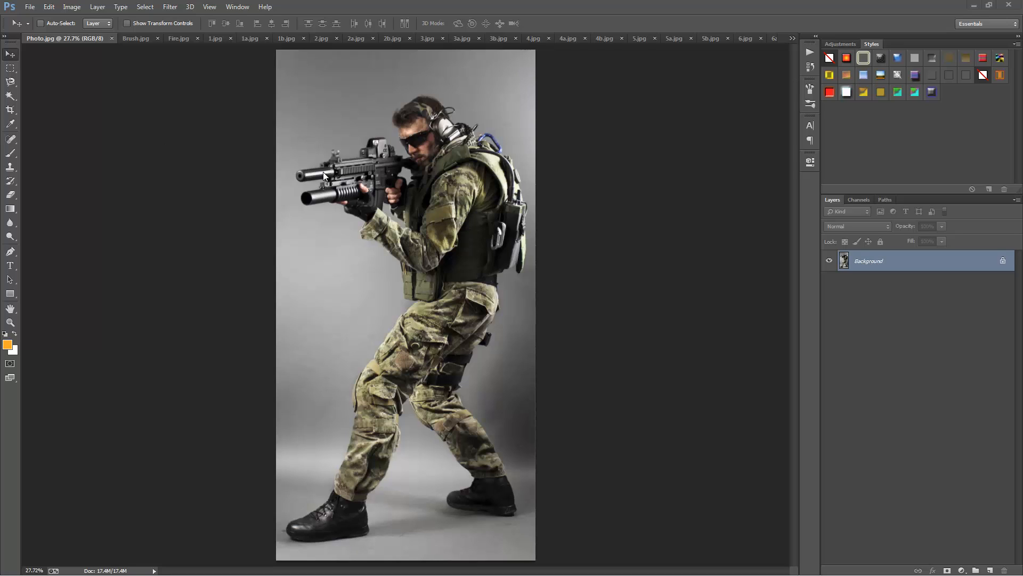
Compare the original, painted and fire-effect versions of the soldier, the man with chains and the horse
click(134, 42)
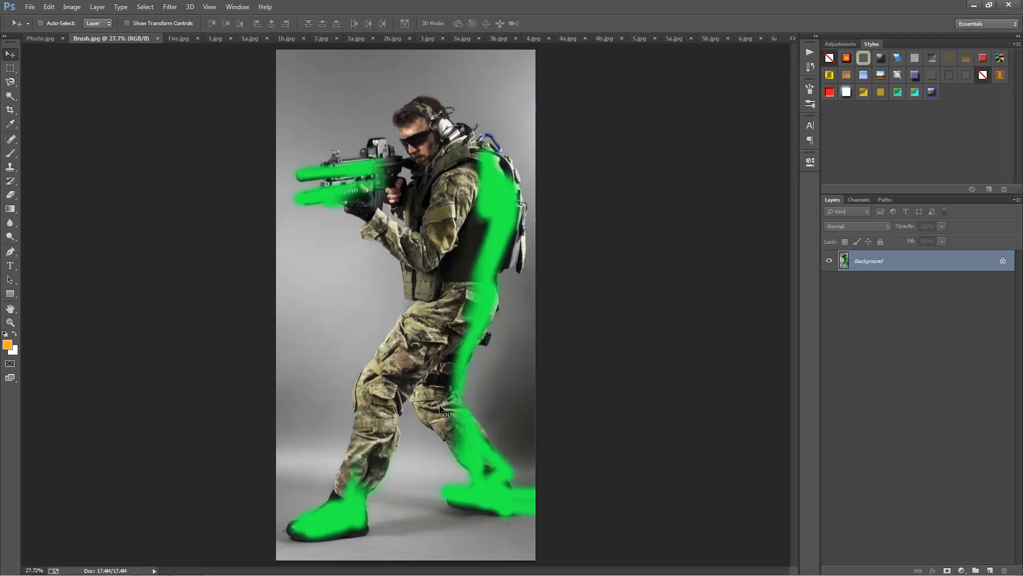
click(176, 39)
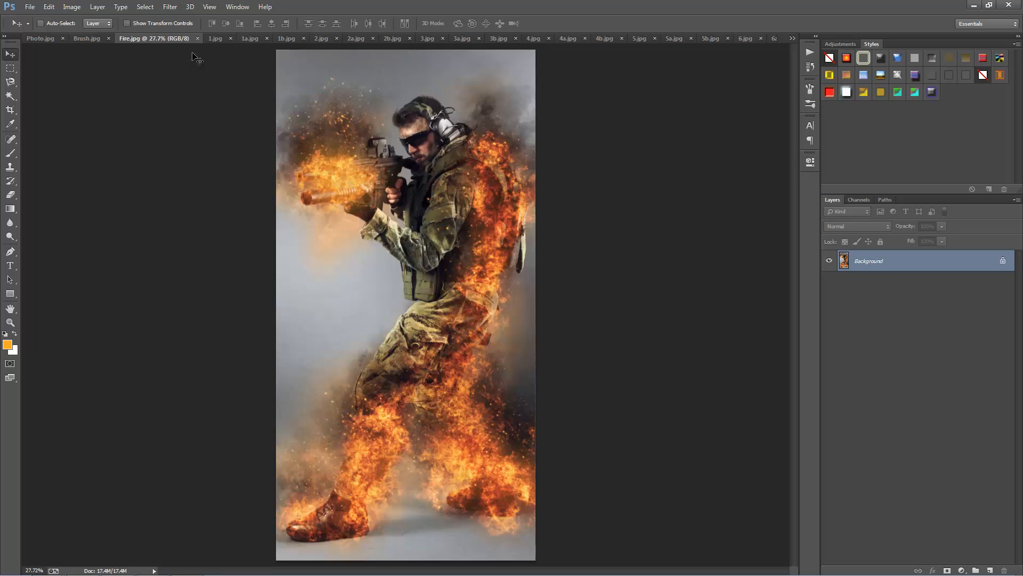
click(217, 39)
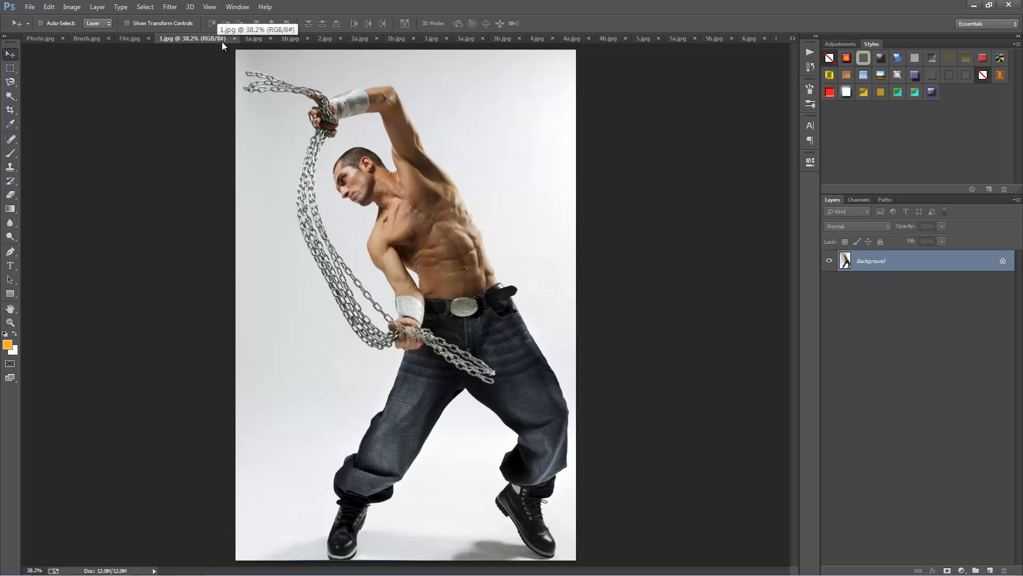
click(255, 39)
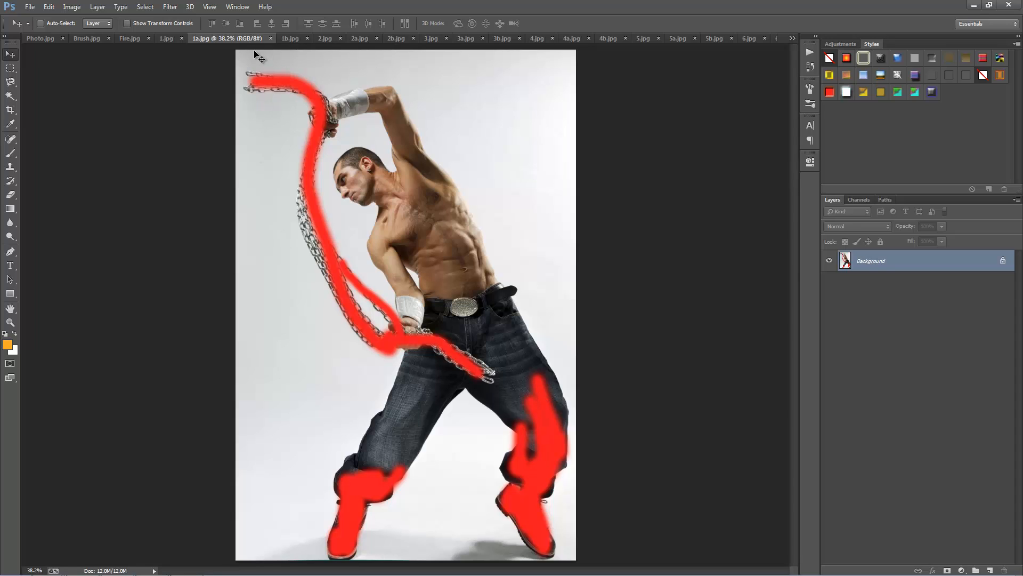
click(290, 40)
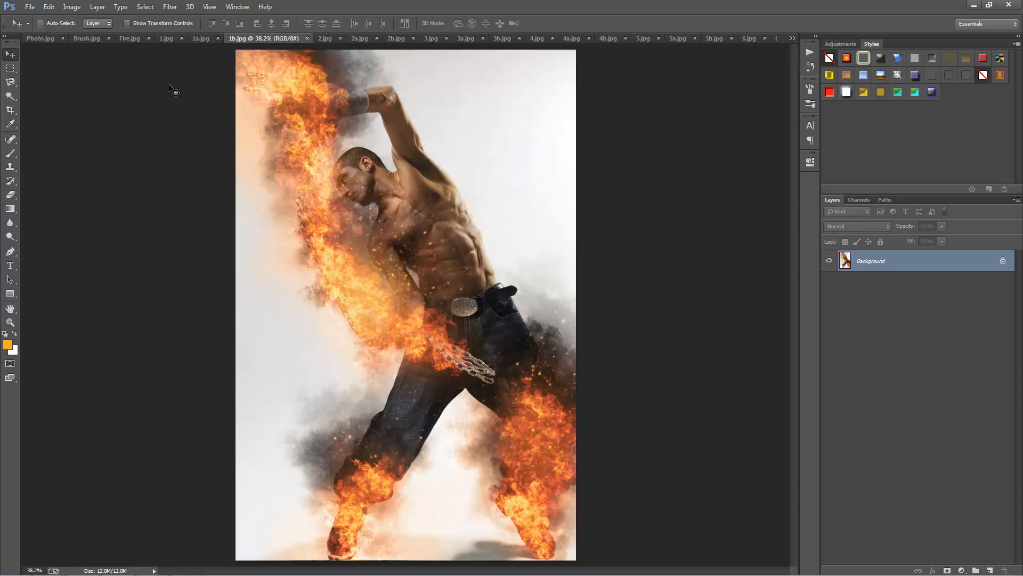
click(326, 39)
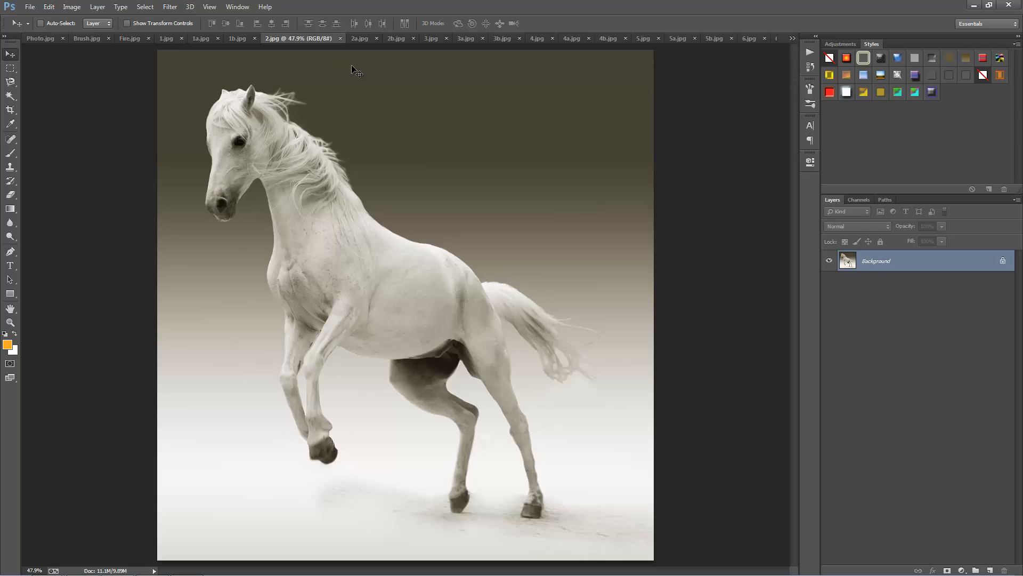
click(363, 39)
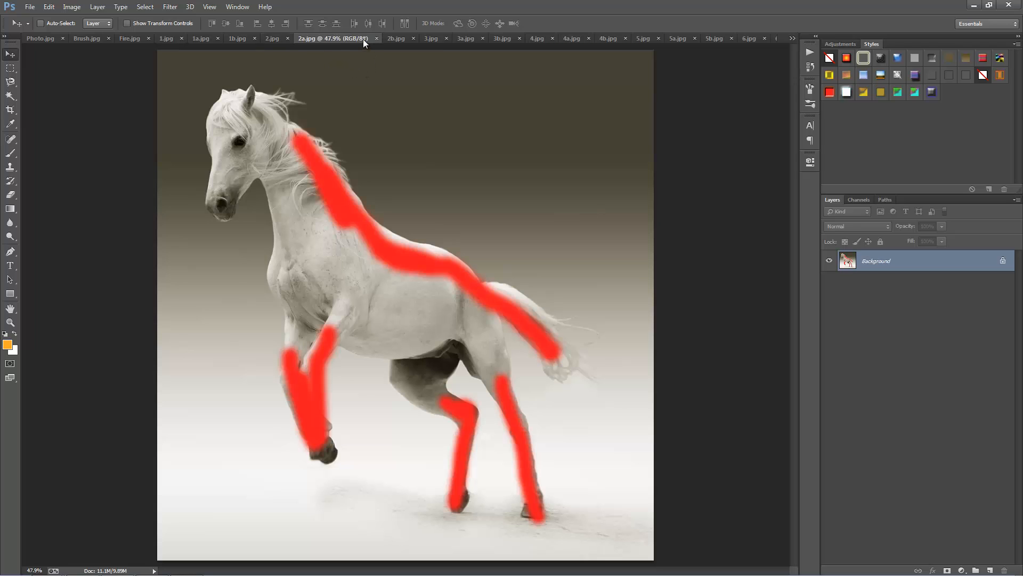
click(396, 40)
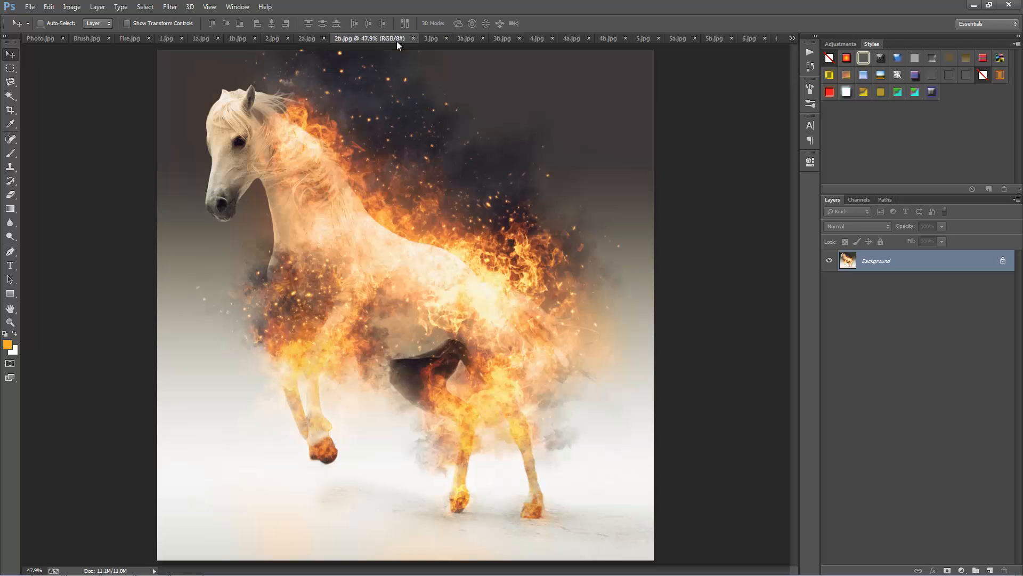
Compare the original, painted and burning versions of the feather headdress portrait, the rusty truck and the sports car
click(432, 40)
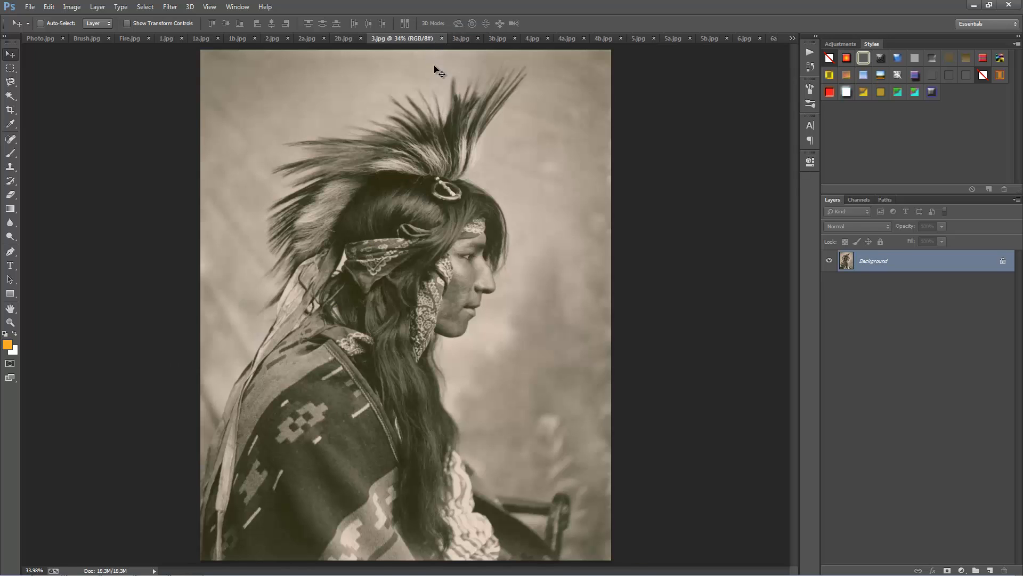
click(463, 40)
click(499, 39)
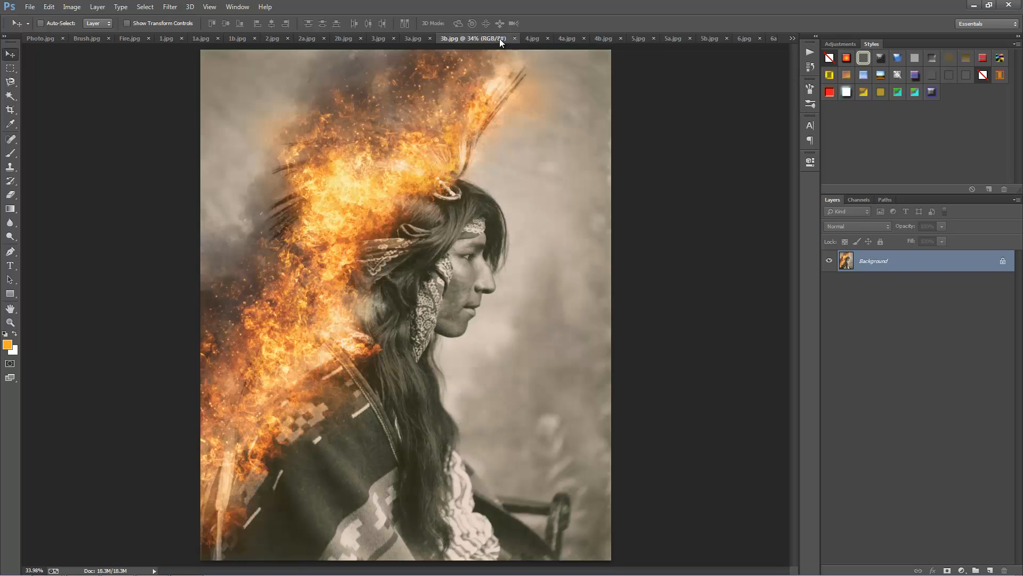
click(533, 38)
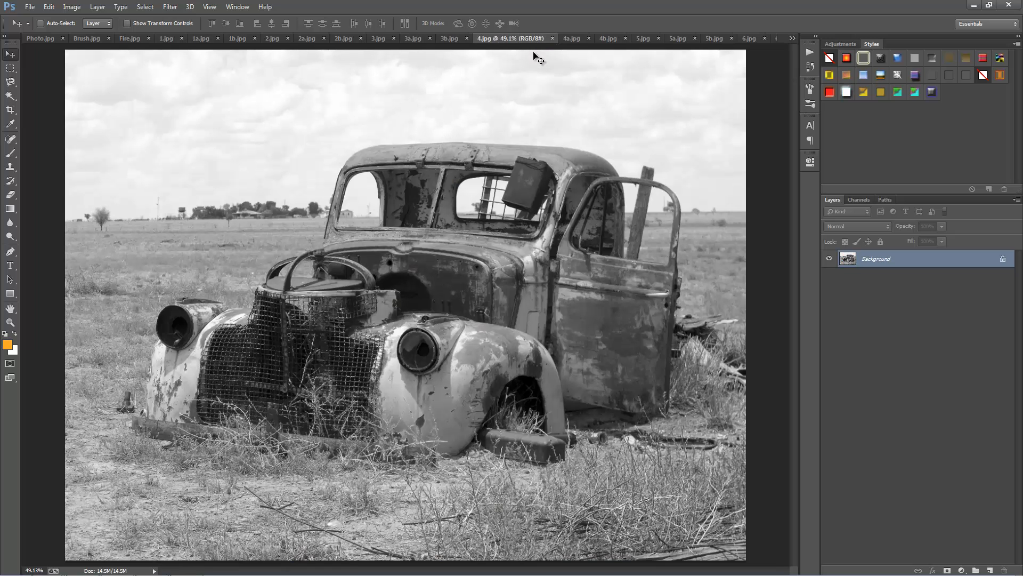
click(570, 39)
click(607, 39)
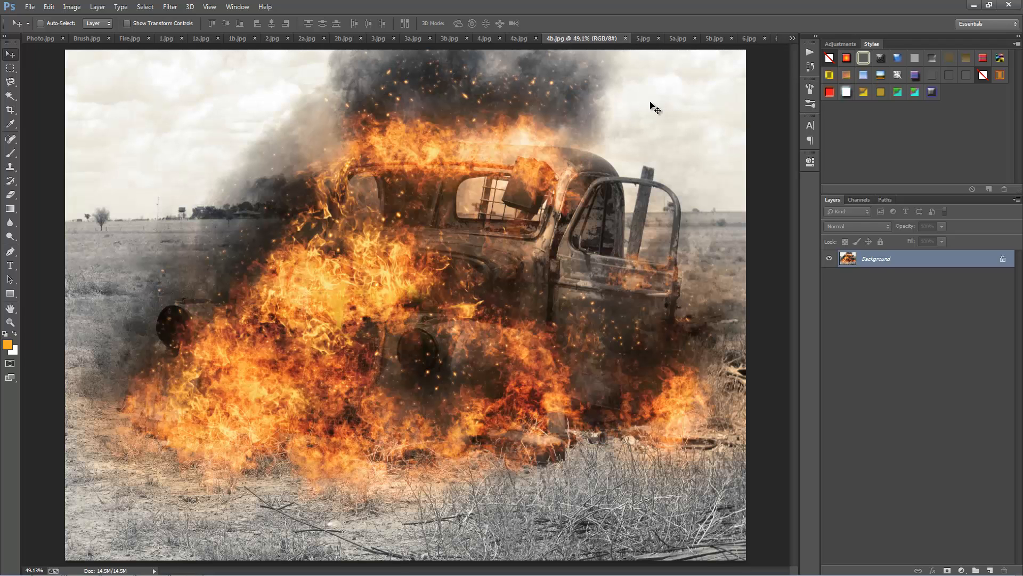
click(644, 39)
click(671, 41)
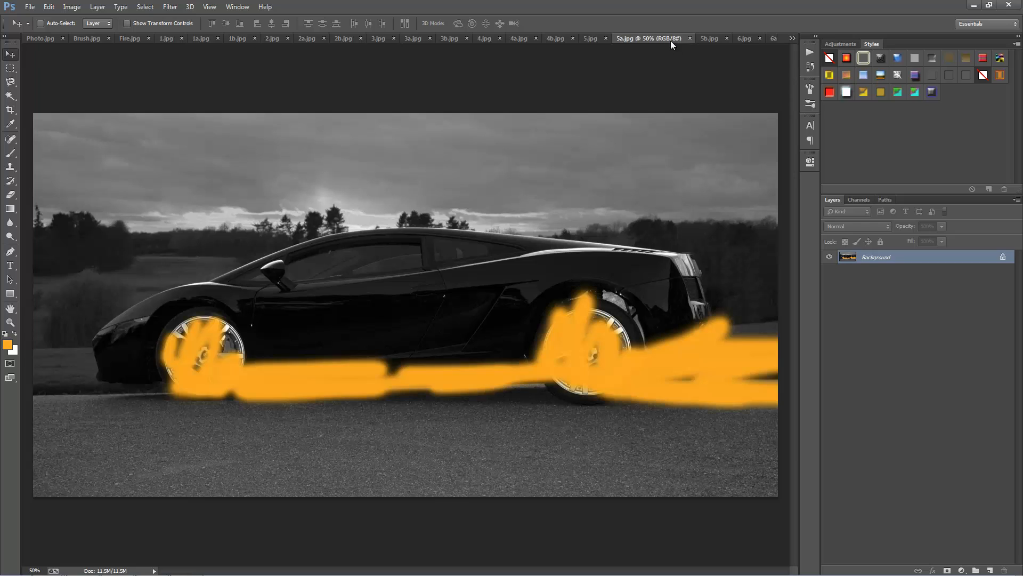
click(708, 39)
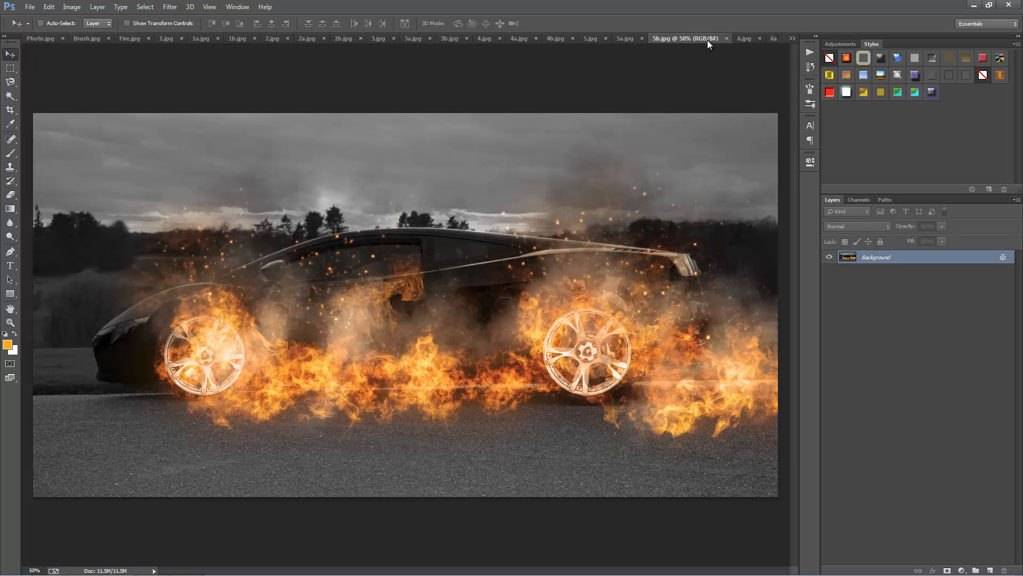
Compare the original, painted and burning versions of the bird, the dancer, the seated man and the woman in the top hat
click(792, 39)
click(826, 383)
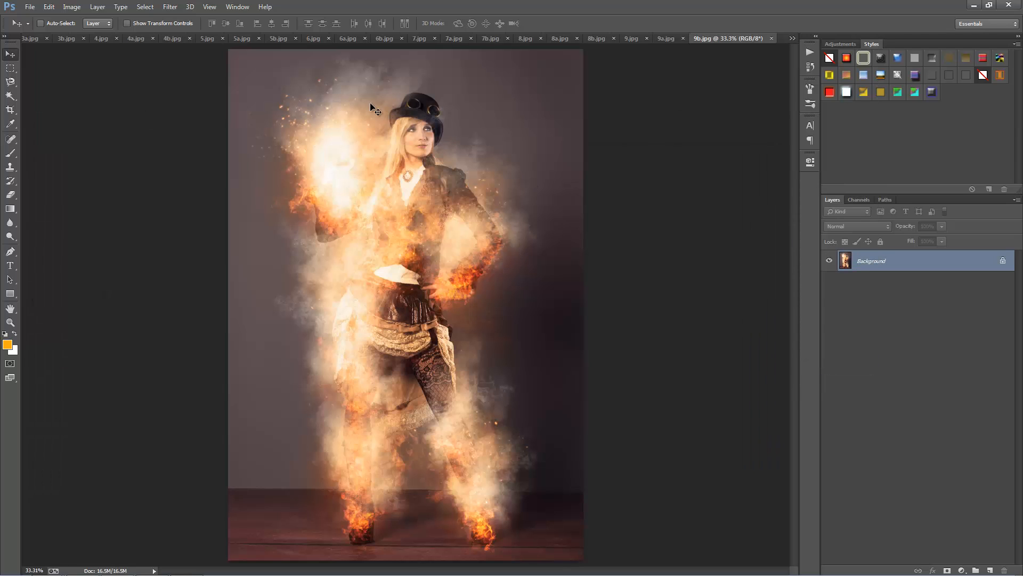
click(315, 40)
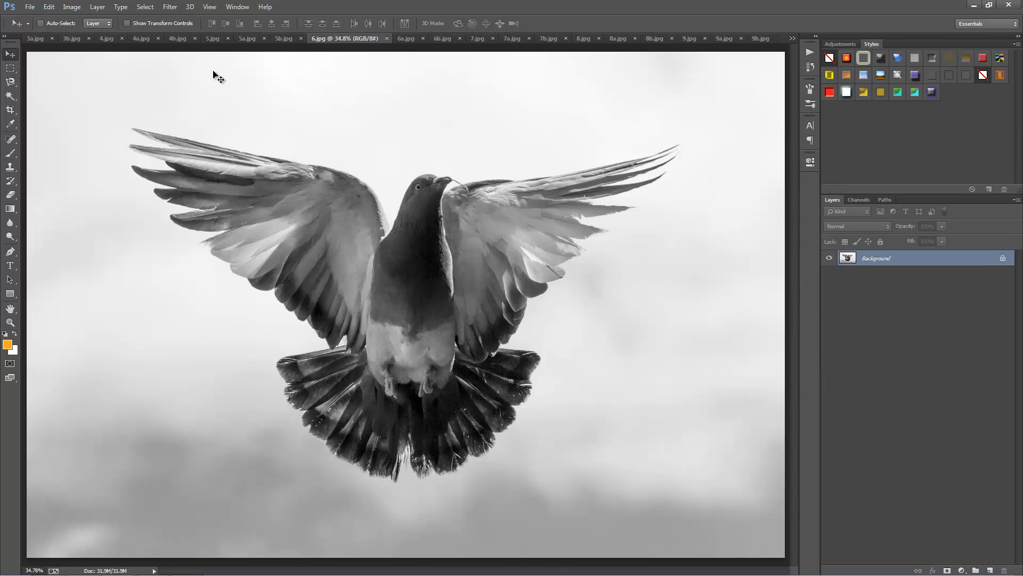
click(404, 39)
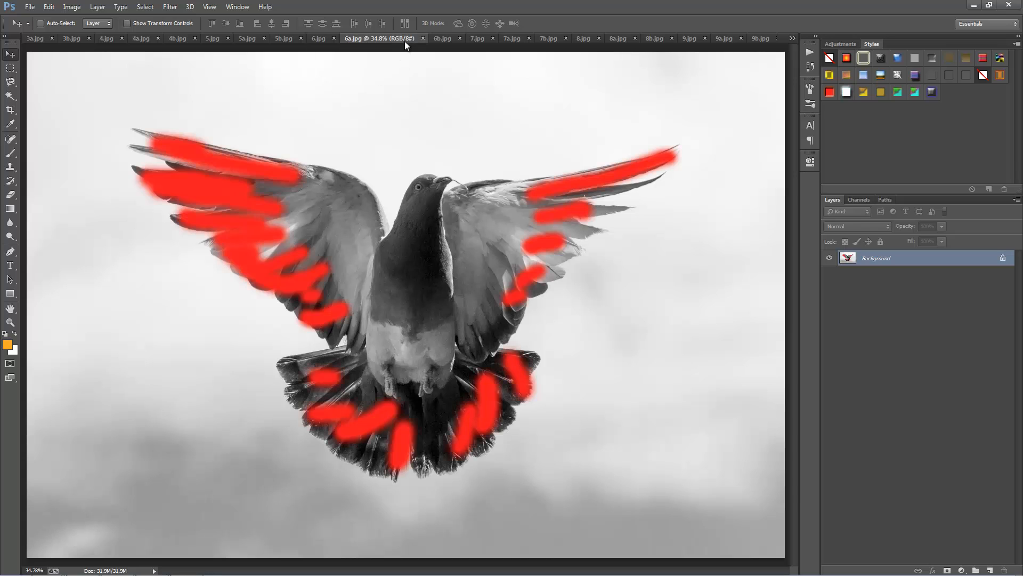
click(442, 39)
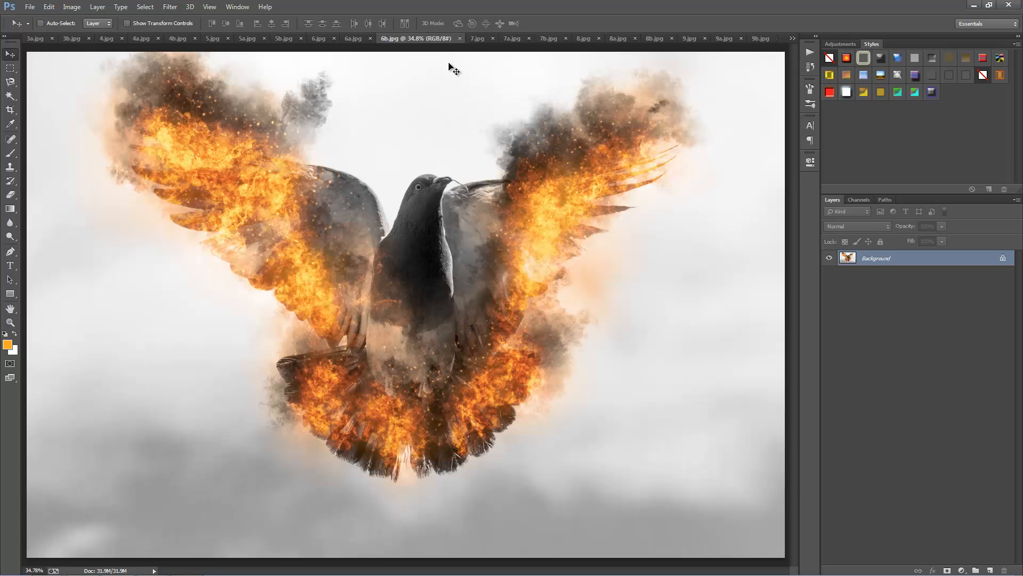
click(475, 39)
click(516, 39)
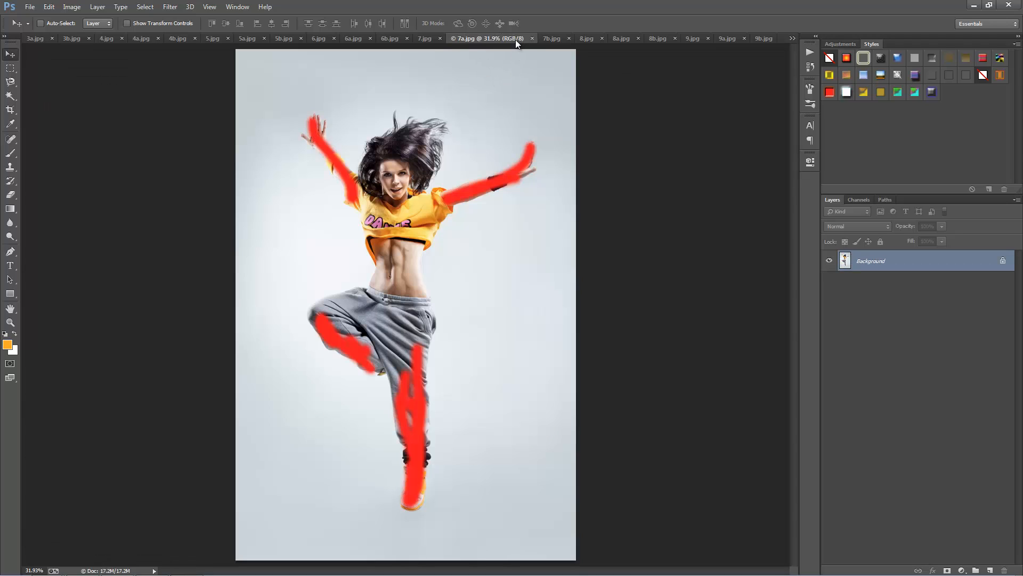
click(551, 39)
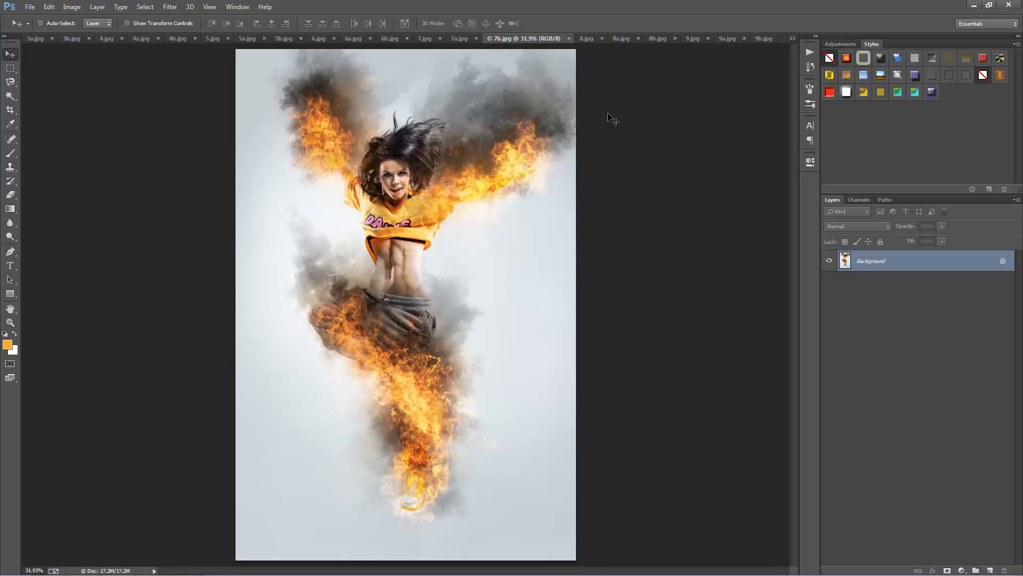
click(586, 39)
click(615, 39)
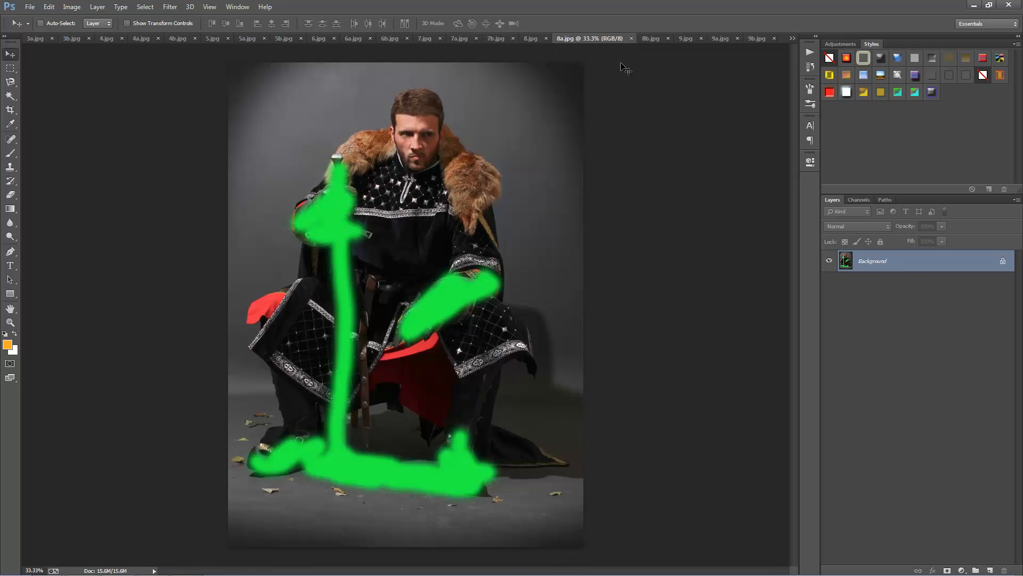
click(651, 40)
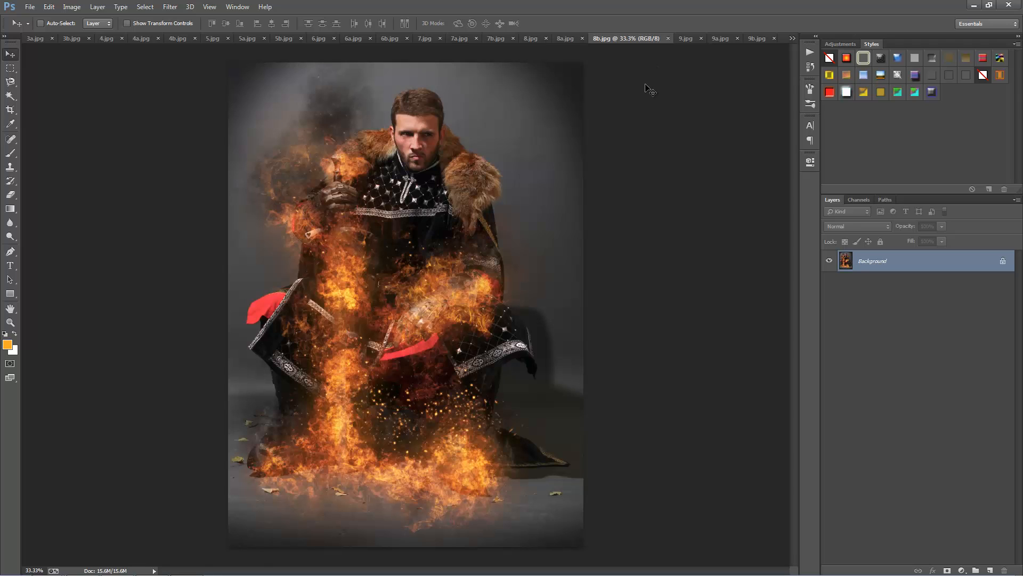
click(684, 38)
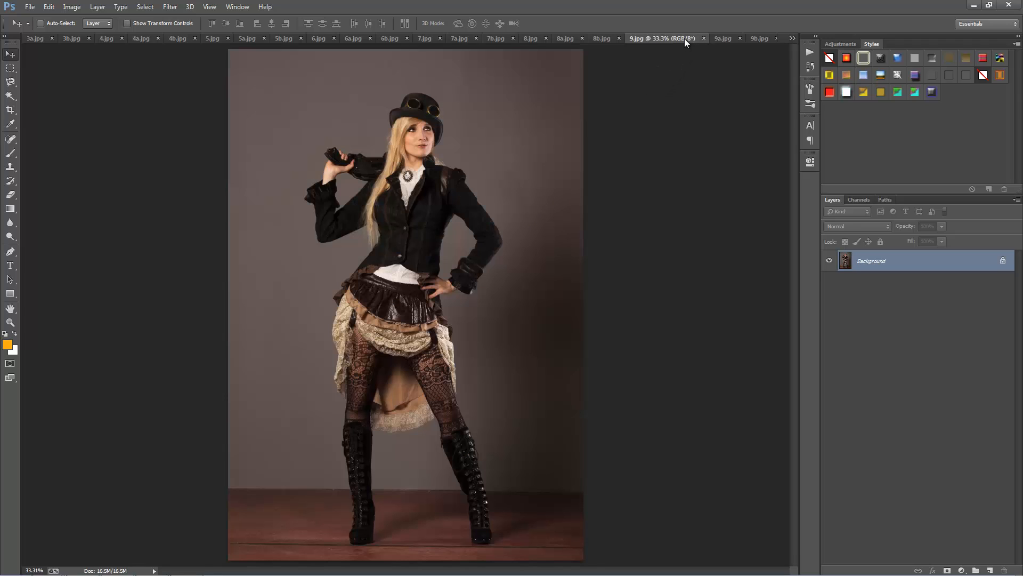
click(720, 39)
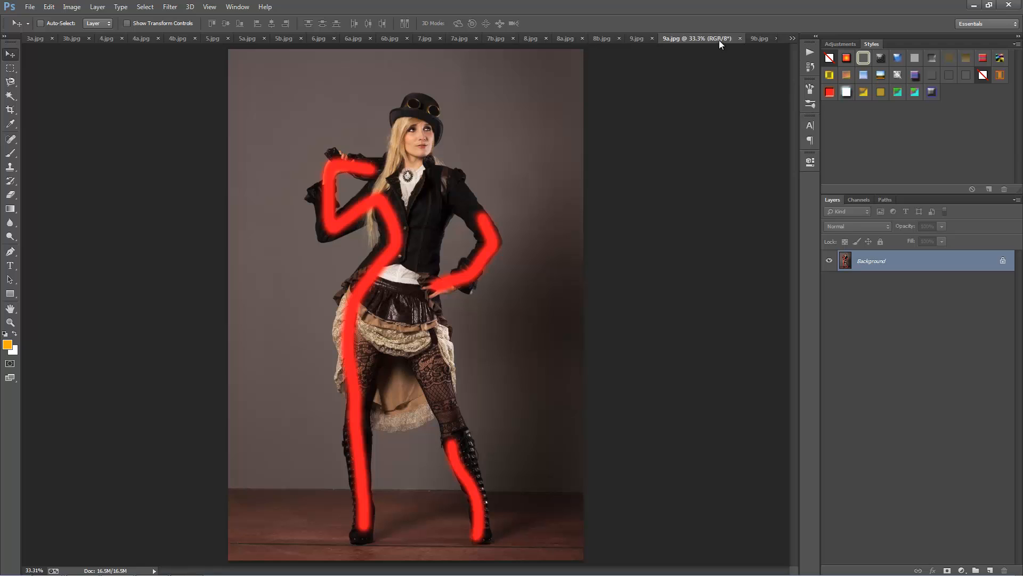
click(758, 40)
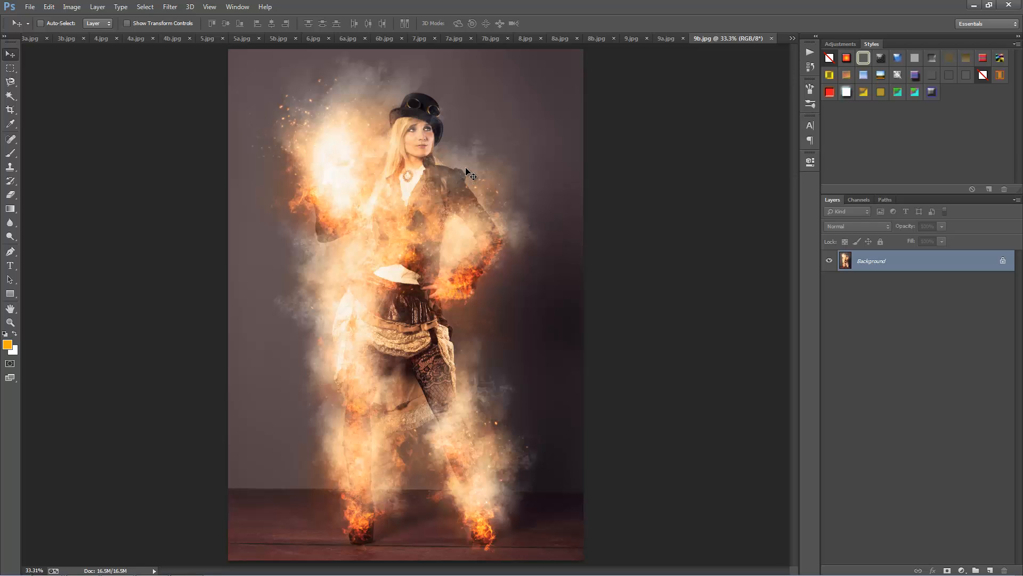
Close all the example images, leaving only Photo.jpg open
key(ctrl+shift+Tab)
key(ctrl+shift+Tab)
key(ctrl+shift+Tab)
key(ctrl+shift+Tab)
key(ctrl+shift+Tab)
key(ctrl+shift+Tab)
key(ctrl+shift+Tab)
key(ctrl+shift+Tab)
key(ctrl+shift+Tab)
key(ctrl+shift+Tab)
key(ctrl+shift+Tab)
key(ctrl+shift+Tab)
key(ctrl+shift+Tab)
key(ctrl+shift+Tab)
key(ctrl+shift+Tab)
key(ctrl+shift+Tab)
key(ctrl+shift+Tab)
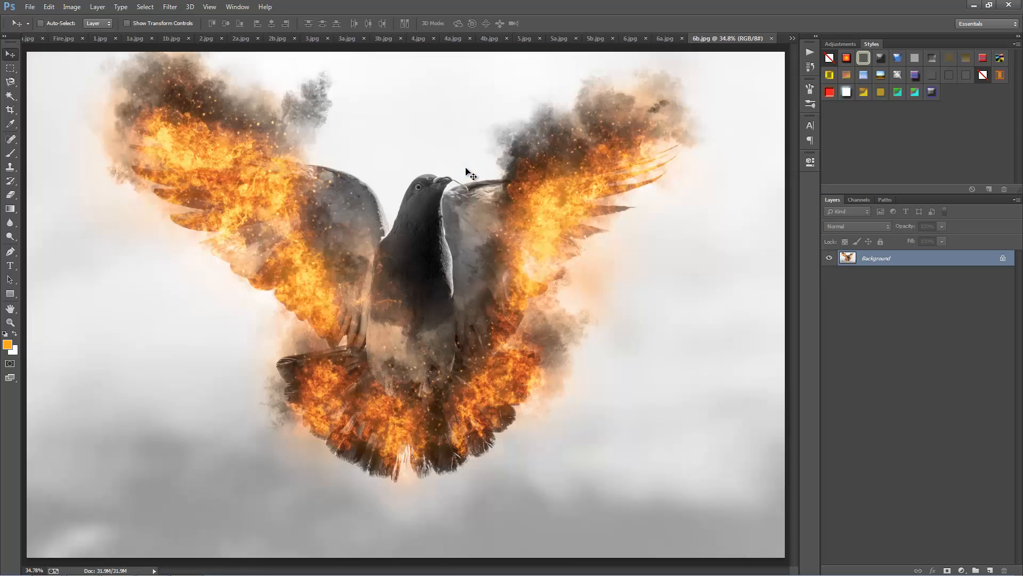
key(ctrl+w)
key(ctrl+w)
key(ctrl+w)
key(ctrl+w)
key(ctrl+w)
key(ctrl+w)
key(ctrl+w)
key(ctrl+w)
key(ctrl+w)
key(ctrl+w)
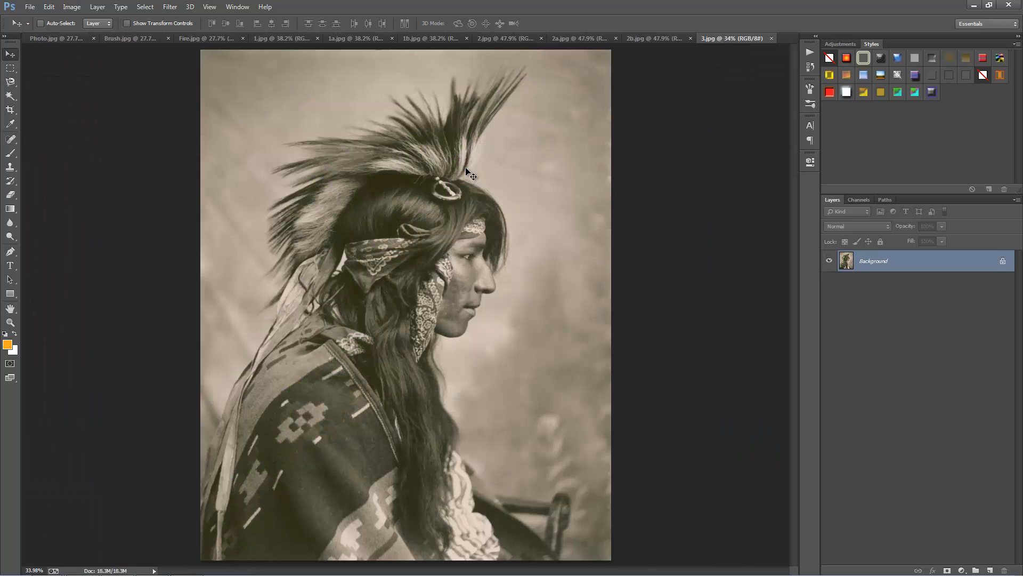
key(ctrl+w)
key(ctrl+w)
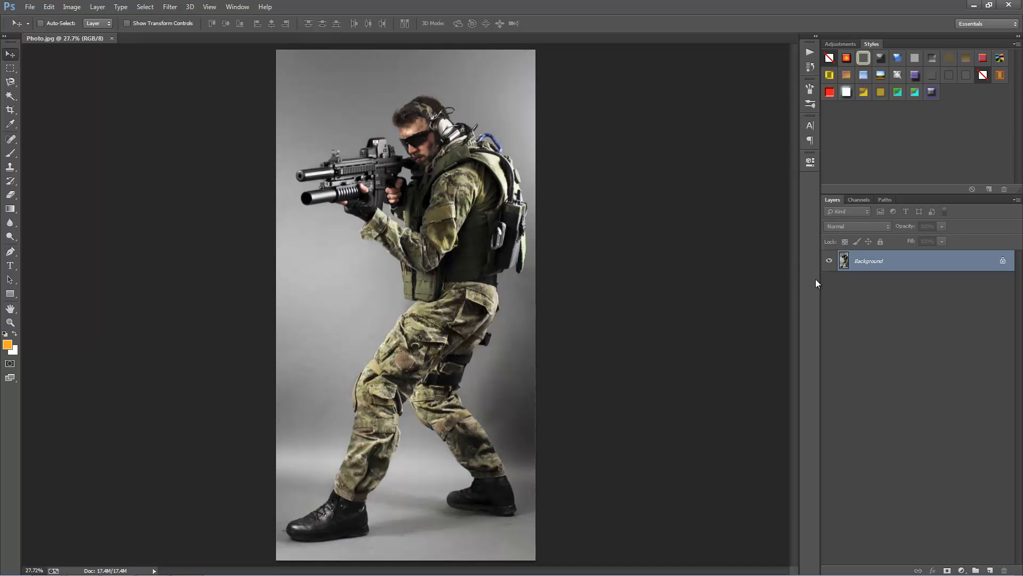
Close the Adjustments and Styles group to give the layer list more room
right_click(903, 48)
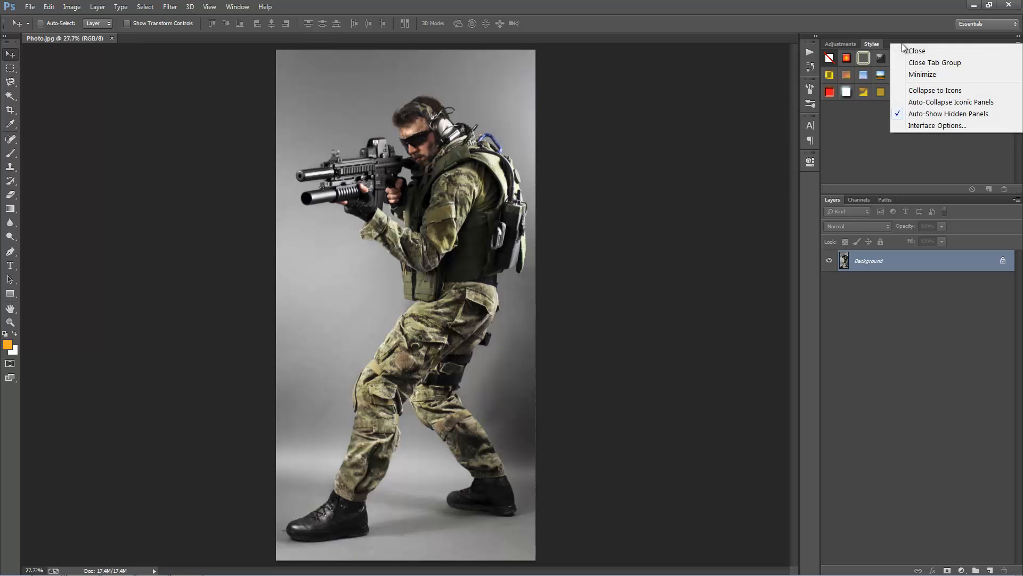
click(973, 63)
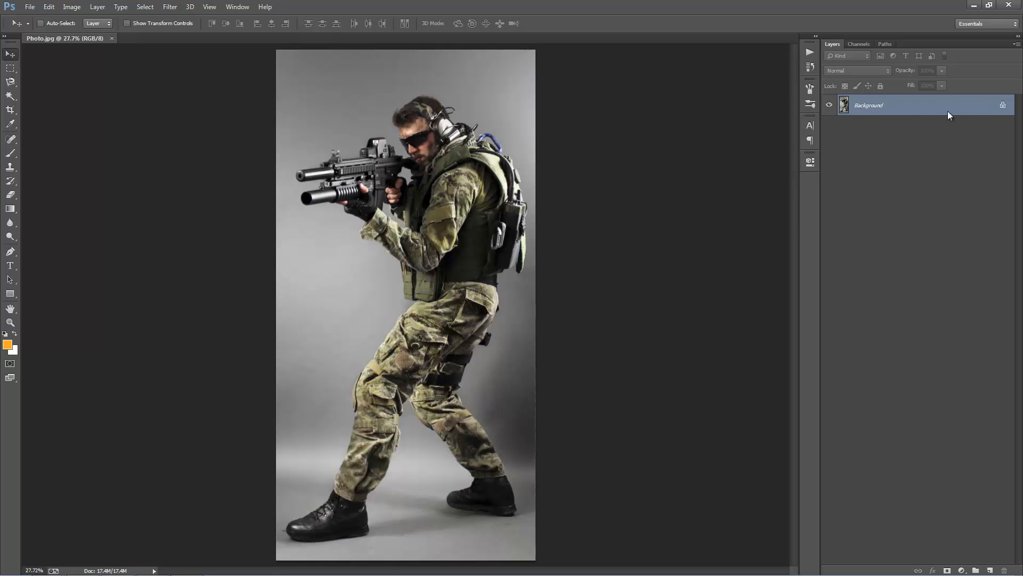
Duplicate the Background layer of Photo.jpg and delete the original Background layer
key(ctrl+j)
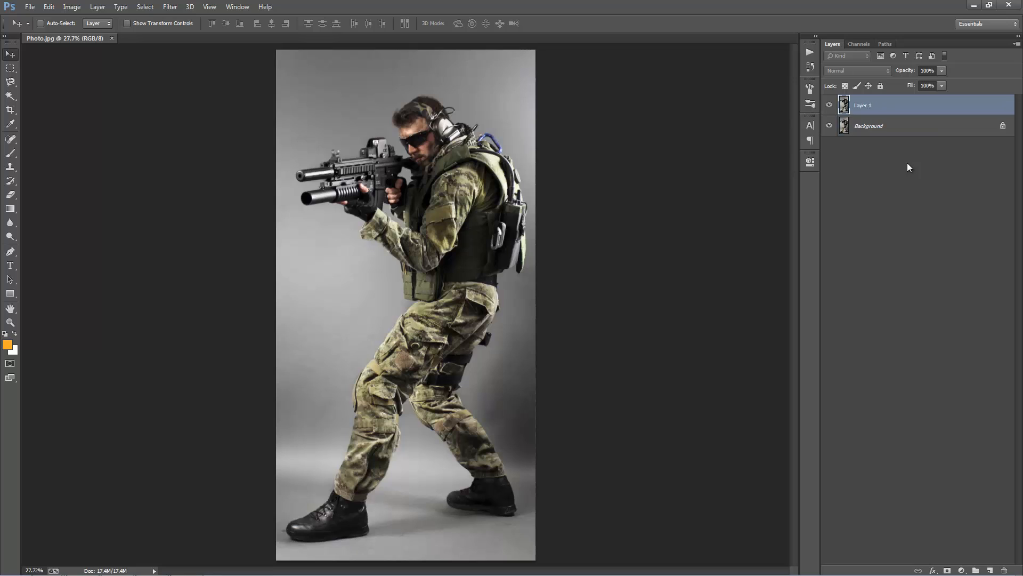
click(875, 131)
key(Delete)
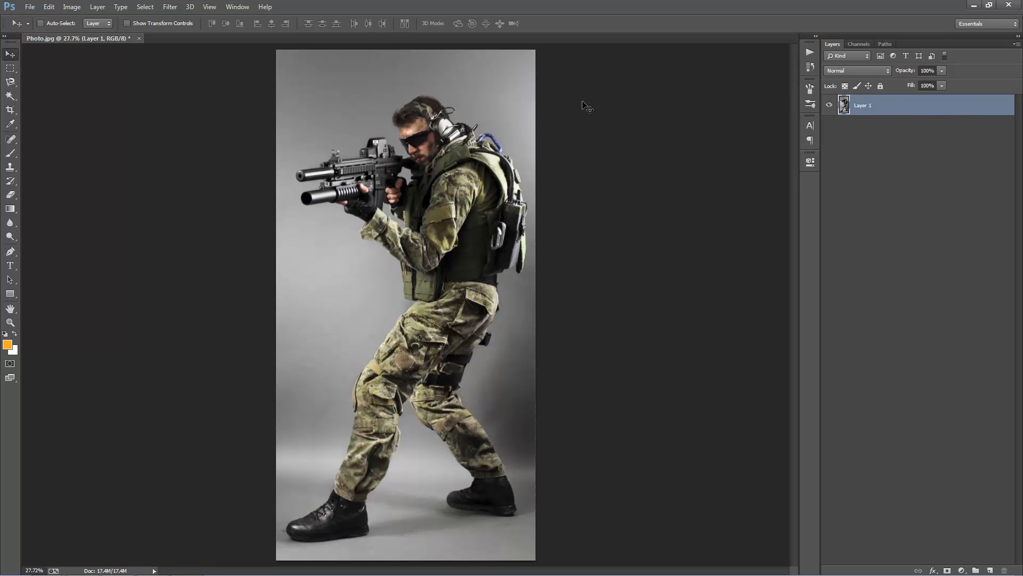
Convert Layer 1 into a Background layer
click(97, 6)
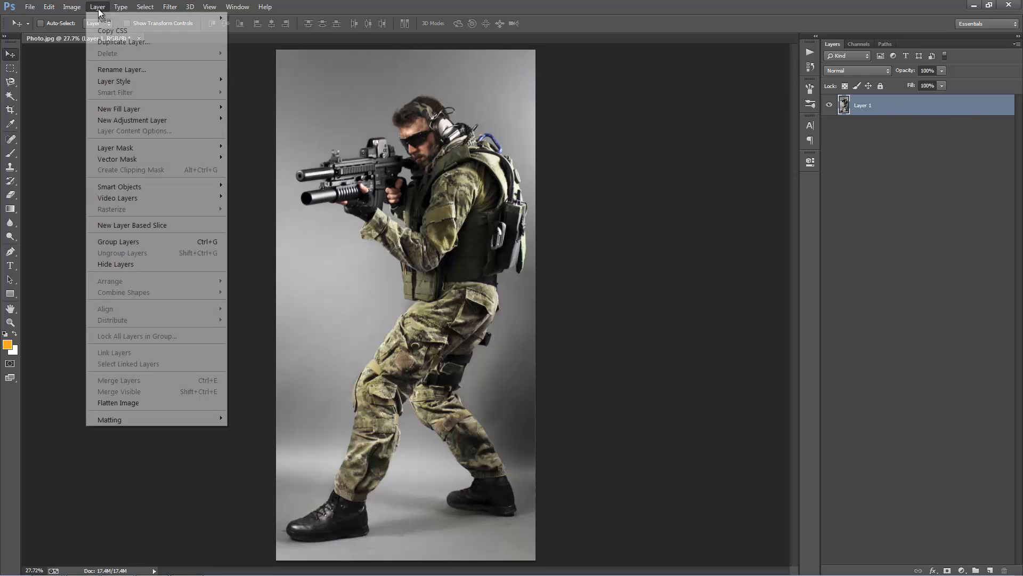
mouse_move(160, 19)
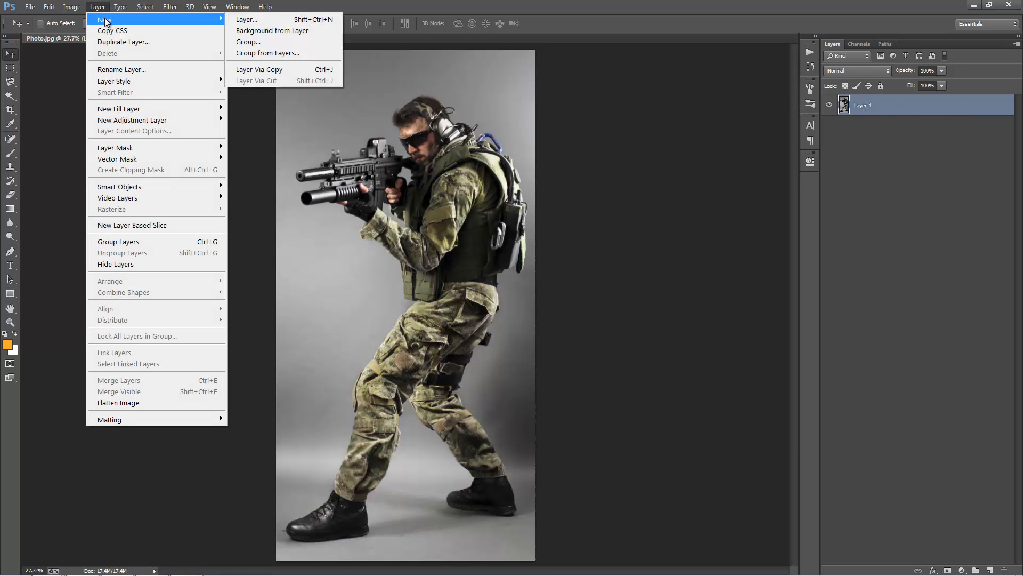
click(305, 32)
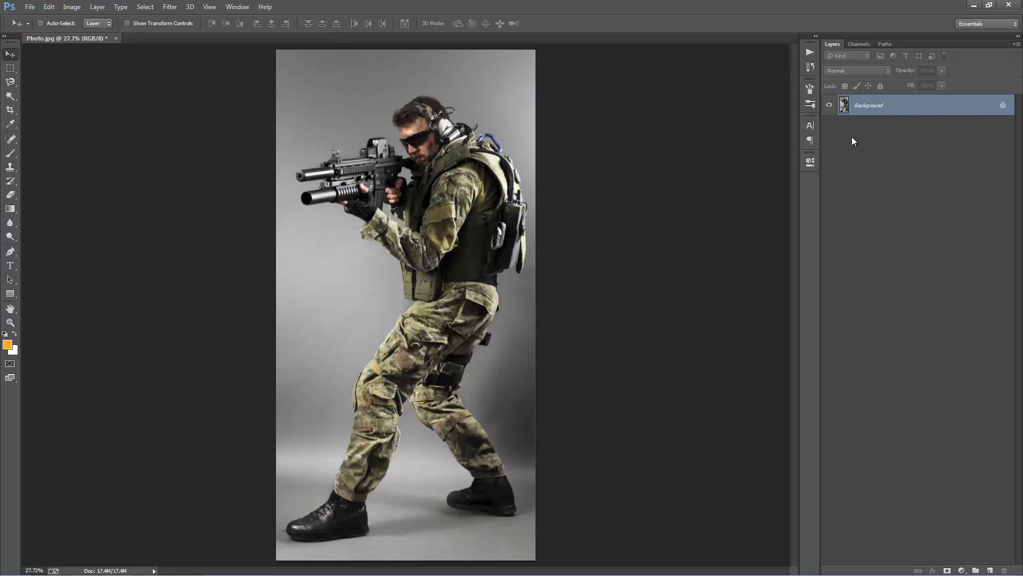
Set the layer thumbnail size to the medium option
click(1017, 43)
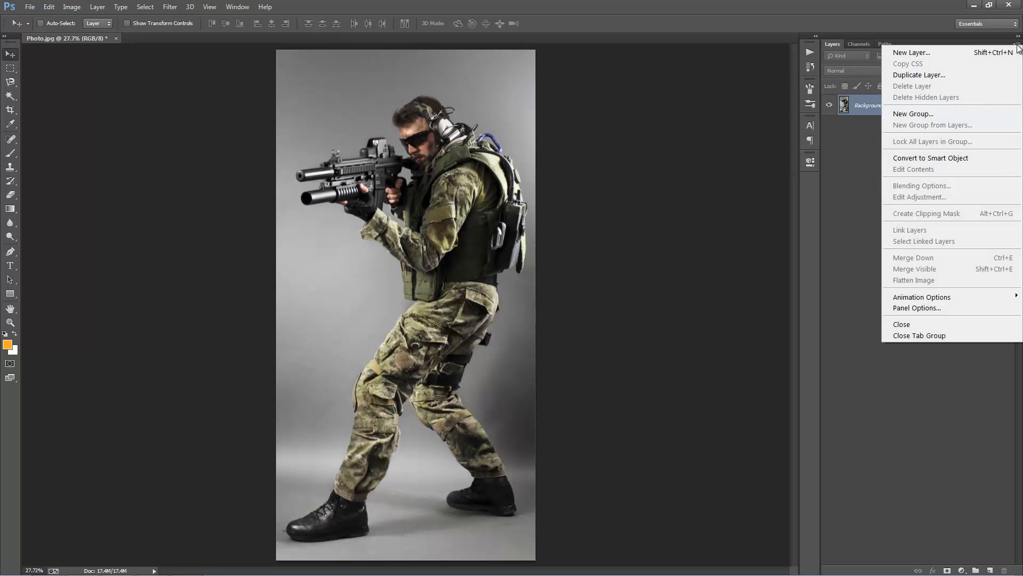
click(928, 308)
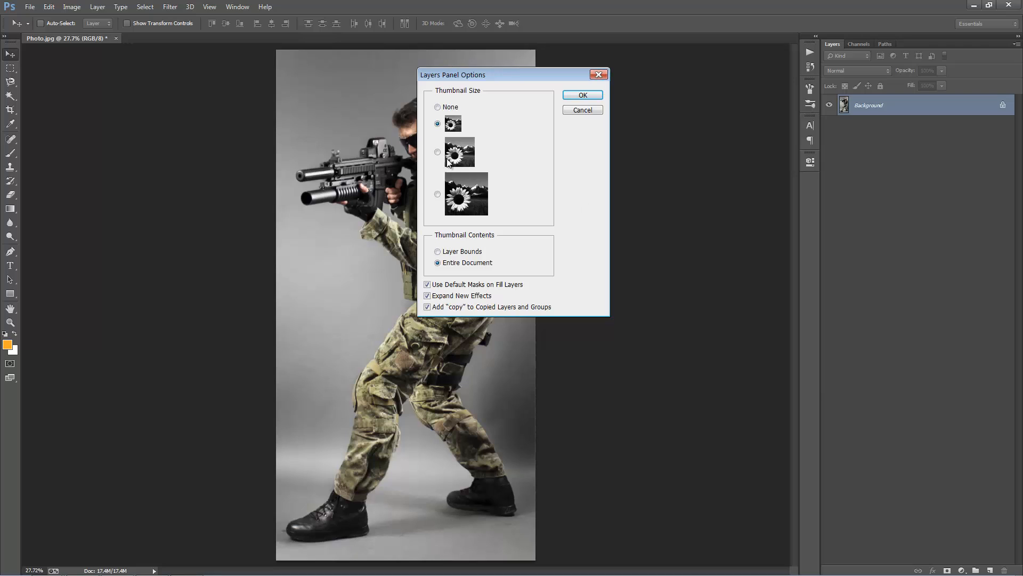
click(587, 96)
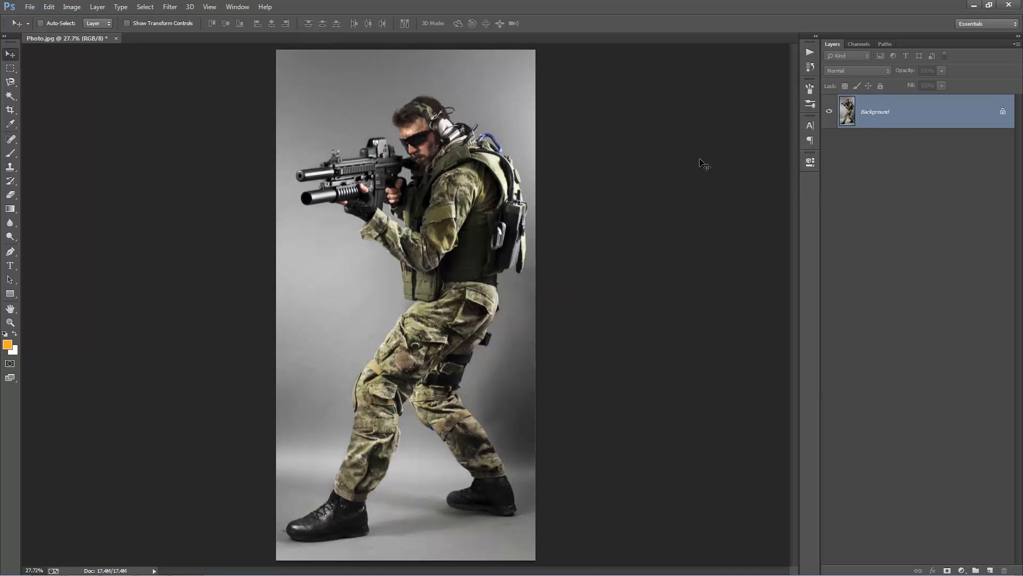
Check the photo's colour mode, bit depth, pixel dimensions and resolution without changing them
click(74, 8)
mouse_move(79, 21)
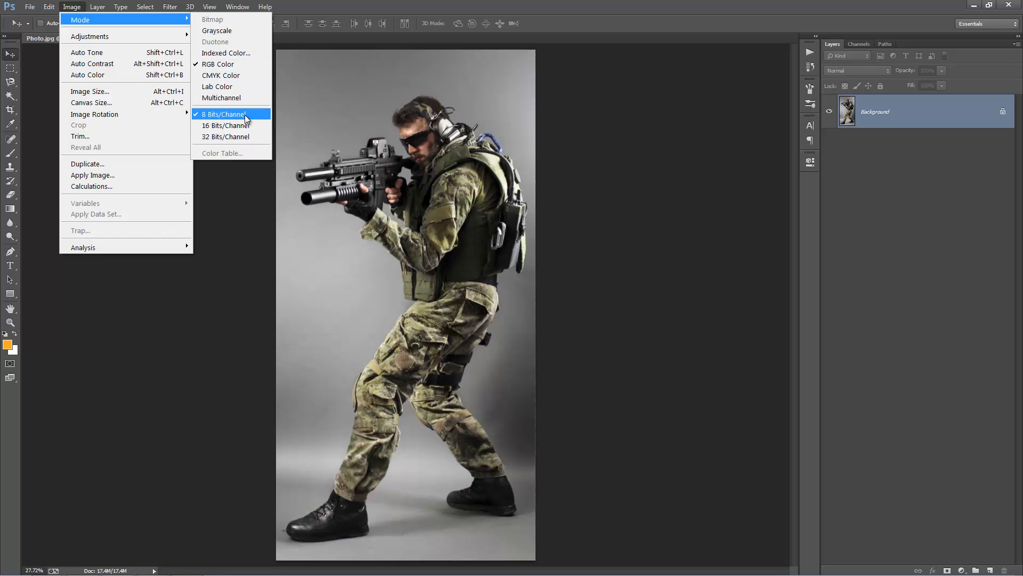
click(95, 92)
click(734, 134)
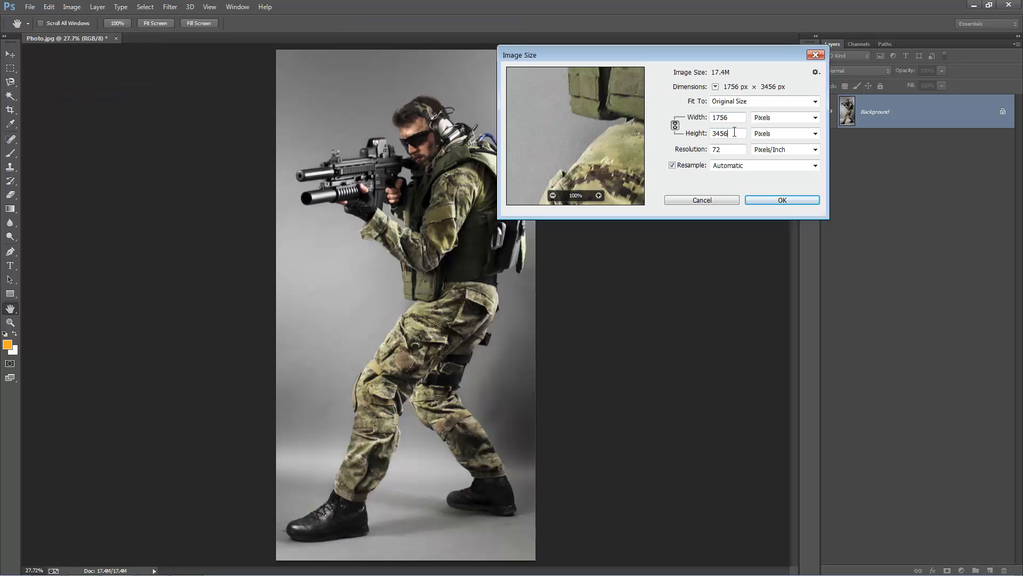
drag(736, 119, 687, 120)
key(Tab)
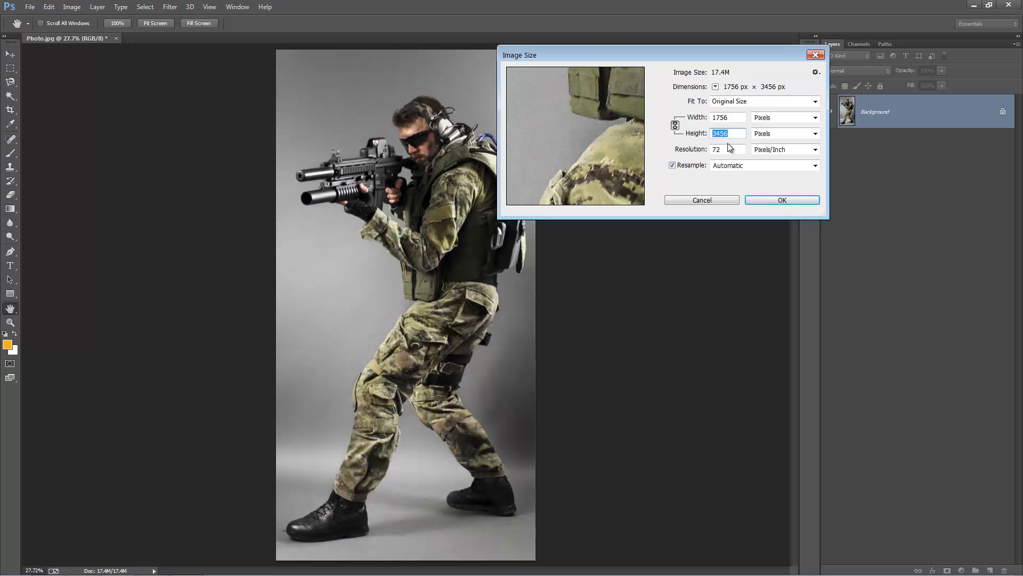
click(694, 201)
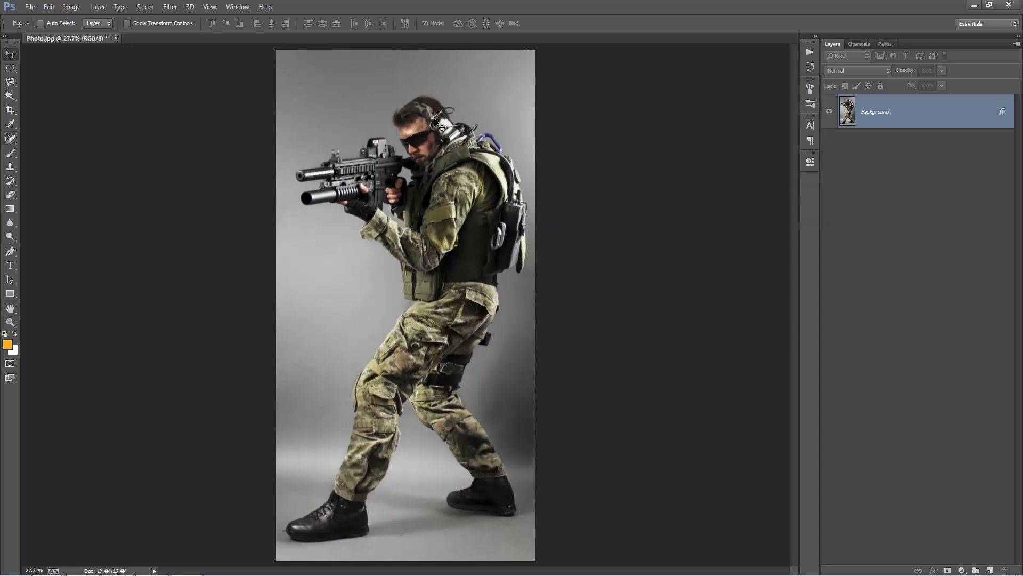
Create a new layer named "brush" above the Background layer
click(97, 6)
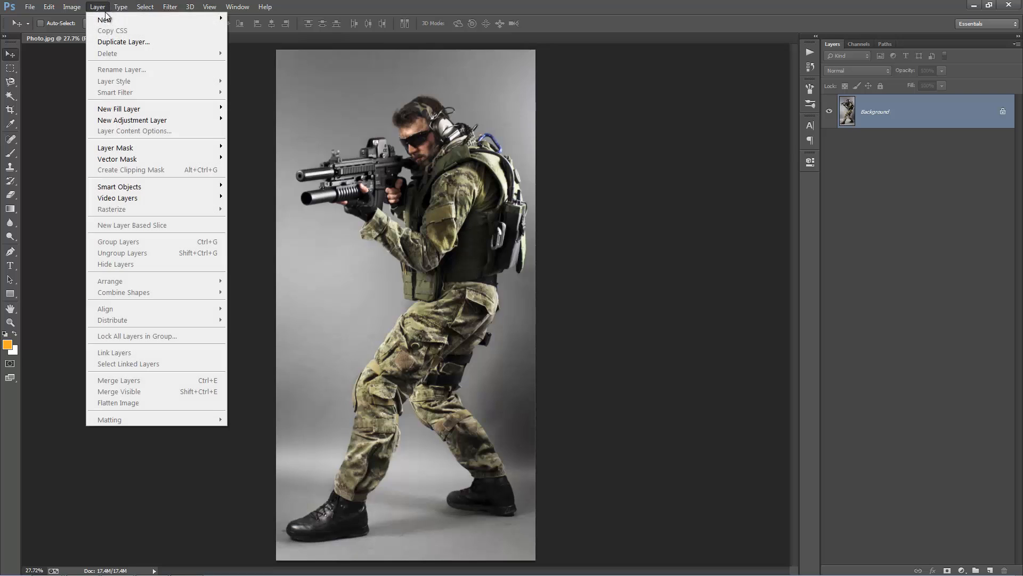
mouse_move(109, 20)
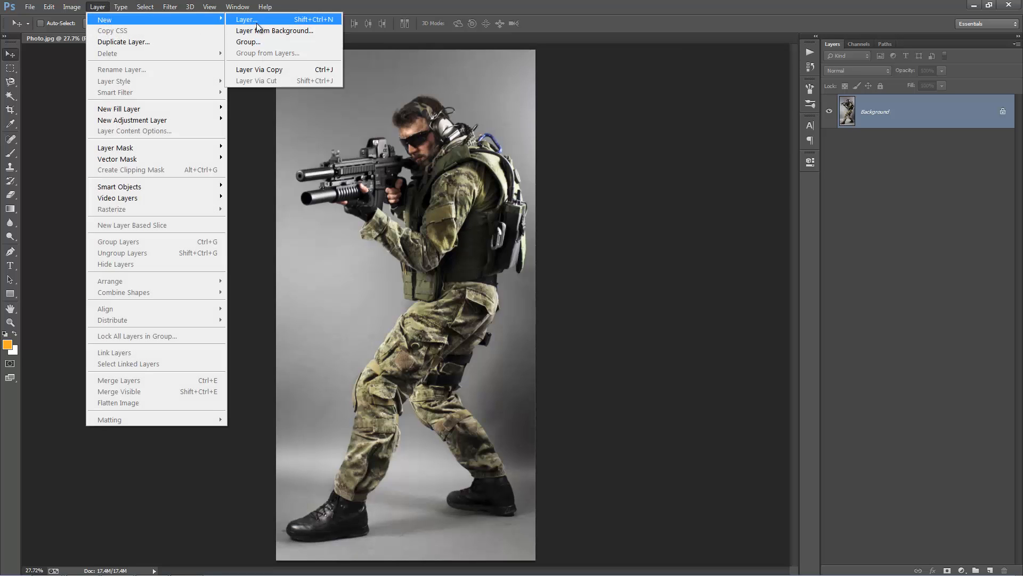
click(250, 20)
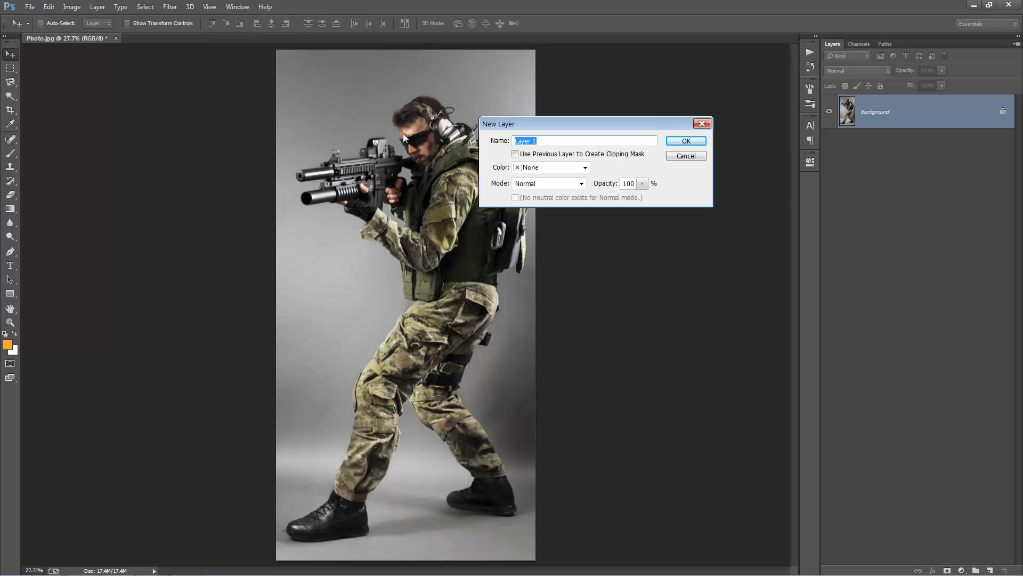
text(brush)
drag(535, 143, 477, 148)
click(540, 144)
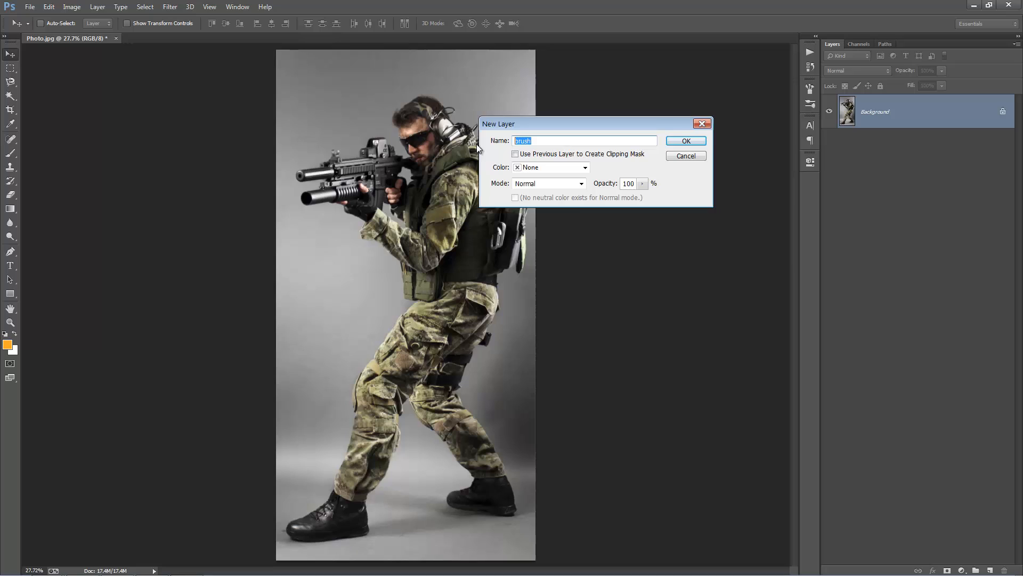
click(540, 143)
click(685, 141)
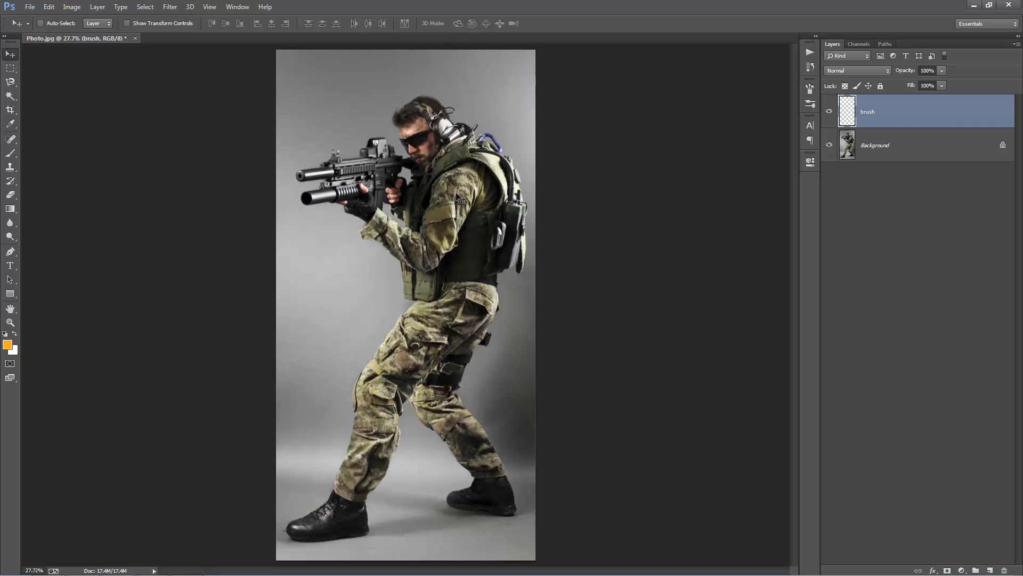
Activate the Brush tool and replace the current brush presets with the FireBrushes.abr set
key(b)
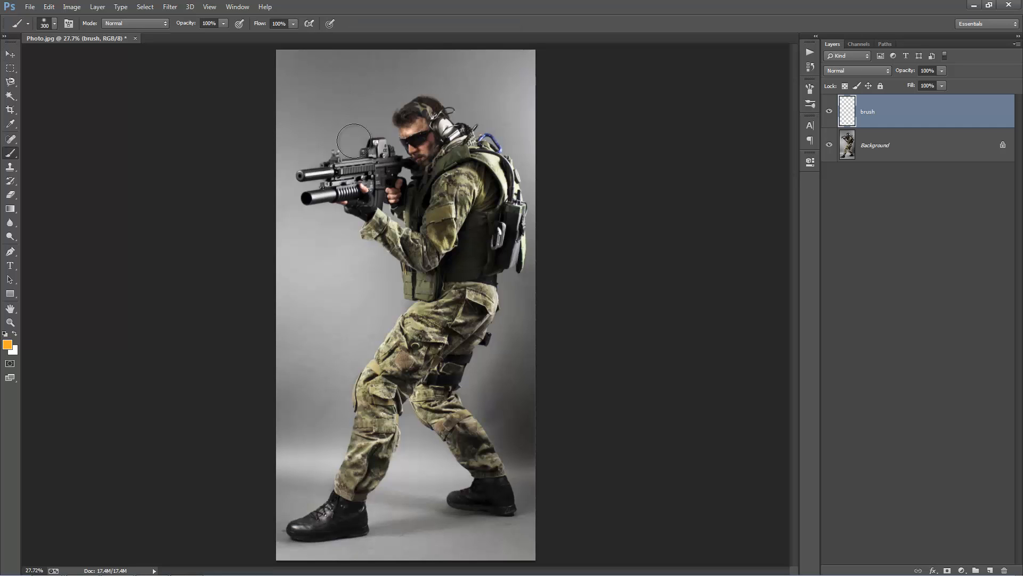
right_click(348, 100)
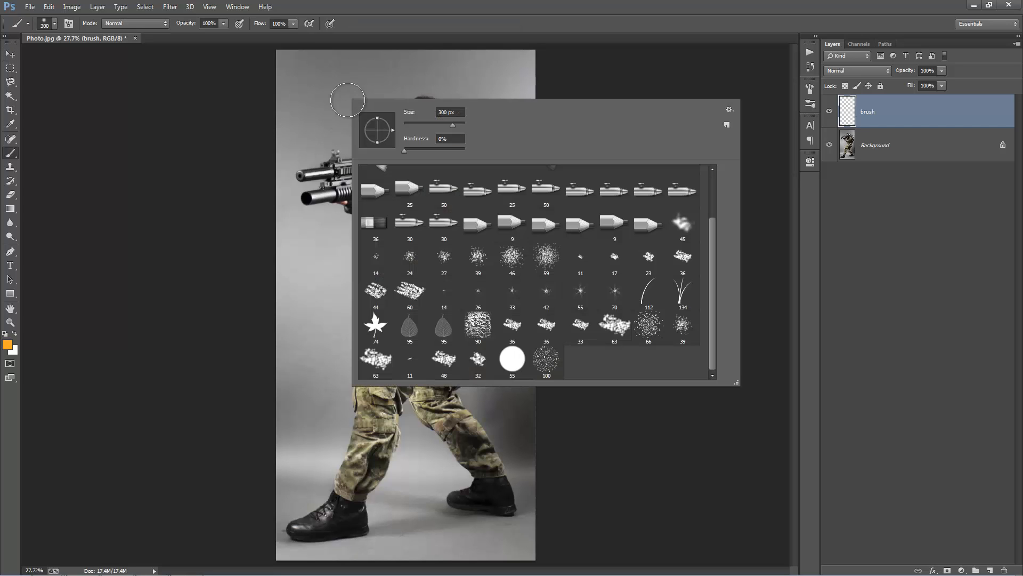
scroll(523, 284, up, 2)
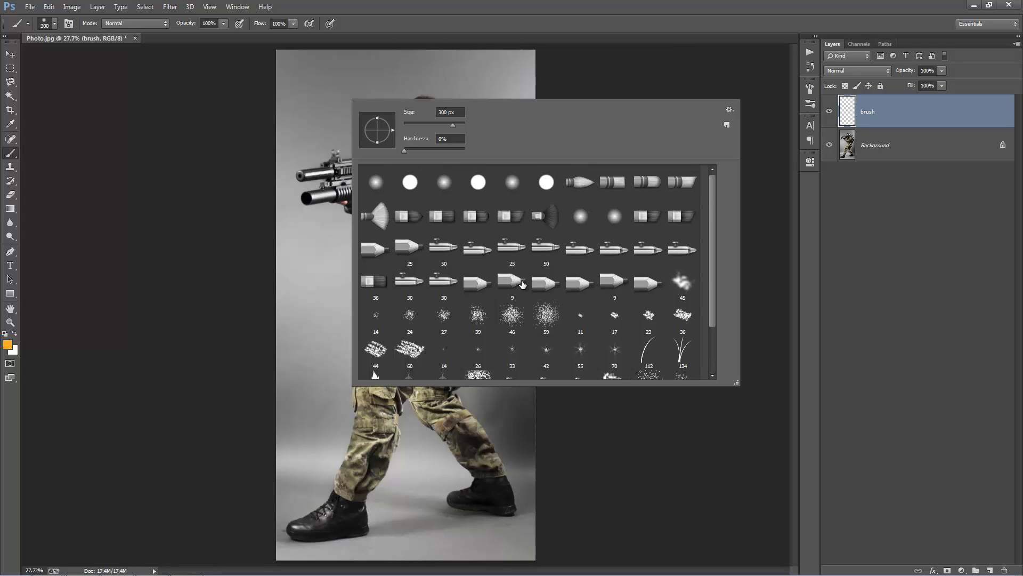
scroll(501, 277, down, 1)
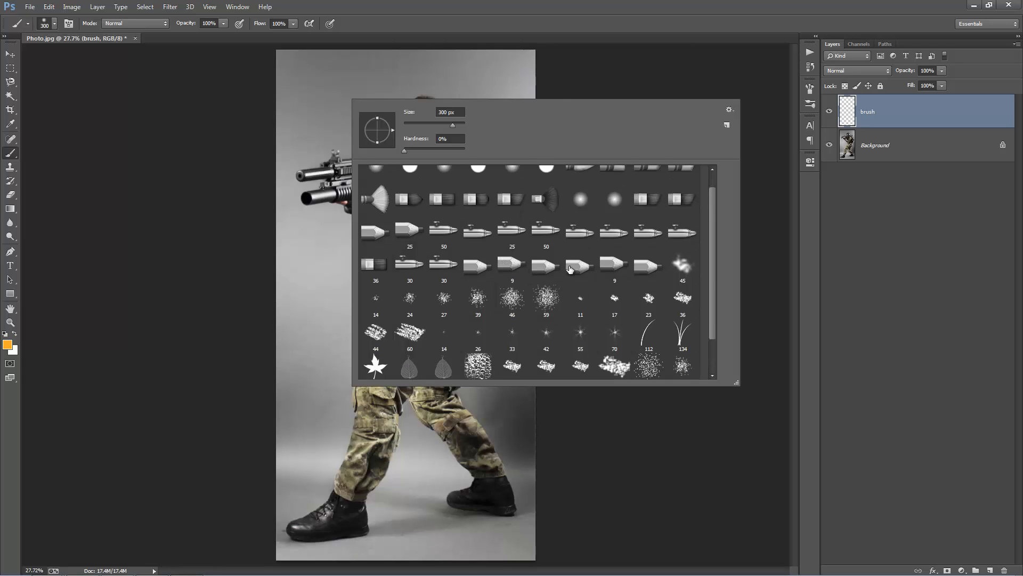
scroll(570, 269, up, 1)
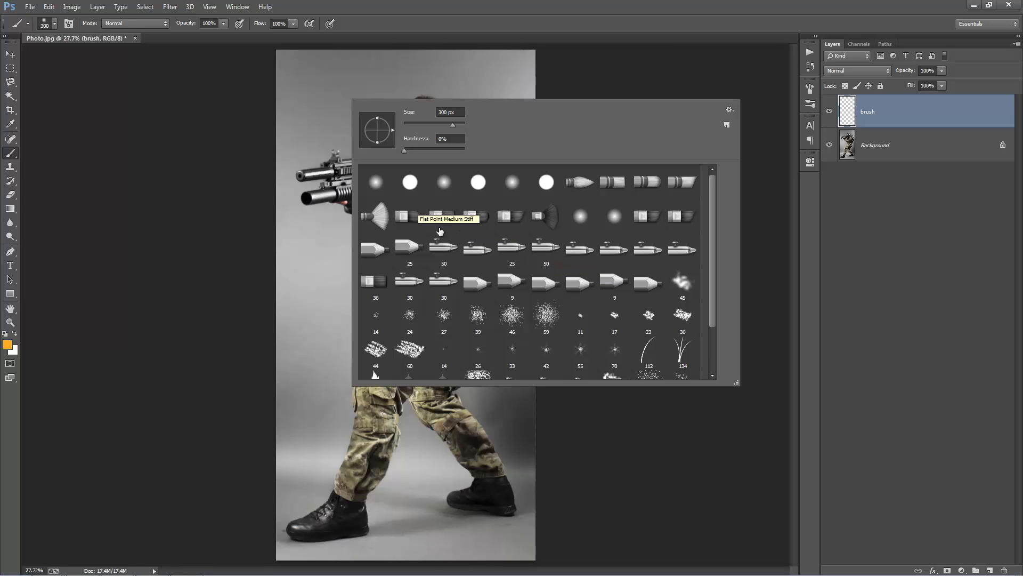
click(728, 110)
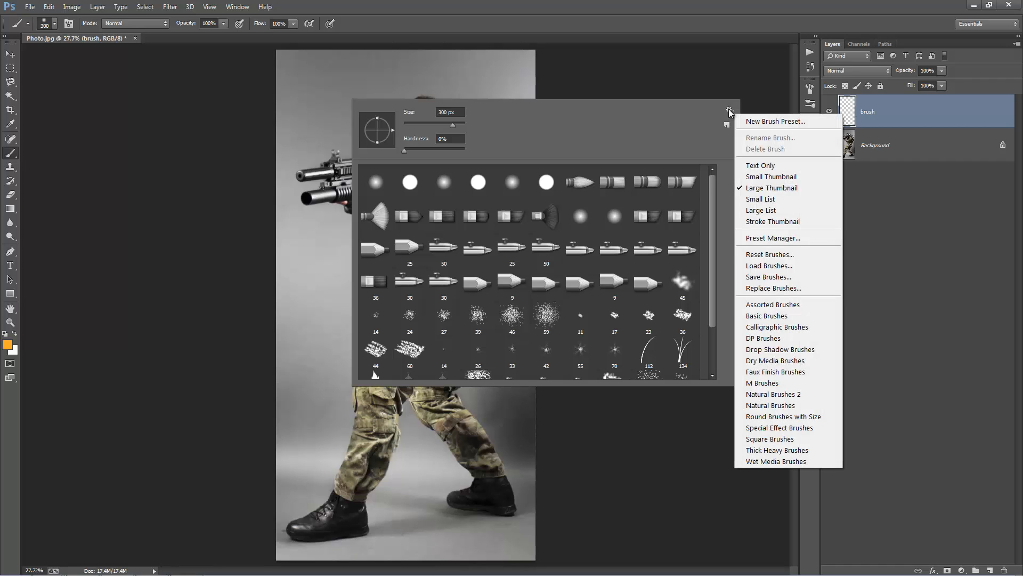
click(804, 288)
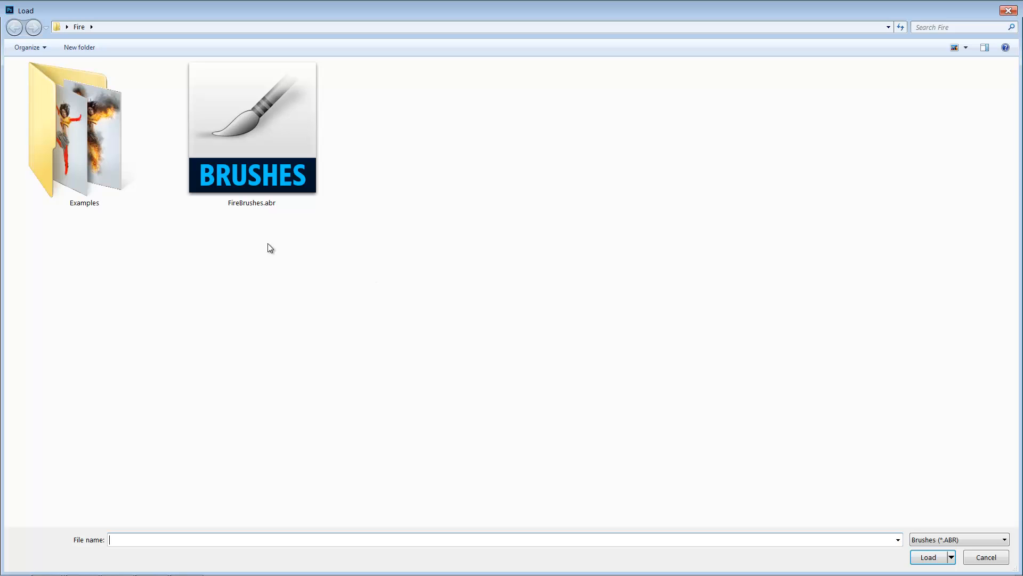
click(272, 204)
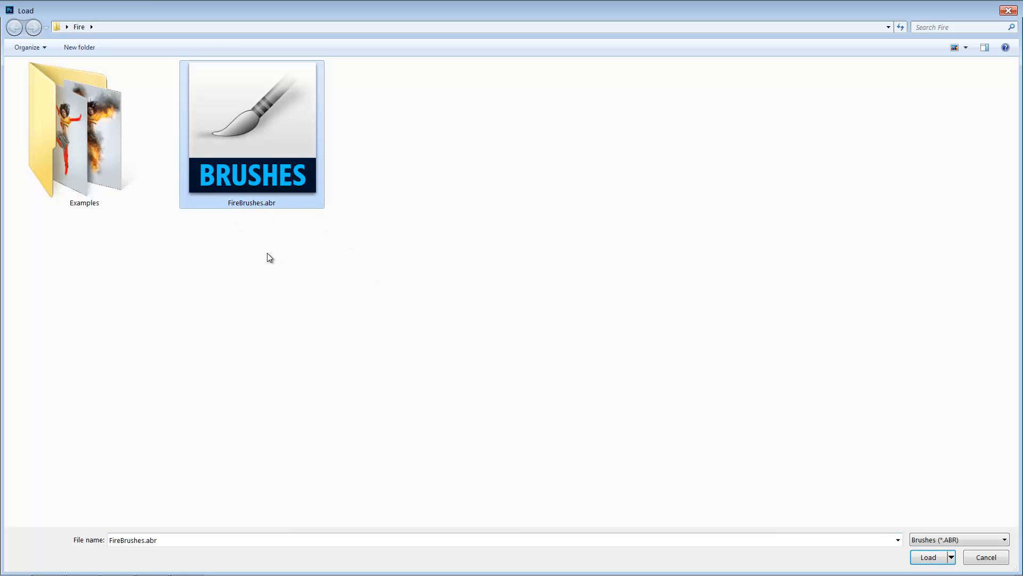
double_click(264, 171)
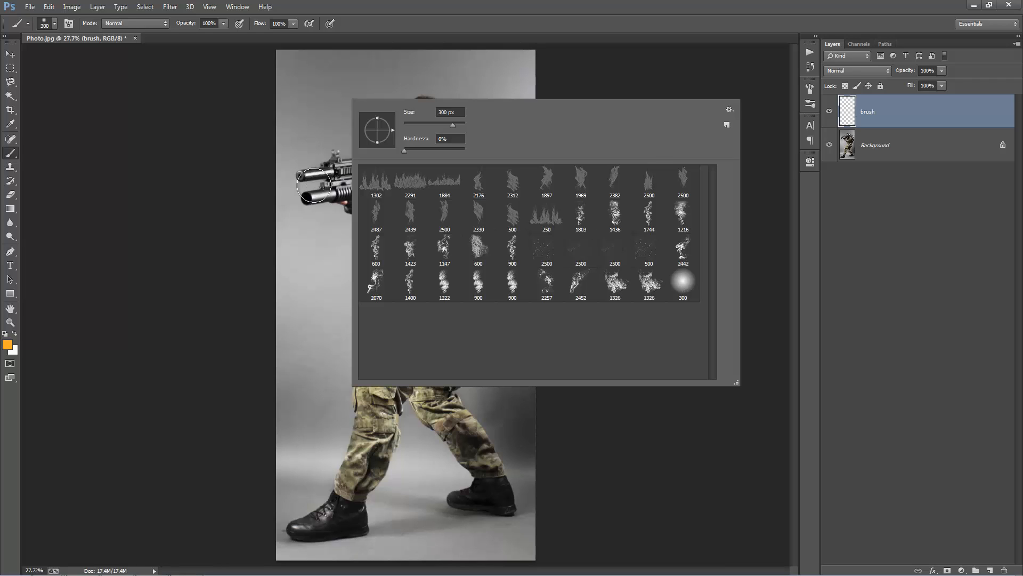
key(Escape)
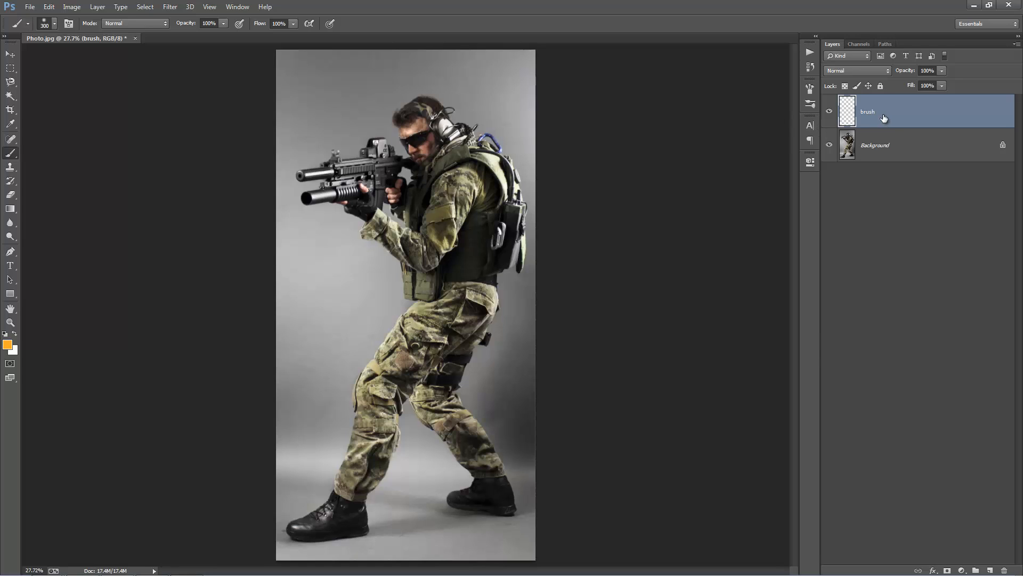
Make the brush layer active and choose the soft round 300 px brush preset
click(887, 139)
click(892, 115)
right_click(354, 134)
right_click(341, 104)
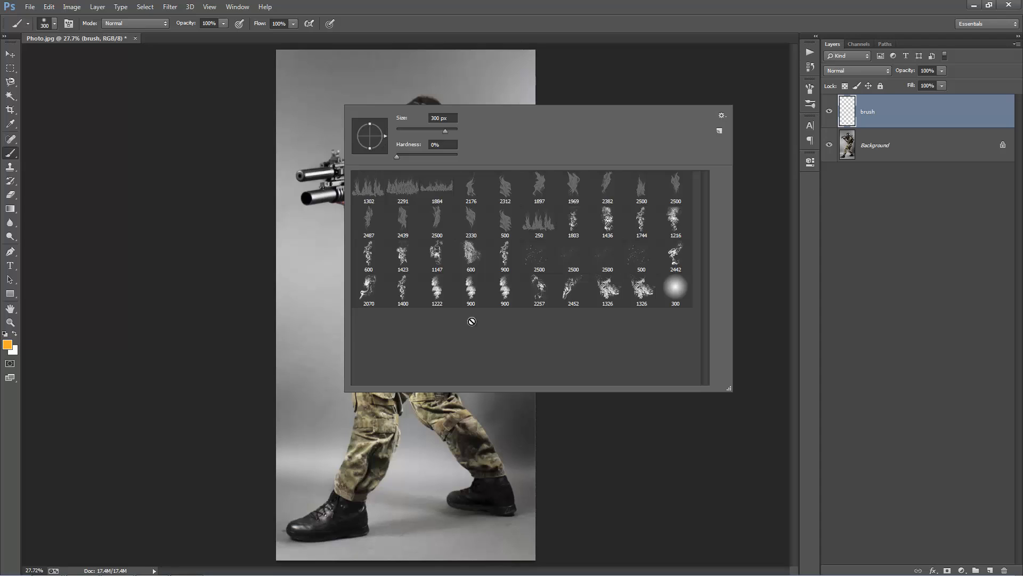
double_click(679, 302)
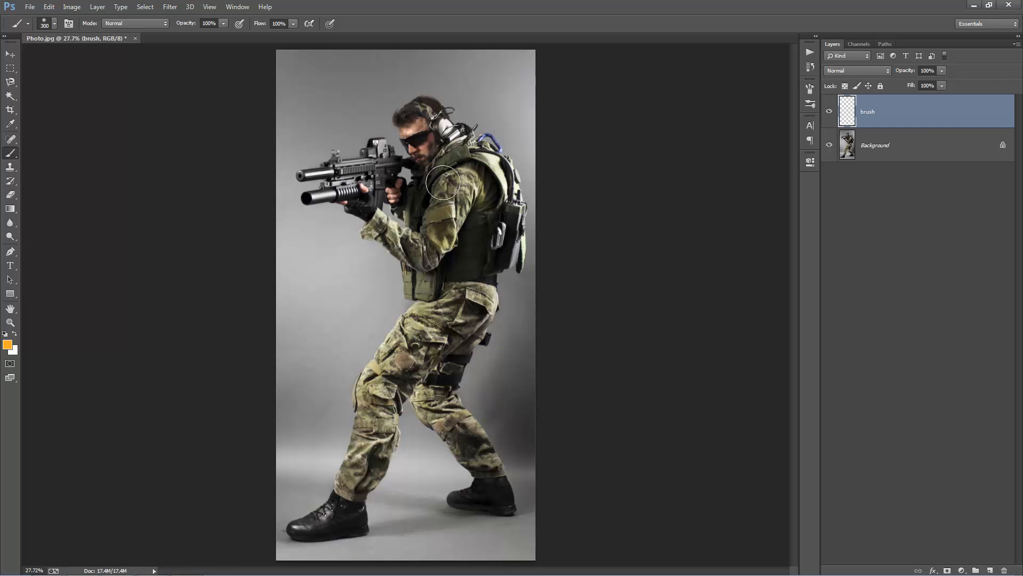
Change the foreground colour to bright red
click(7, 344)
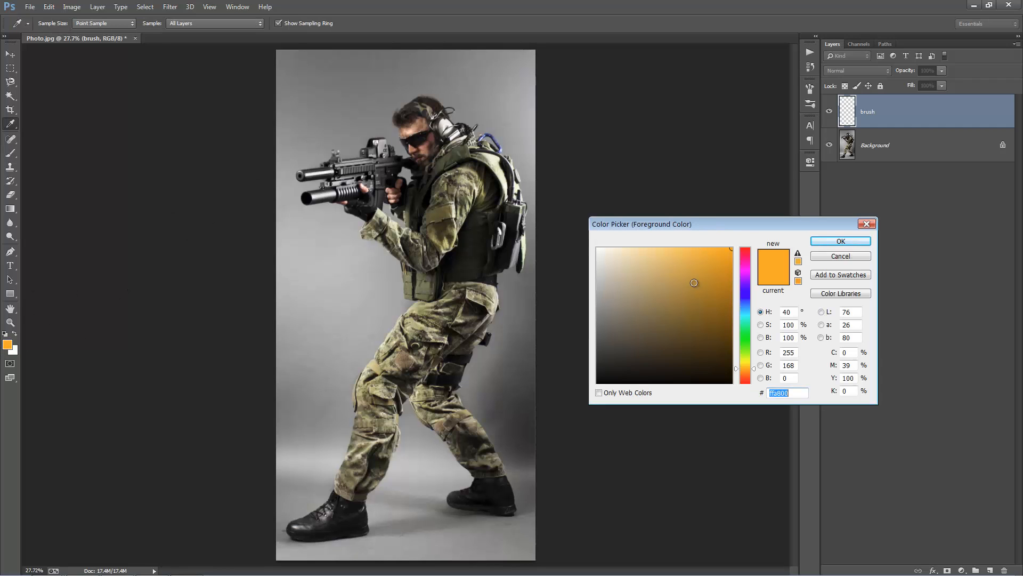
click(747, 257)
click(842, 241)
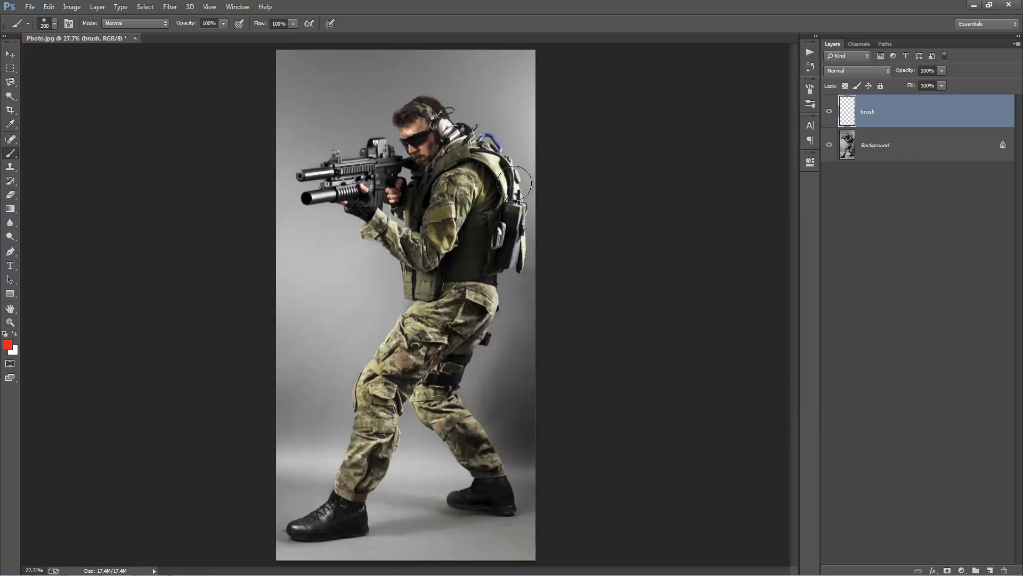
Reduce the brush size to 100 px and paint red strokes over the weapon's two barrels
key(bracketleft)
key(bracketleft)
key(bracketleft)
key(bracketleft)
key(bracketleft)
drag(300, 175, 376, 166)
mouse_move(304, 197)
mouse_down()
mouse_move(372, 189)
mouse_move(347, 175)
mouse_move(346, 183)
mouse_move(380, 180)
mouse_up()
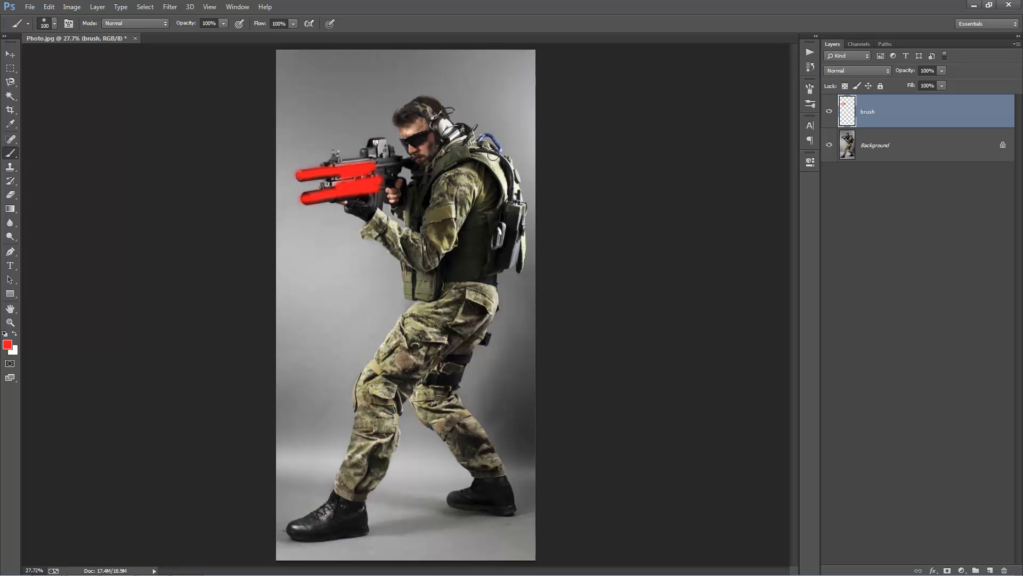
Paint red along the soldier's back and rear leg, over both lower legs and boots, and further along the upper part of the weapon
key(bracketleft)
key(bracketleft)
key(bracketright)
mouse_move(497, 159)
mouse_down()
mouse_move(505, 218)
mouse_move(509, 187)
mouse_move(516, 215)
mouse_move(456, 409)
mouse_move(507, 509)
mouse_move(478, 490)
mouse_move(496, 485)
mouse_move(488, 450)
mouse_up()
key(bracketright)
mouse_move(312, 520)
mouse_down()
mouse_move(345, 497)
mouse_move(317, 527)
mouse_move(333, 527)
mouse_move(354, 503)
mouse_move(352, 522)
mouse_move(378, 444)
mouse_move(349, 496)
mouse_move(365, 443)
mouse_move(351, 483)
mouse_move(349, 458)
mouse_move(367, 418)
mouse_move(376, 469)
mouse_move(392, 408)
mouse_move(374, 463)
mouse_move(380, 420)
mouse_move(372, 476)
mouse_move(382, 454)
mouse_up()
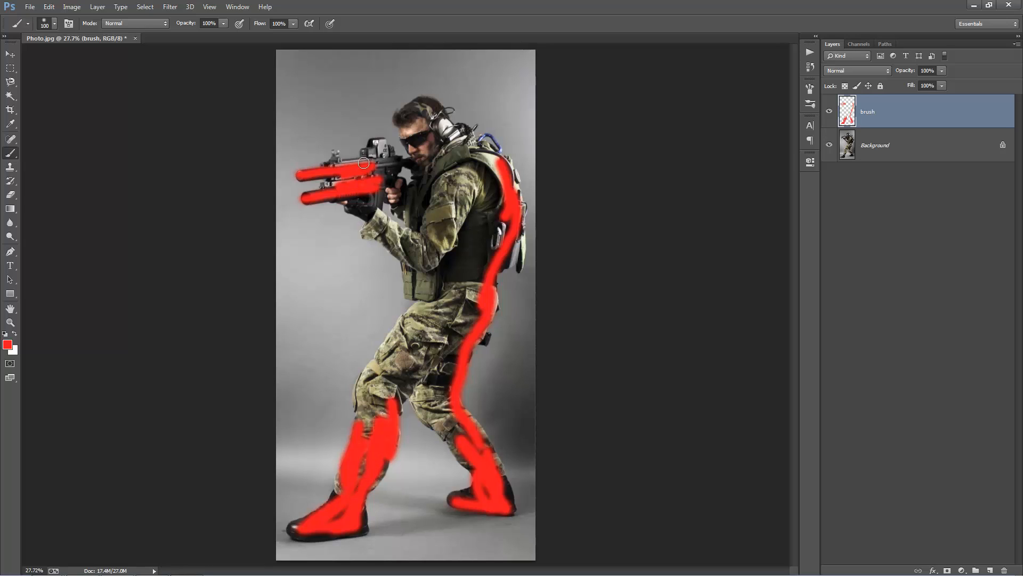
drag(363, 169, 384, 160)
Load the Fire.atn action set and select its Fire action
click(237, 7)
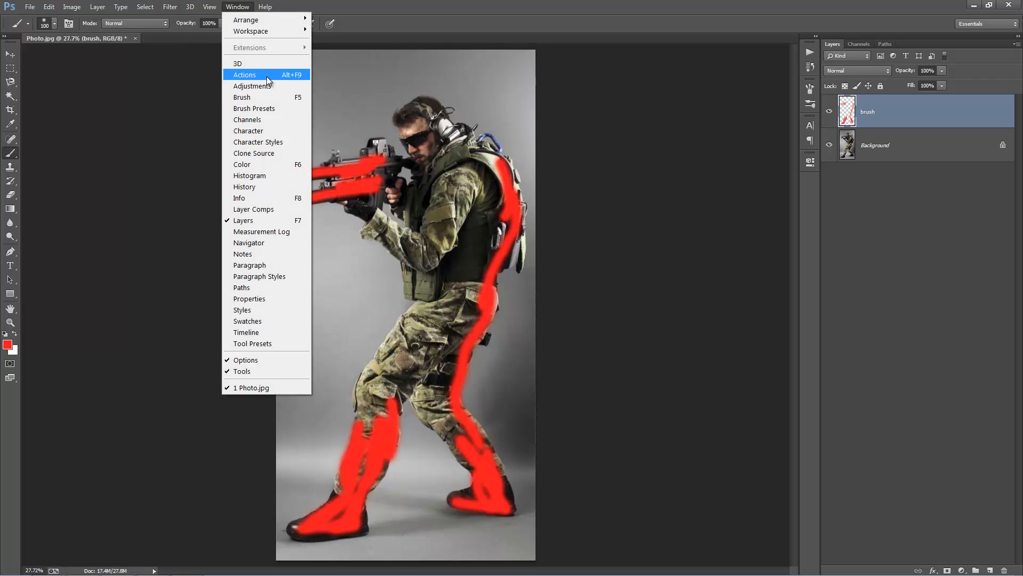
click(246, 74)
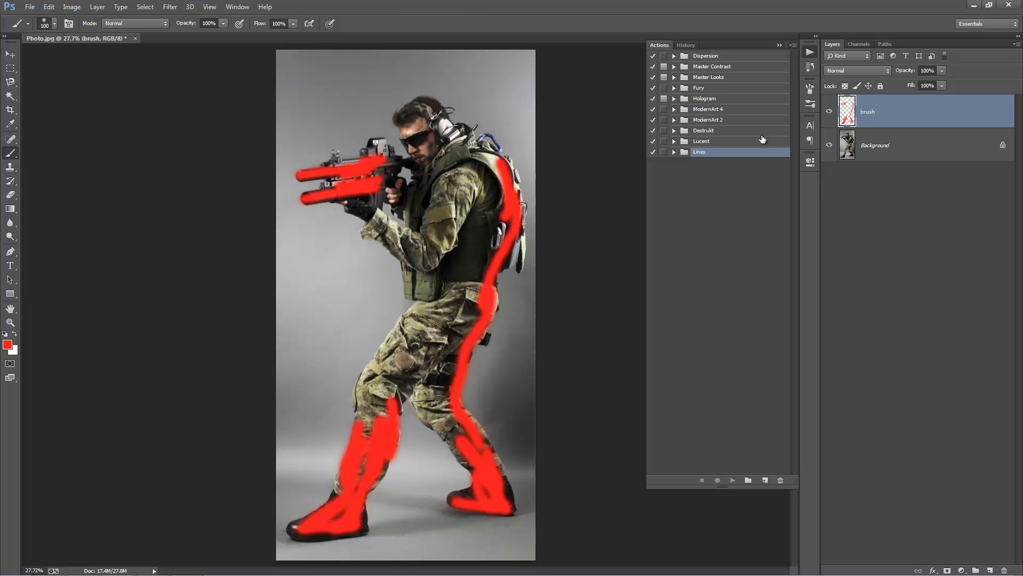
click(794, 45)
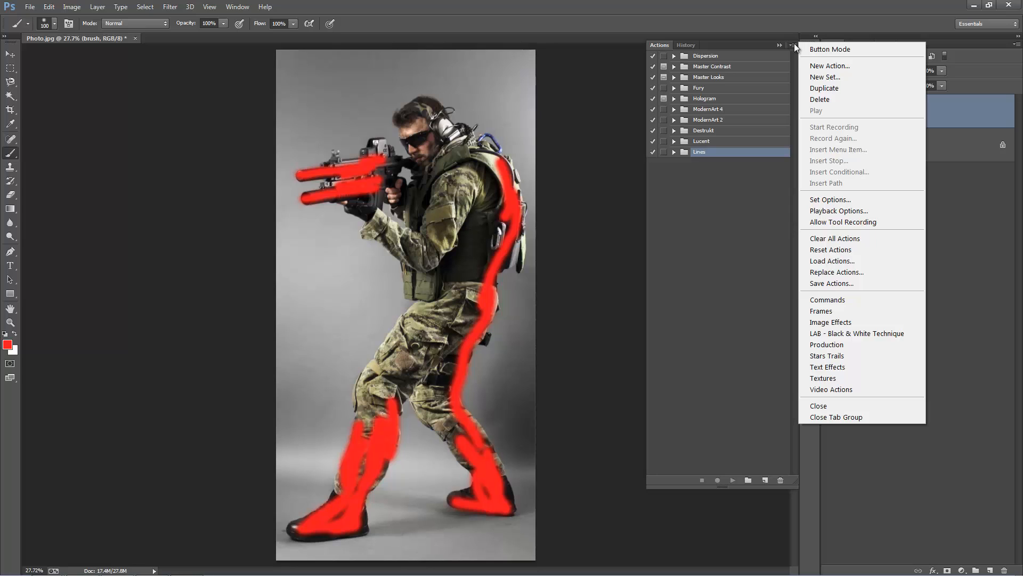
click(863, 261)
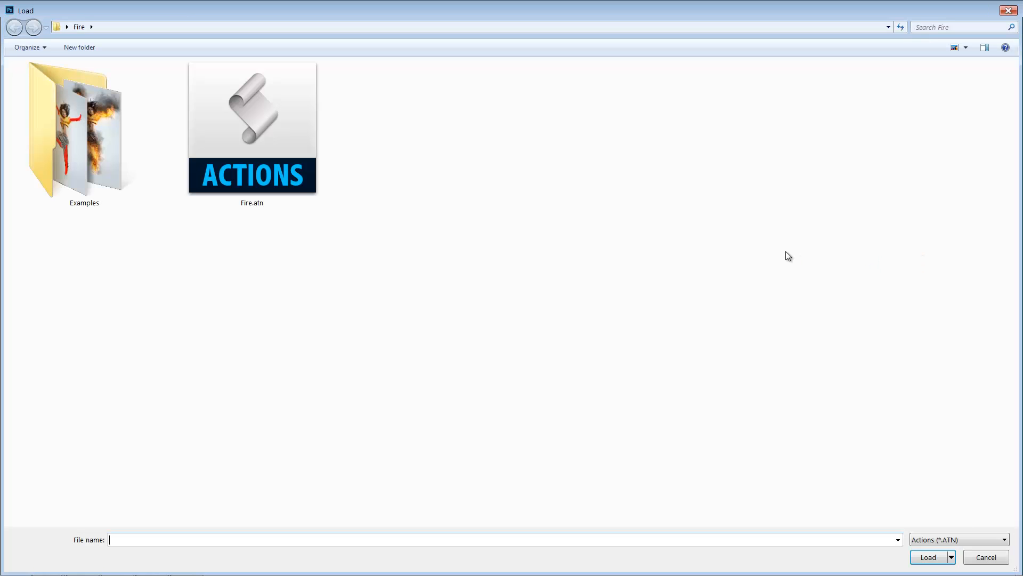
click(277, 183)
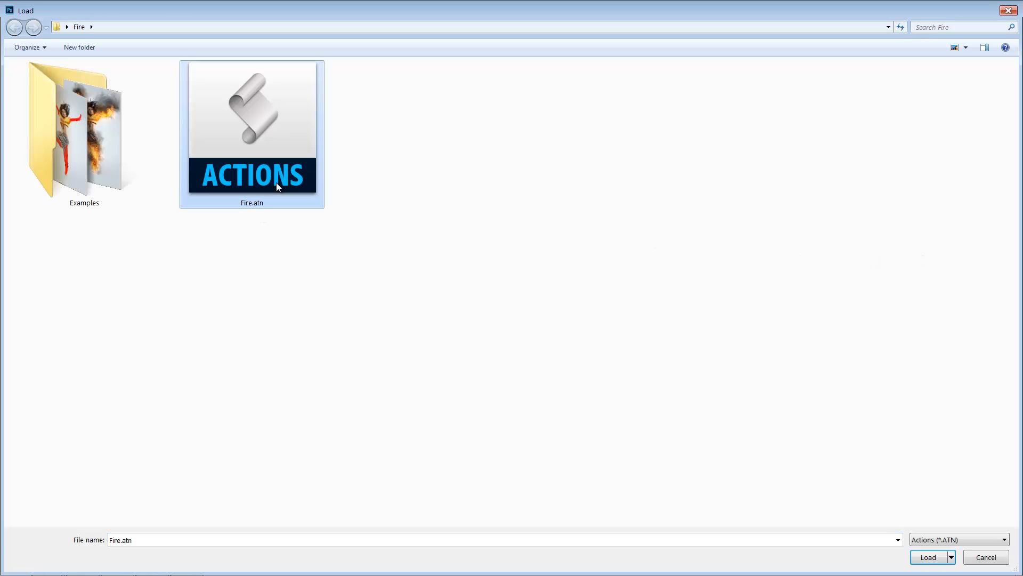
double_click(276, 182)
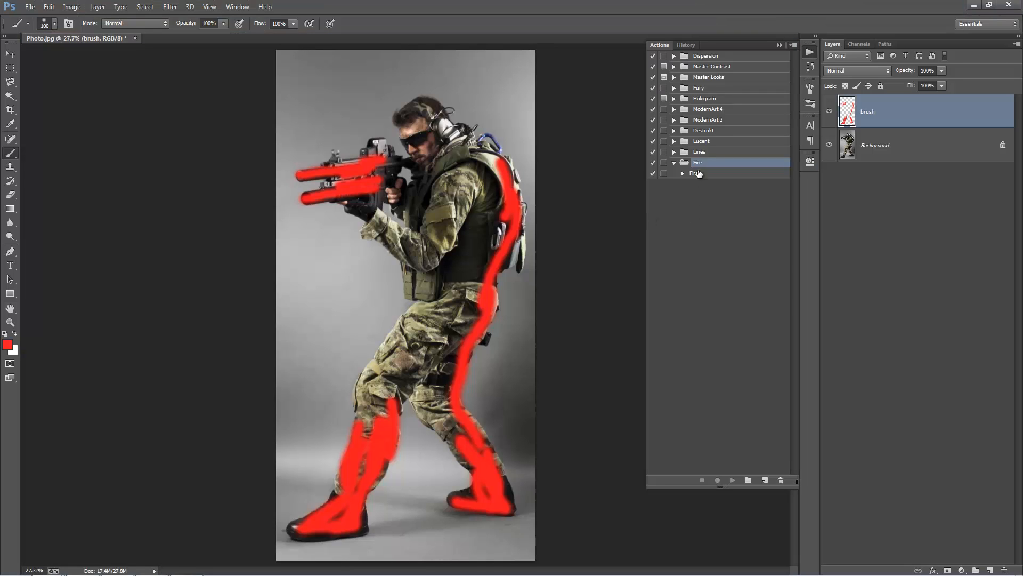
click(695, 173)
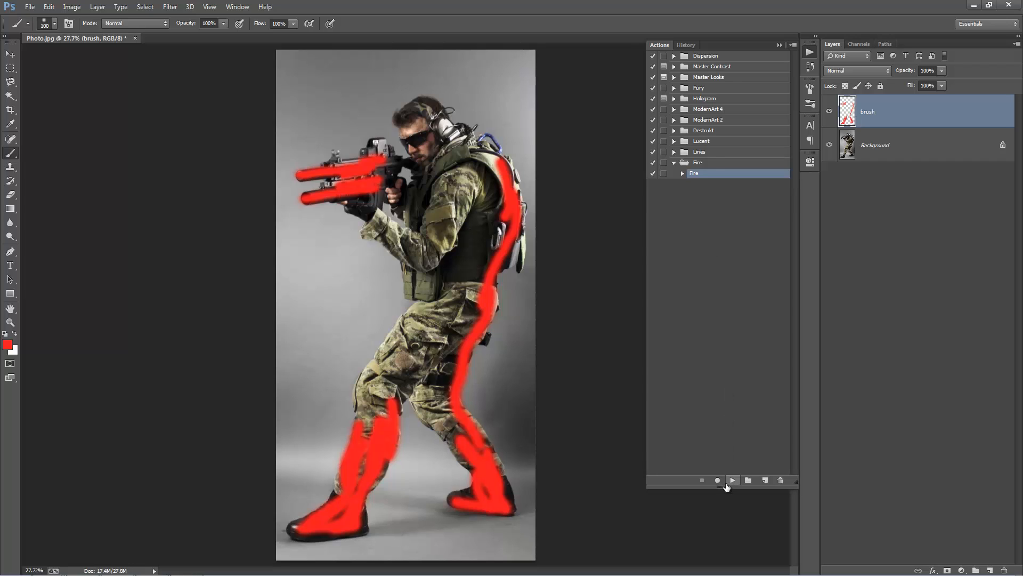
Run the loaded Fire action on the painted brush layer
drag(731, 482, 733, 289)
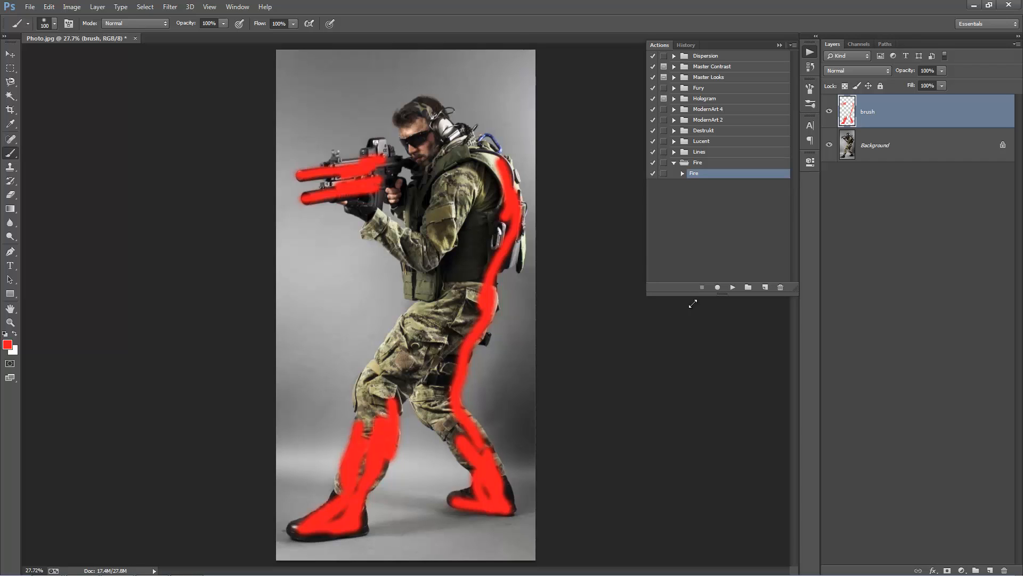
click(733, 287)
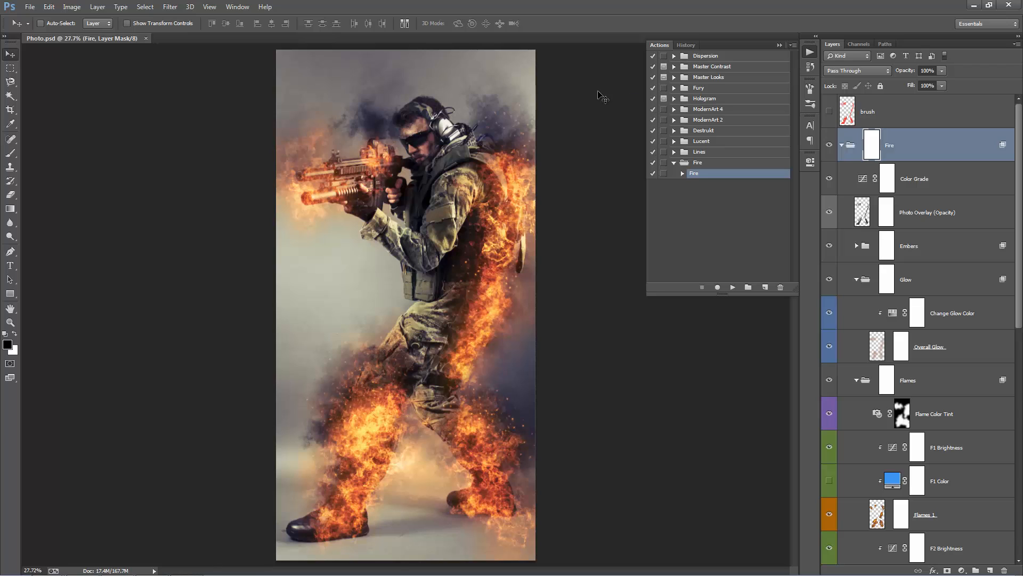
click(779, 44)
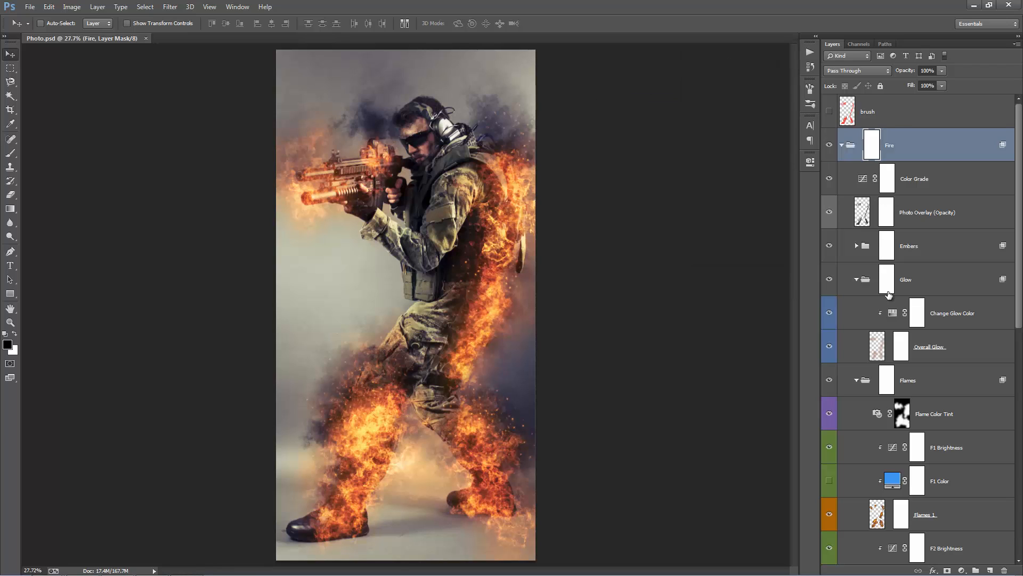
Look through the layers inside the generated Fire group, from Color Grade down to Smoke, and collapse the group
scroll(889, 296, down, 3)
scroll(889, 296, down, 4)
scroll(900, 362, up, 3)
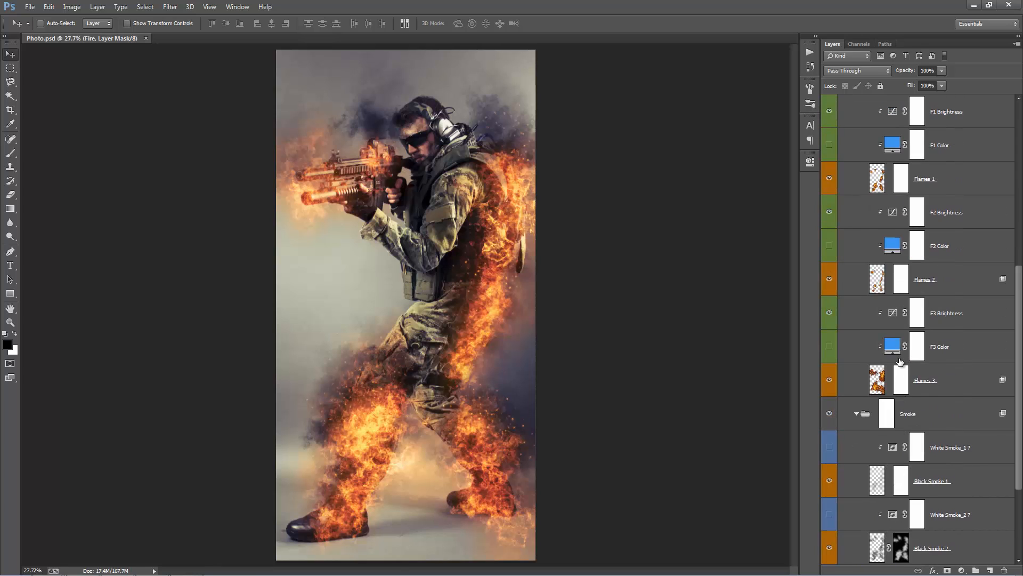
scroll(900, 362, up, 4)
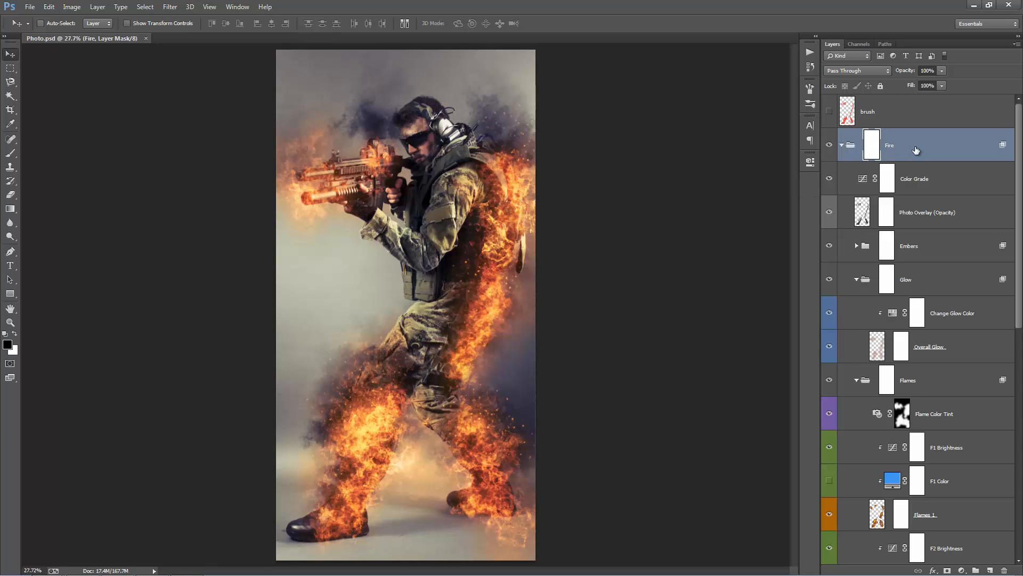
click(842, 146)
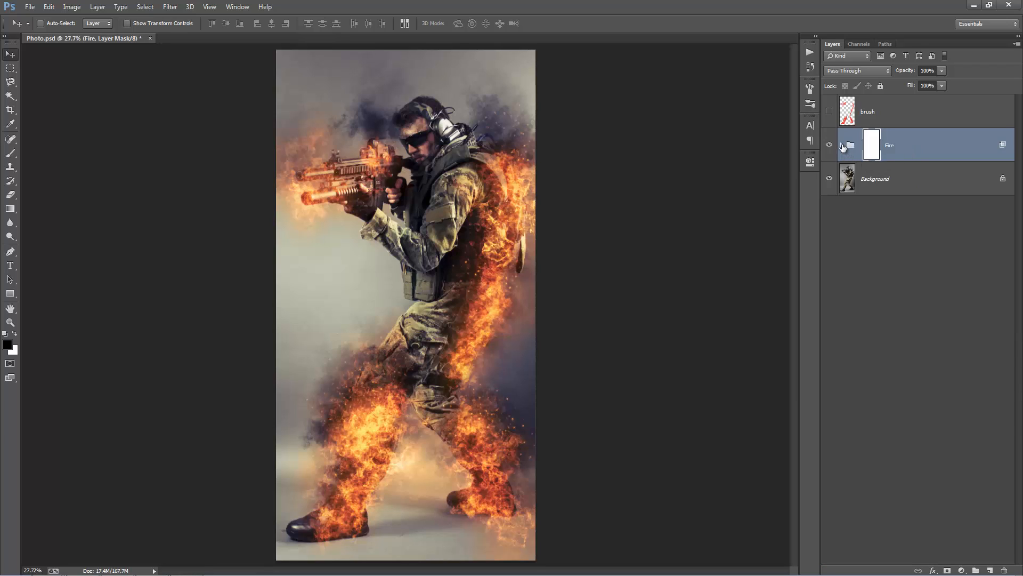
click(842, 146)
click(843, 145)
Compare the painted red strokes with the generated flames by switching the brush layer's visibility on and off
click(872, 119)
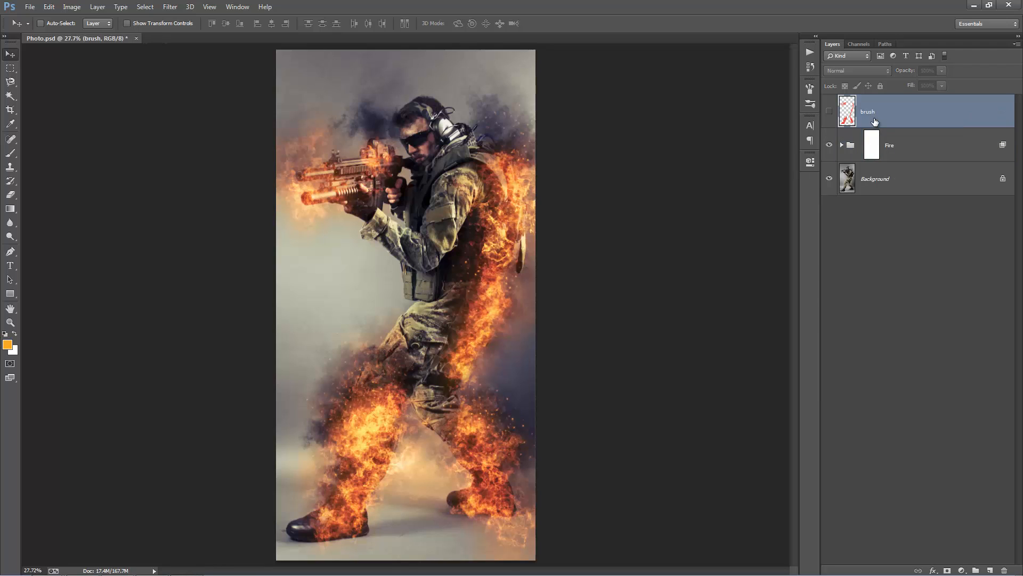
click(829, 112)
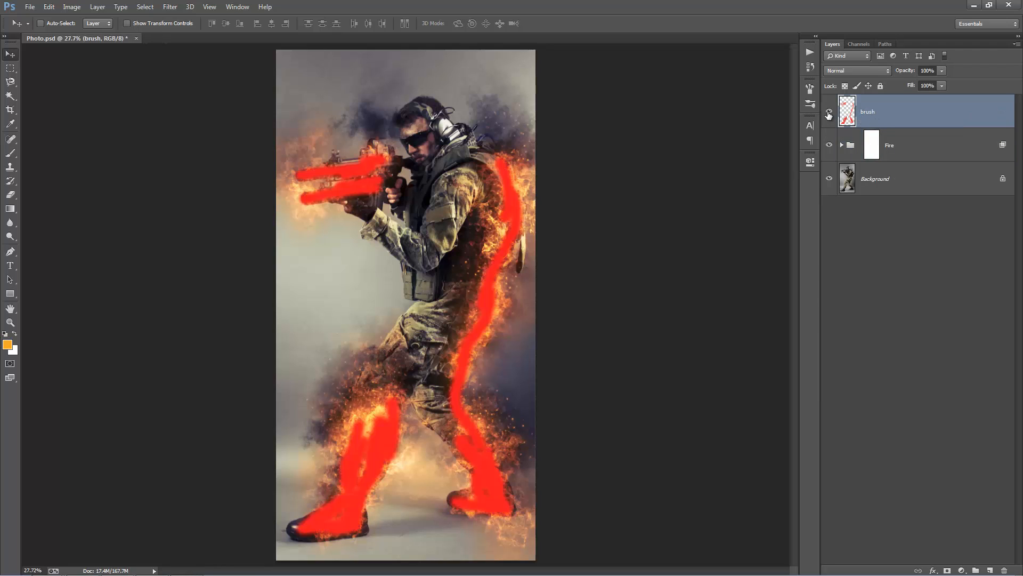
click(829, 113)
click(829, 113)
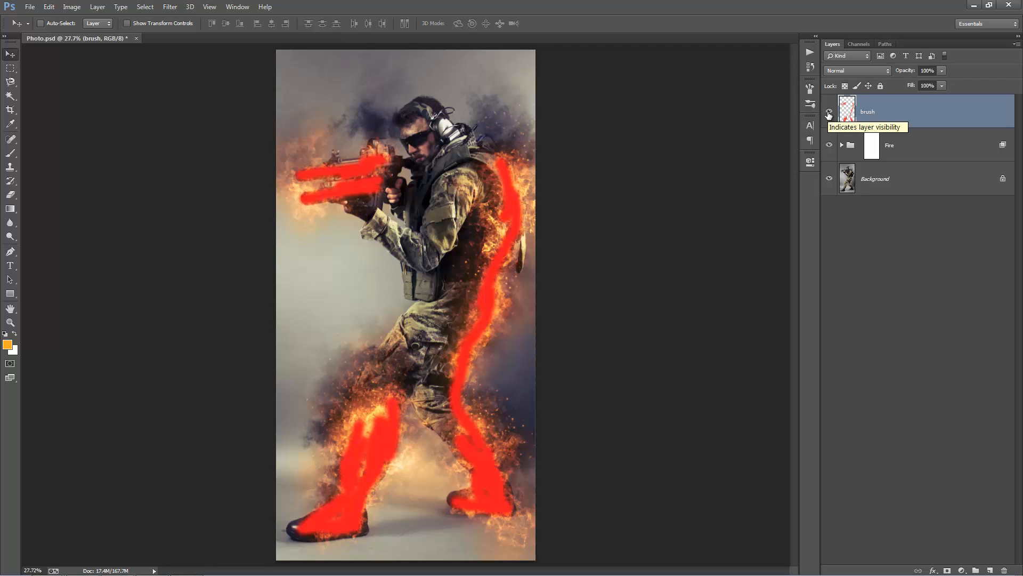
click(829, 113)
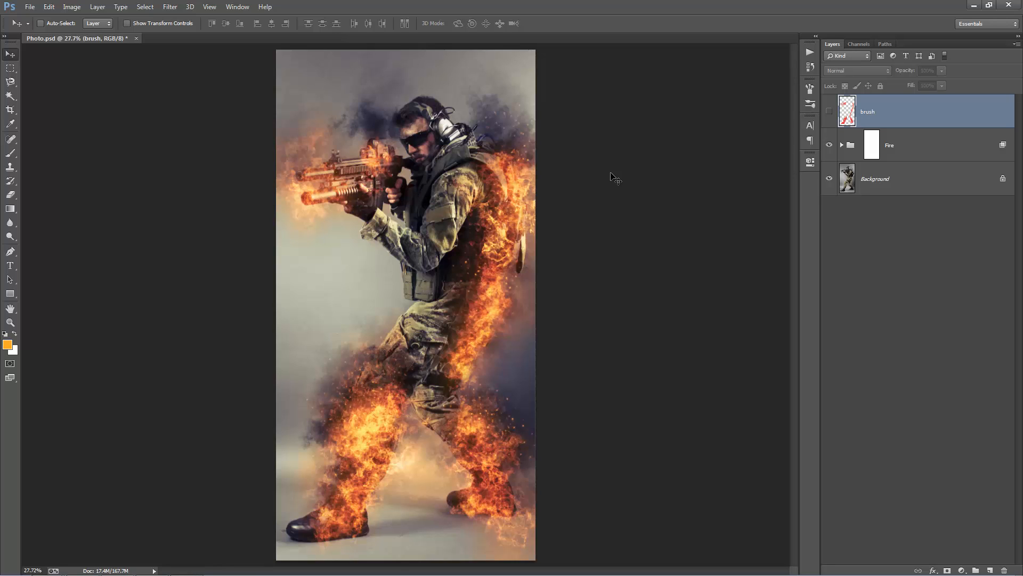
Delete the Fire group and run the Fire action again from the brush layer
click(919, 154)
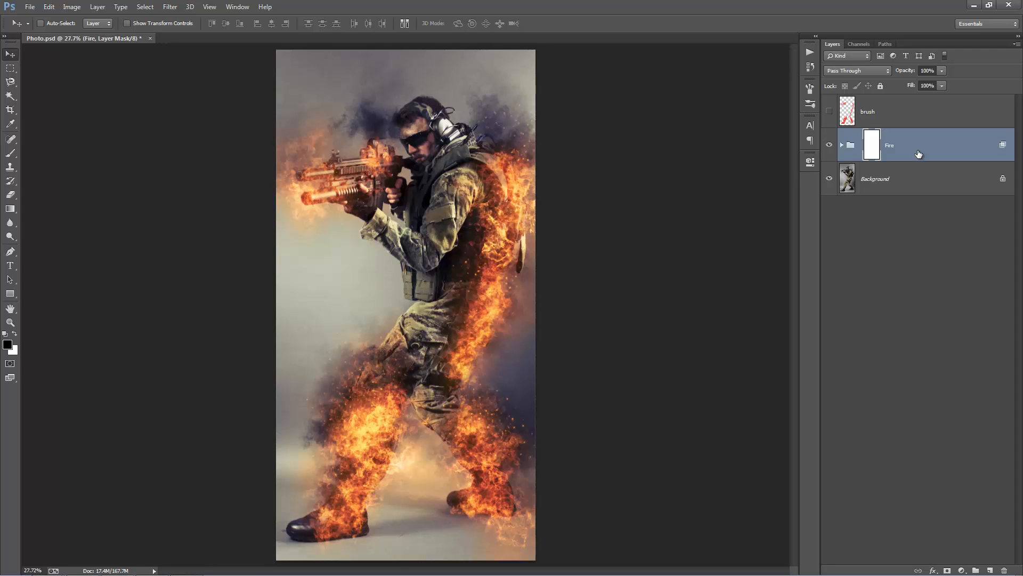
key(Delete)
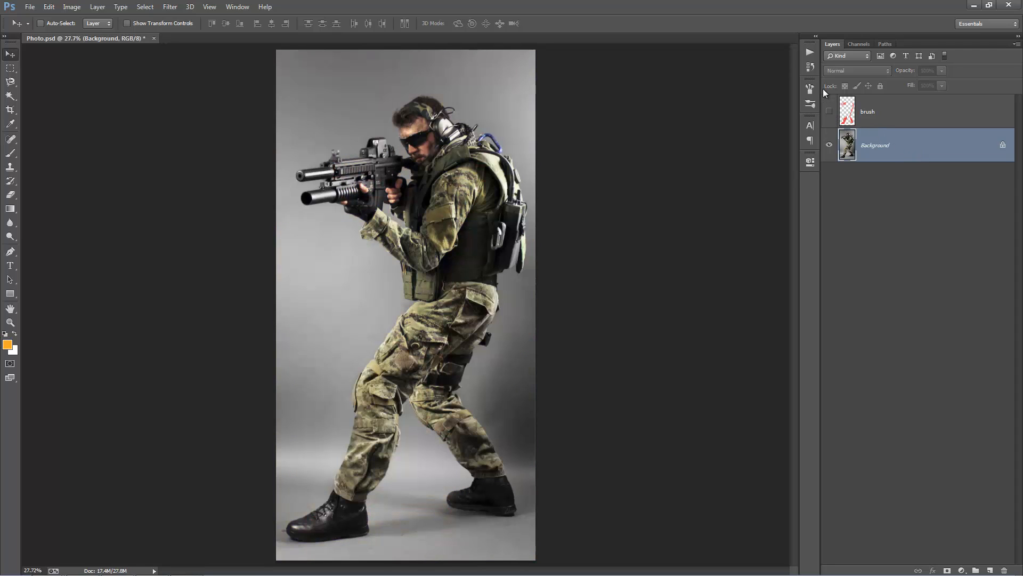
click(879, 113)
click(810, 53)
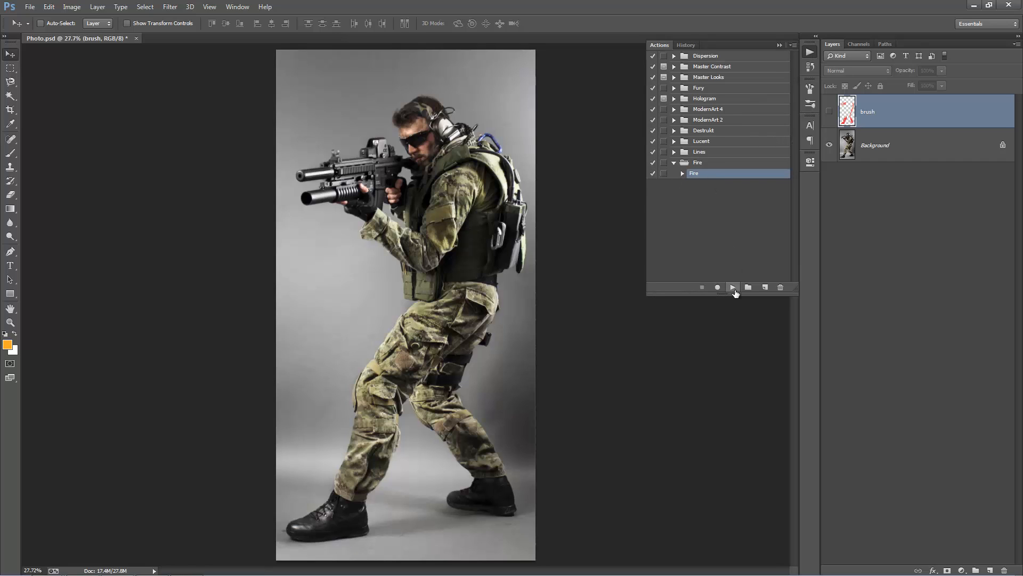
click(780, 45)
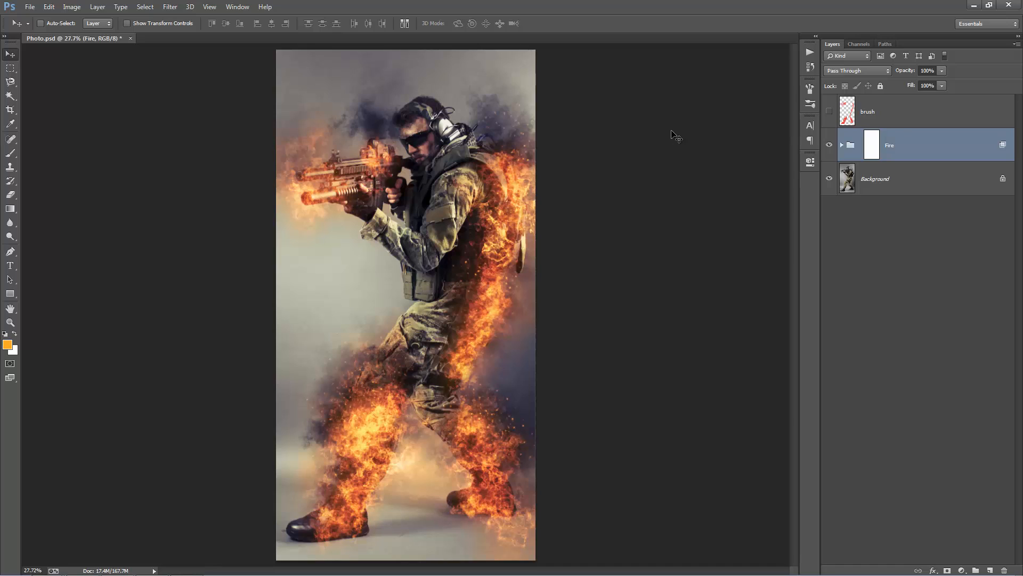
Expand the Fire group and compare the image with and without the Color Grade layer, leaving that layer visible
click(842, 146)
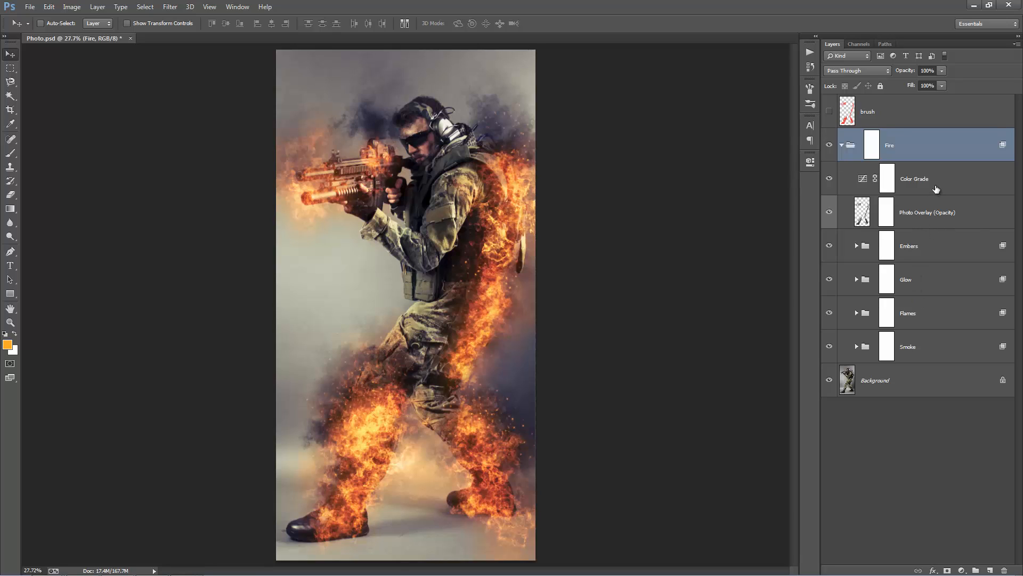
click(936, 191)
click(829, 180)
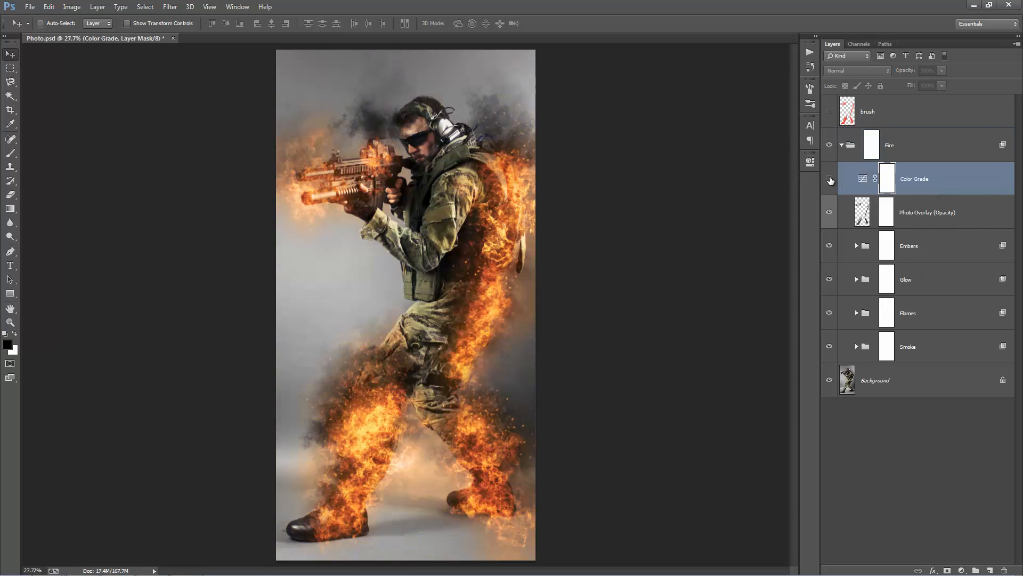
click(829, 179)
click(829, 180)
click(829, 180)
click(829, 180)
click(830, 180)
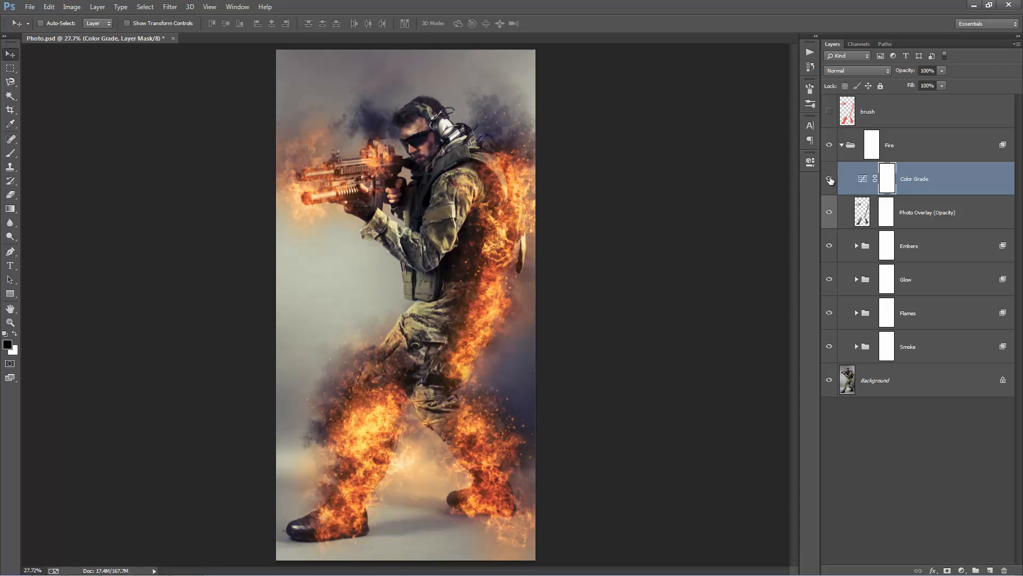
click(830, 180)
click(830, 180)
click(829, 179)
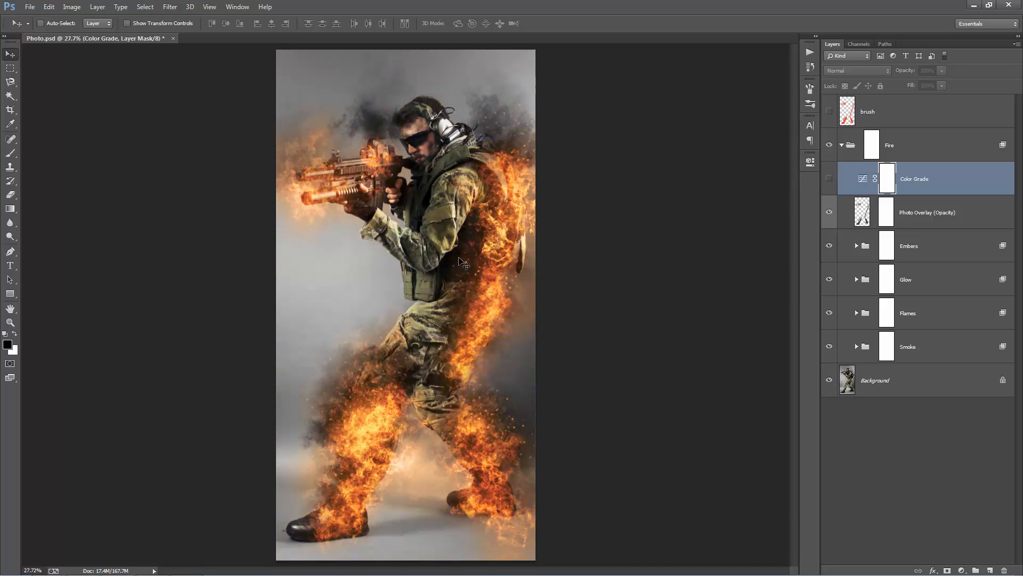
click(830, 180)
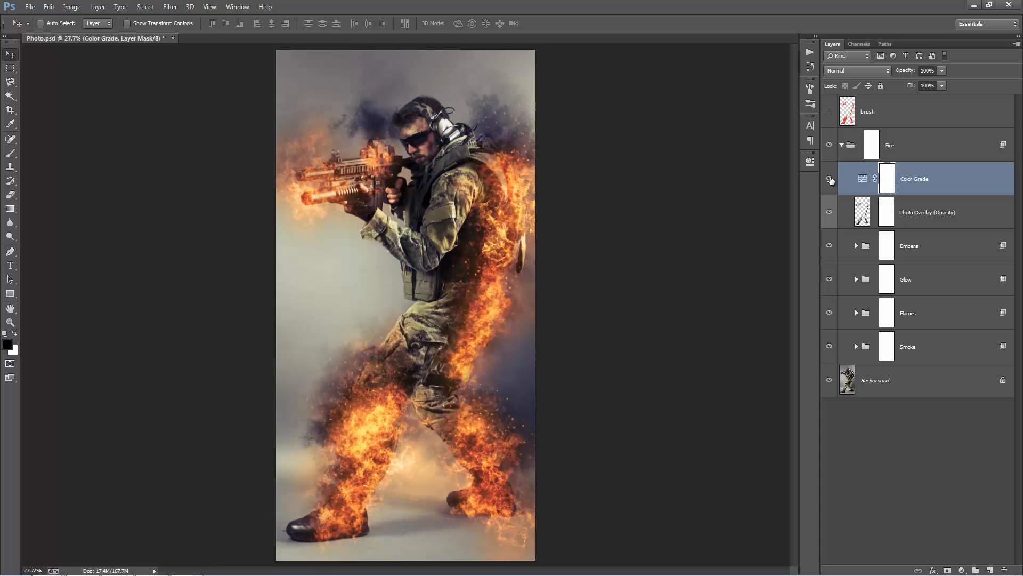
Set the Photo Overlay (Opacity) layer to 100% opacity and briefly outline the painted area with a selection from the brush layer
click(960, 216)
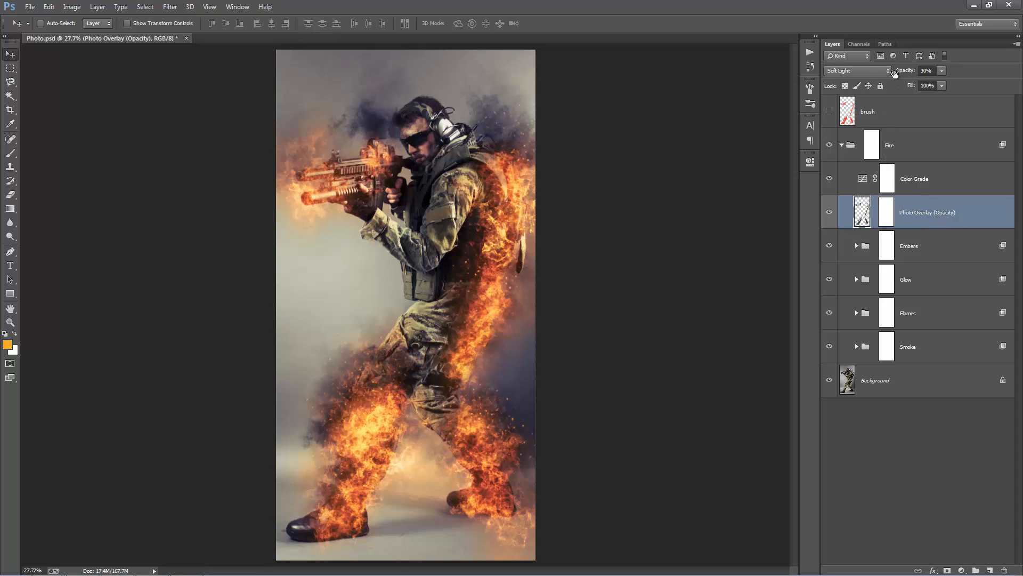
drag(896, 74, 1021, 95)
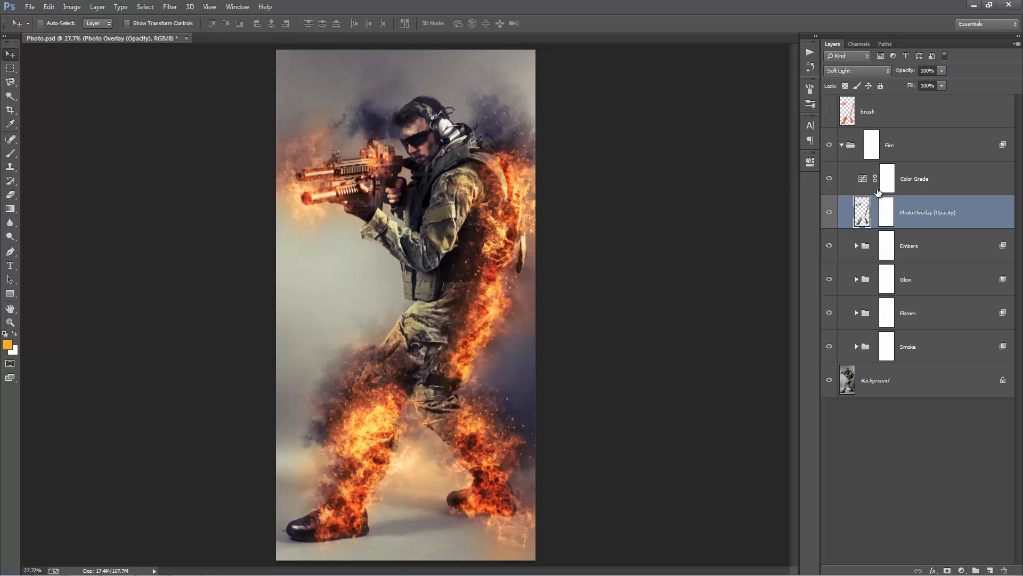
ctrl+click(848, 117)
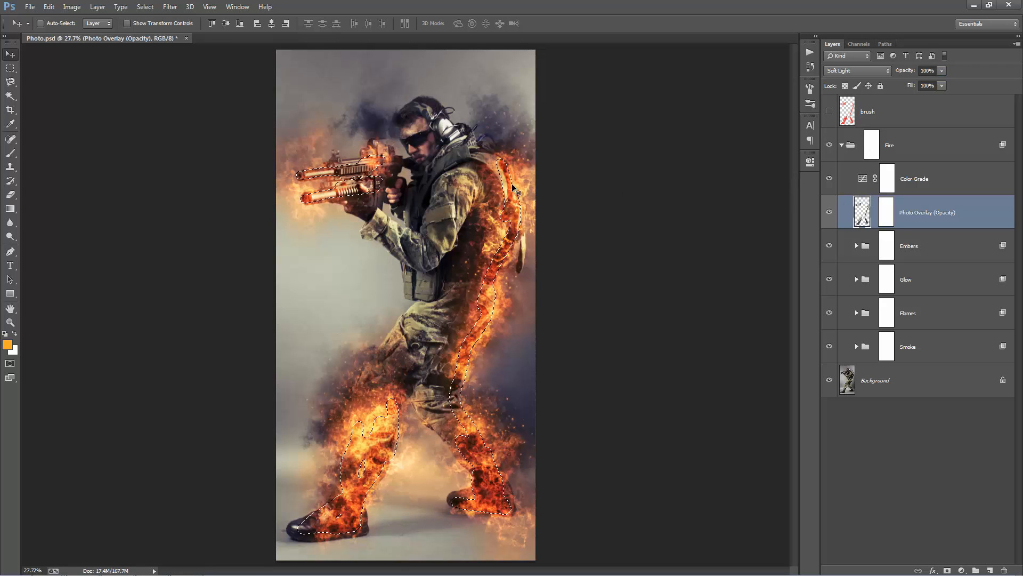
key(ctrl+d)
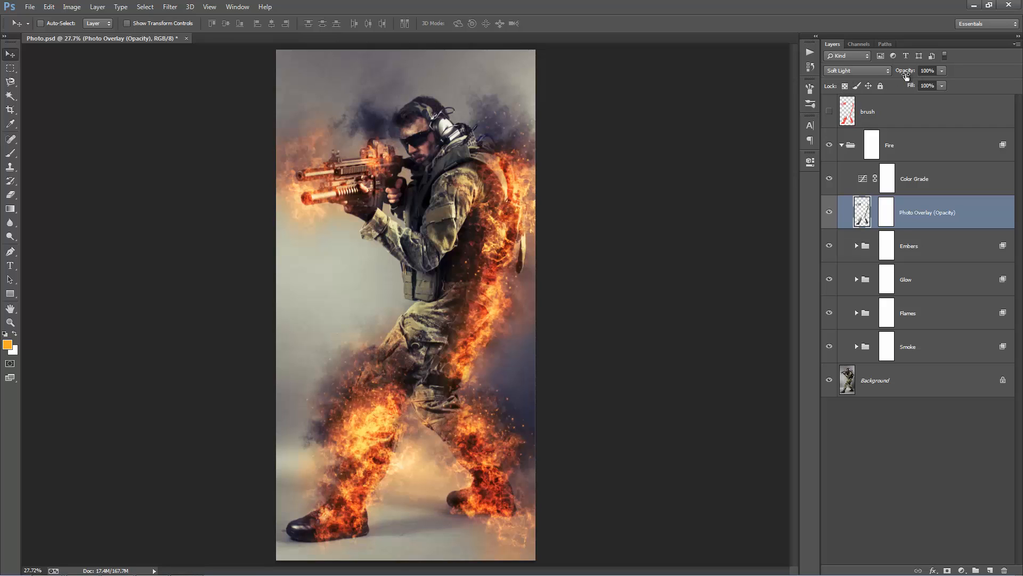
Test different opacities for the Photo Overlay (Opacity) layer while checking the weapon up close, and settle on 40%
drag(906, 74, 50, 145)
key(z)
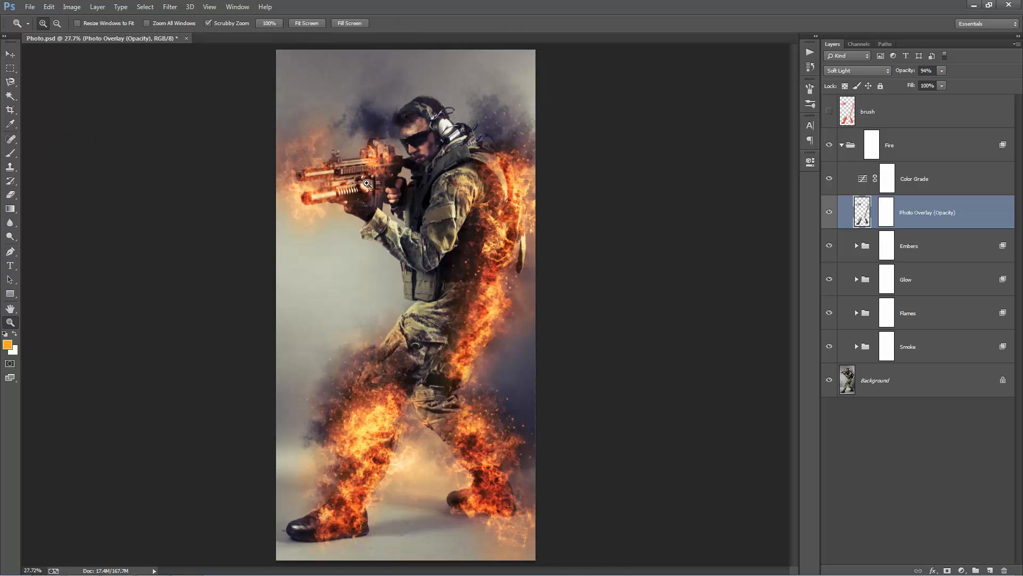
drag(368, 184, 392, 188)
drag(339, 147, 367, 242)
key(v)
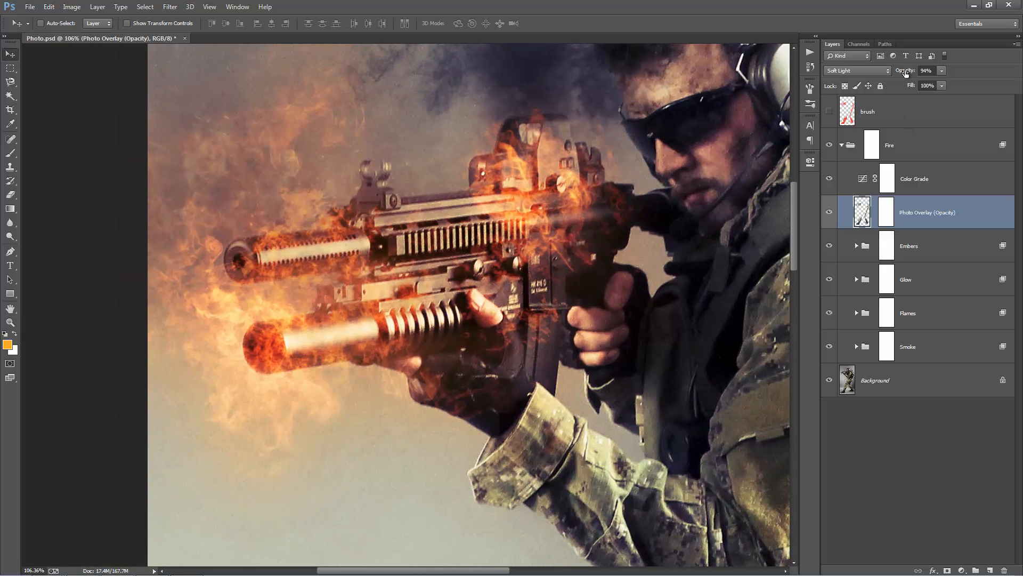
drag(905, 73, 435, 178)
key(ctrl+0)
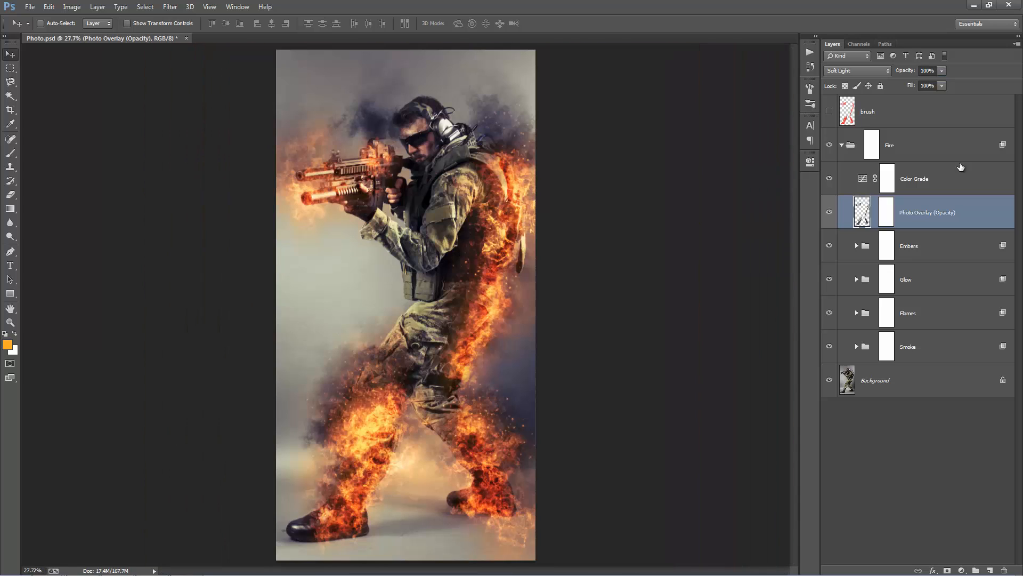
drag(911, 72, 767, 83)
key(4)
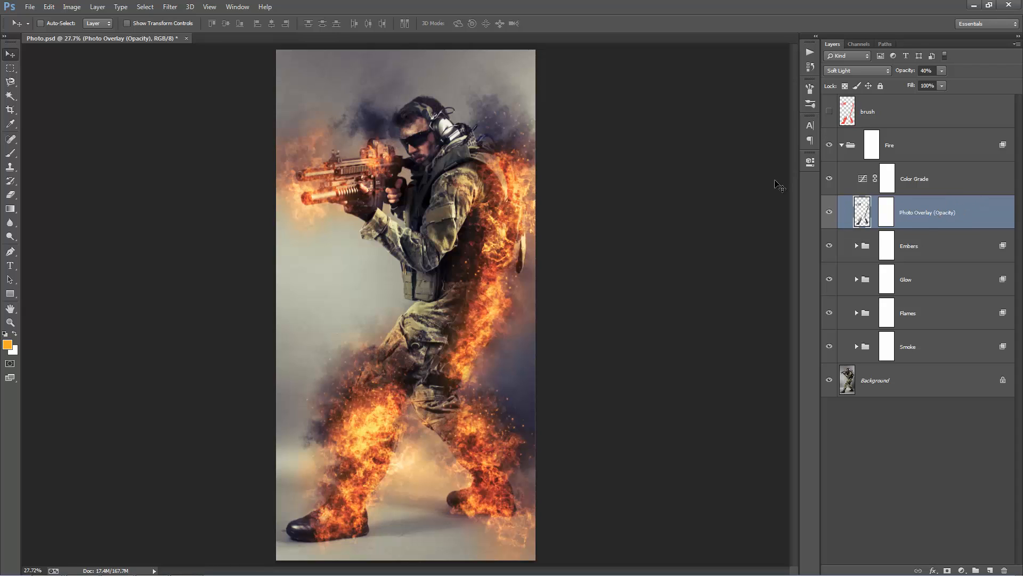
Compare the image with and without the Embers group at a closer view, leaving the group visible
click(954, 239)
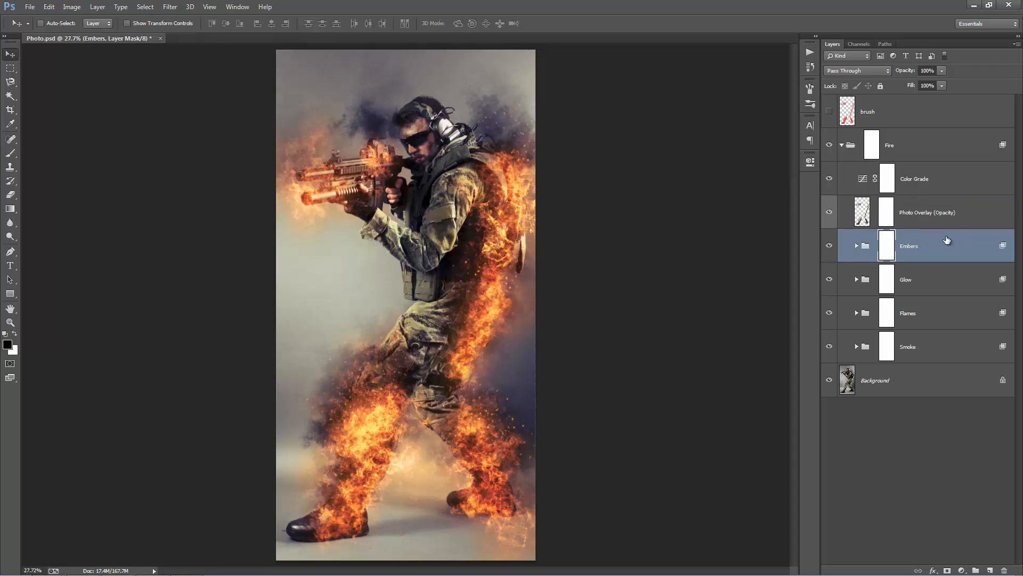
click(830, 246)
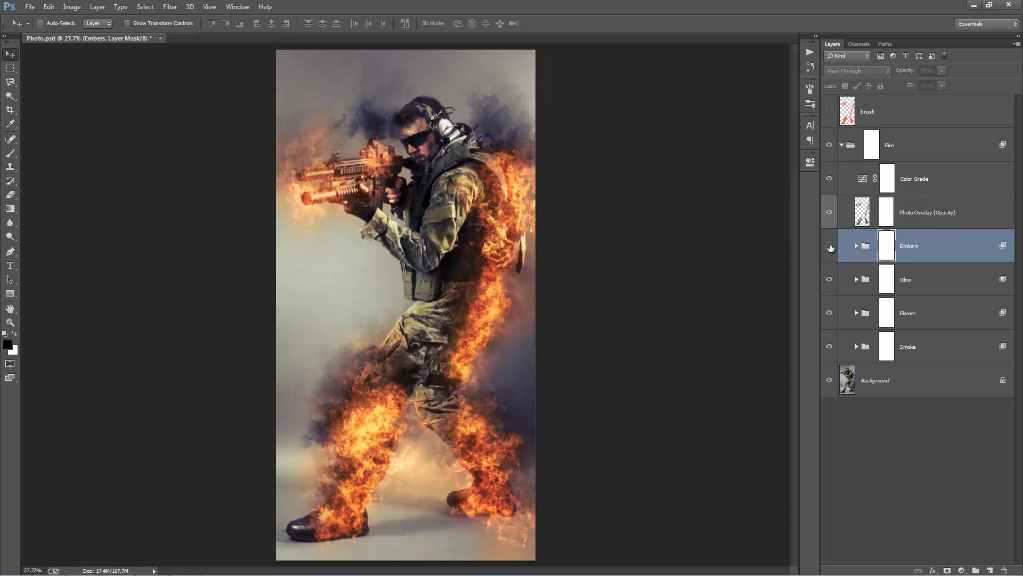
click(829, 246)
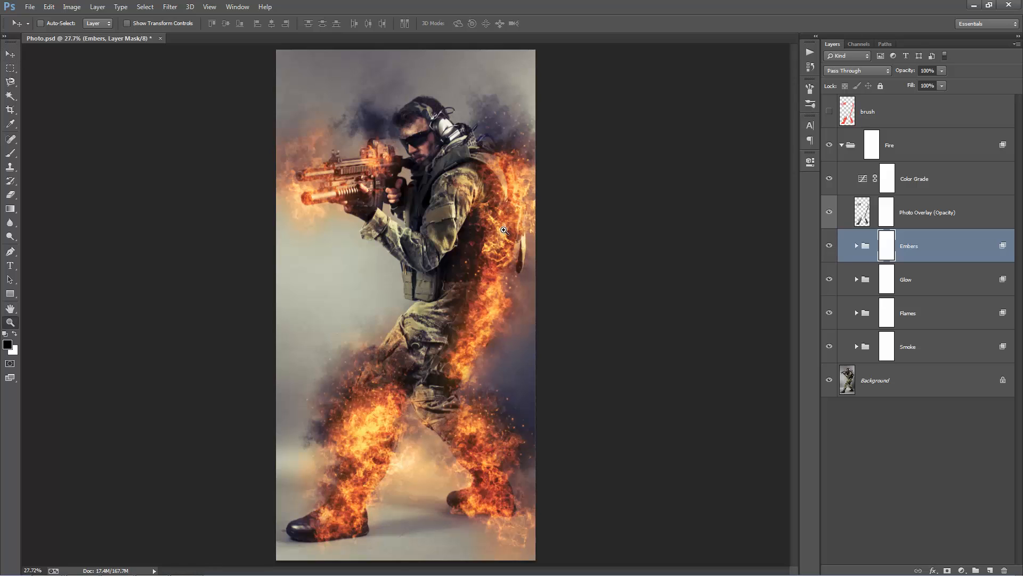
key(z)
click(504, 230)
key(v)
drag(530, 207, 536, 241)
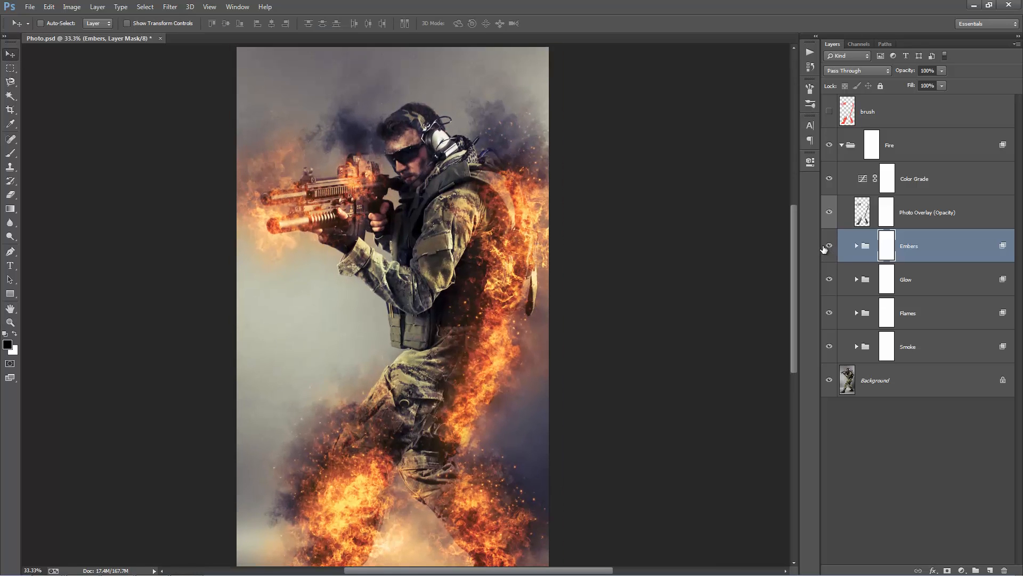
click(828, 247)
click(828, 246)
Try a hue of -158 on the Change Ember Color adjustment in the Embers group and undo it
click(856, 246)
double_click(890, 279)
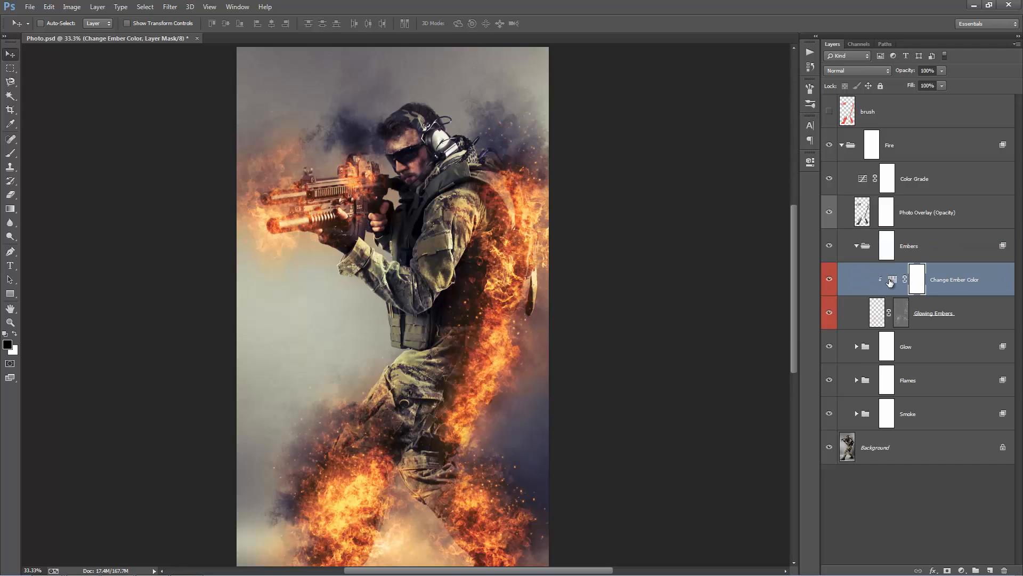
drag(719, 229, 660, 223)
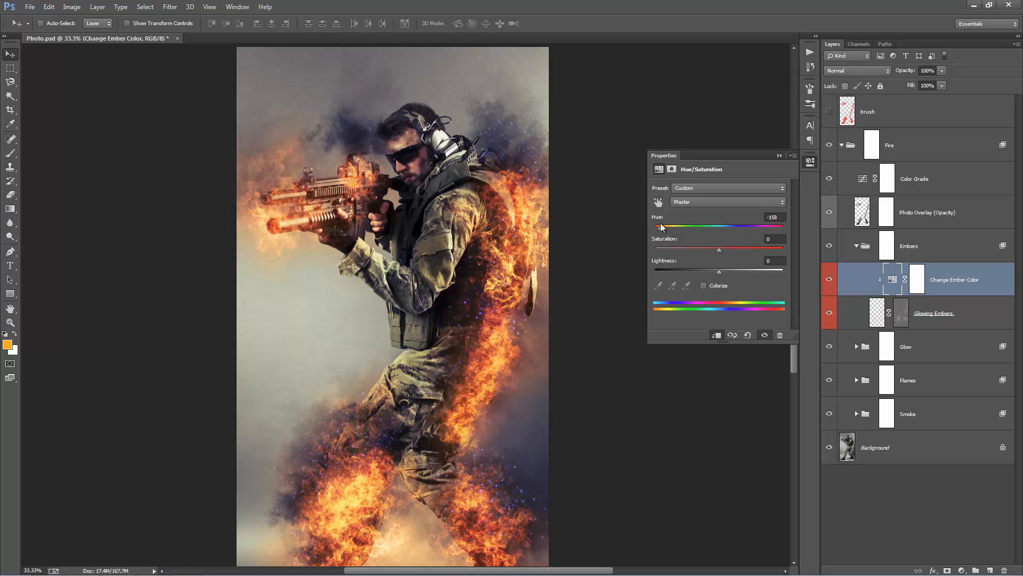
key(ctrl+z)
click(779, 156)
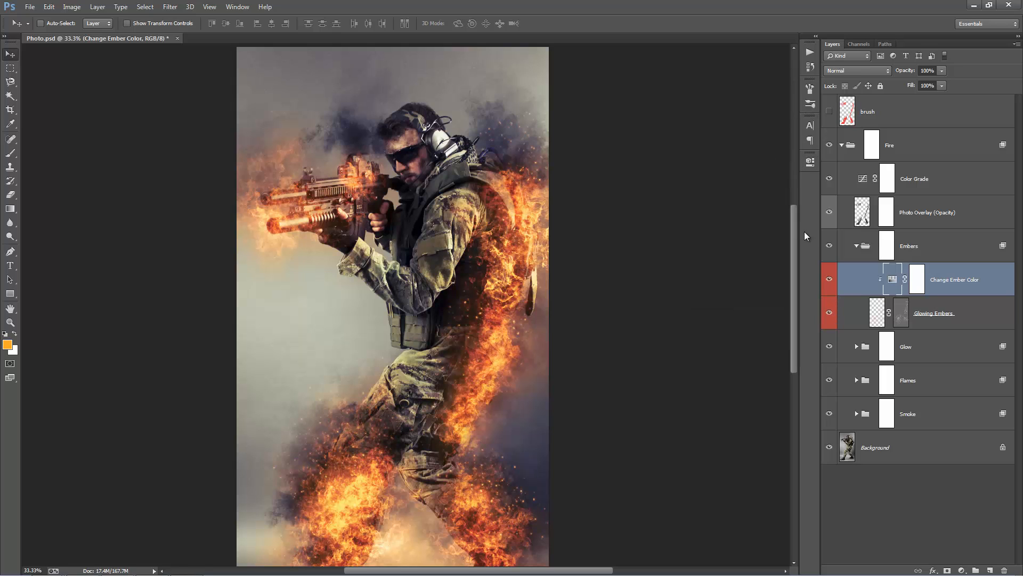
Try a duplicate of the Glowing Embers layer, reposition it, and delete the copy
click(962, 308)
scroll(945, 307, down, 1)
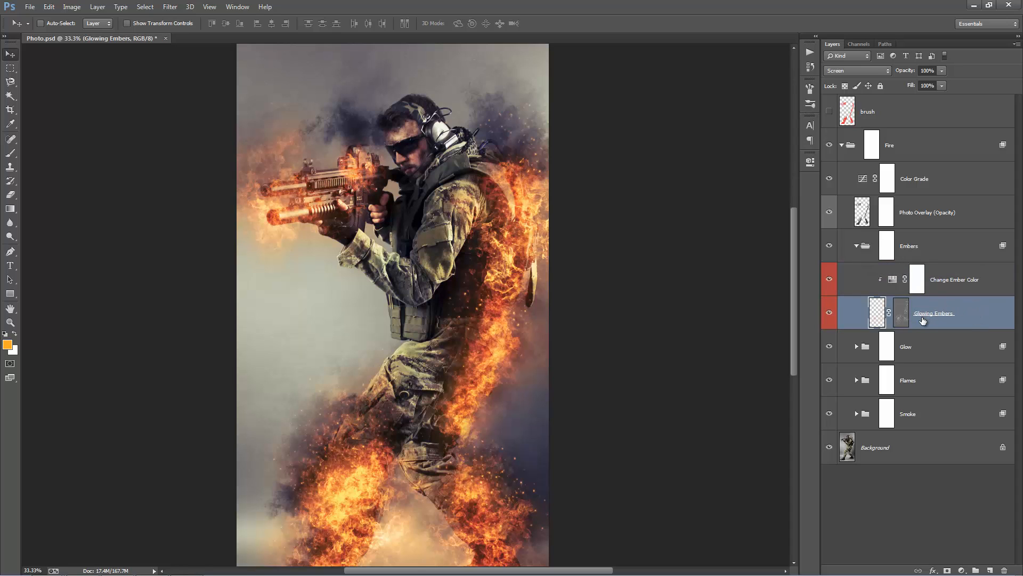
drag(926, 319, 939, 330)
drag(690, 271, 665, 232)
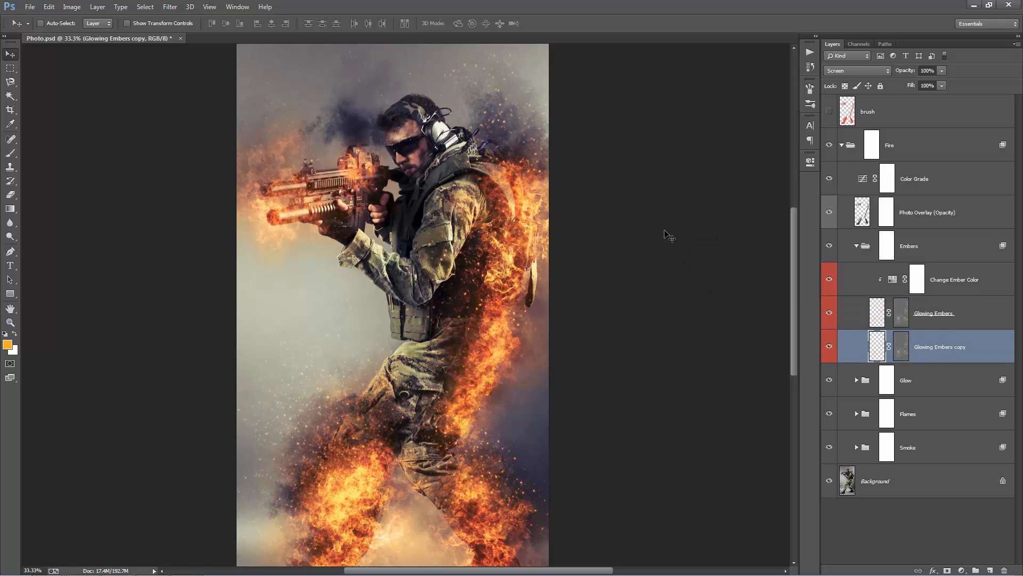
key(Delete)
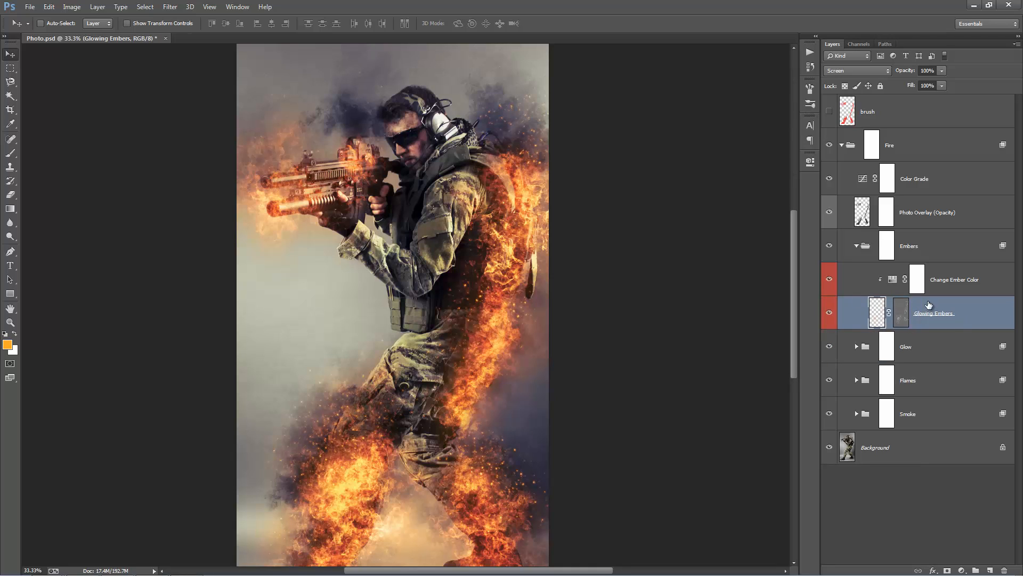
Set the density of the Glowing Embers layer mask to 100%
scroll(623, 272, left, 1)
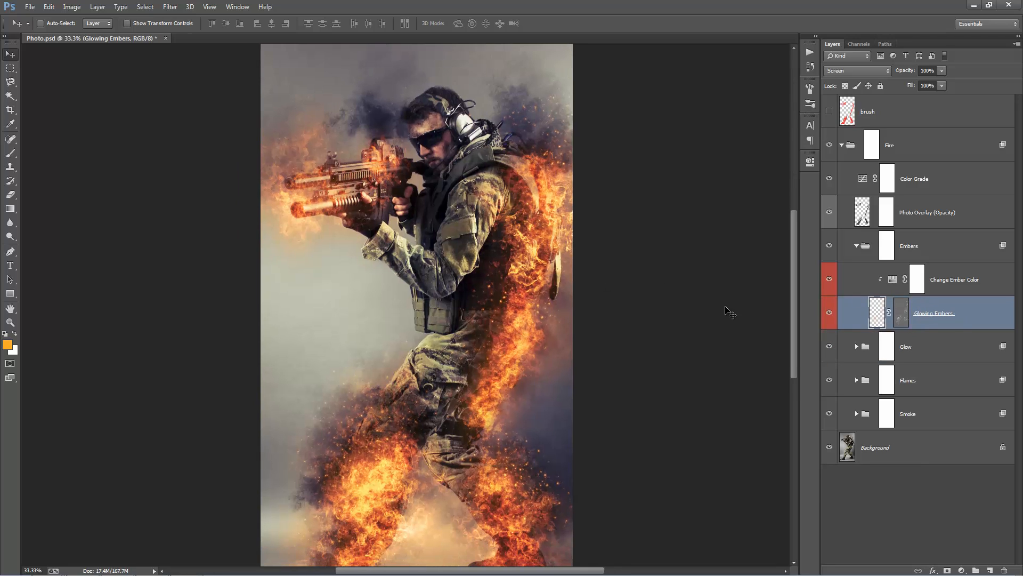
double_click(901, 320)
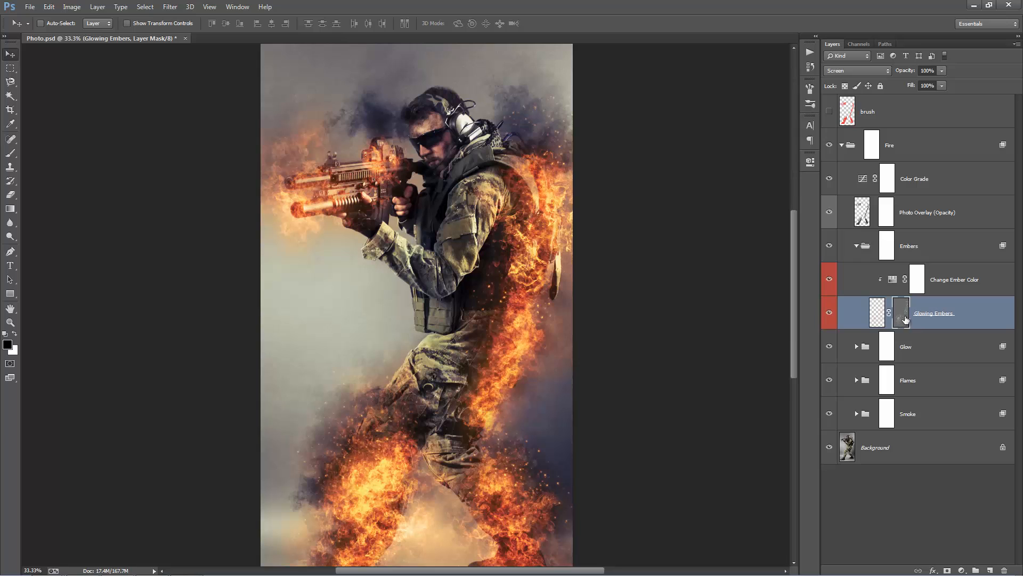
drag(742, 229, 790, 240)
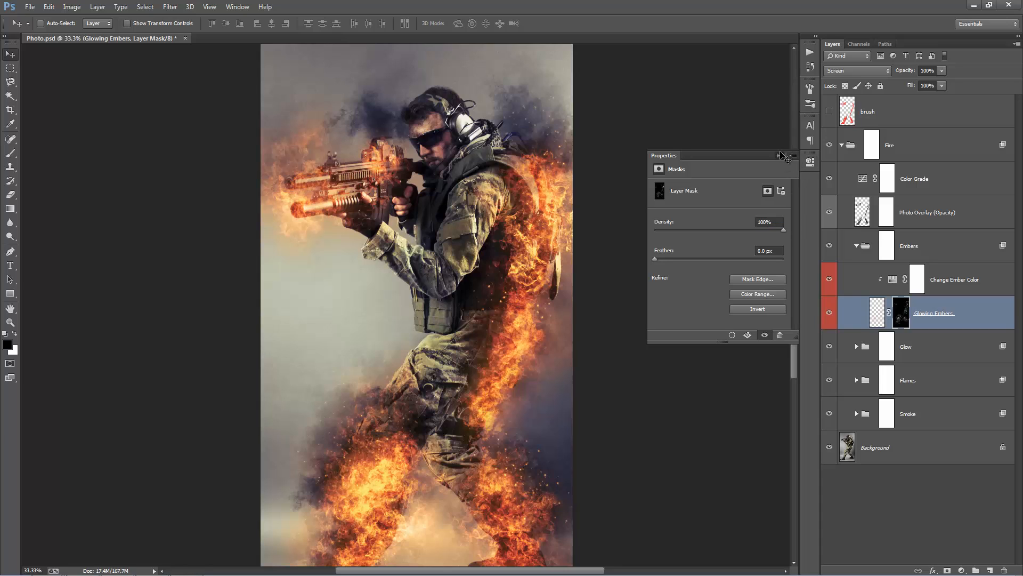
click(780, 154)
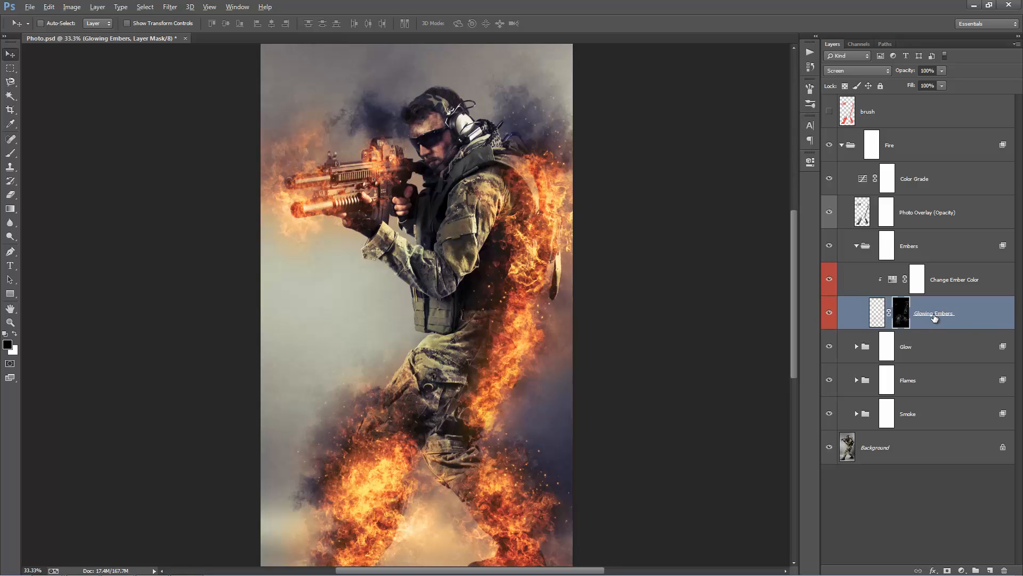
Duplicate the Glowing Embers layer above Change Ember Color and apply the copy's layer mask
alt+drag(939, 307, 943, 261)
drag(942, 348, 936, 271)
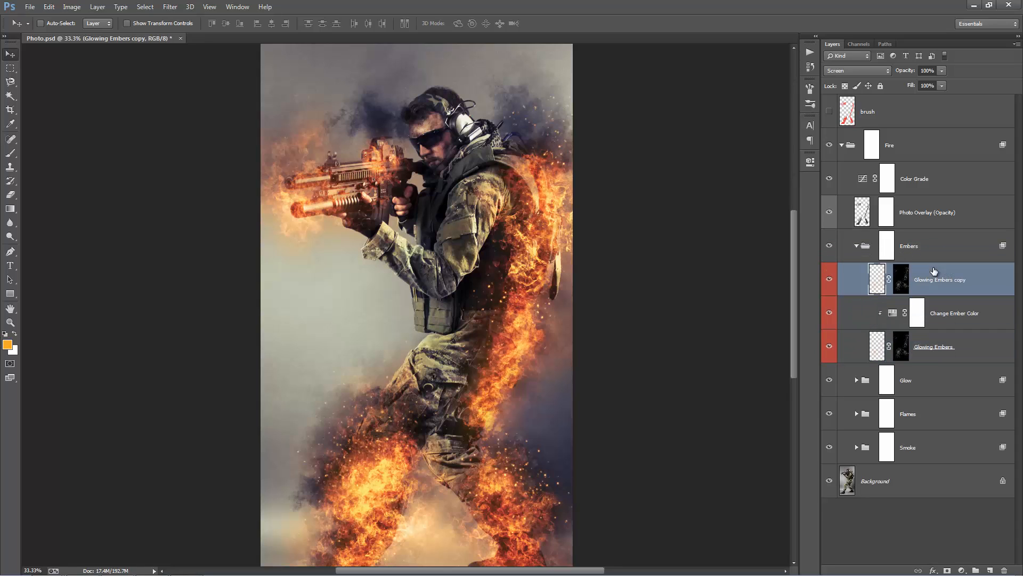
right_click(903, 278)
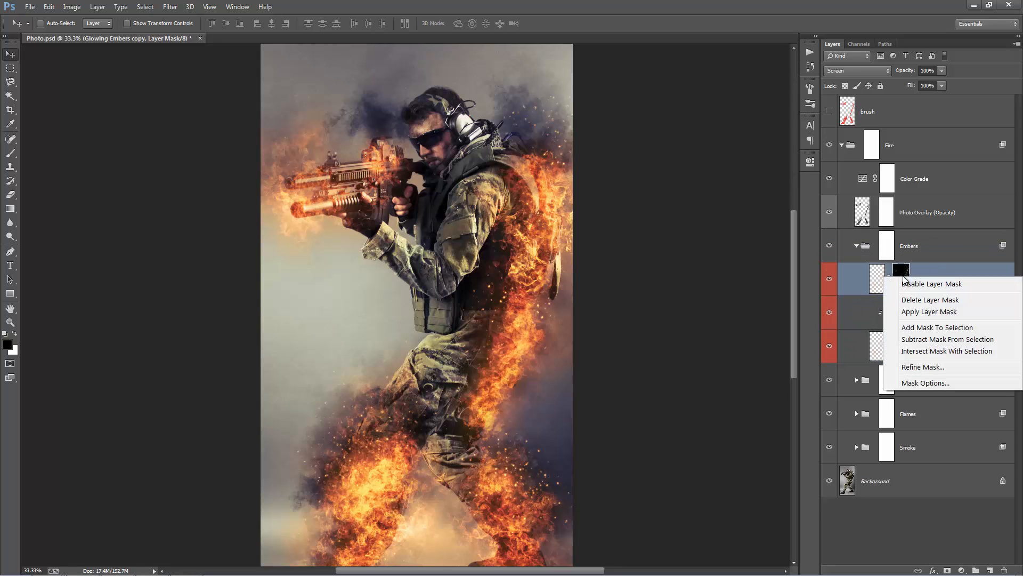
click(927, 313)
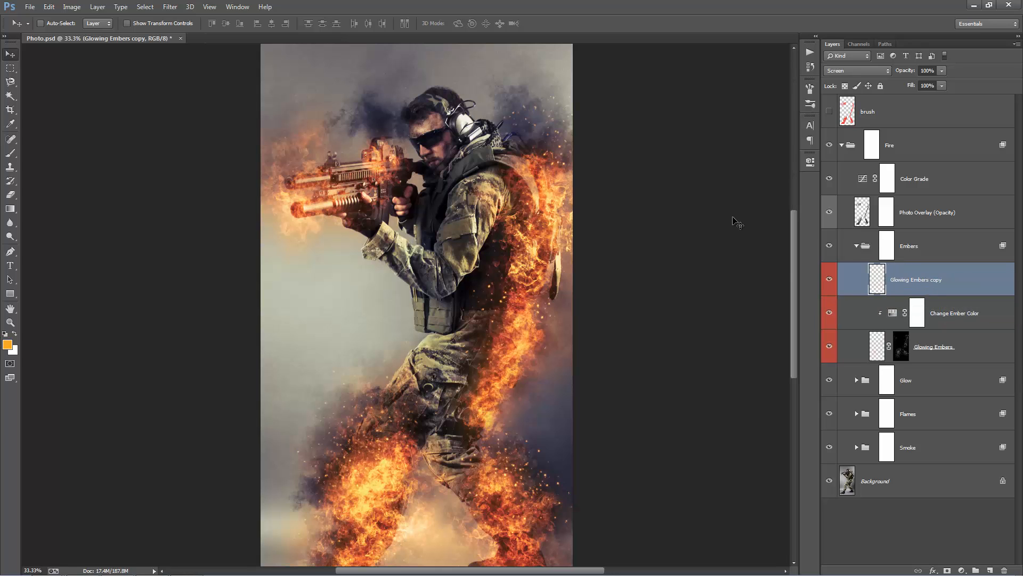
Enlarge the Glowing Embers copy with Free Transform and move it so bigger embers spread across the soldier photo
key(ctrl+minus)
key(ctrl+minus)
key(ctrl+minus)
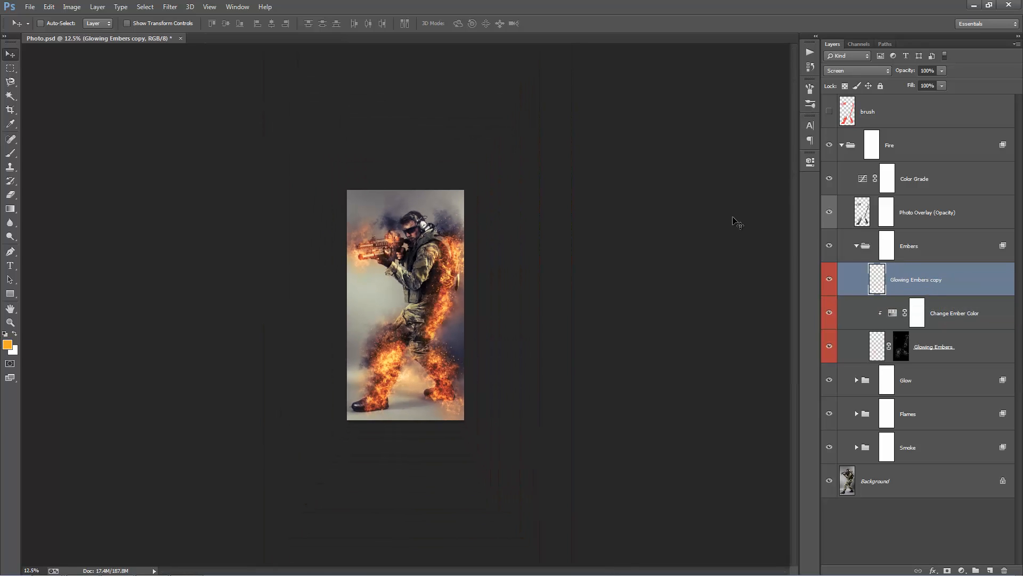
key(ctrl+t)
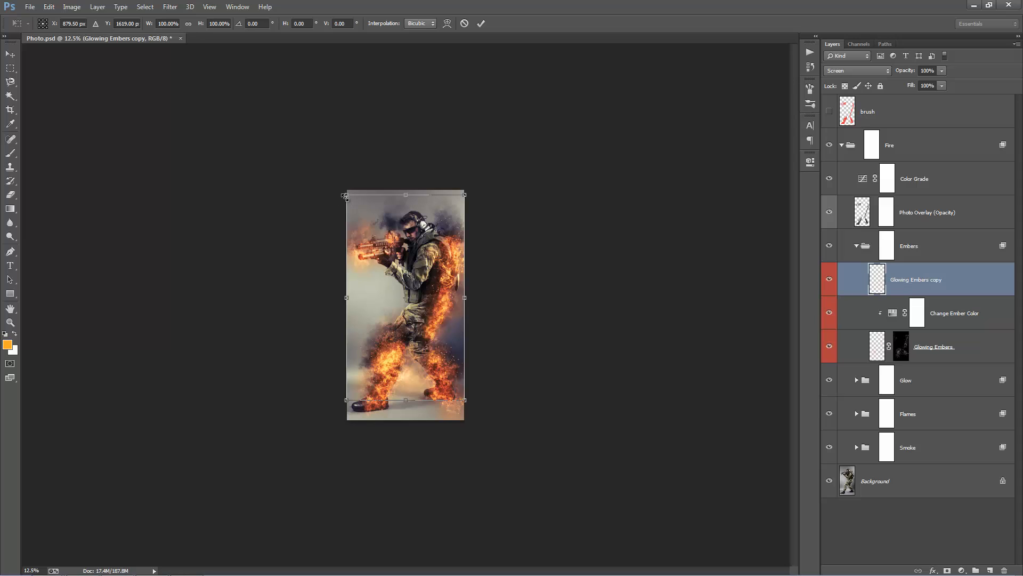
drag(346, 196, 290, 99)
drag(423, 202, 366, 227)
key(Return)
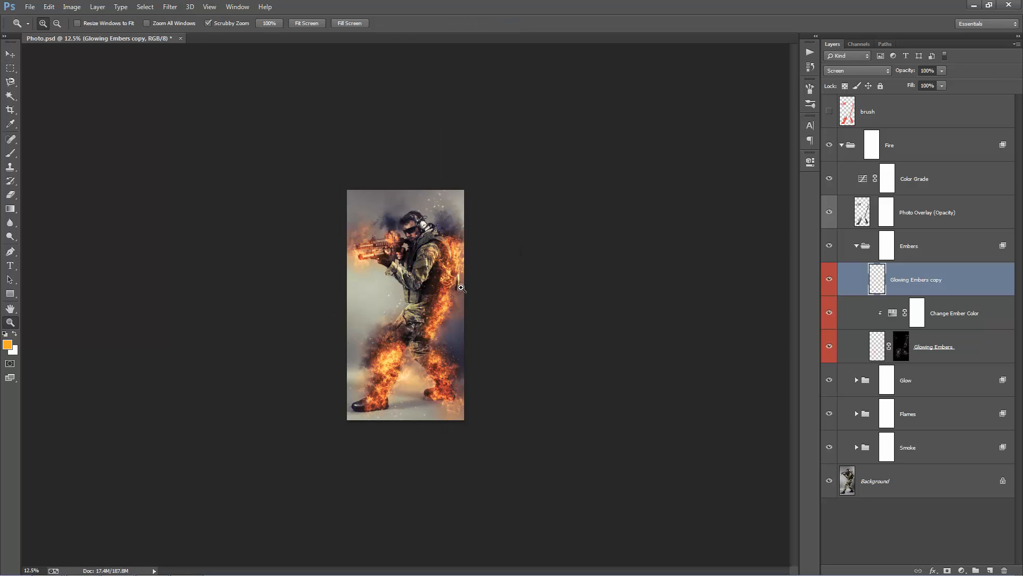
key(ctrl+plus)
key(ctrl+plus)
key(ctrl+0)
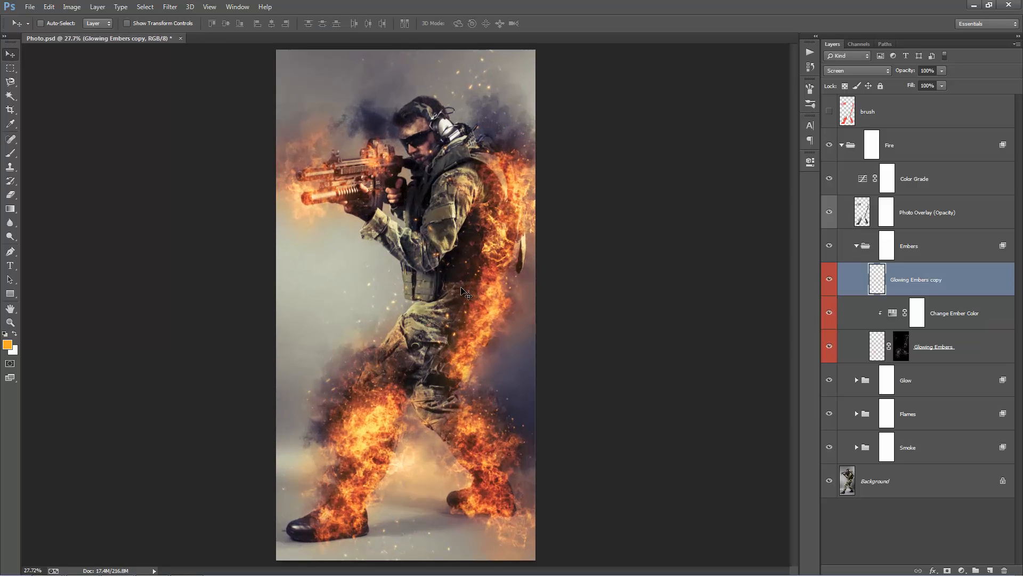
drag(528, 297, 545, 235)
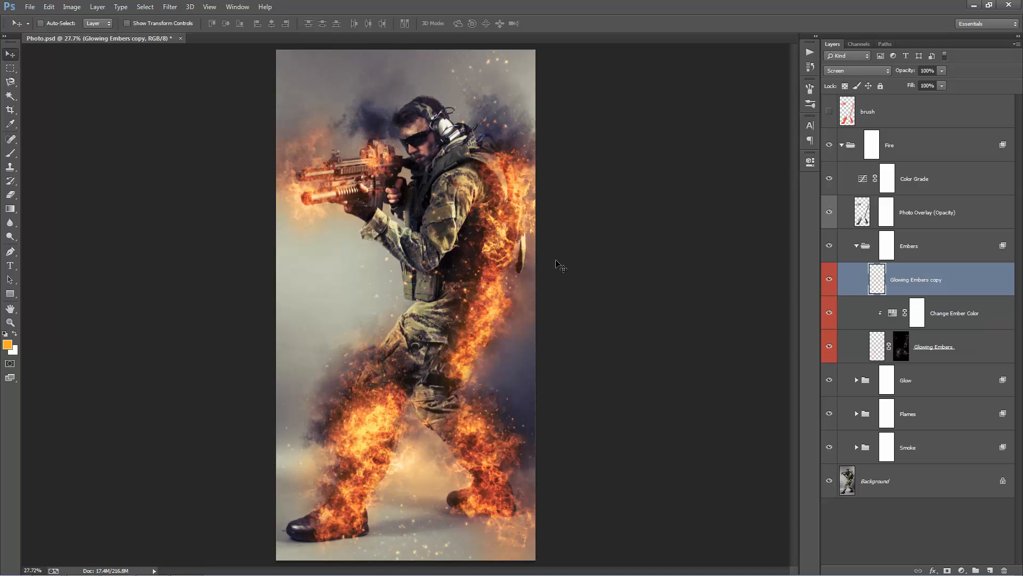
Apply a Gaussian Blur with a radius of 4.2 pixels to the enlarged Glowing Embers copy
key(z)
click(480, 256)
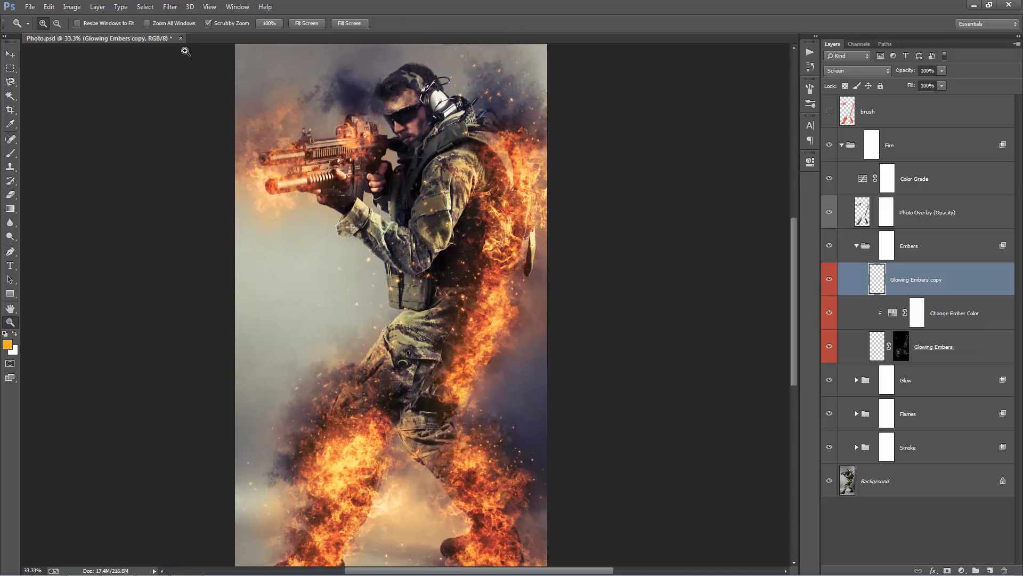
click(170, 7)
mouse_move(197, 142)
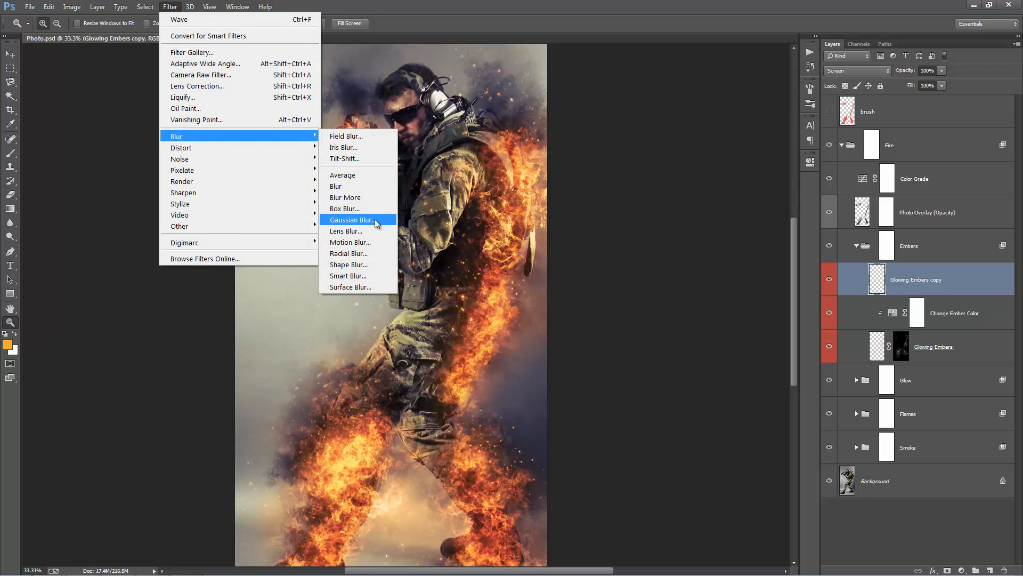
click(352, 219)
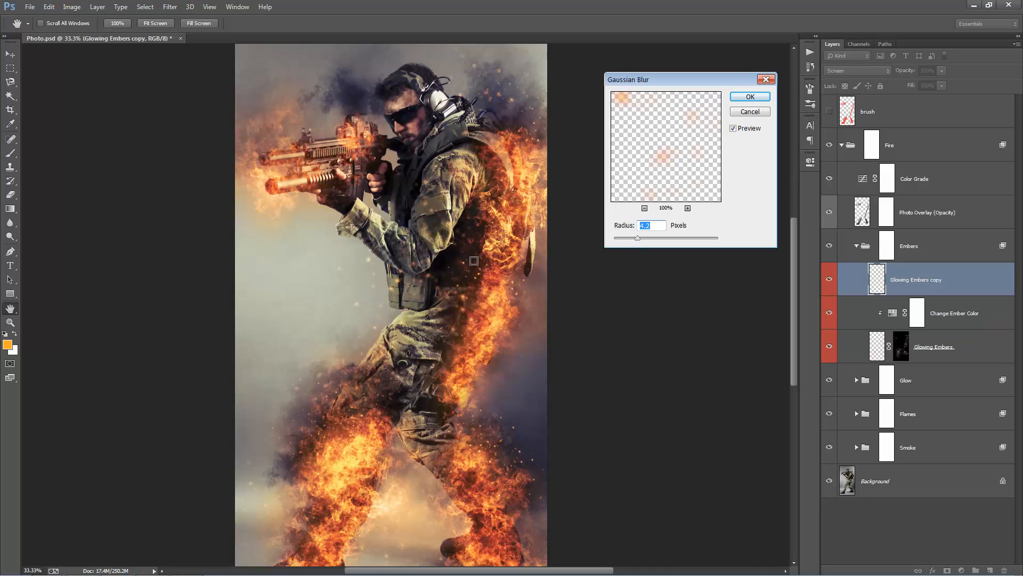
click(750, 98)
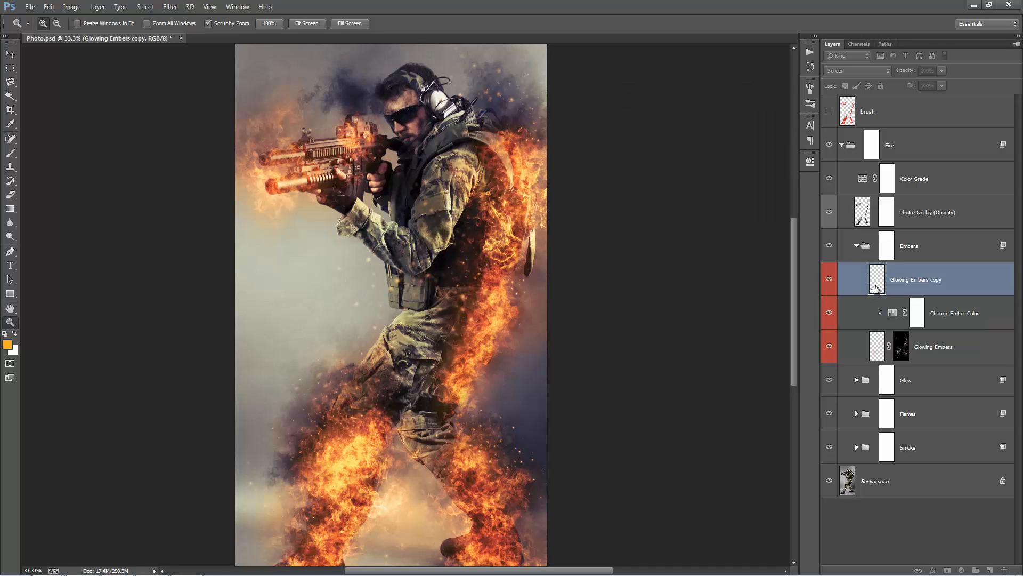
Try shifting the blurred Glowing Embers copy vertically and delete the layer
key(v)
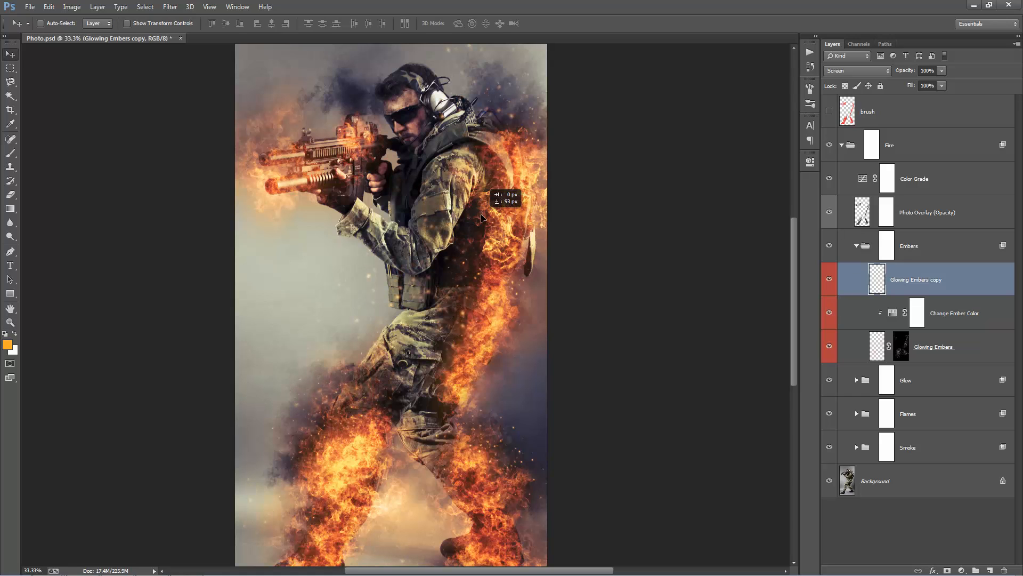
key(Delete)
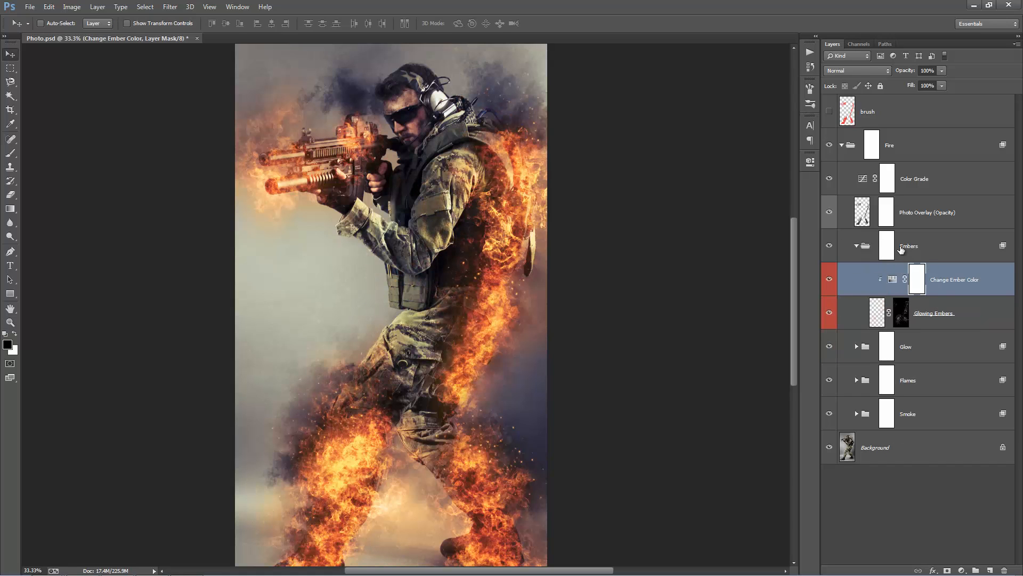
Collapse the Embers group and compare the image with and without the Glow group, leaving it visible
click(887, 245)
click(858, 246)
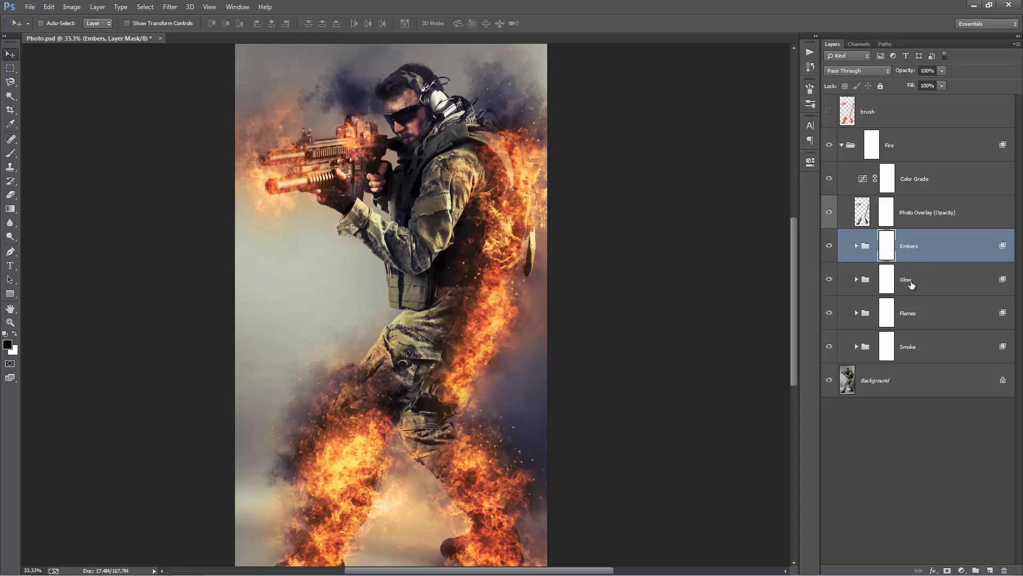
click(841, 281)
click(830, 279)
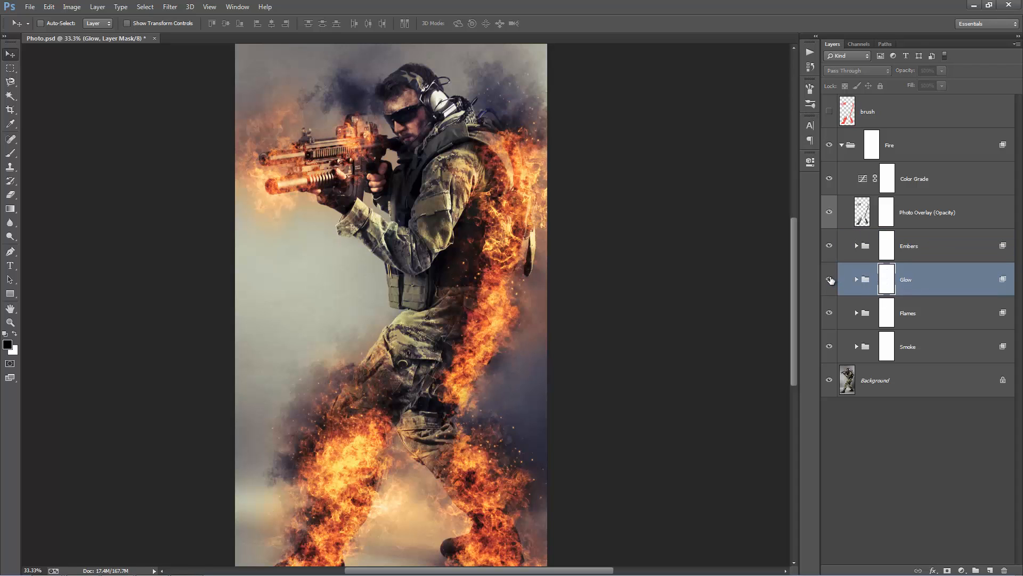
click(830, 279)
click(829, 279)
click(830, 279)
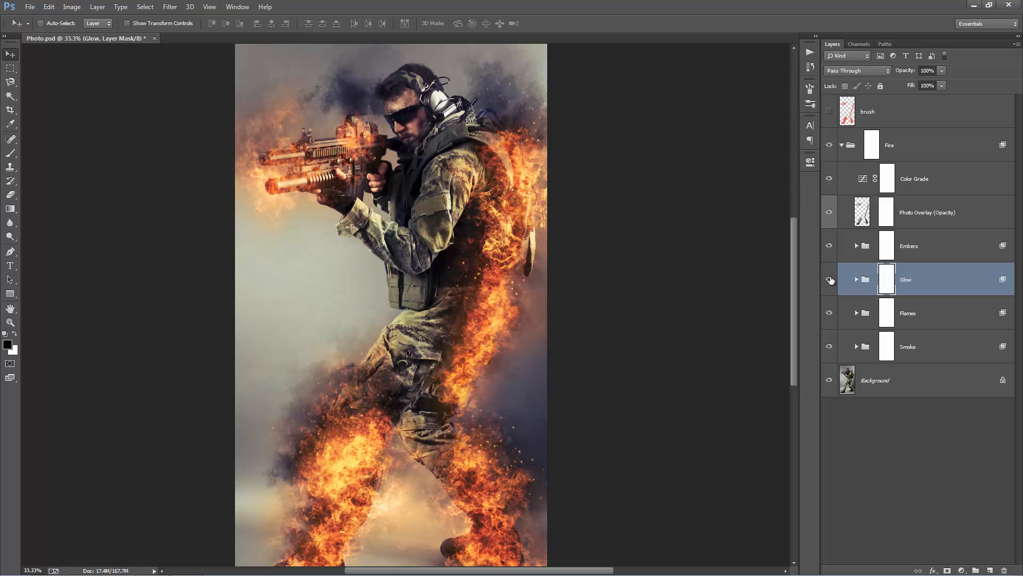
click(829, 279)
click(830, 279)
click(830, 279)
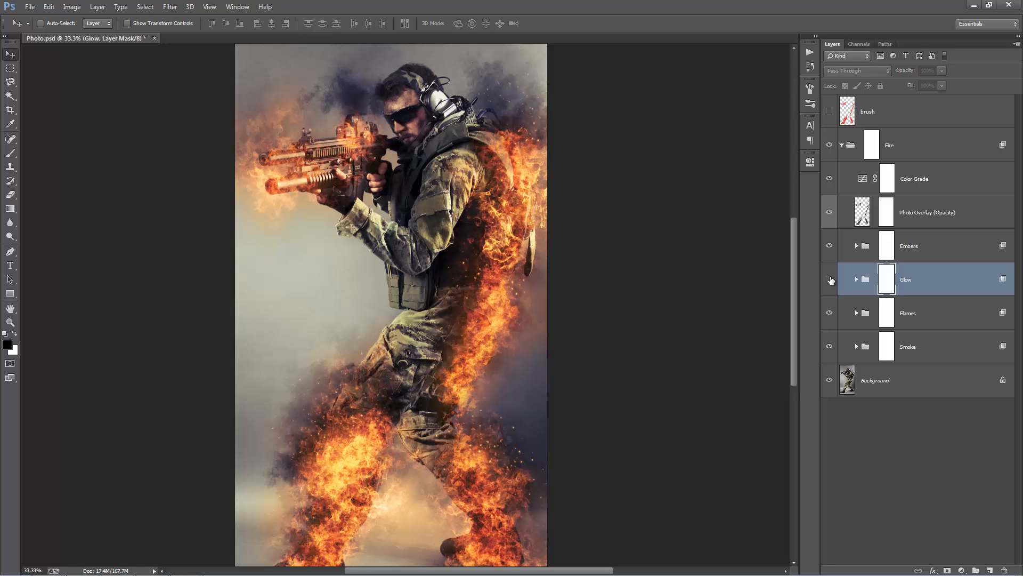
click(829, 280)
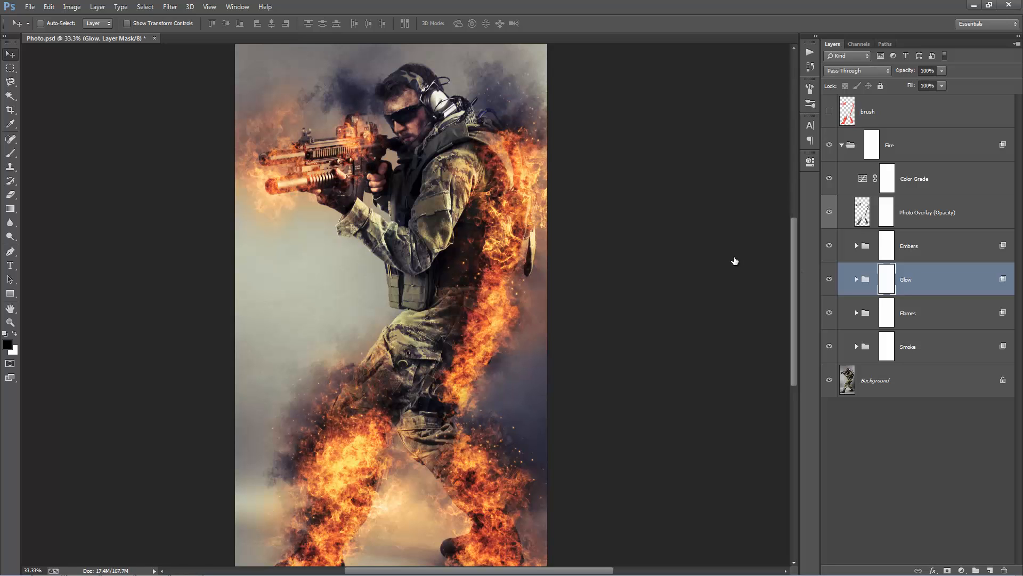
Expand the Glow group and try out the hue of its Change Glow Color adjustment
click(856, 279)
double_click(893, 314)
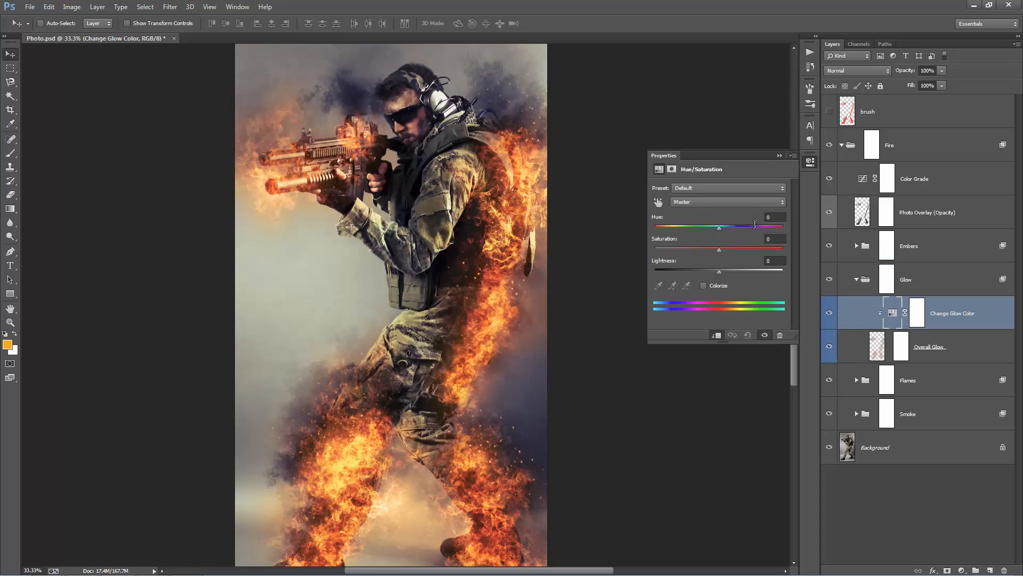
mouse_move(721, 226)
mouse_down()
mouse_move(752, 229)
mouse_move(688, 228)
mouse_move(730, 227)
mouse_move(721, 234)
mouse_up()
click(778, 156)
Compare the image with and without the Overall Glow layer in the Glow group, leaving the layer visible
click(925, 341)
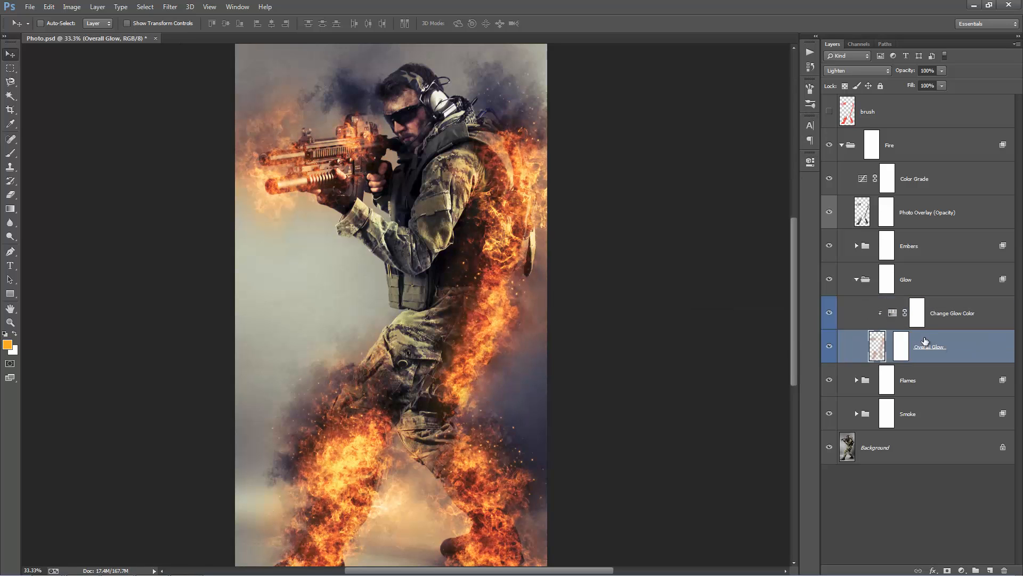
click(828, 348)
click(829, 348)
click(829, 348)
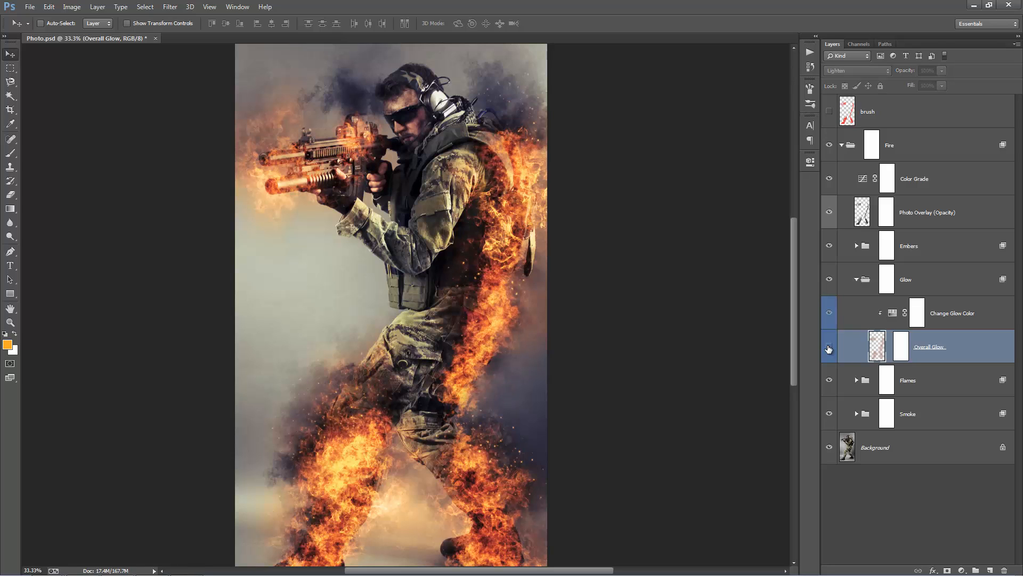
click(829, 348)
click(829, 348)
drag(631, 293, 639, 271)
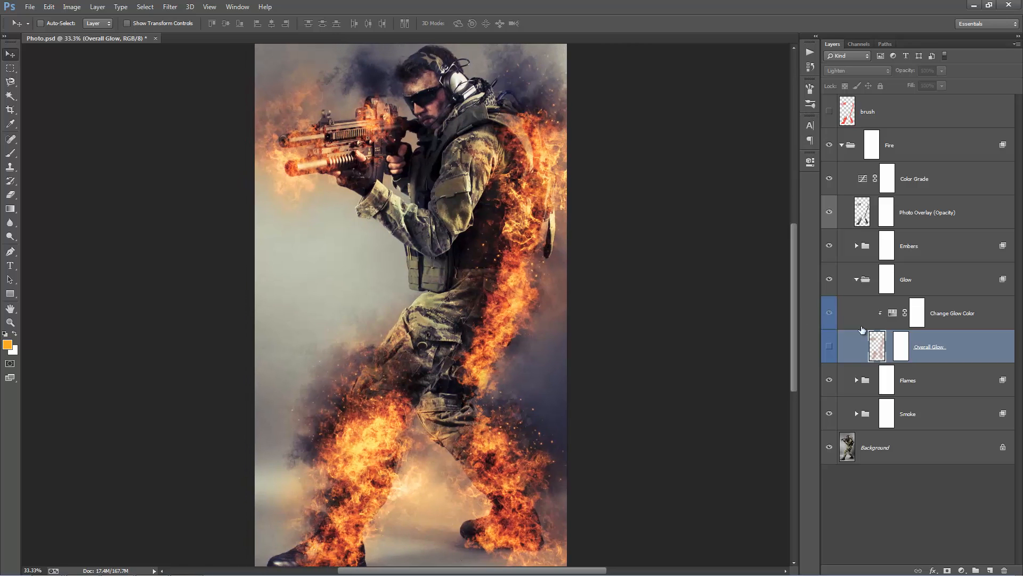
click(832, 347)
click(833, 348)
click(834, 347)
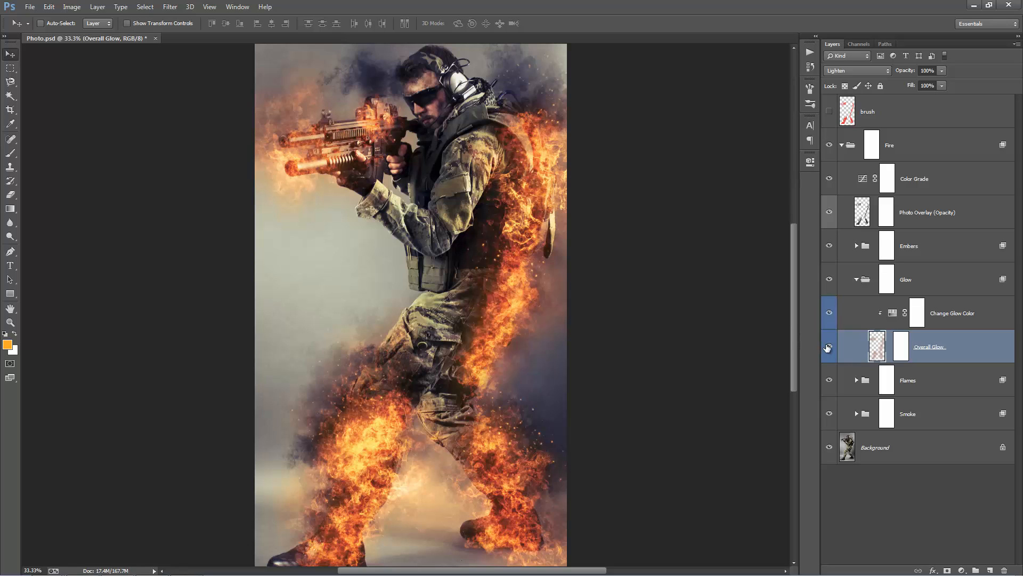
click(829, 347)
click(828, 347)
click(828, 348)
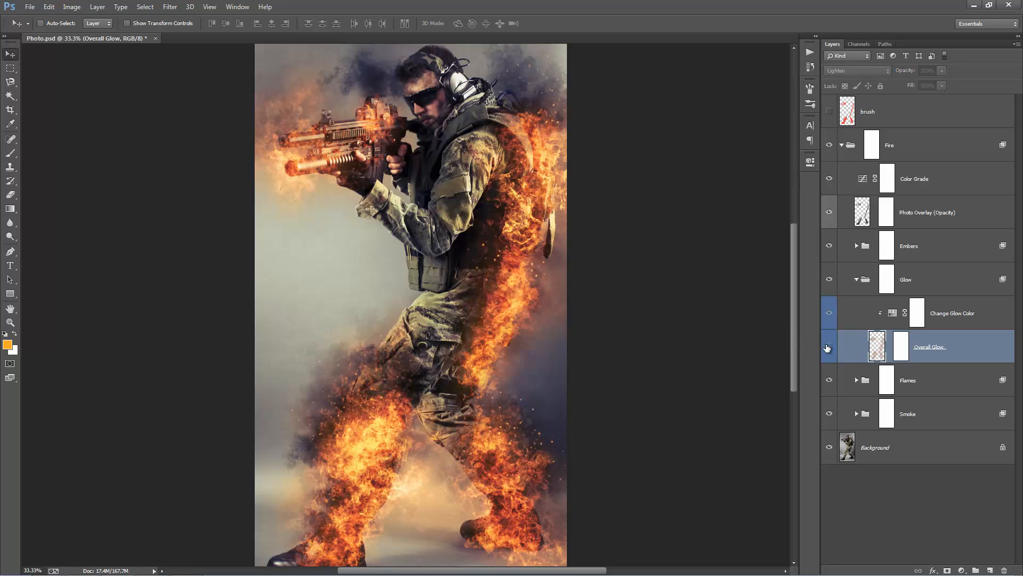
click(828, 348)
click(828, 348)
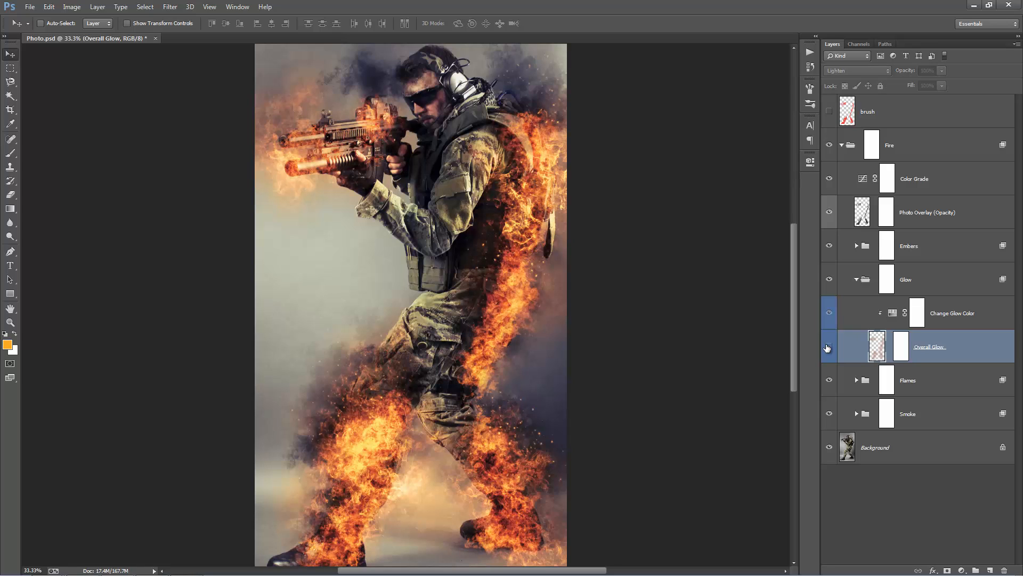
click(828, 348)
click(828, 347)
click(827, 348)
scroll(442, 347, down, 1)
click(828, 348)
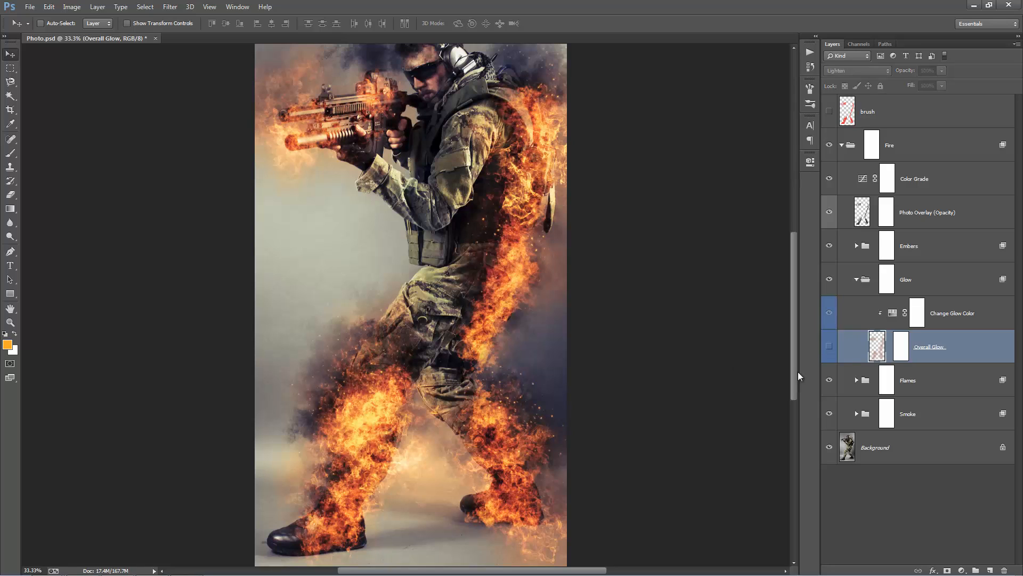
click(830, 347)
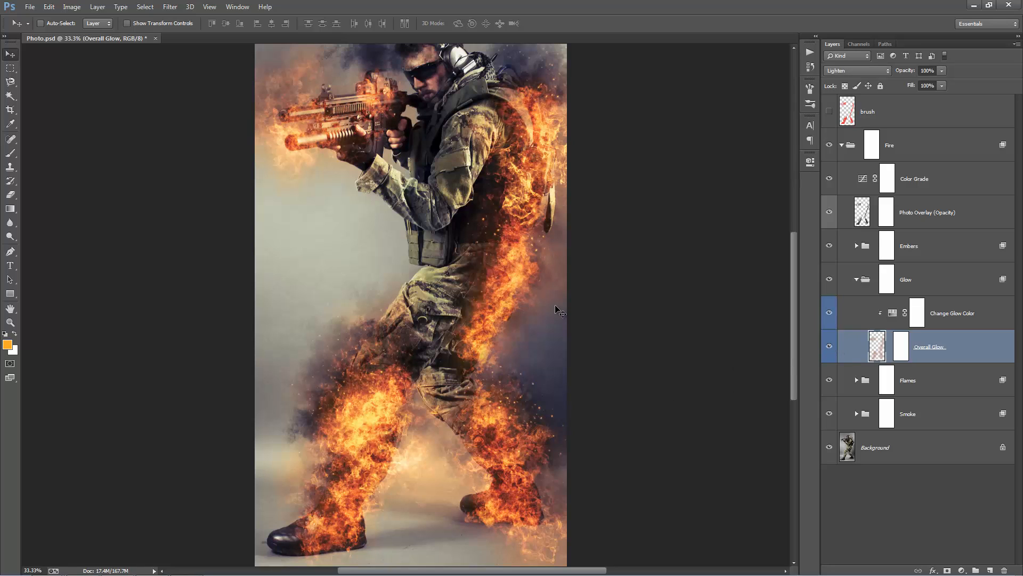
Paint black on the Overall Glow layer's mask over the soldier's front knee using a soft round 300 px brush at 0% hardness
key(b)
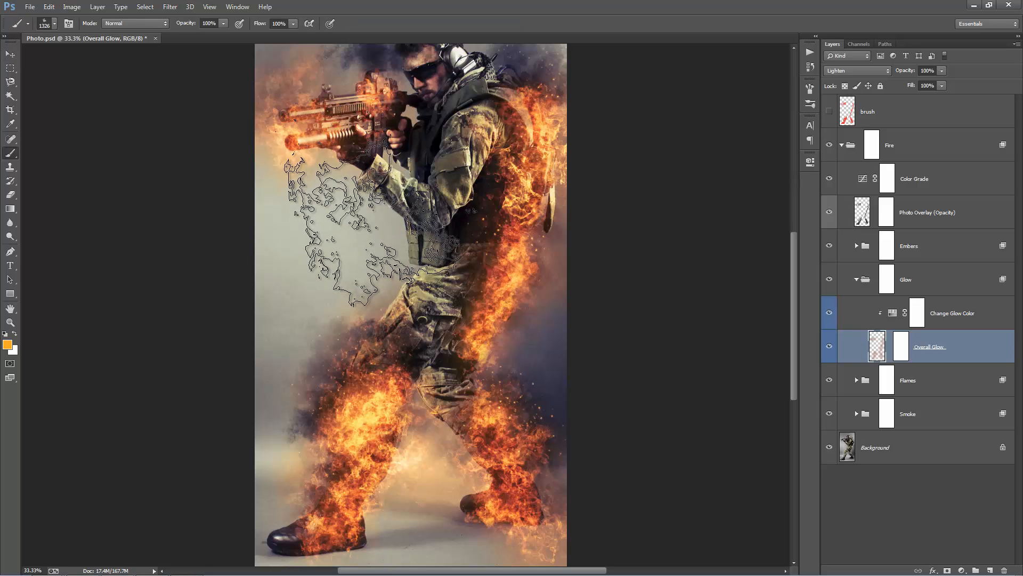
right_click(369, 214)
click(698, 395)
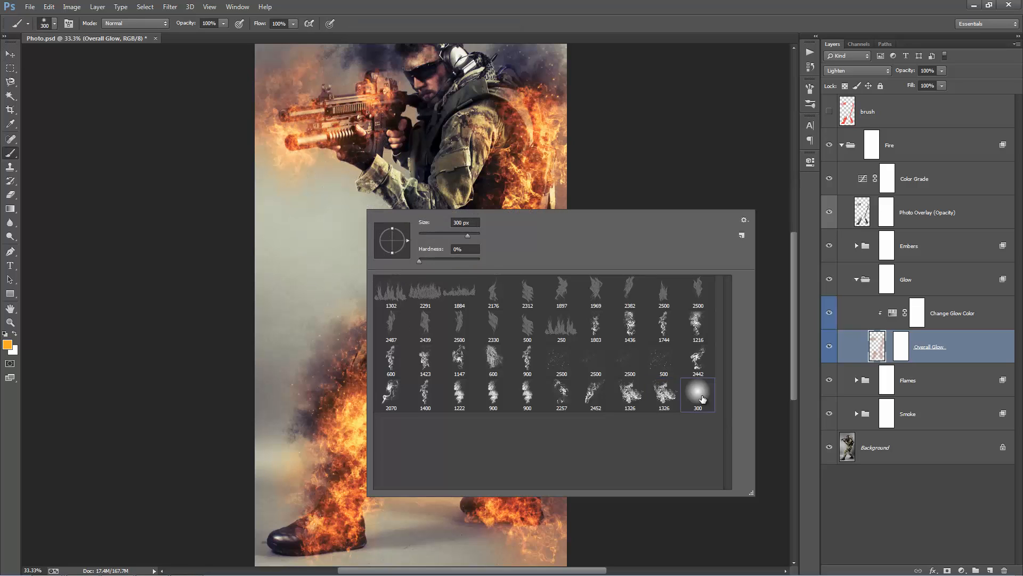
key(Return)
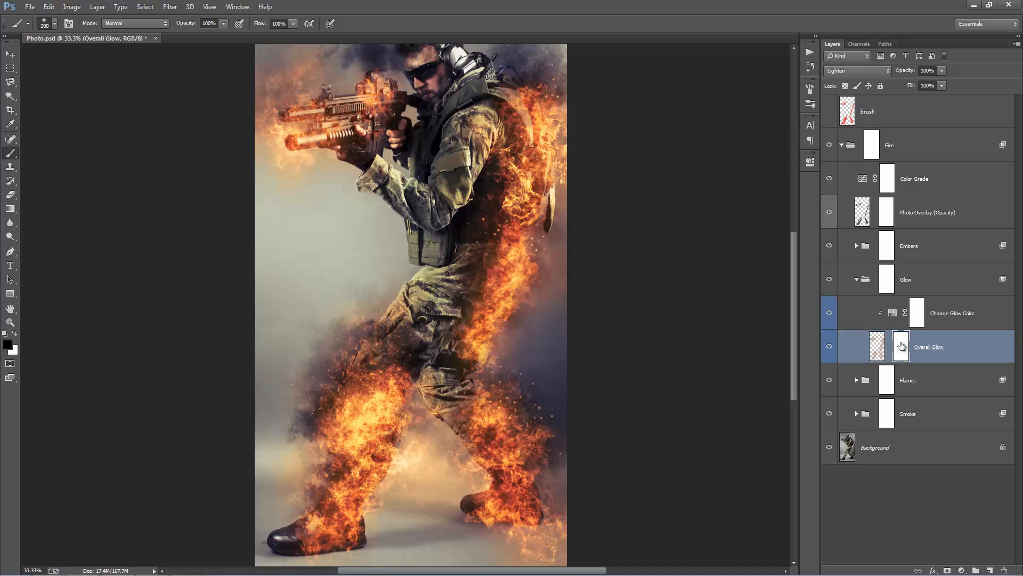
click(901, 347)
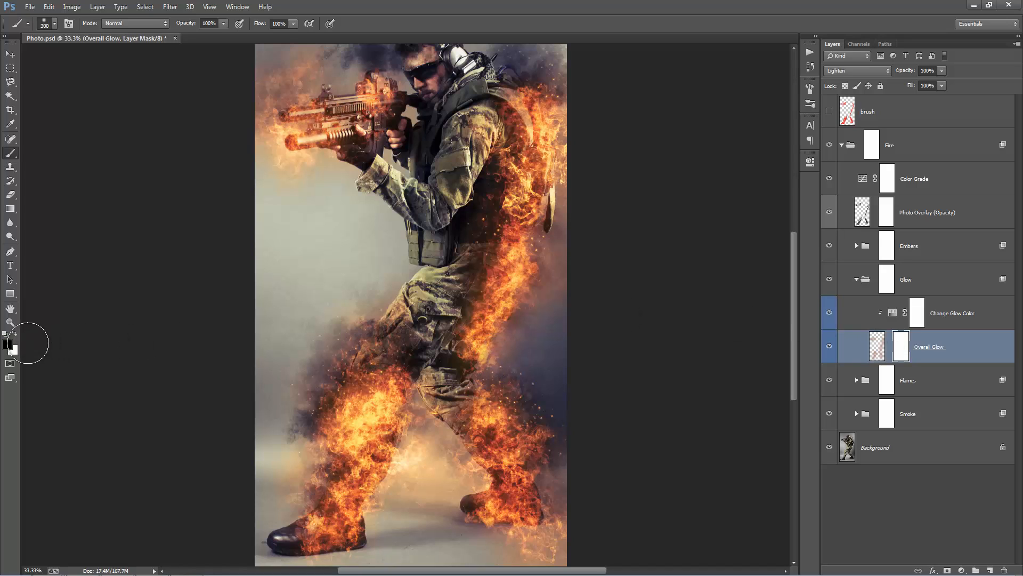
click(8, 344)
mouse_move(666, 307)
mouse_down()
mouse_move(574, 364)
mouse_move(578, 392)
mouse_up()
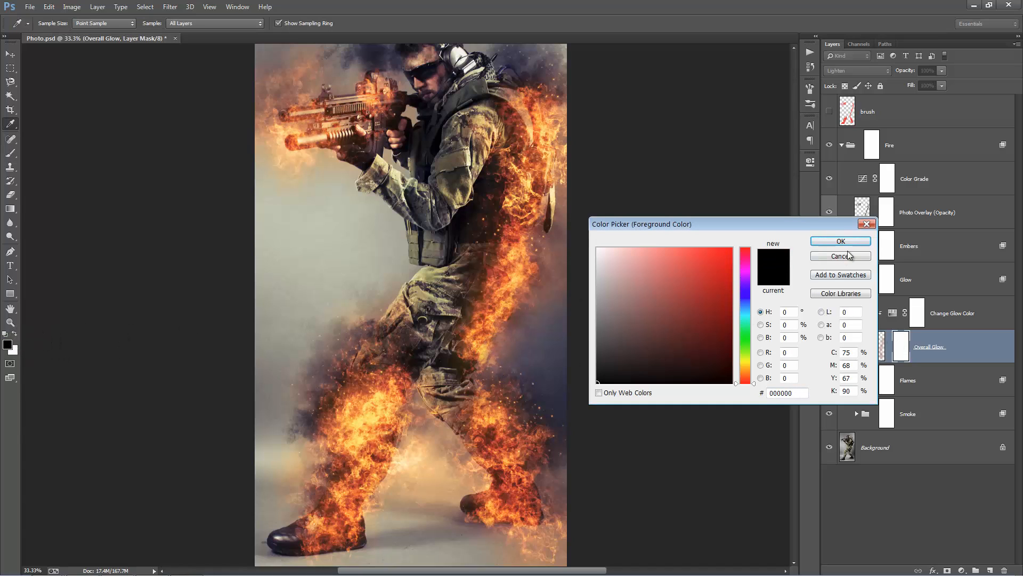
click(864, 242)
mouse_move(312, 402)
mouse_down()
mouse_move(389, 364)
mouse_move(339, 414)
mouse_move(383, 339)
mouse_move(403, 348)
mouse_move(346, 375)
mouse_move(358, 410)
mouse_move(386, 408)
mouse_up()
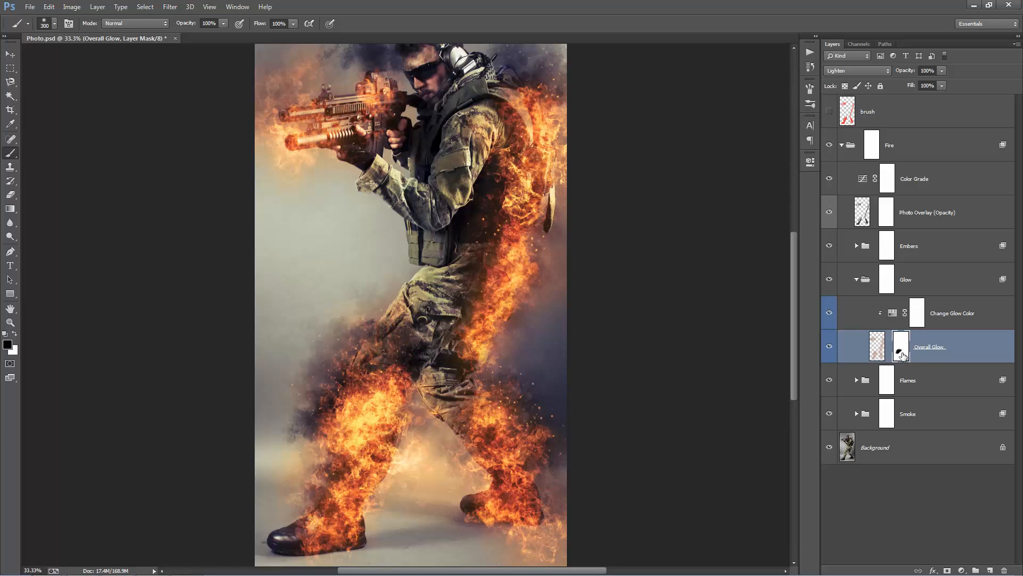
click(14, 334)
key(x)
scroll(687, 328, up, 2)
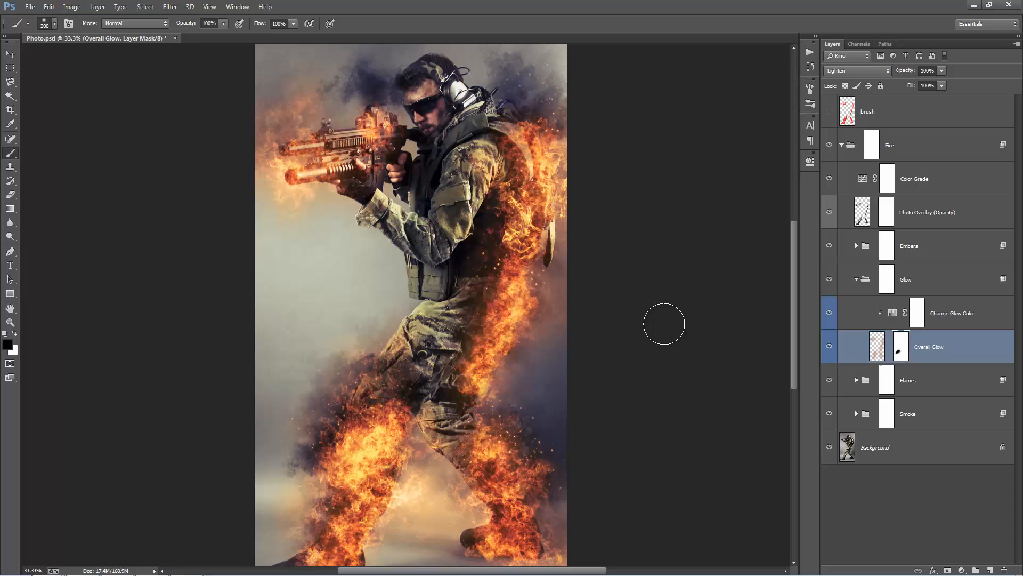
Compare the image with and without the masked Overall Glow layer, leaving the layer visible
click(829, 347)
click(828, 347)
click(828, 347)
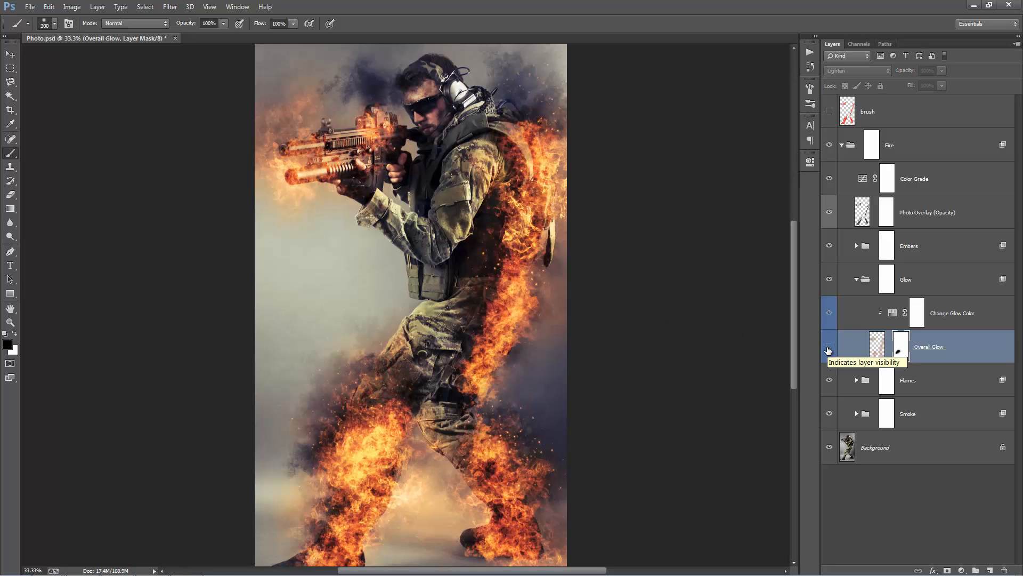
click(828, 347)
Mask out the Overall Glow over the flames on the soldier's upper back and compare the image with and without the layer
mouse_move(504, 189)
mouse_down()
mouse_move(519, 231)
mouse_move(524, 142)
mouse_move(548, 175)
mouse_move(543, 211)
mouse_up()
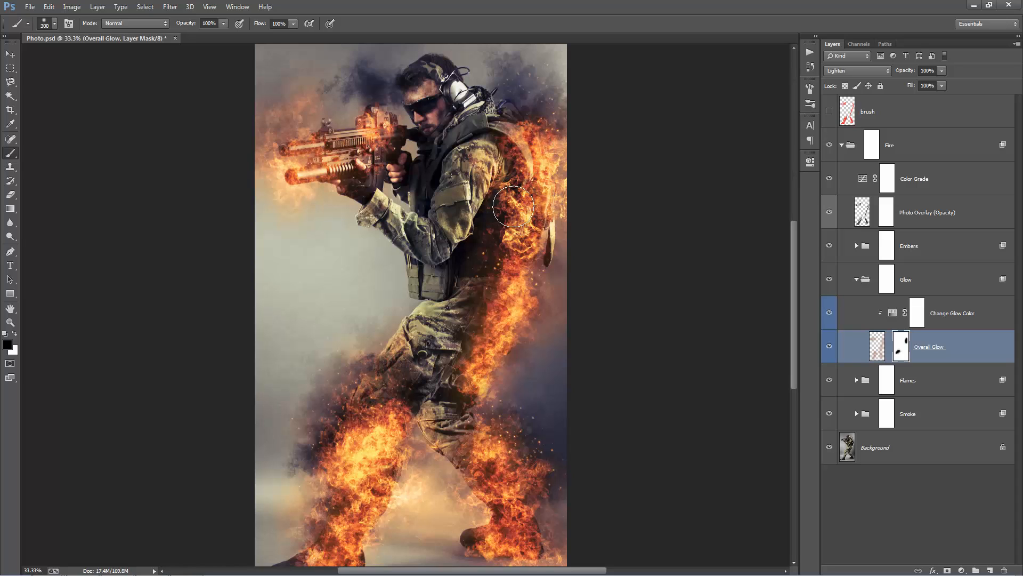
click(829, 347)
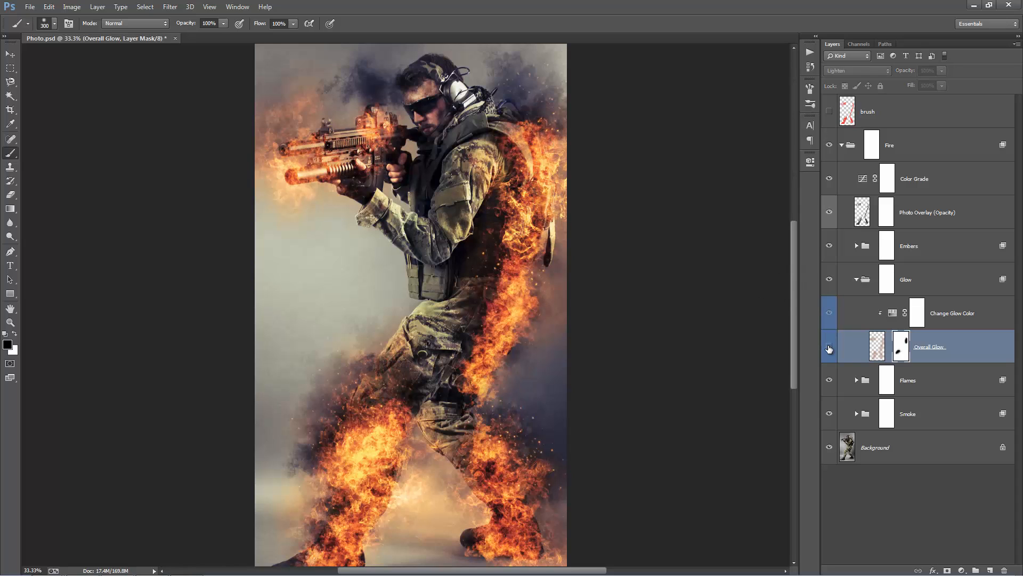
click(829, 347)
click(829, 347)
click(829, 348)
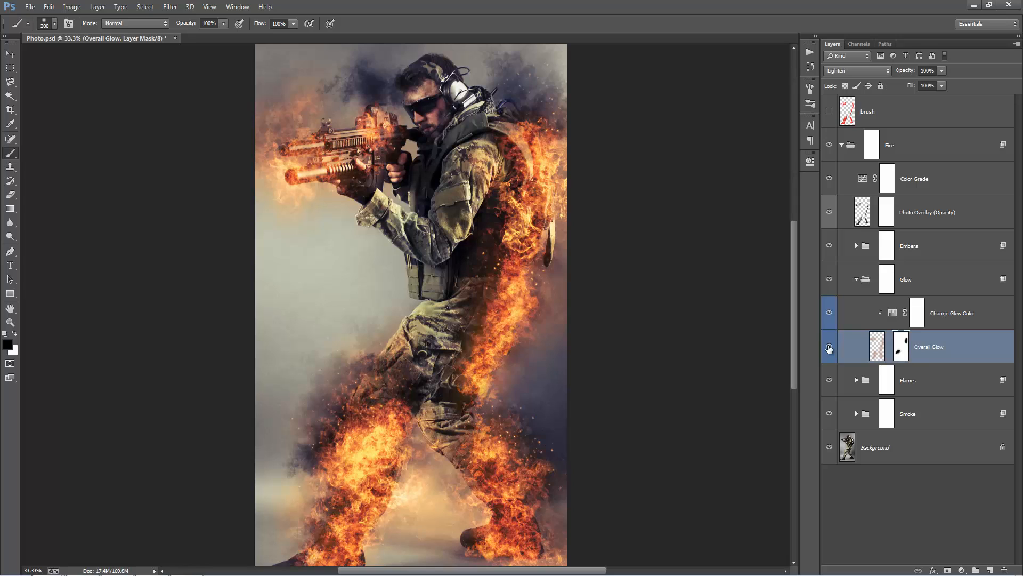
Switch to the Move tool, collapse the Glow group and select it
key(v)
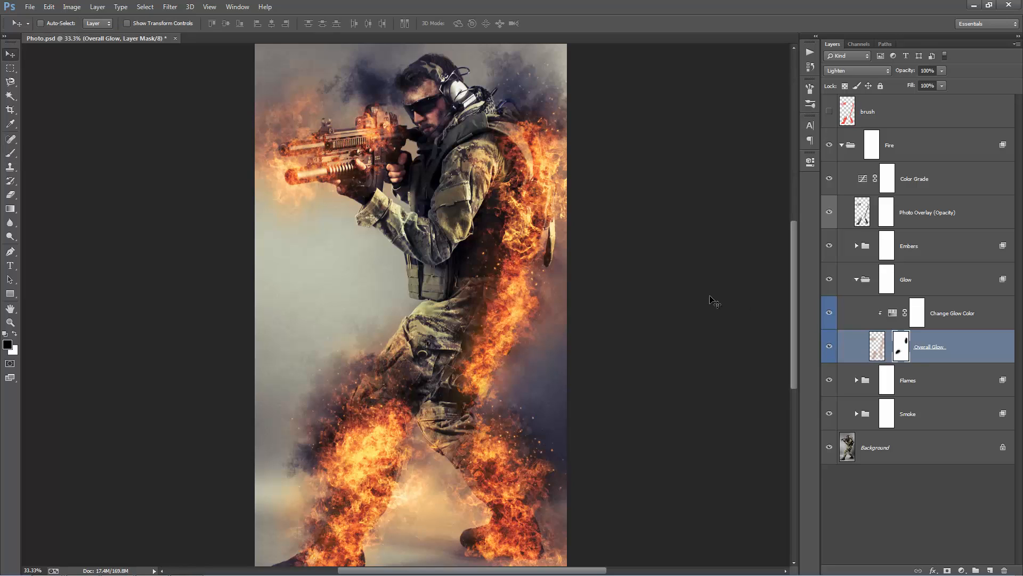
scroll(714, 302, down, 1)
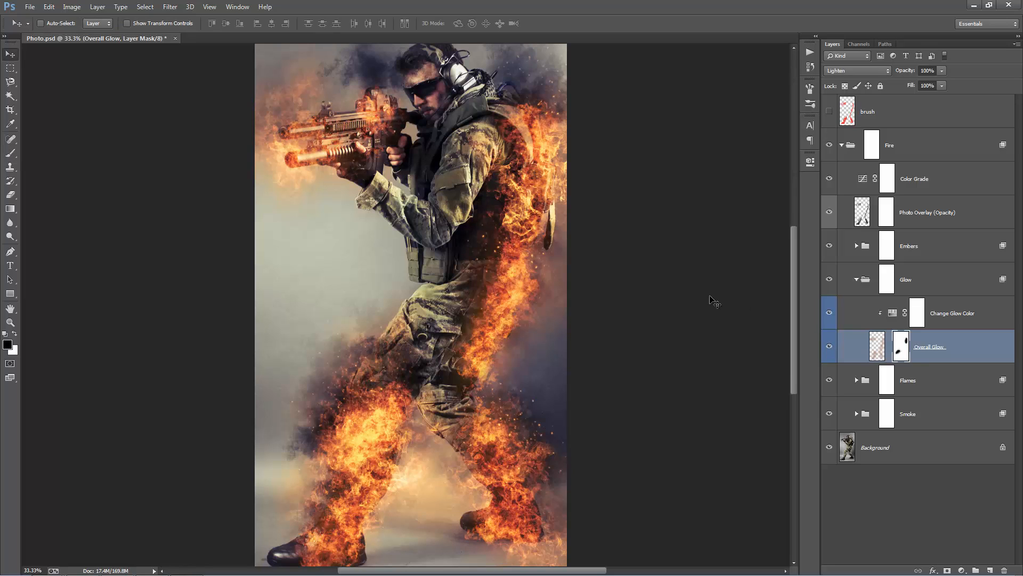
click(973, 319)
click(910, 286)
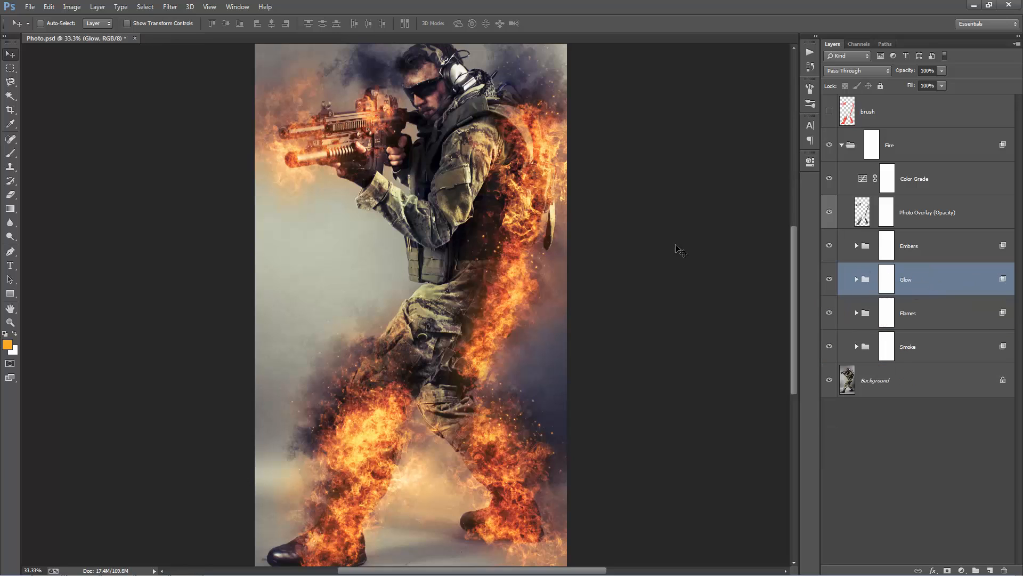
Examine the image with the Flames group and the Glow group hidden, and make both groups visible again
click(887, 313)
click(830, 313)
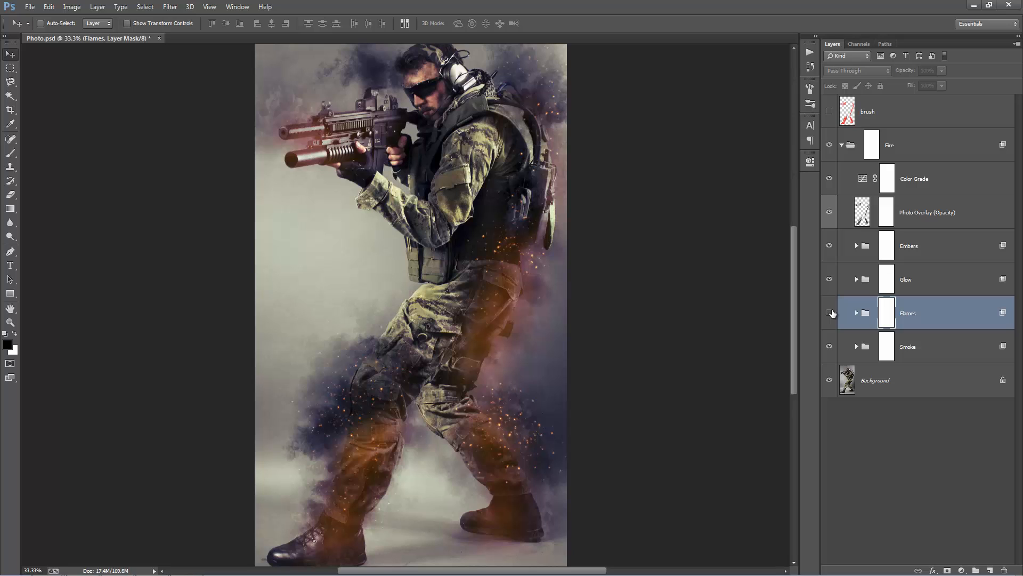
click(831, 313)
click(831, 313)
click(828, 278)
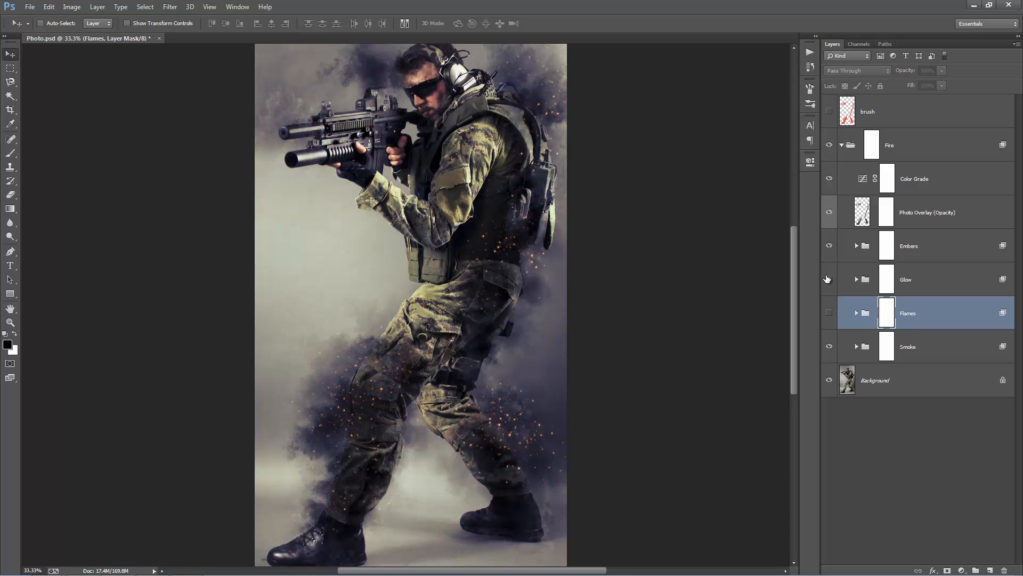
scroll(641, 294, up, 2)
scroll(433, 239, down, 2)
scroll(480, 389, up, 2)
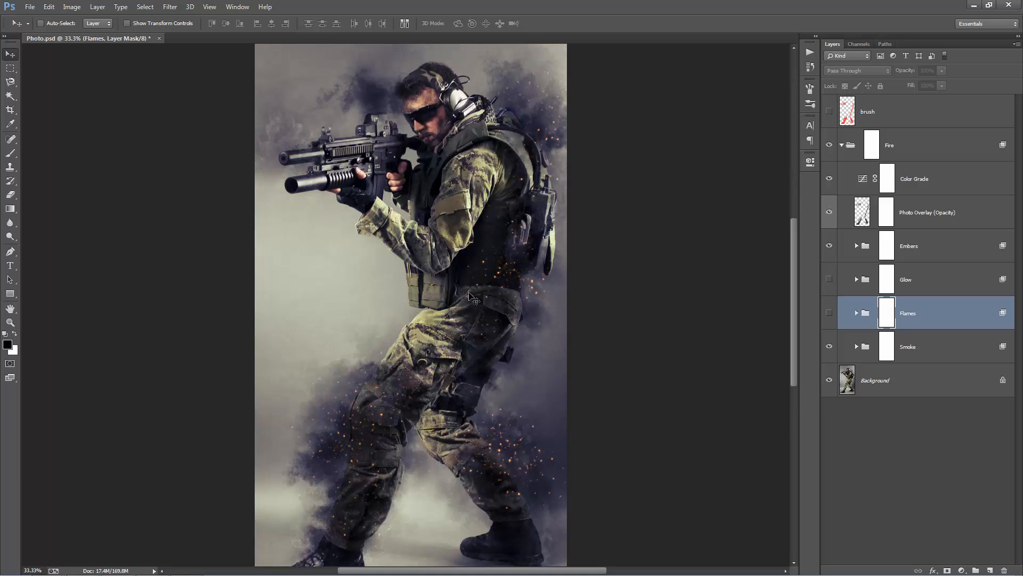
scroll(447, 315, down, 1)
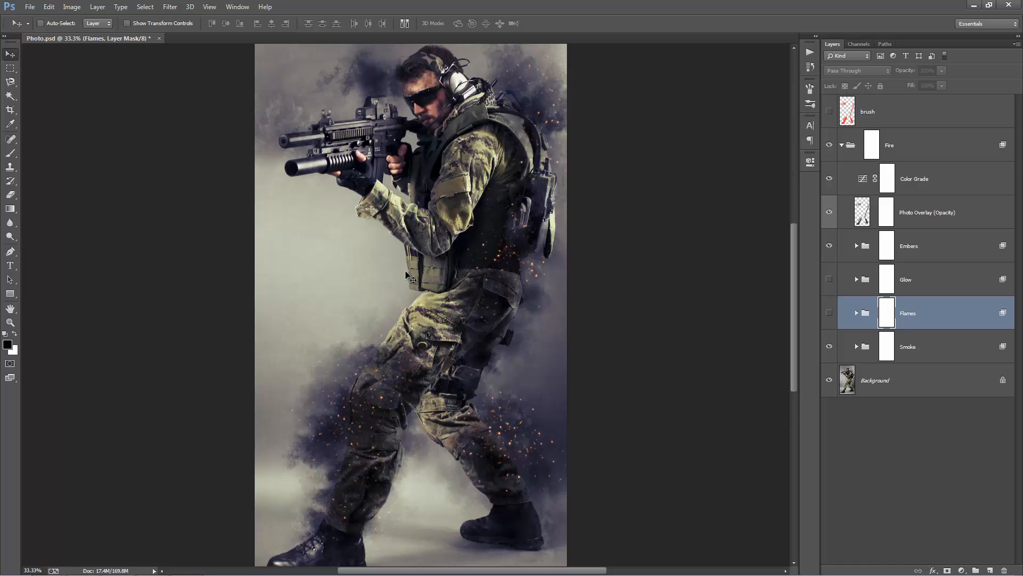
drag(830, 312, 829, 295)
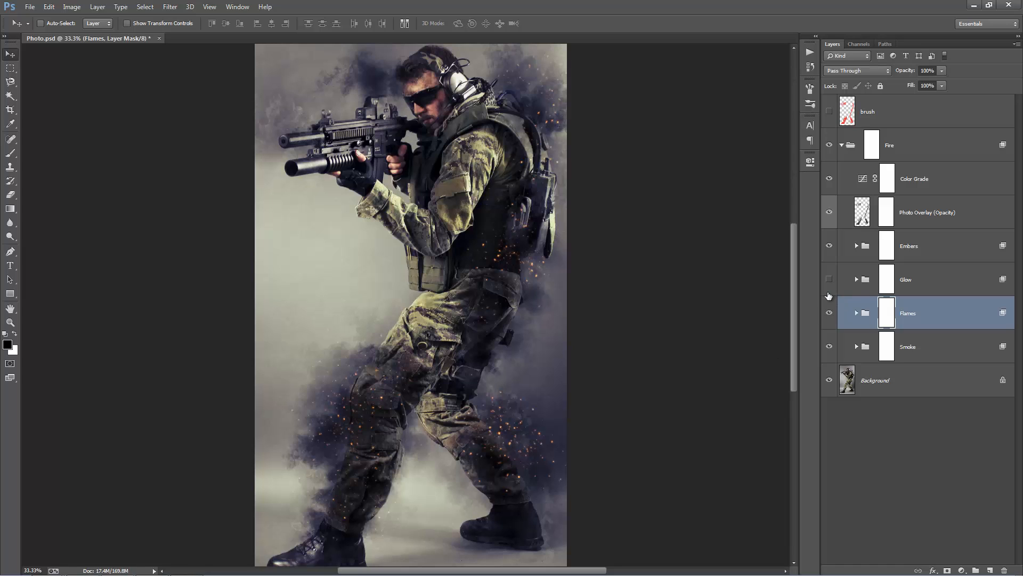
Expand the Flames group and select its Flame Color Tint adjustment layer
click(866, 313)
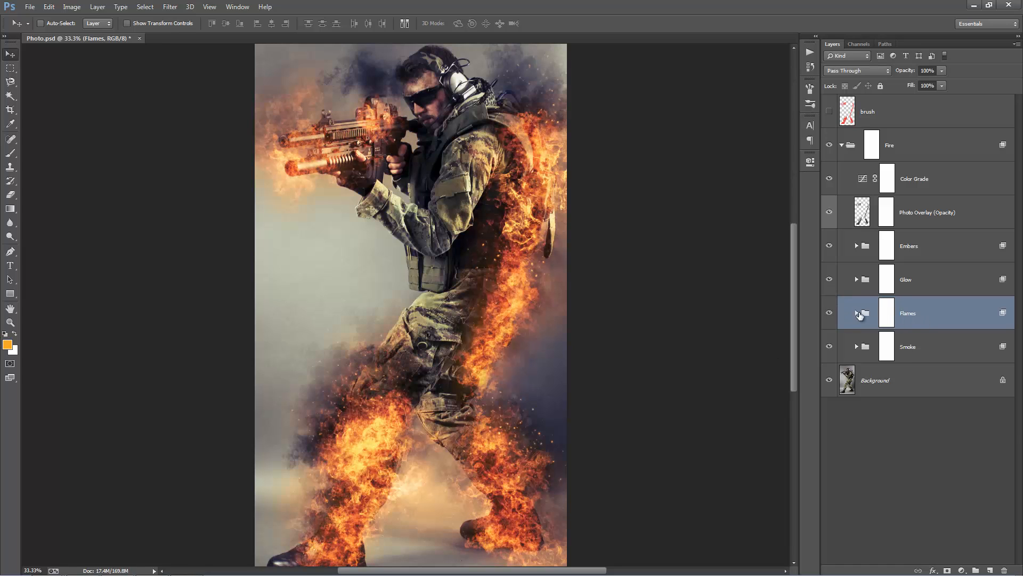
click(857, 313)
scroll(931, 299, down, 3)
scroll(932, 299, up, 1)
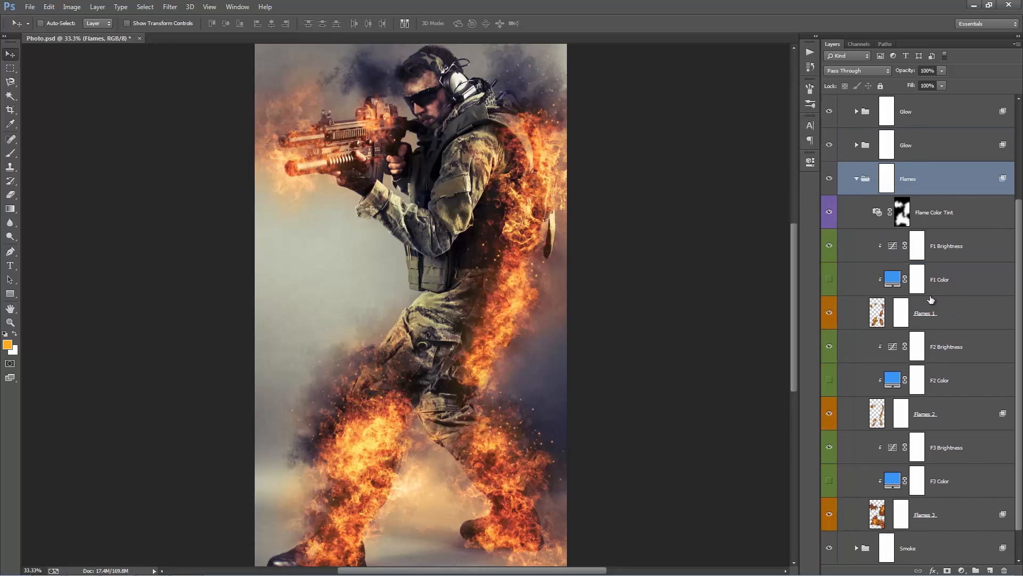
click(933, 218)
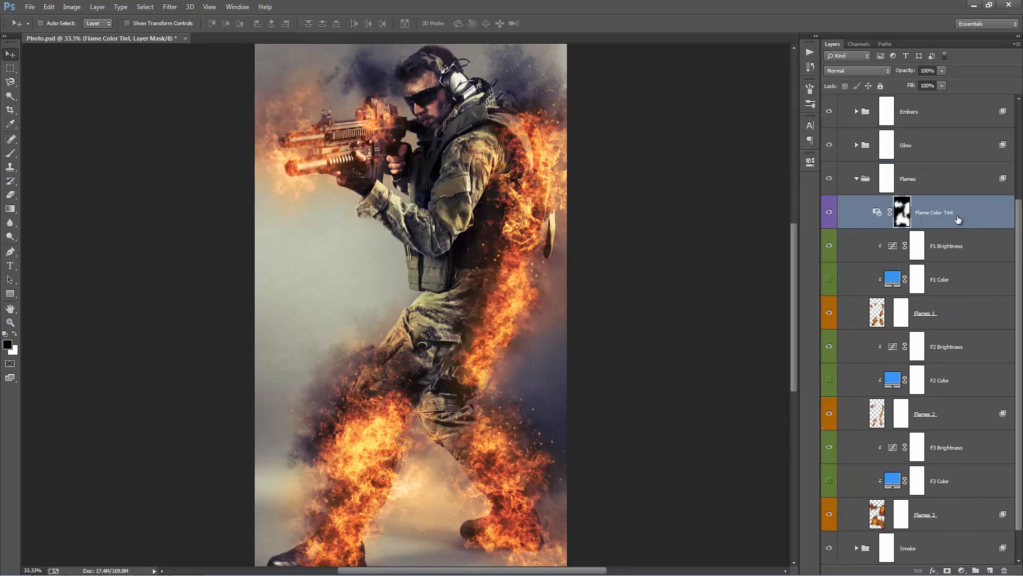
Try out the density of the Flame Color Tint photo filter and look through its filter presets, keeping Warming Filter (85)
double_click(877, 213)
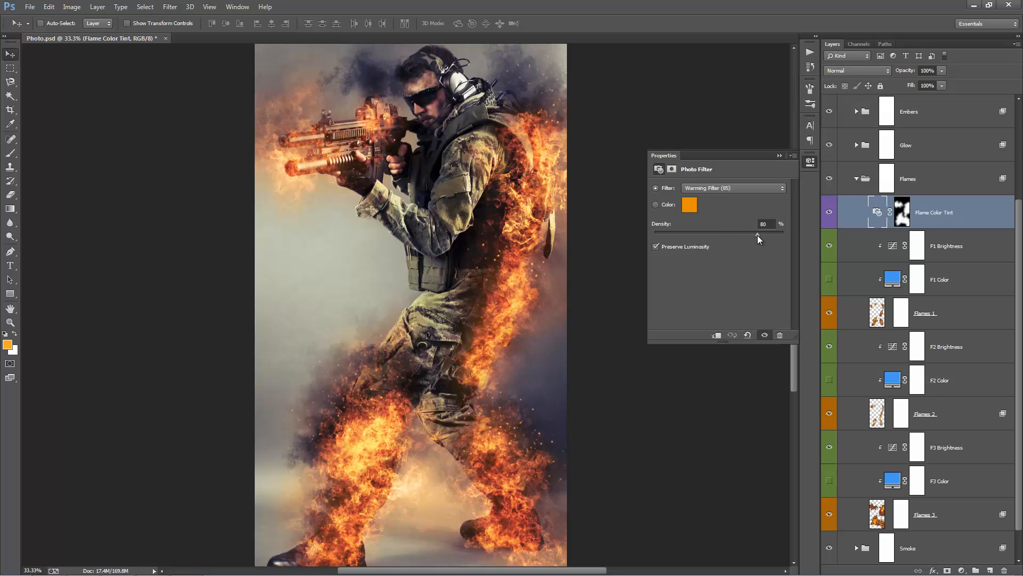
drag(757, 235, 671, 233)
click(733, 189)
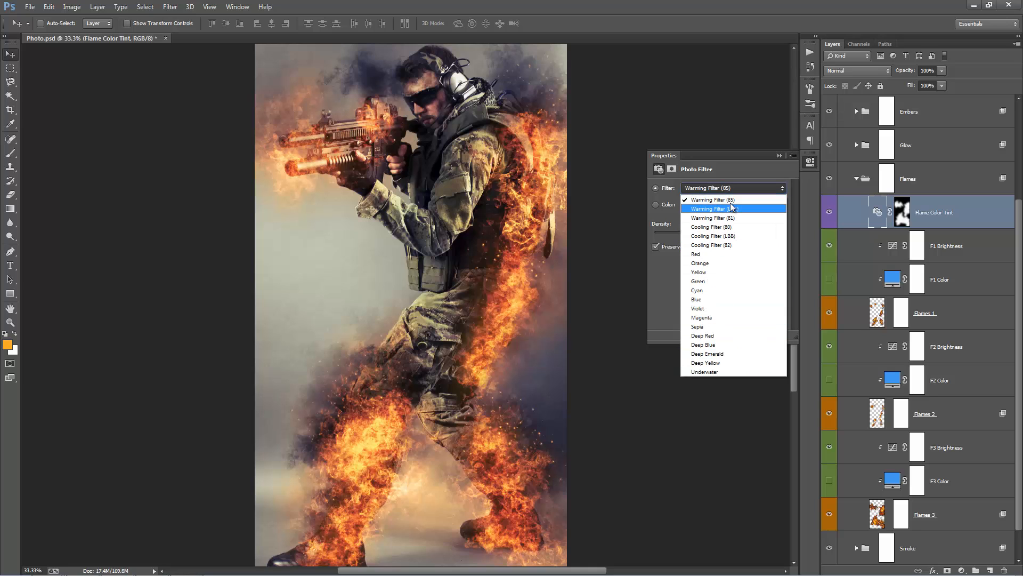
click(731, 201)
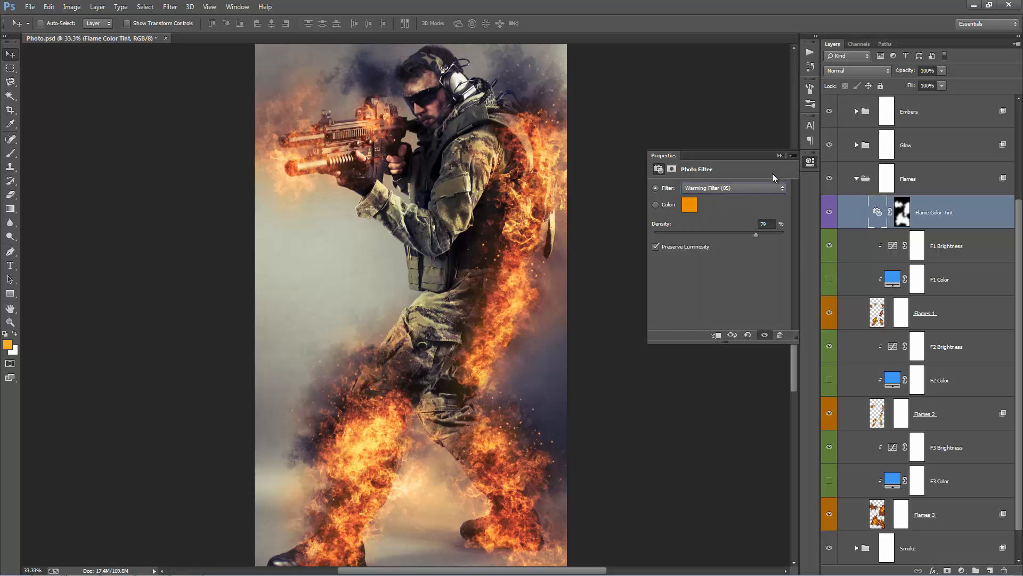
click(779, 155)
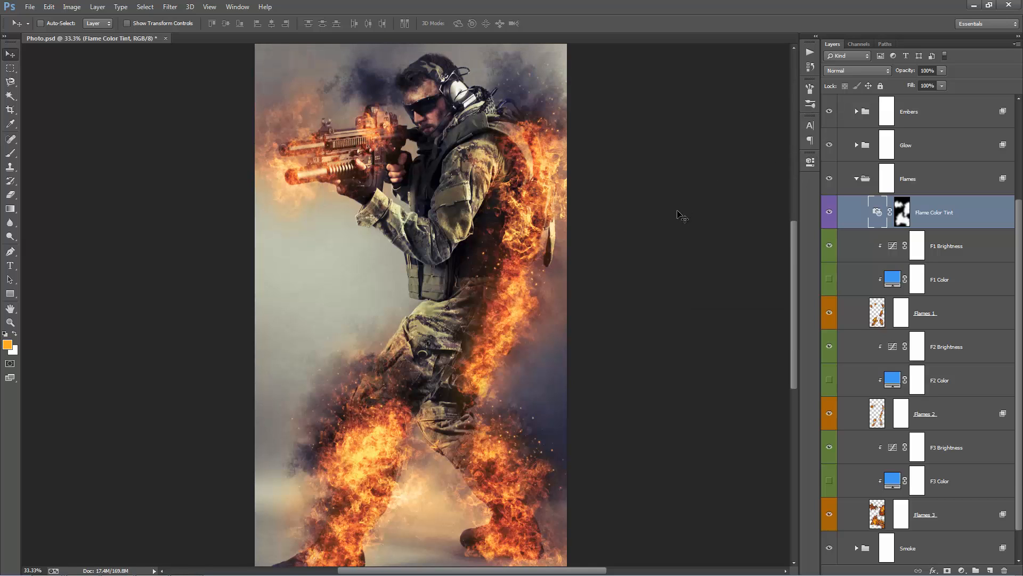
Set the density of the Flame Color Tint photo filter to 100%
double_click(877, 212)
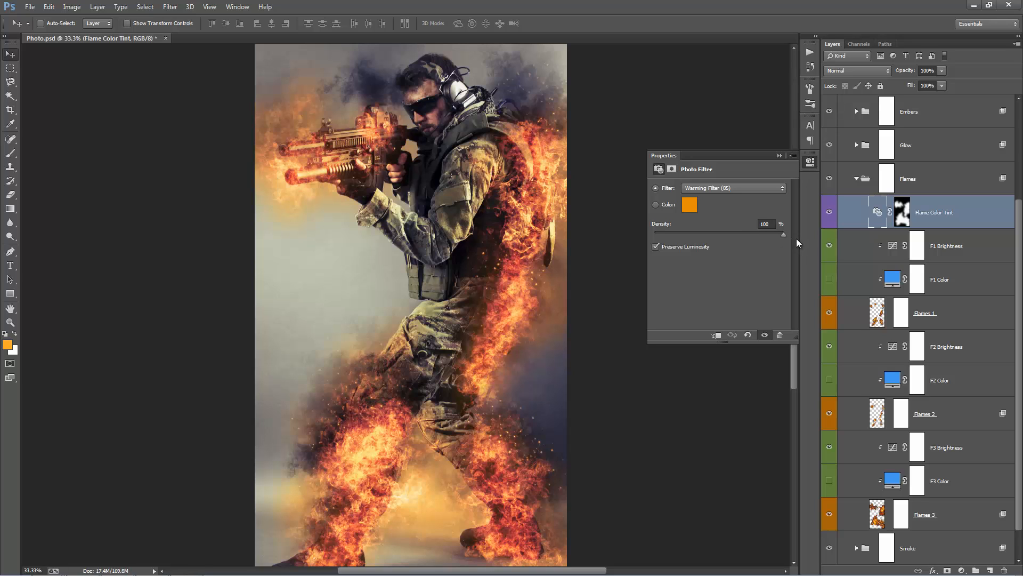
click(779, 155)
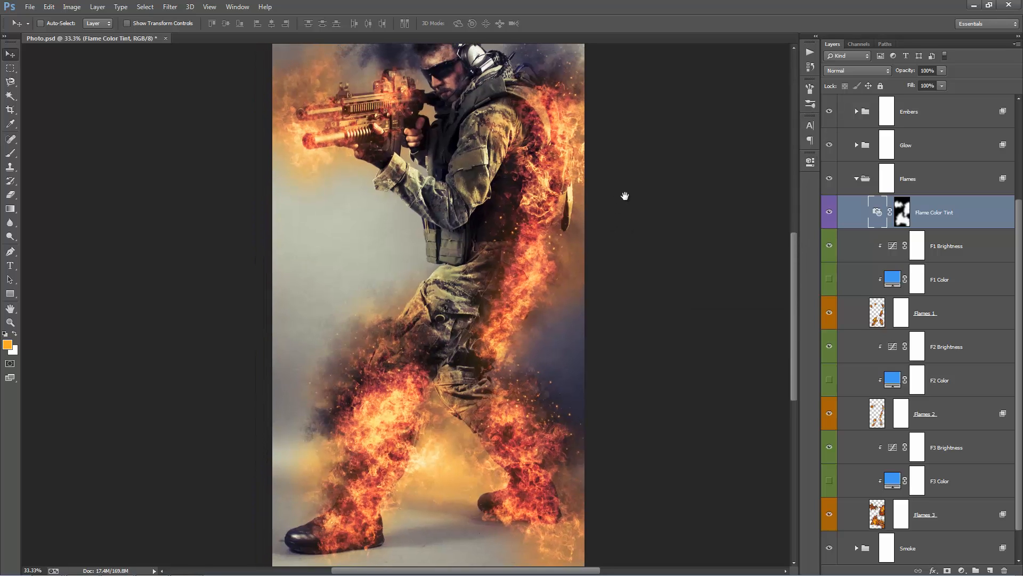
Examine the Flame Color Tint layer's mask on its own and return to the image to check the tinted areas
click(902, 216)
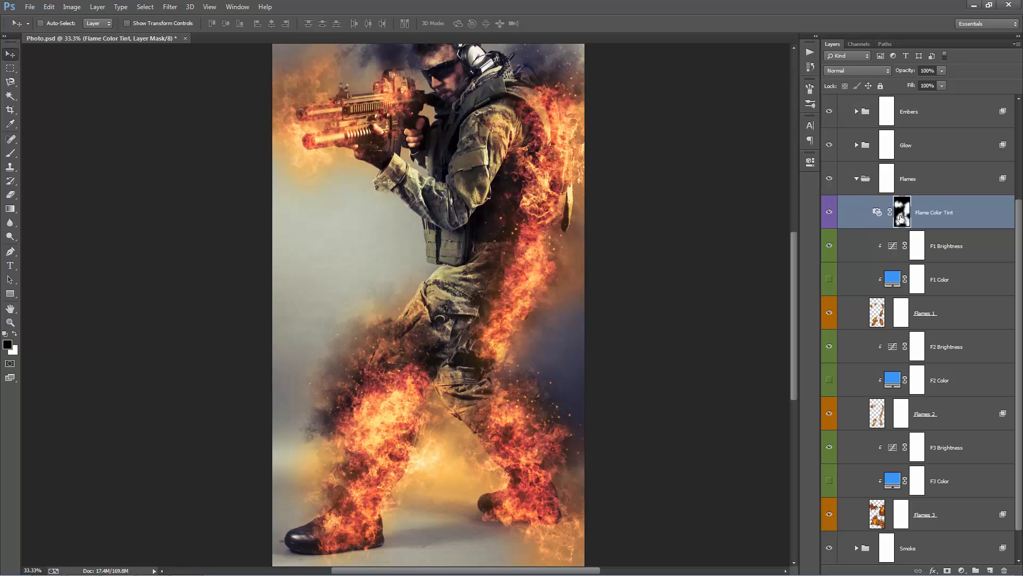
alt+click(900, 218)
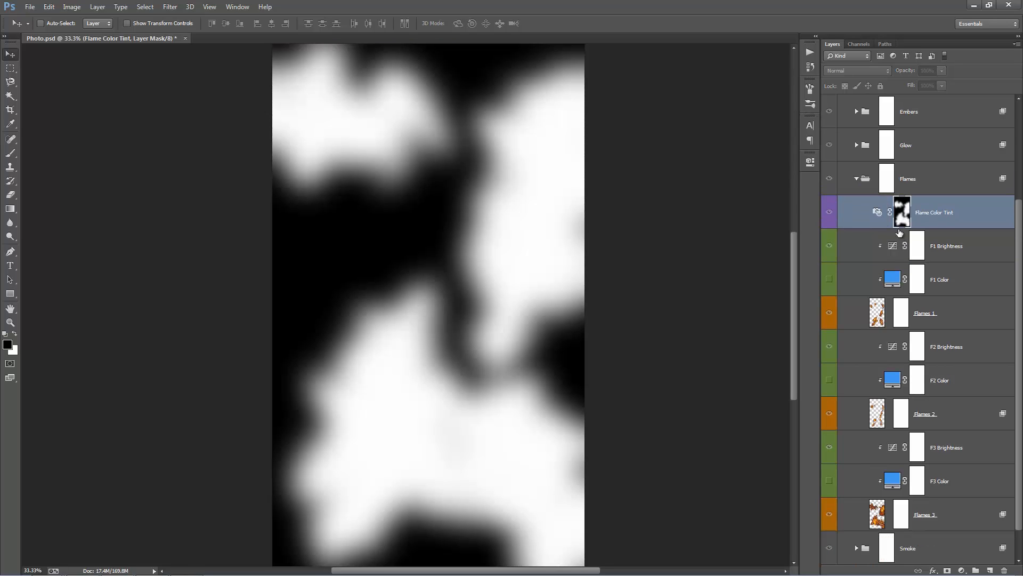
alt+click(901, 219)
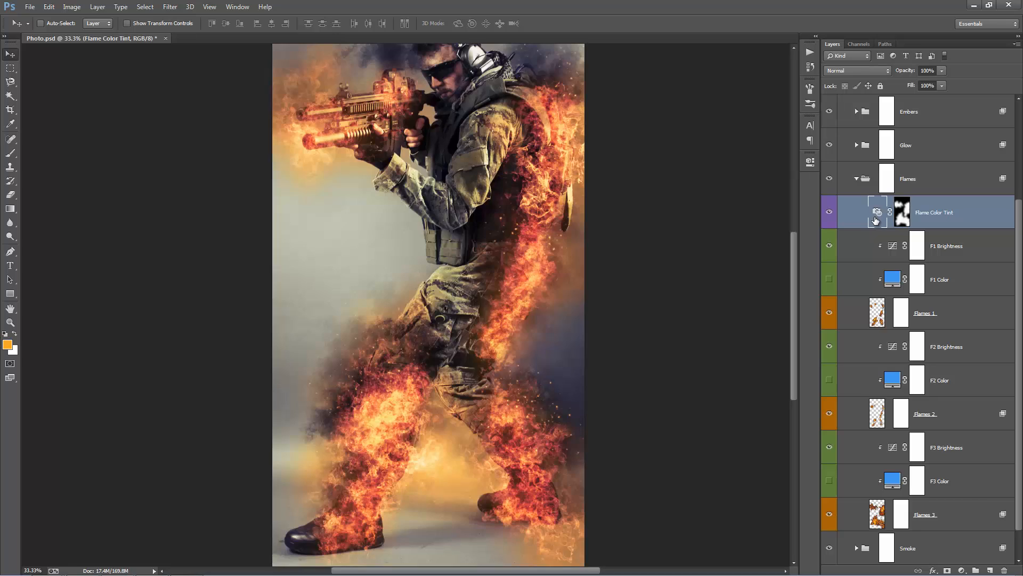
alt+click(900, 217)
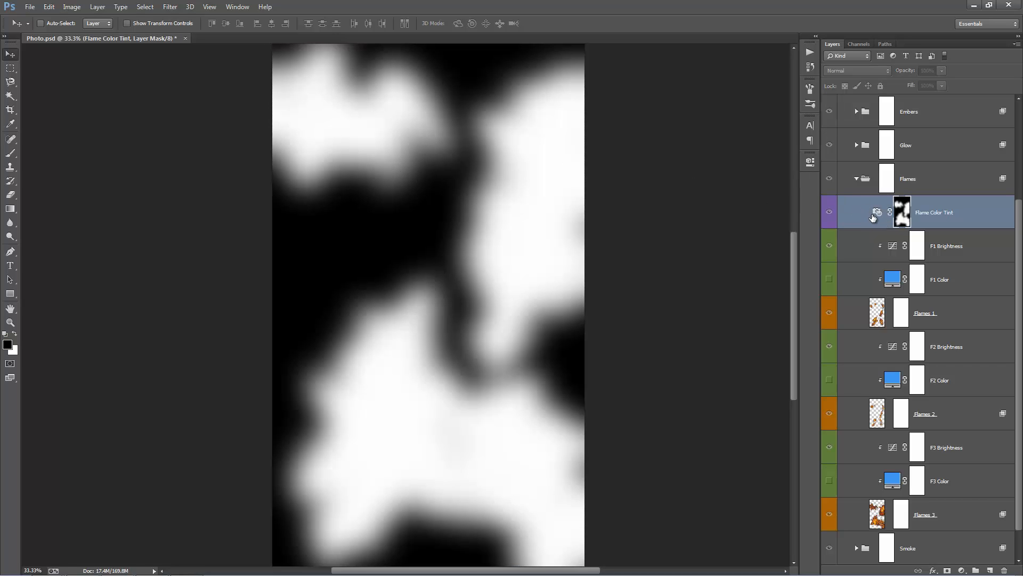
click(877, 213)
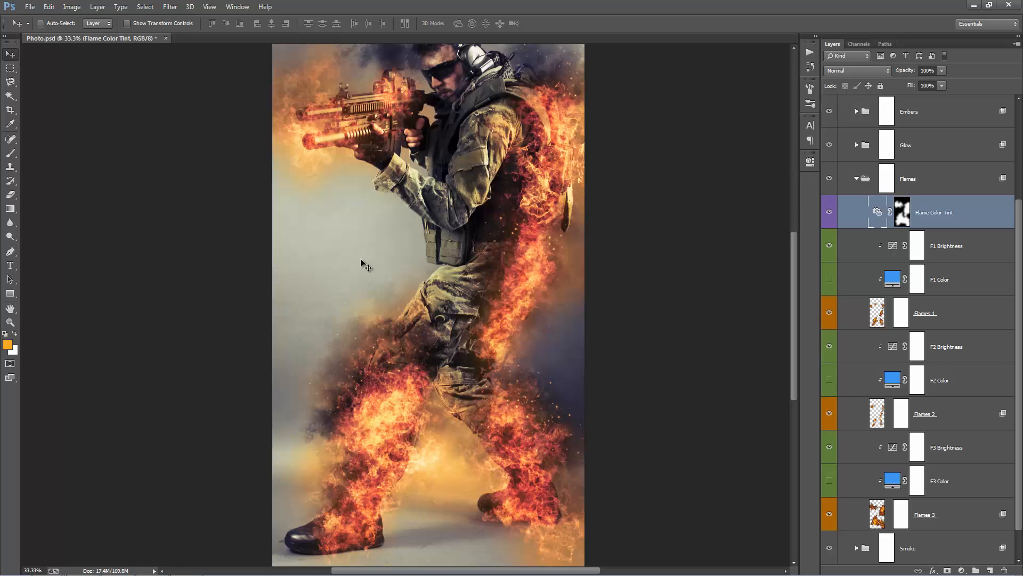
scroll(334, 259, up, 2)
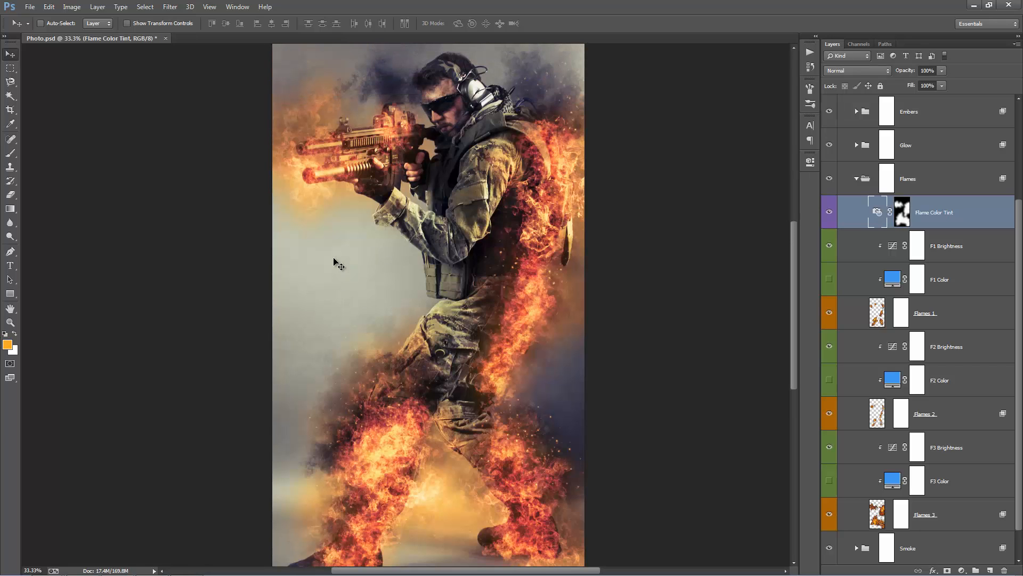
scroll(331, 311, down, 1)
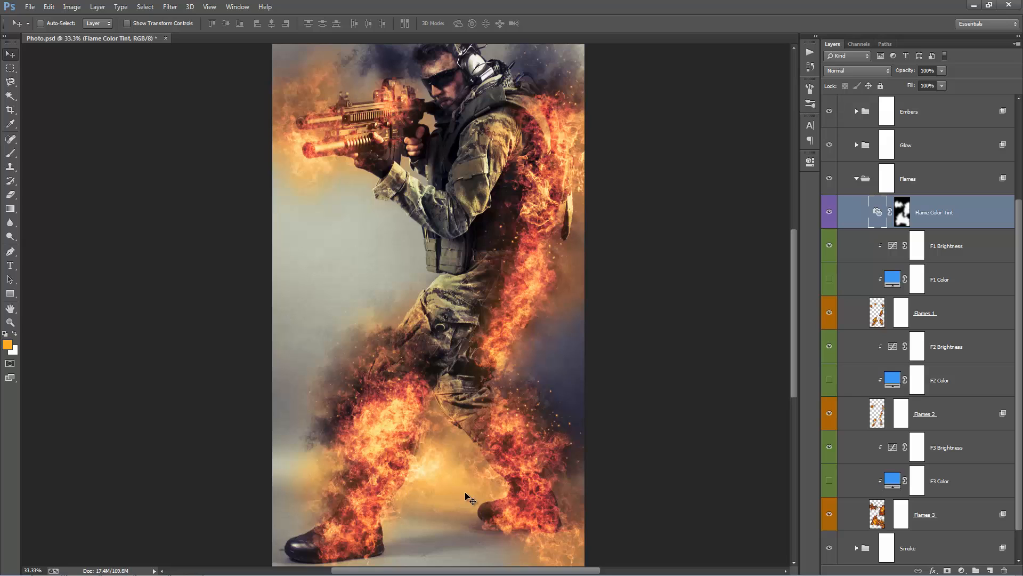
Select the Flame Color Tint layer's mask and ready the Brush tool at a size of 500
scroll(428, 501, down, 1)
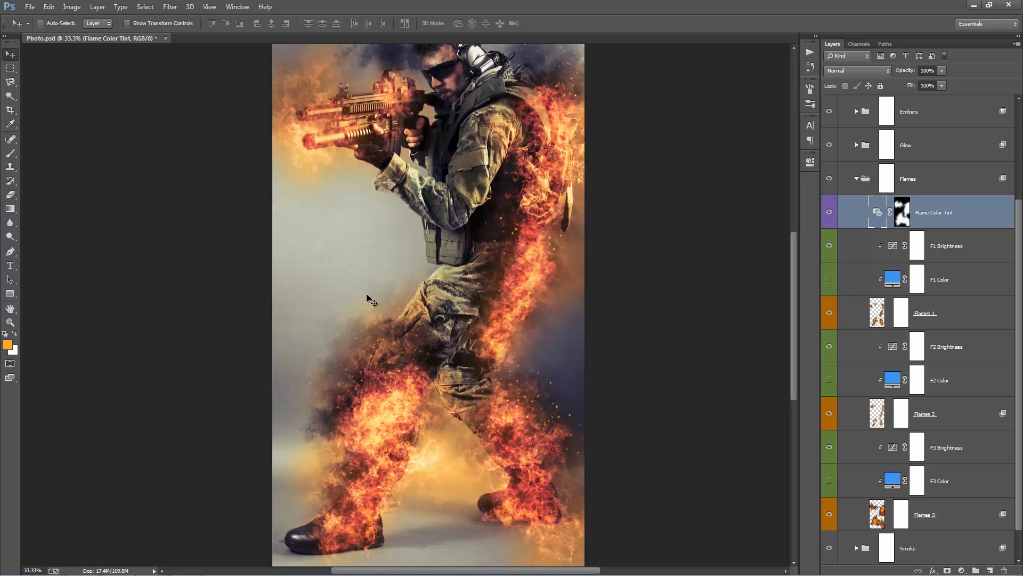
scroll(352, 250, up, 1)
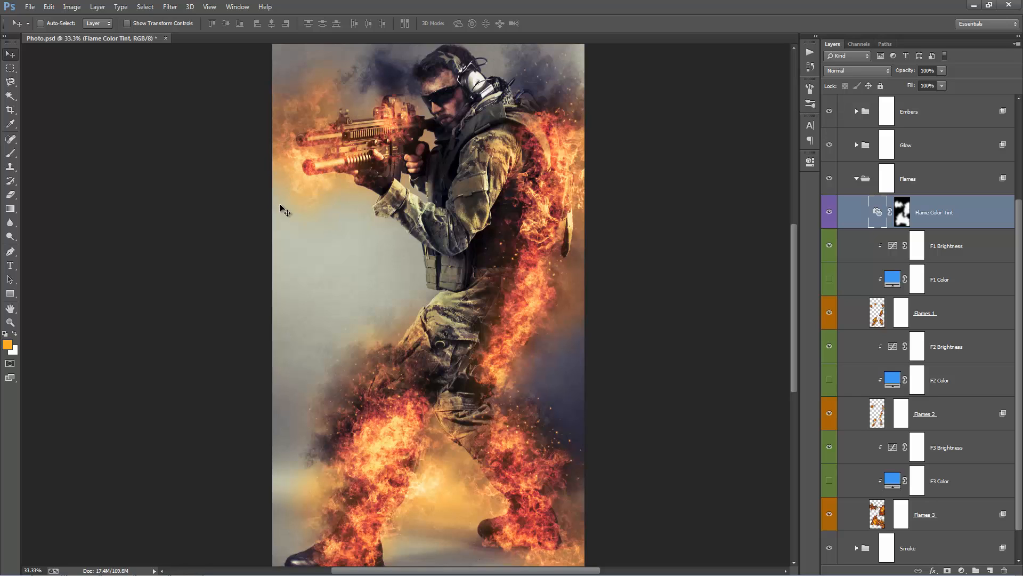
click(906, 207)
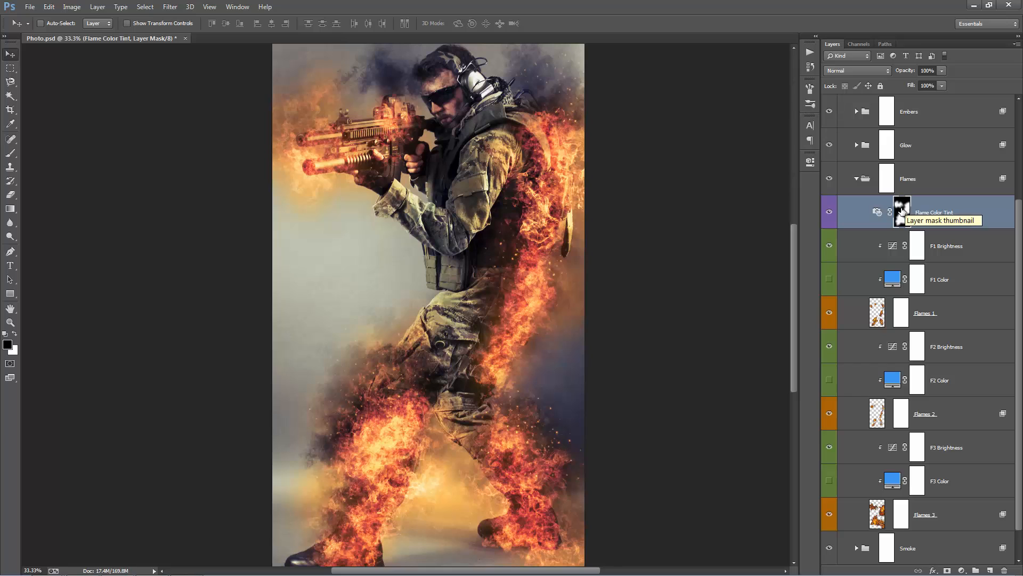
key(b)
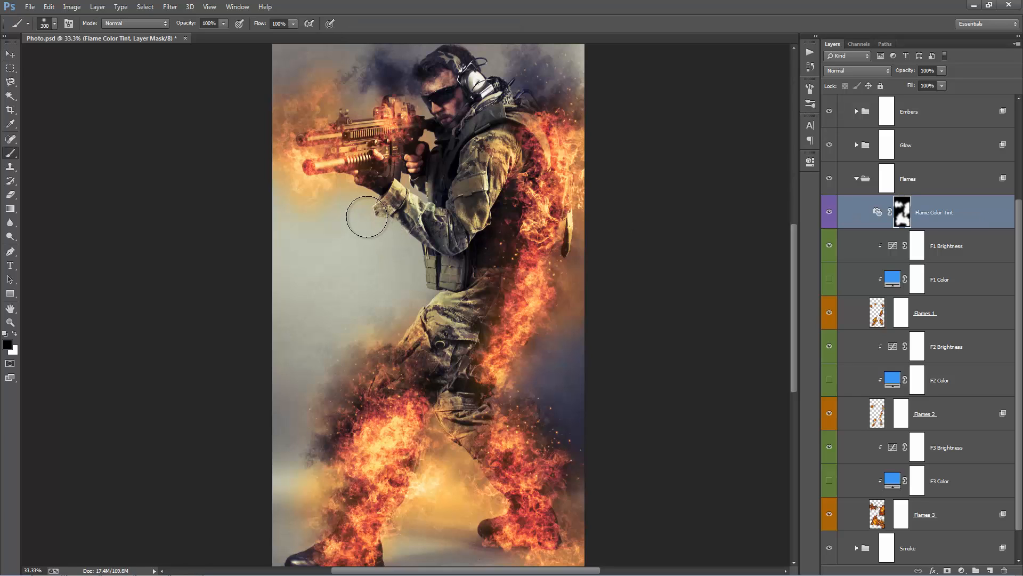
key(bracketright)
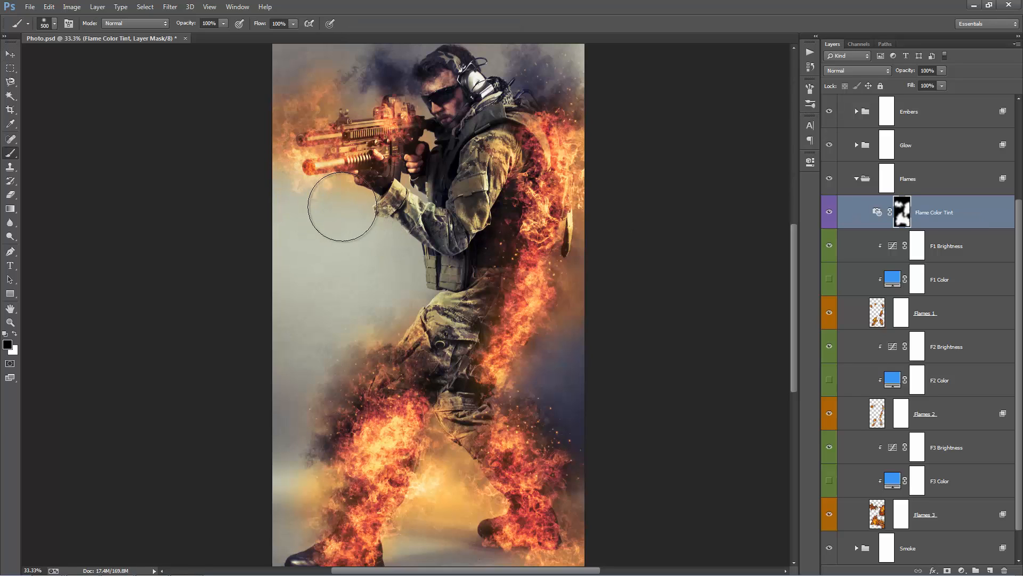
key(bracketright)
scroll(292, 217, up, 3)
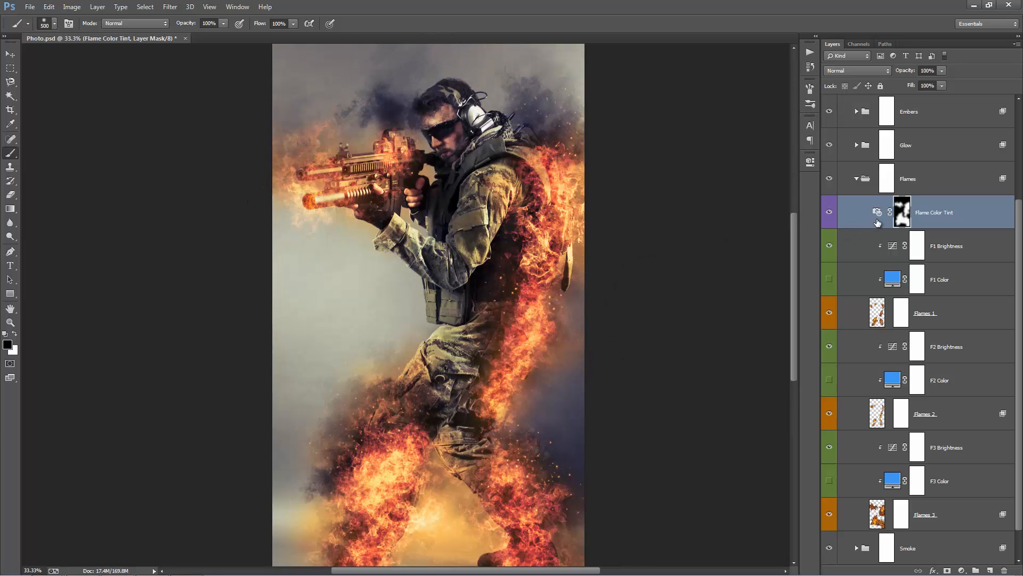
Reduce the density of the Flame Color Tint photo filter to 79% and close its settings
double_click(877, 212)
drag(784, 234, 755, 235)
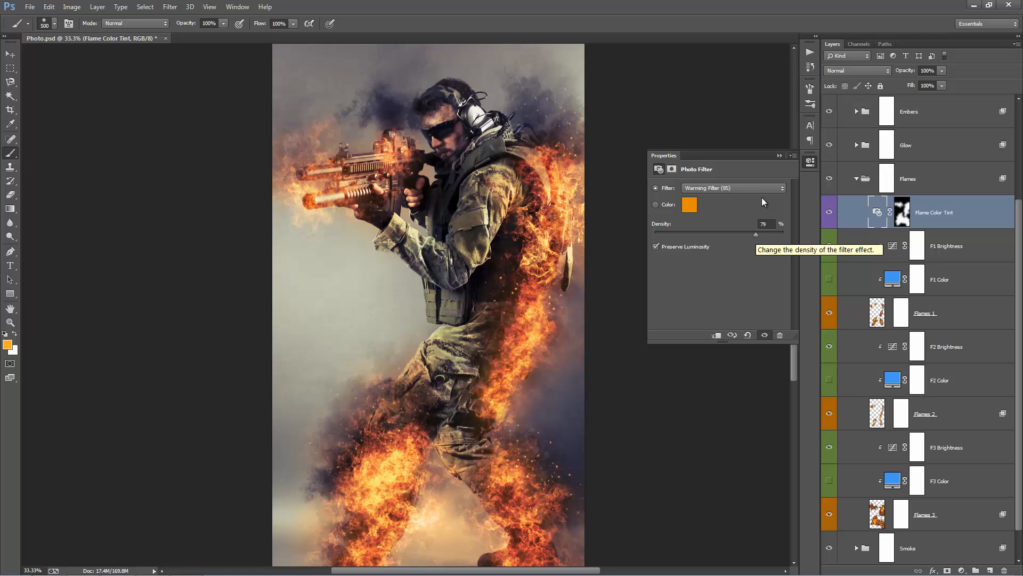
click(778, 156)
Paint black on the Flame Color Tint mask over the ground between the soldier's legs, then switch to the Move tool
drag(642, 247, 622, 199)
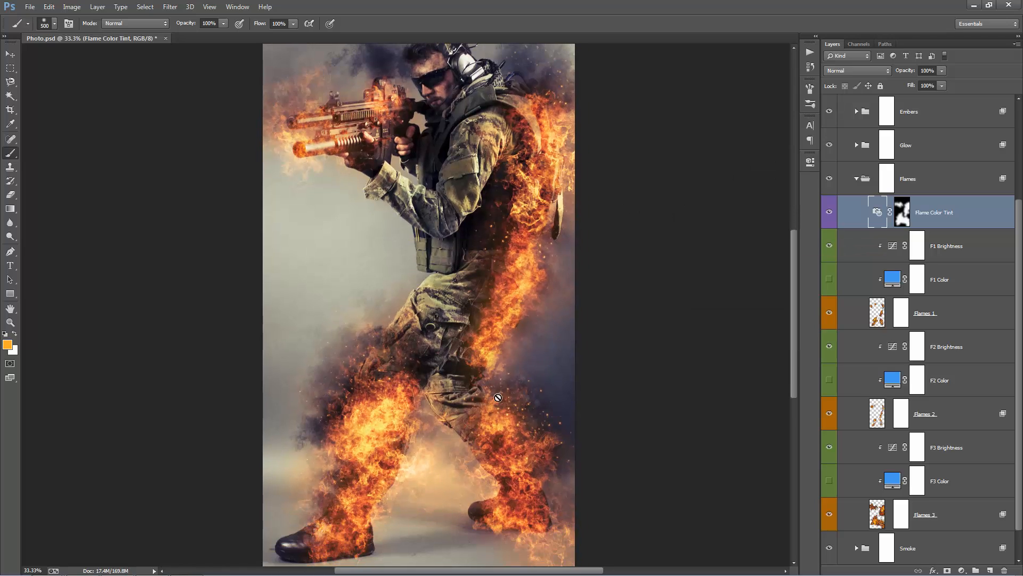
drag(487, 393, 478, 319)
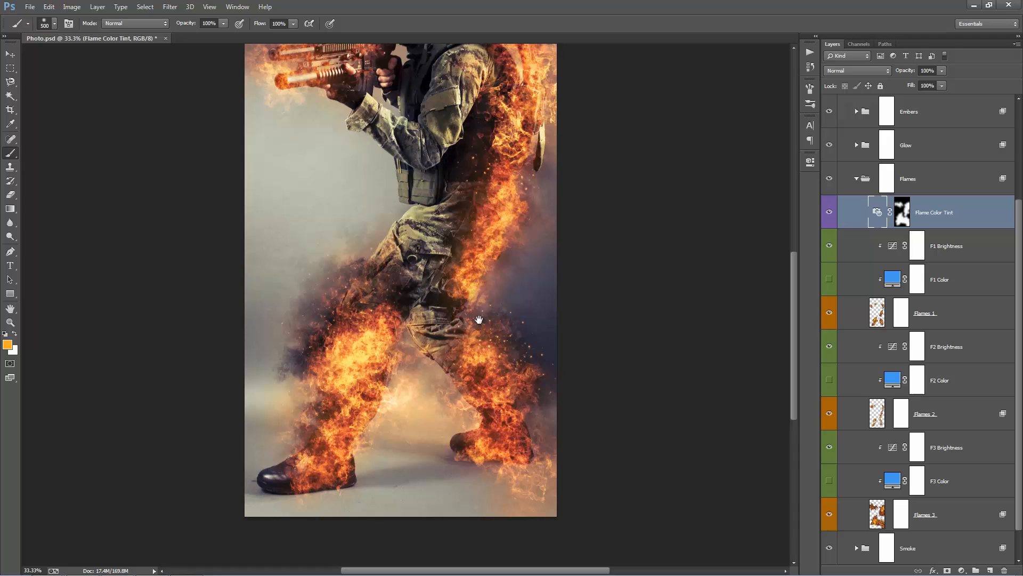
click(900, 216)
key(d)
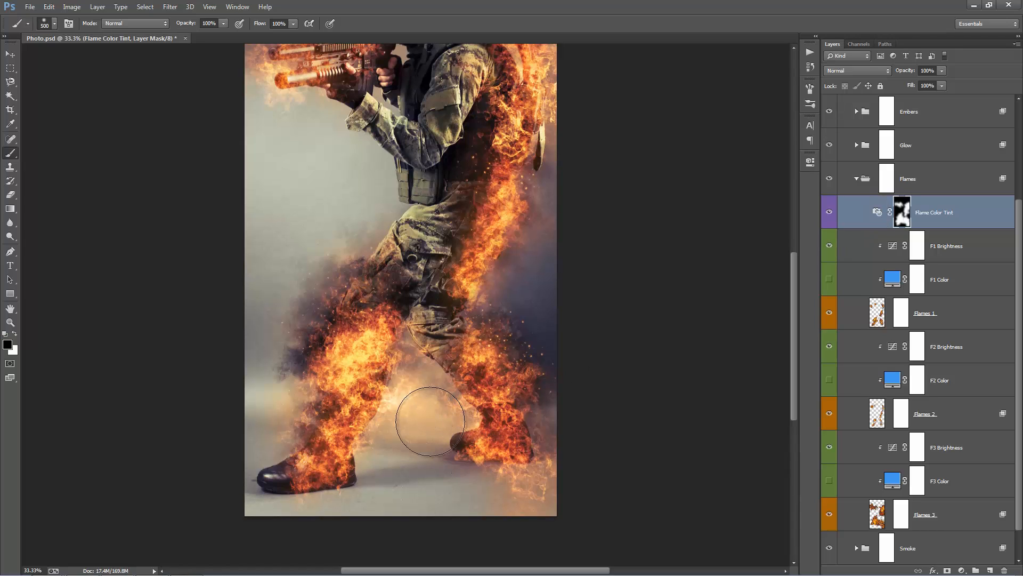
mouse_move(423, 433)
mouse_down()
mouse_move(413, 415)
mouse_move(407, 436)
mouse_move(411, 396)
mouse_move(441, 410)
mouse_move(439, 443)
mouse_up()
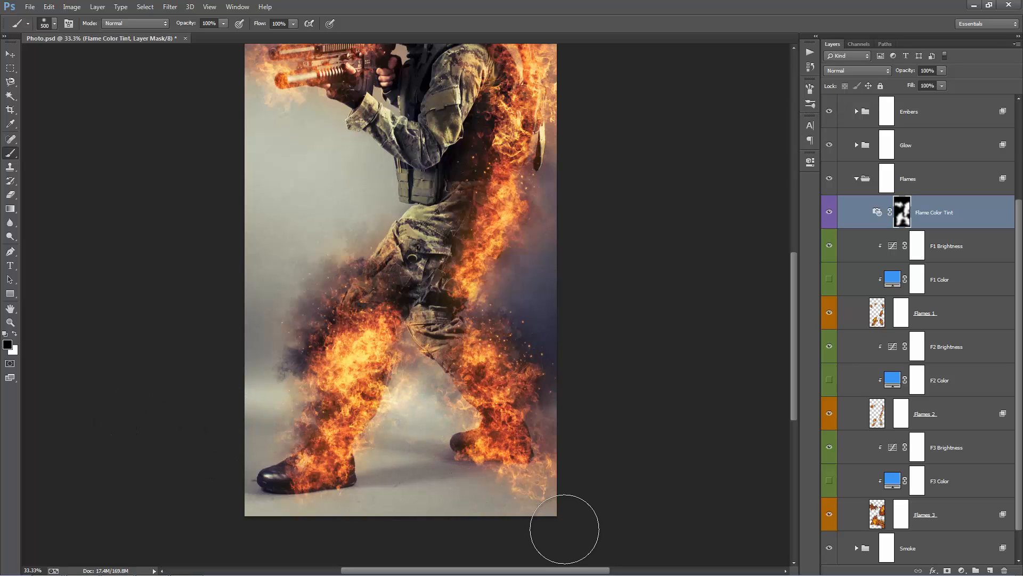
scroll(649, 322, up, 1)
scroll(634, 307, up, 3)
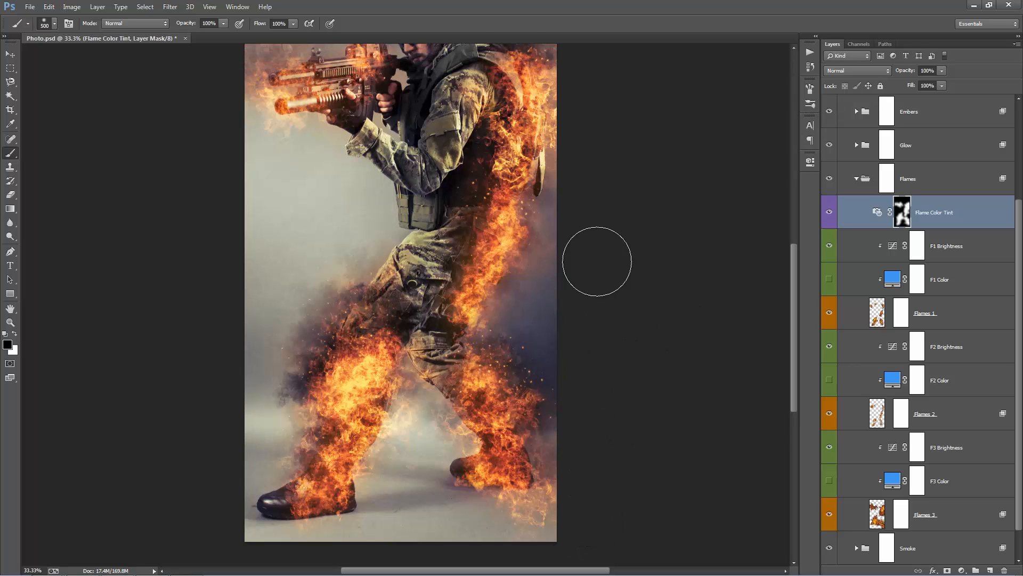
scroll(521, 269, up, 3)
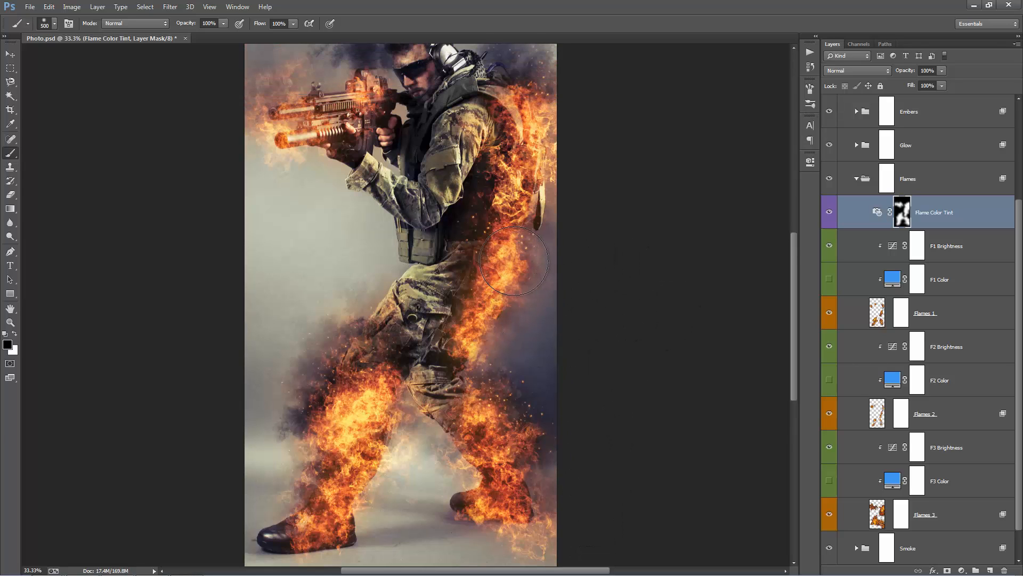
scroll(515, 266, up, 6)
key(v)
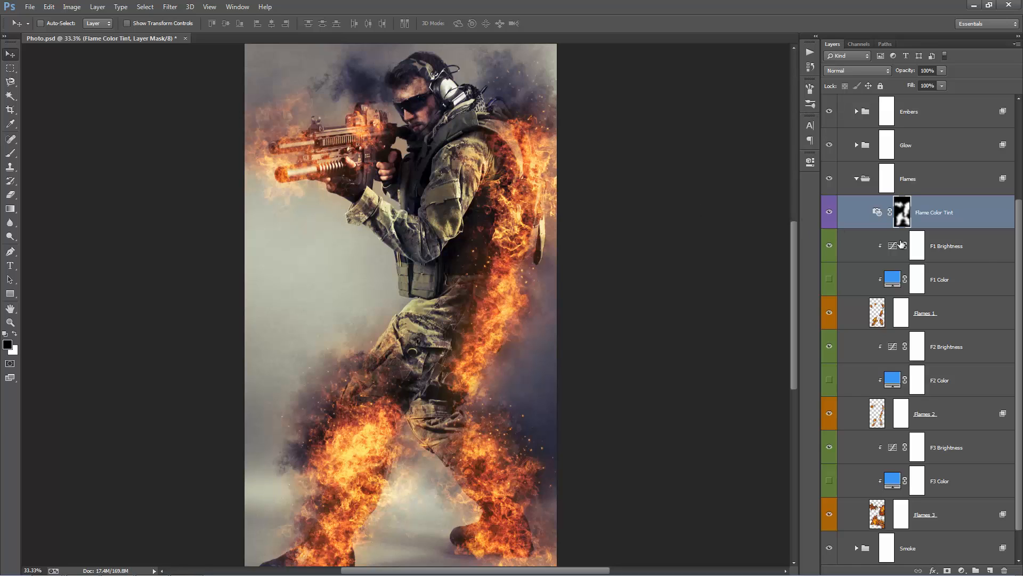
Select the Flames 1, Flames 2 and Flames 3 layers together, then only Flames 1
click(986, 254)
scroll(977, 266, down, 1)
click(948, 281)
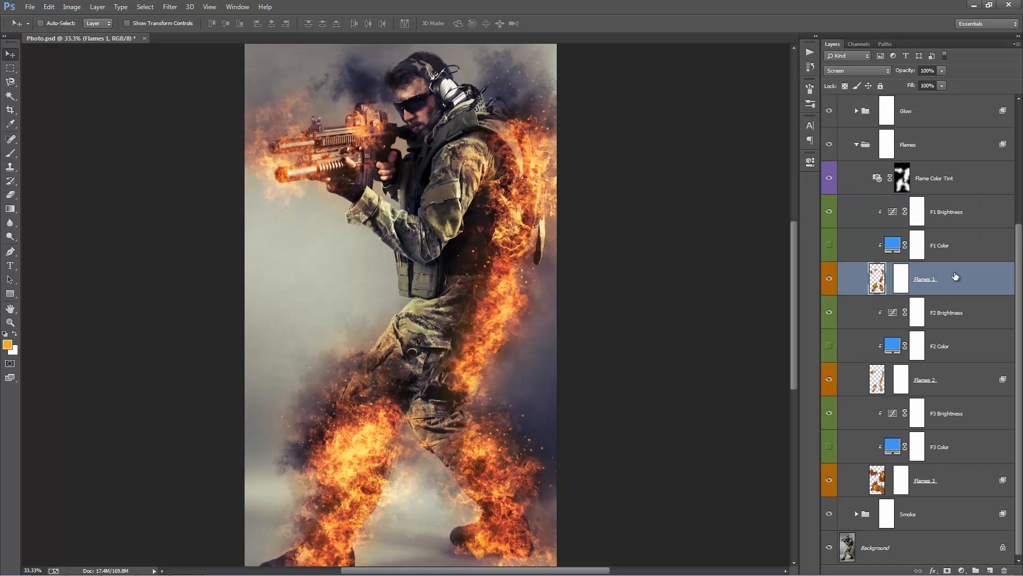
ctrl+click(938, 385)
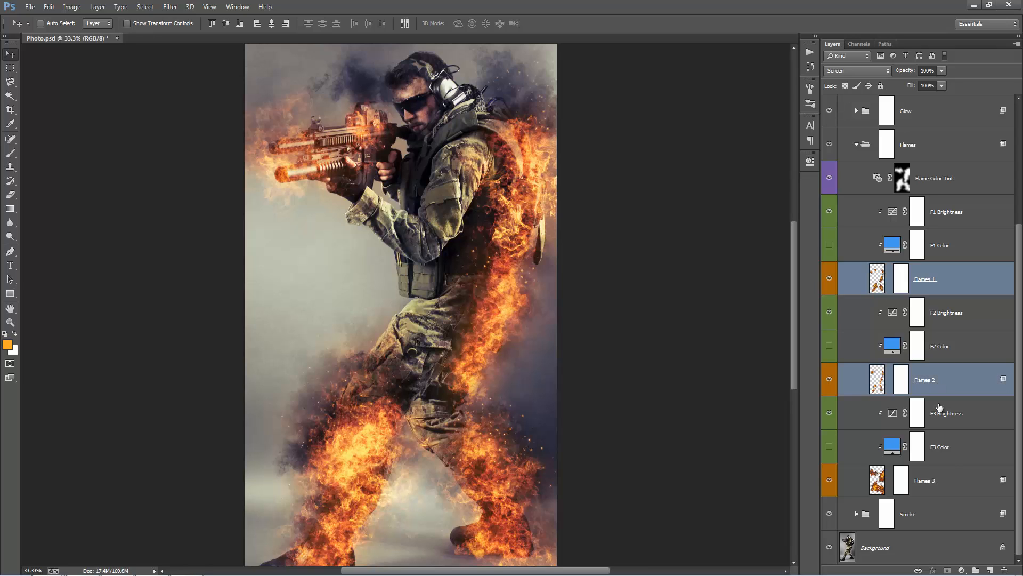
ctrl+click(945, 484)
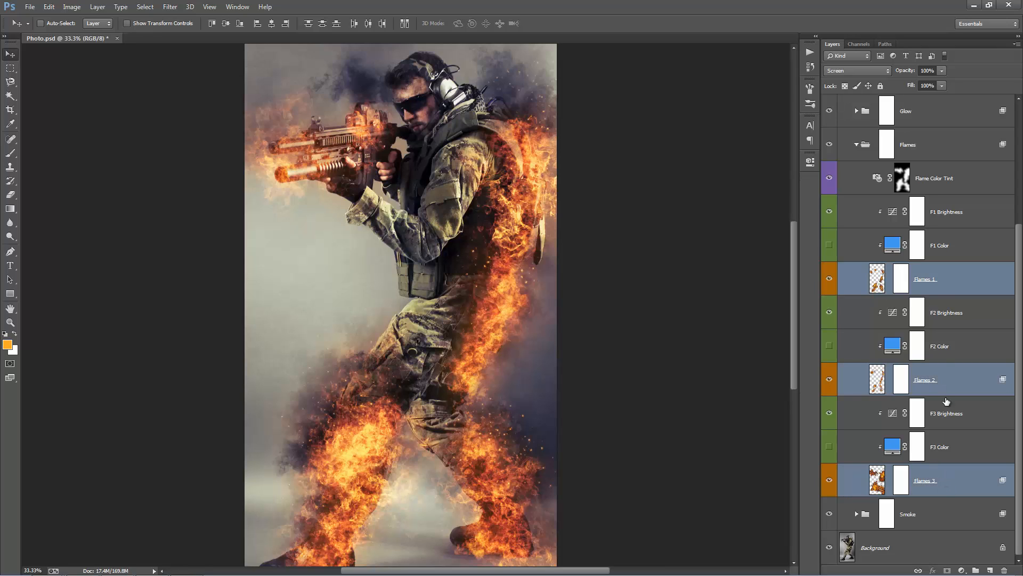
click(941, 289)
Toggle the visibility of the Flames 1, Flames 2 and Flames 3 layers in turn to check each one's contribution to the fire
click(829, 279)
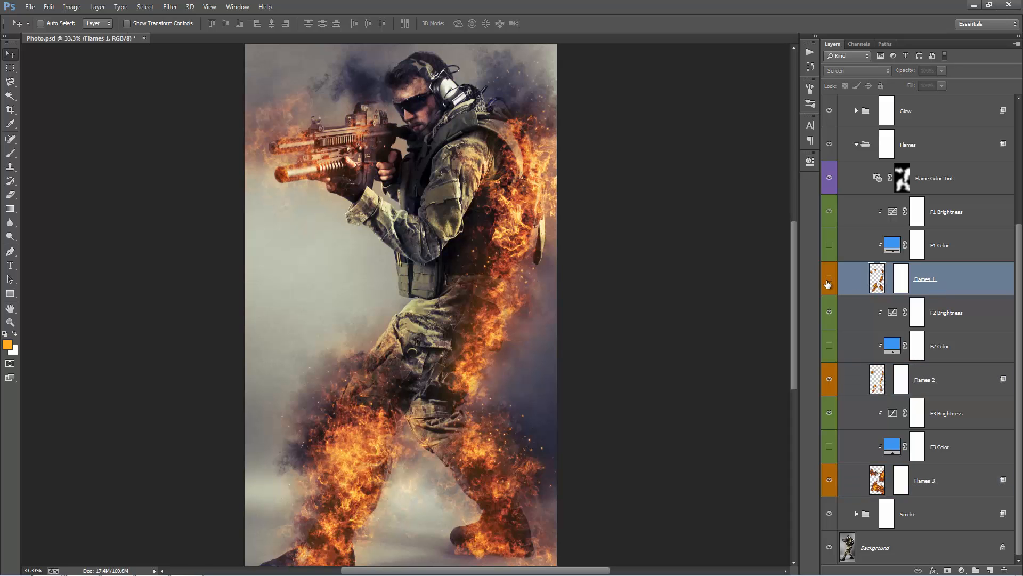
click(832, 381)
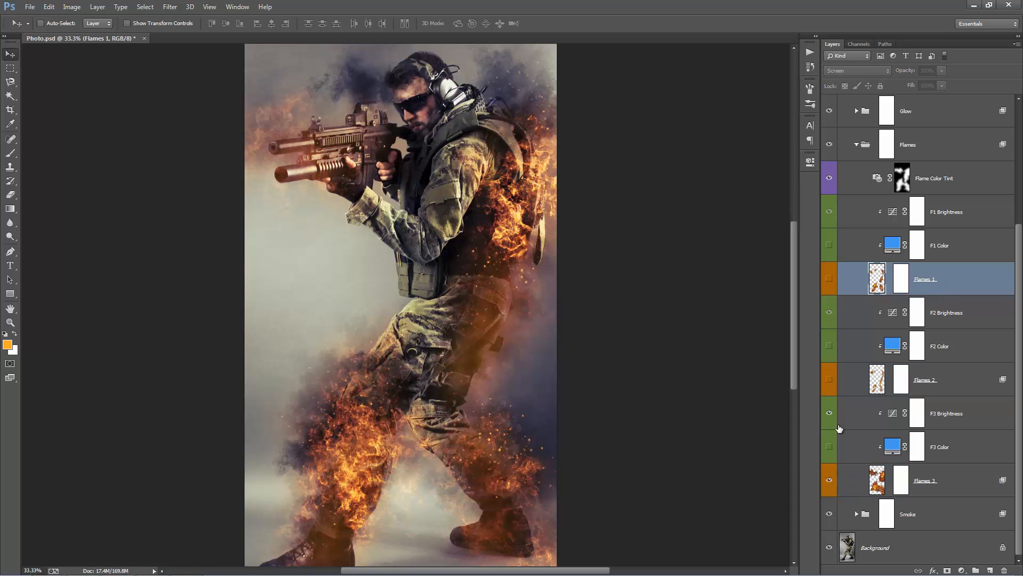
click(828, 480)
click(828, 481)
click(830, 381)
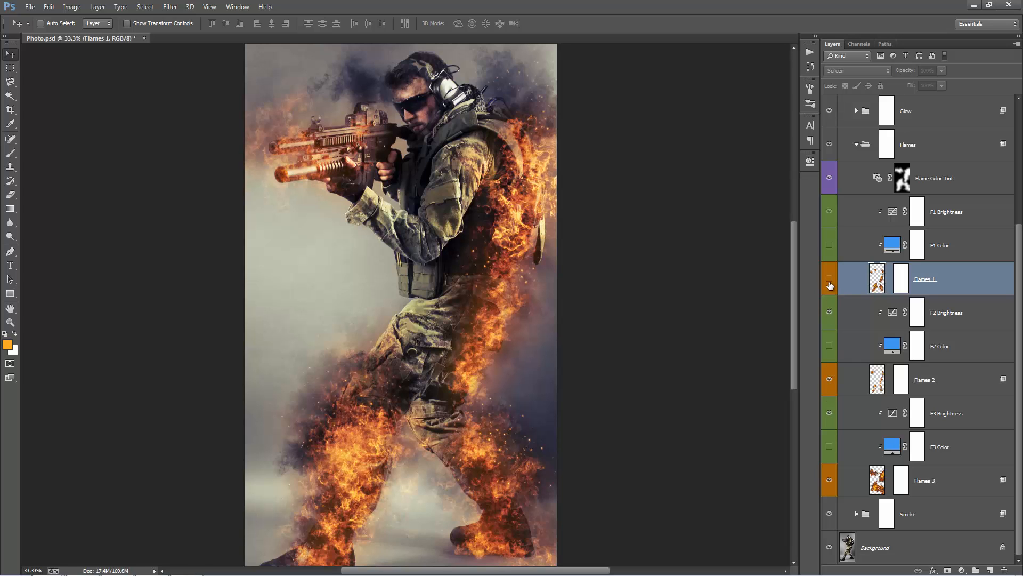
click(829, 279)
click(830, 280)
click(829, 379)
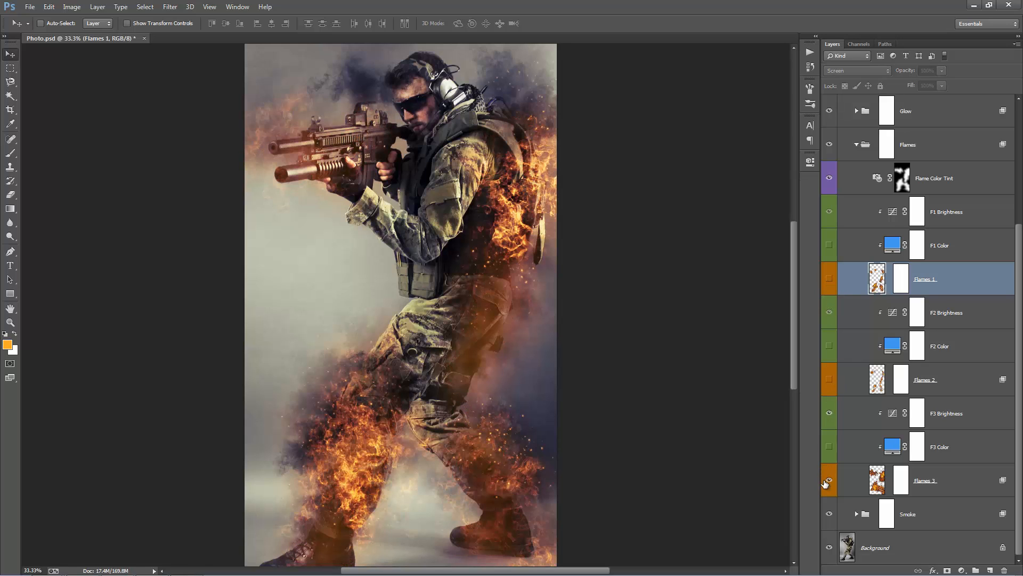
click(829, 480)
click(830, 381)
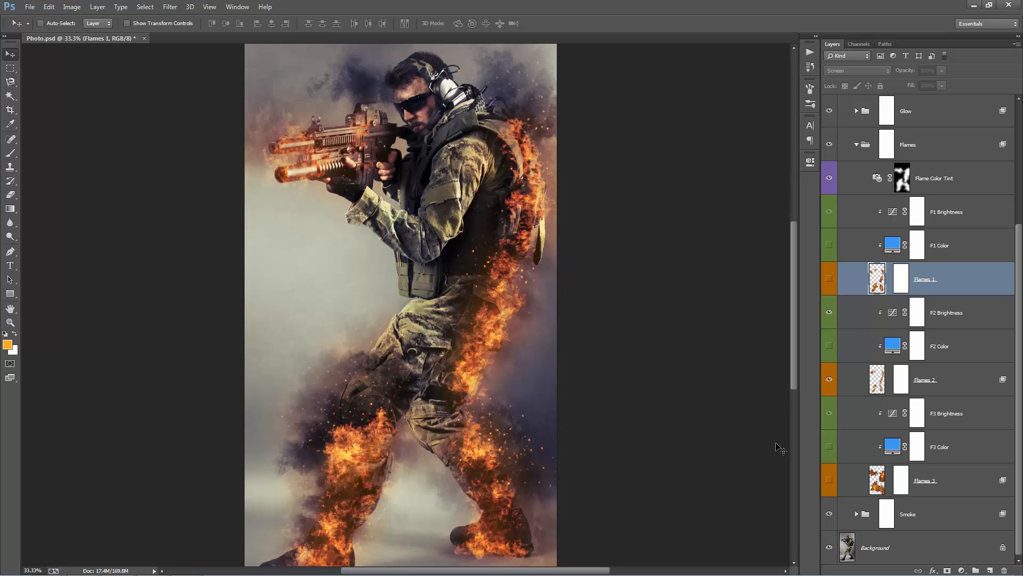
Select the Flames 3 layer and compare the image with it hidden and shown, leaving it visible
click(854, 481)
click(830, 481)
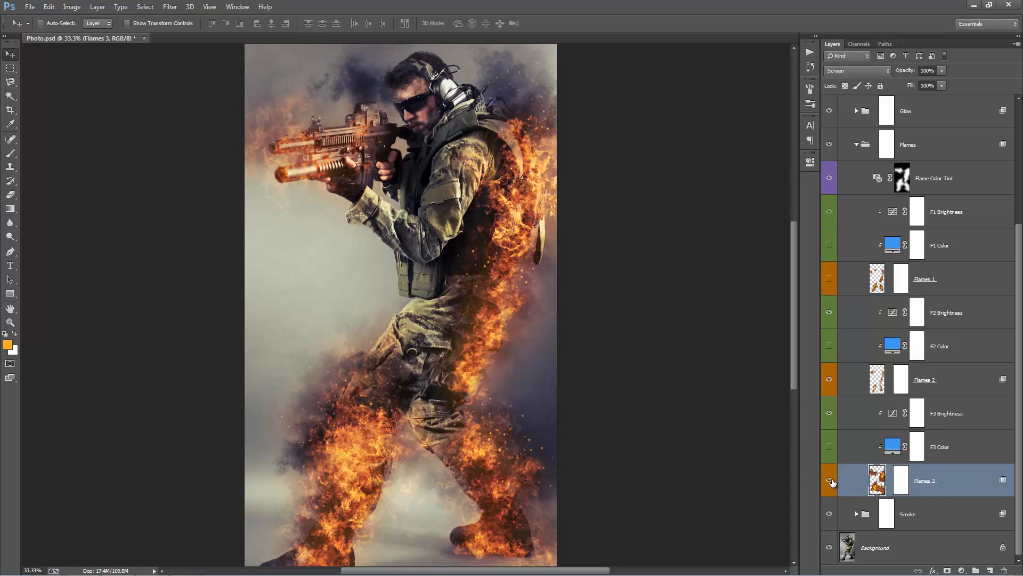
click(830, 481)
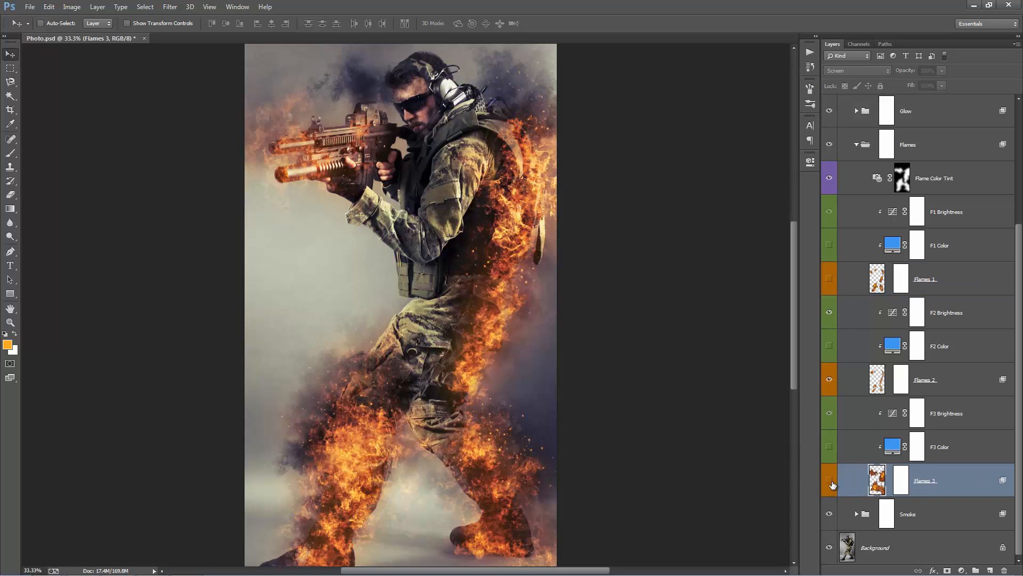
click(830, 481)
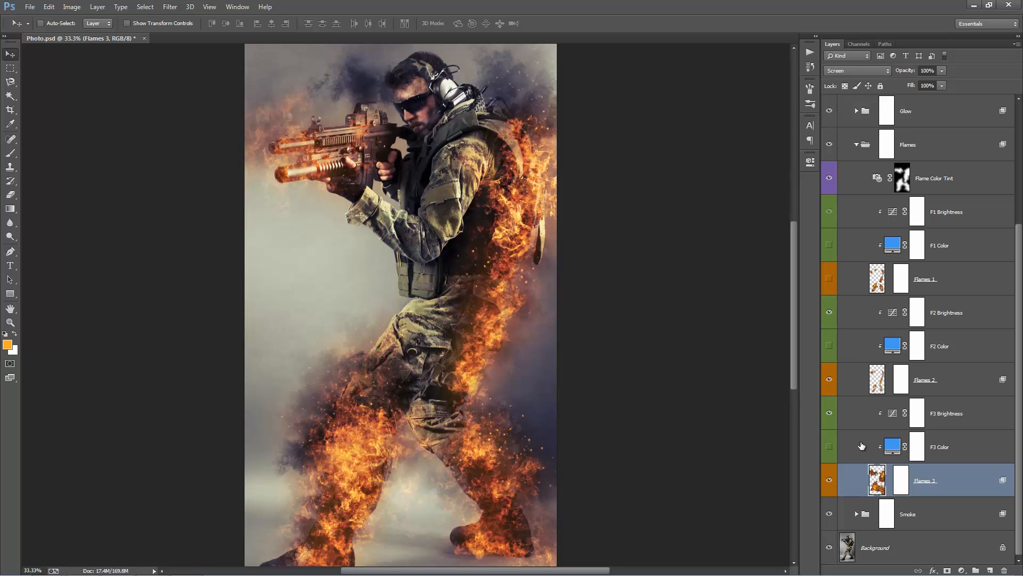
click(830, 481)
click(830, 481)
click(830, 480)
click(830, 480)
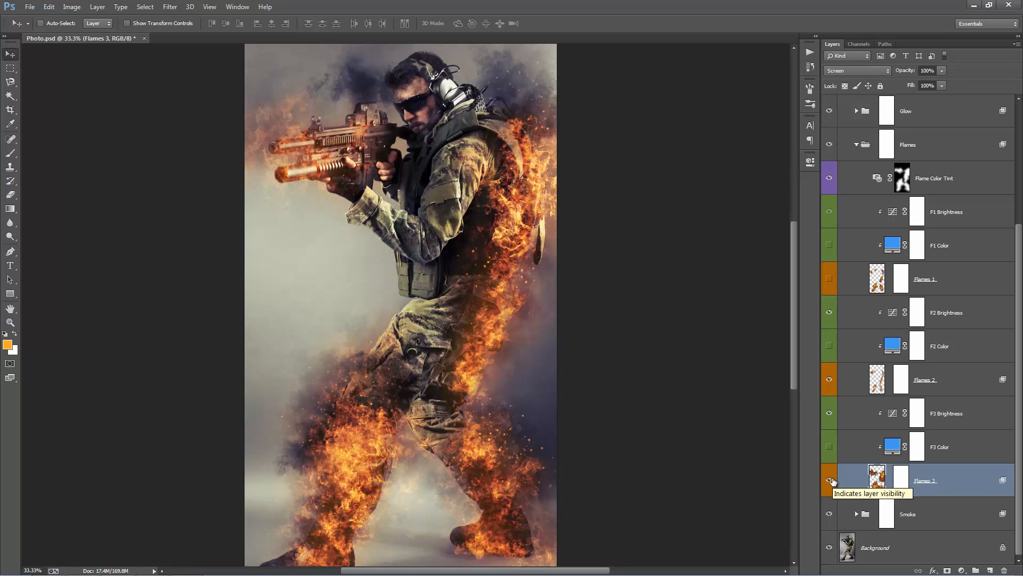
Show the Flames 1 layer again and compare the fire with and without it, leaving it visible
click(829, 279)
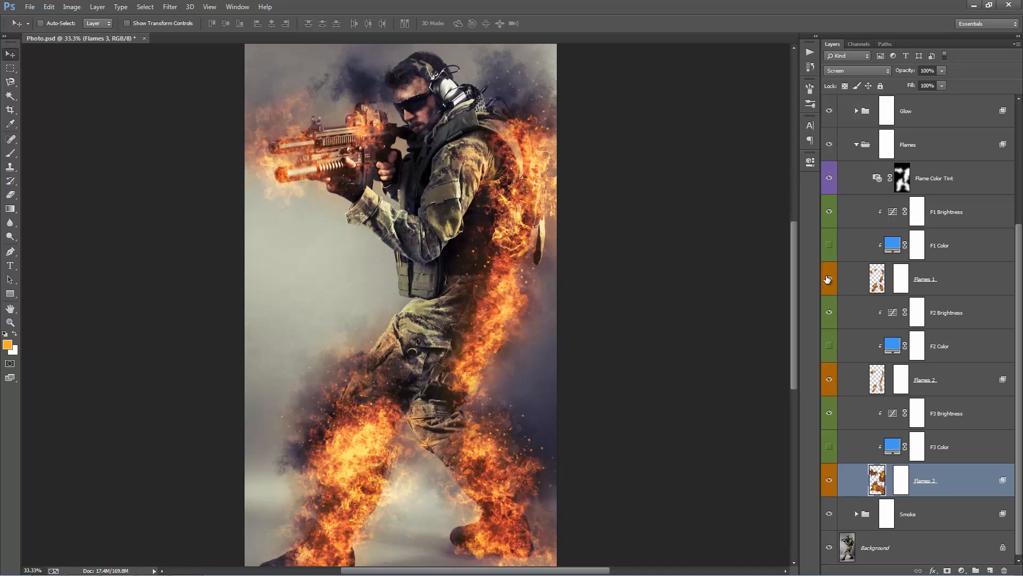
click(828, 279)
click(828, 279)
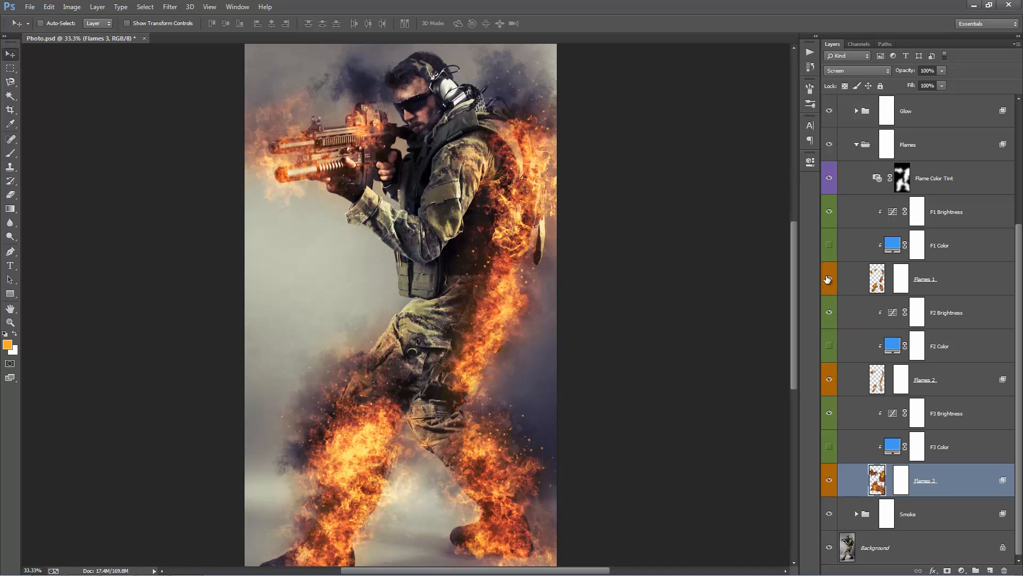
Go through the Flames 1, Flames 2 and Flames 3 layers by selecting each of them in turn
click(950, 286)
click(964, 390)
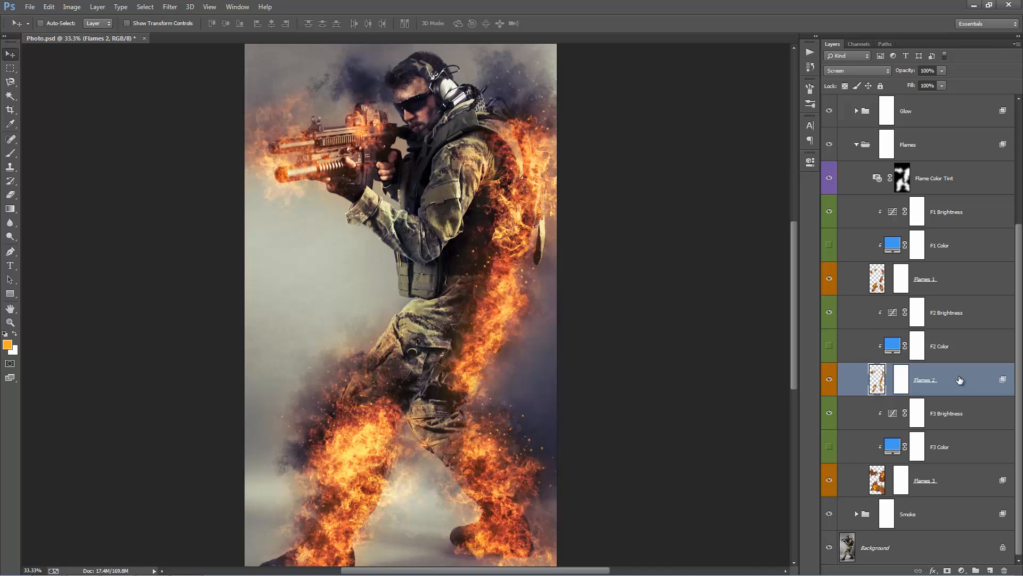
click(932, 281)
click(942, 488)
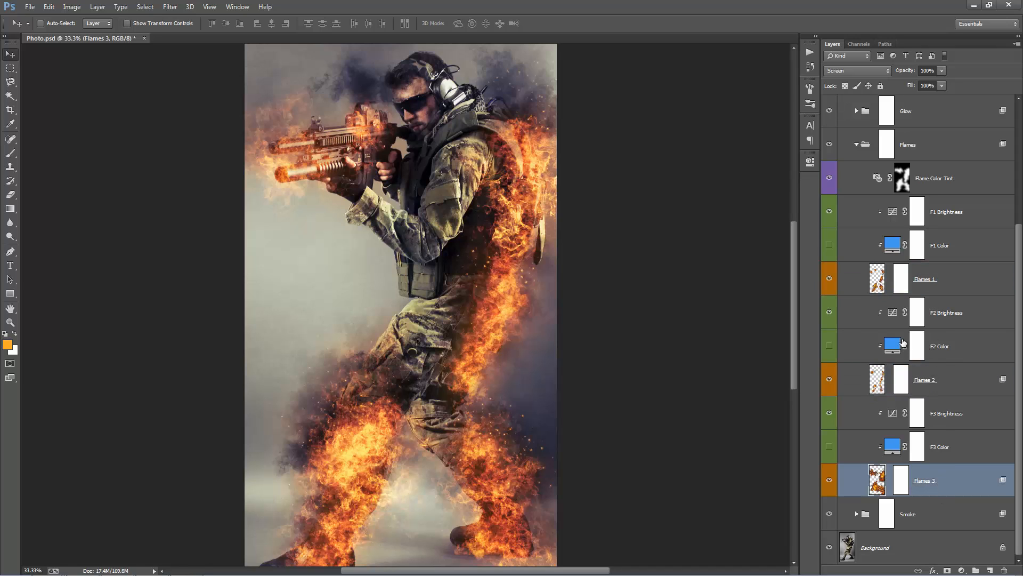
click(930, 379)
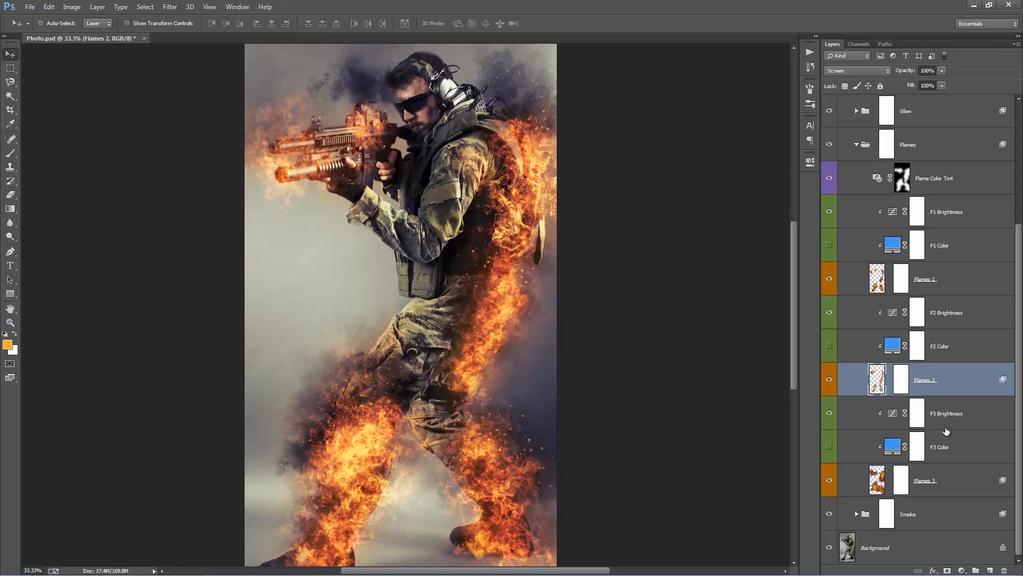
click(944, 473)
Select the F3 Brightness, F2 Brightness and F1 Brightness layers together
click(920, 414)
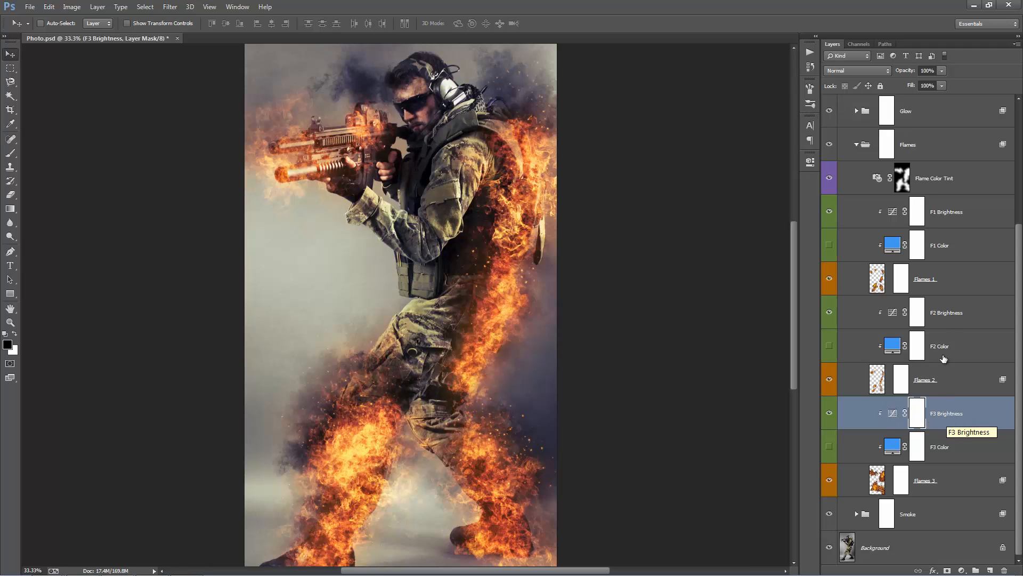
ctrl+click(944, 307)
ctrl+click(958, 213)
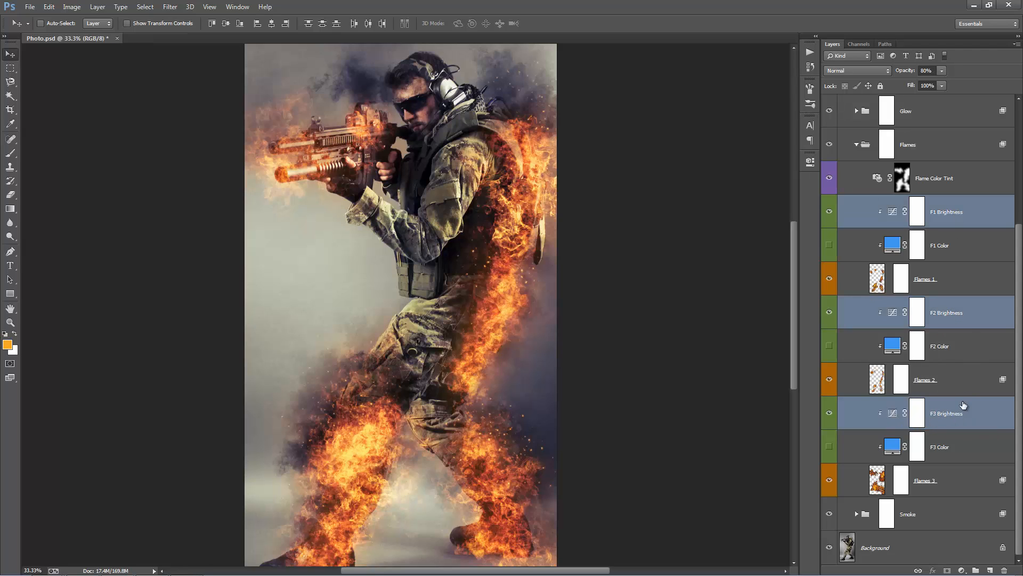
Select only the F3 Brightness layer and slightly adjust the middle of its RGB curve
click(964, 418)
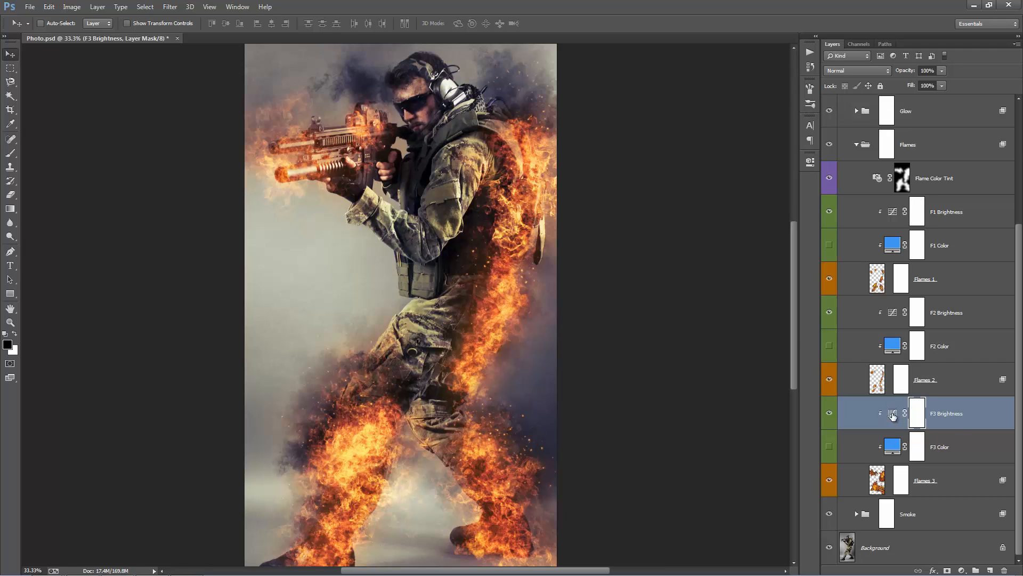
double_click(894, 416)
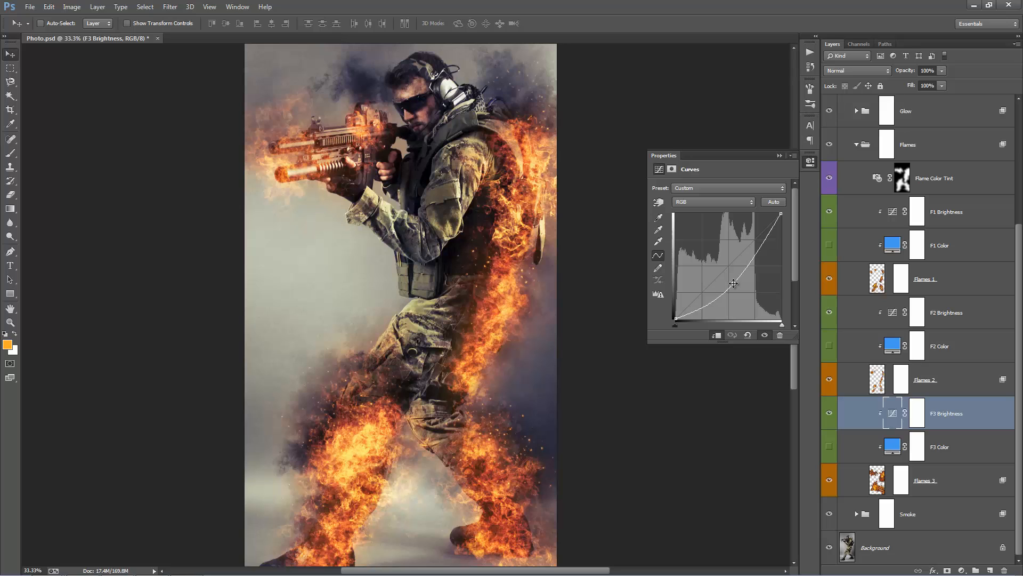
mouse_move(734, 283)
mouse_down()
mouse_move(708, 260)
mouse_move(734, 281)
mouse_up()
click(779, 156)
Compare the flames with the F3 Brightness layer hidden and shown several times, leaving it visible
click(829, 414)
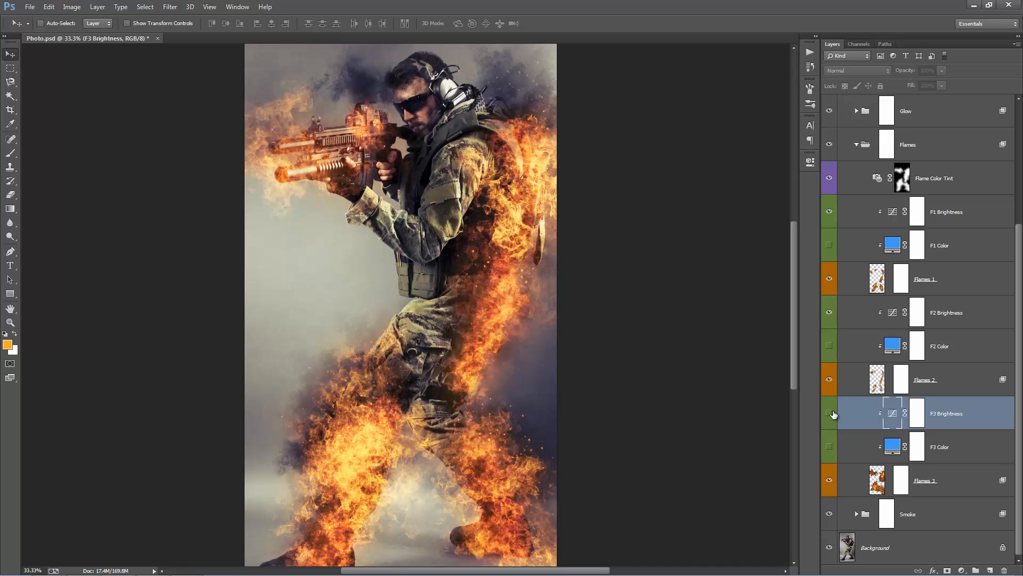
click(832, 412)
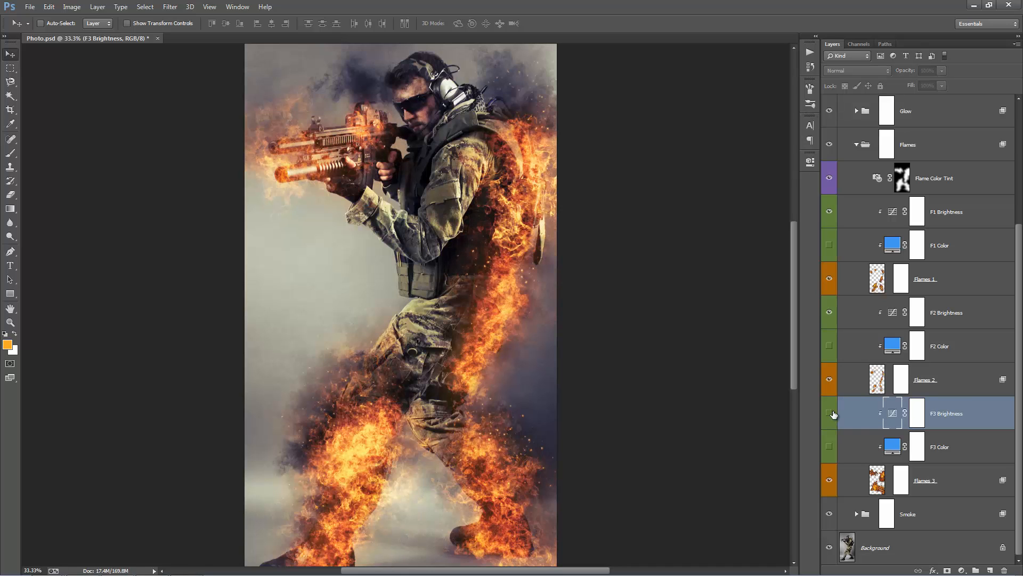
click(833, 413)
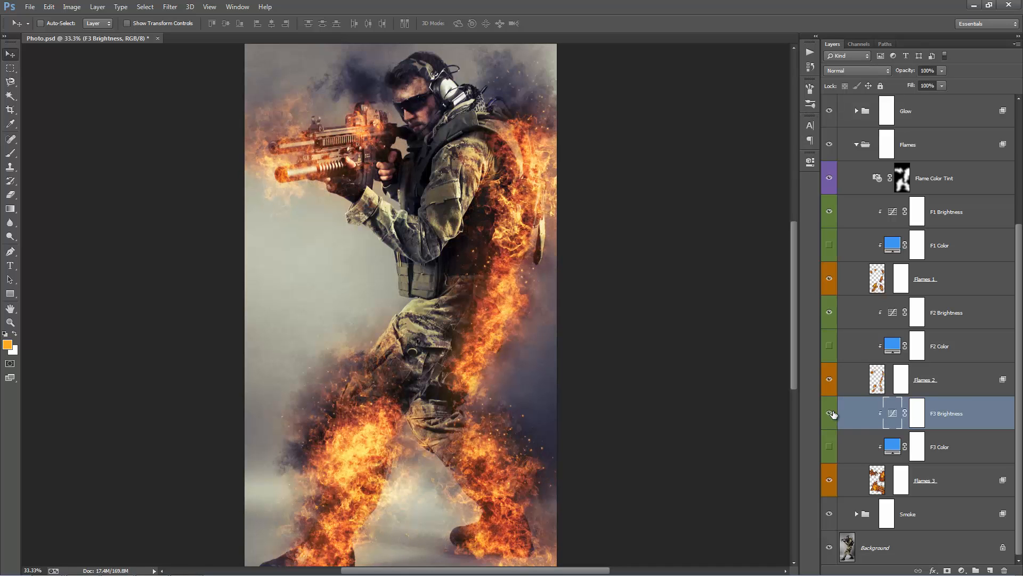
click(833, 413)
click(833, 414)
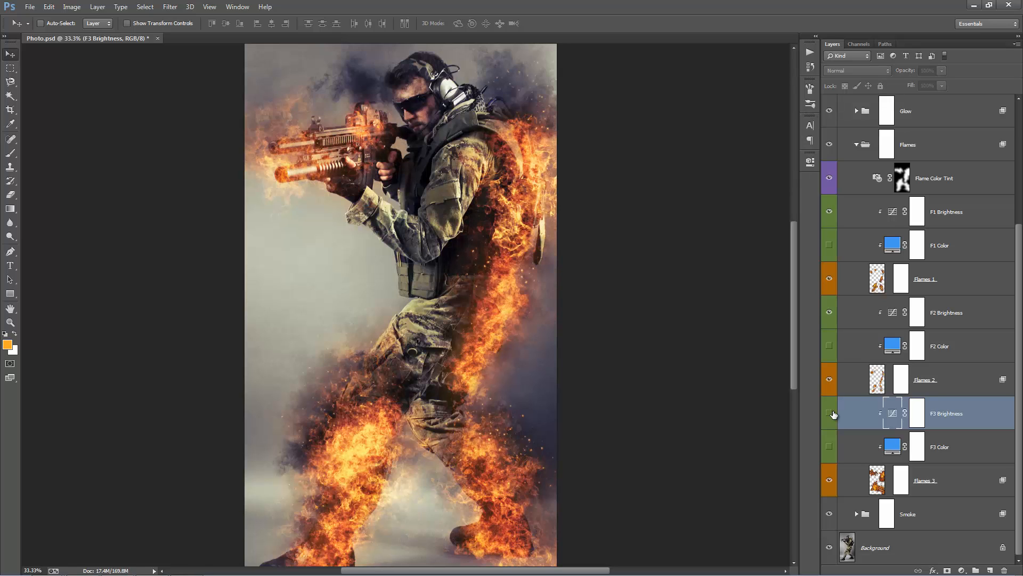
click(832, 413)
click(833, 413)
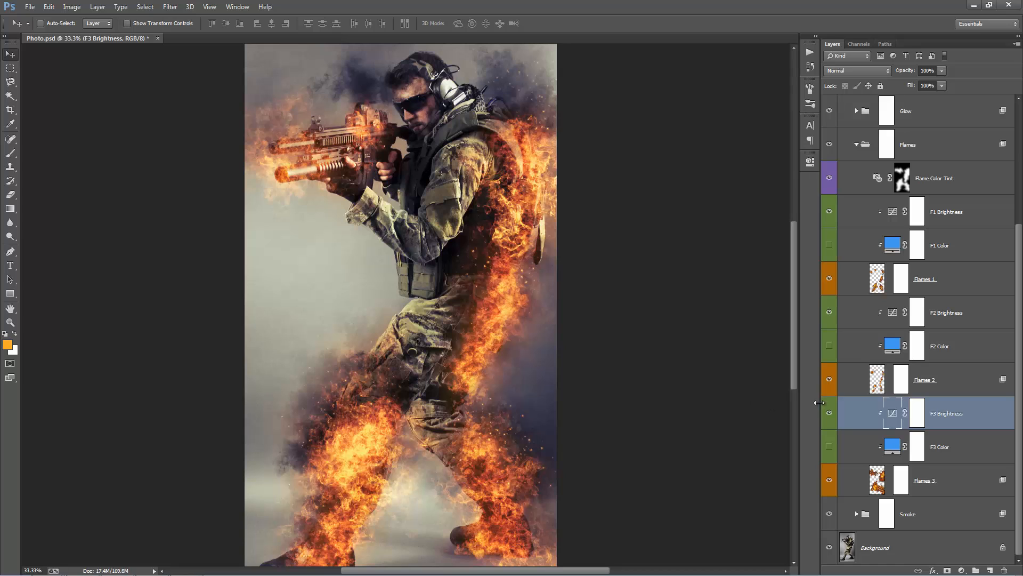
click(831, 414)
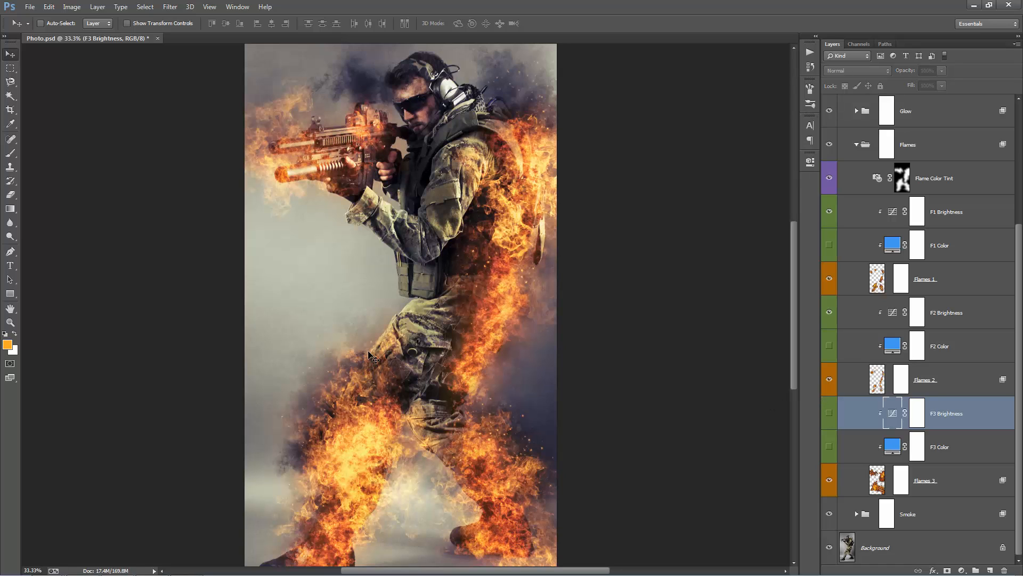
click(829, 414)
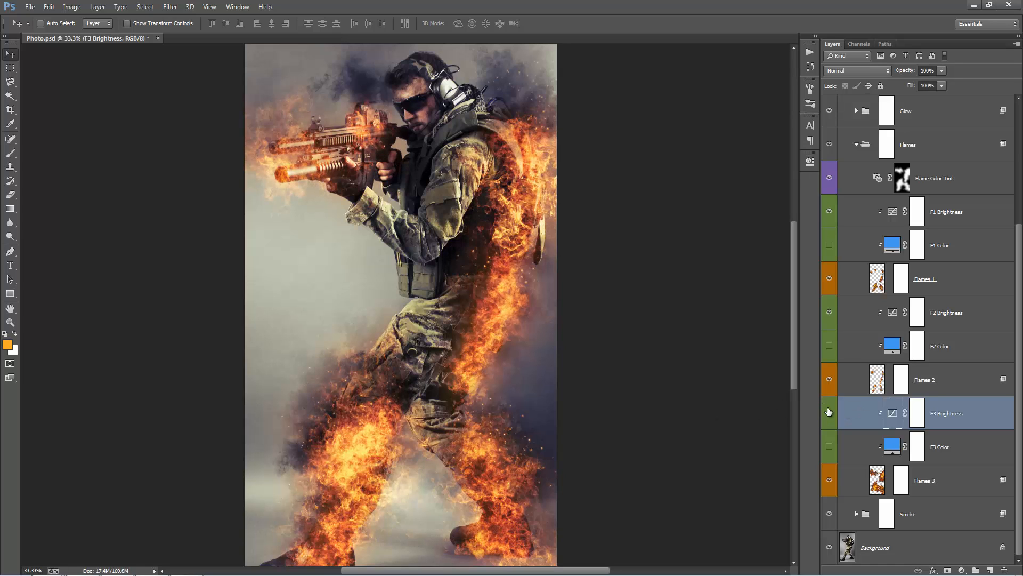
click(830, 413)
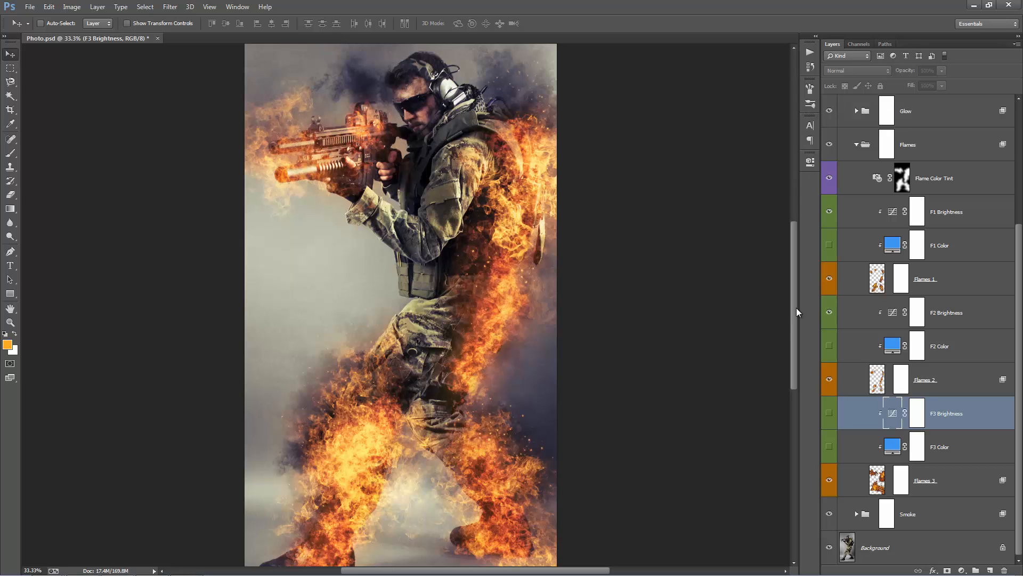
click(829, 412)
Paint the F3 Brightness mask with a 500 px black brush over the flames at the gun, front thigh and rear leg
click(916, 417)
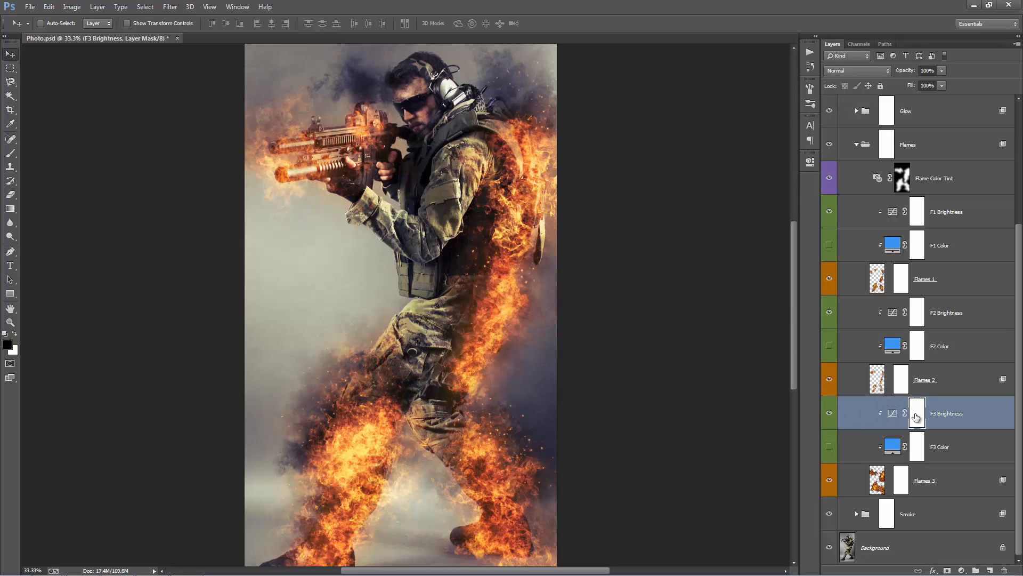
key(b)
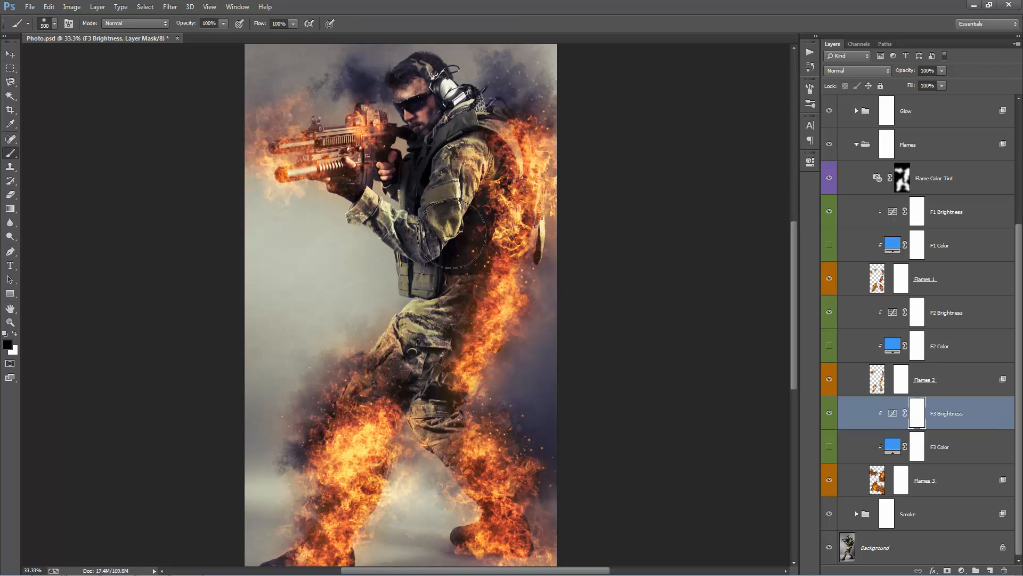
mouse_move(333, 157)
mouse_down()
mouse_move(281, 107)
mouse_move(239, 114)
mouse_up()
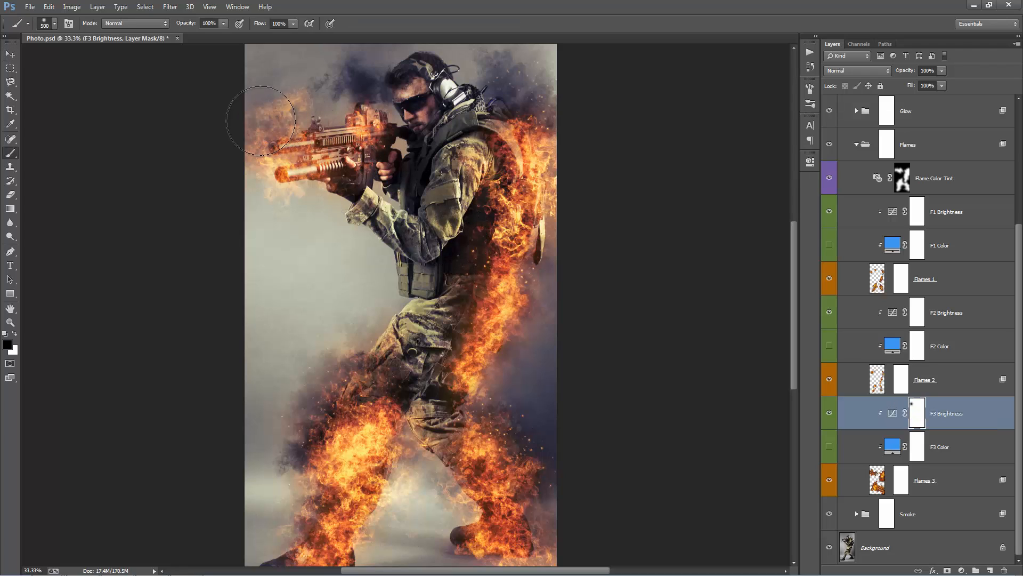
drag(354, 384, 349, 376)
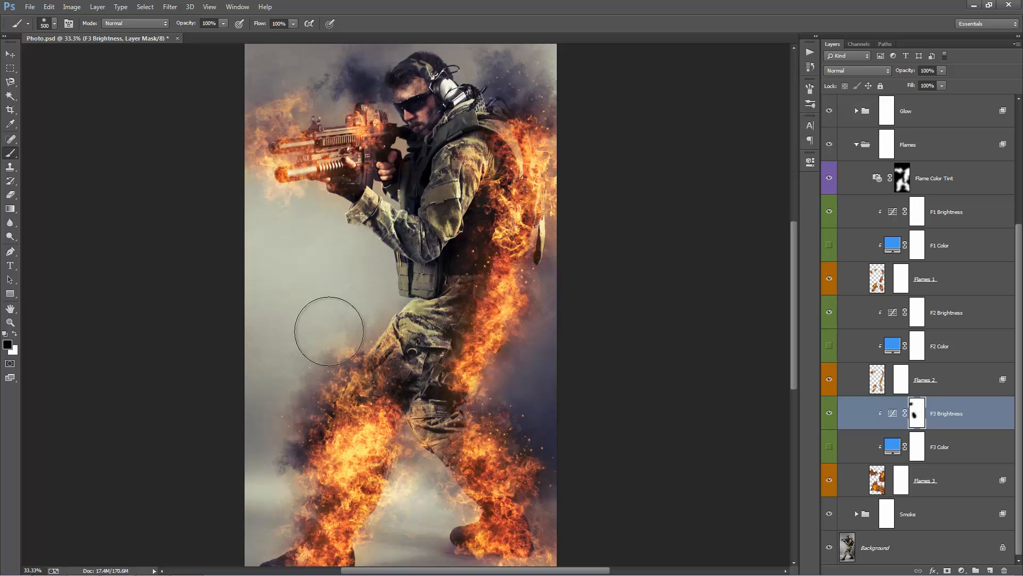
click(512, 426)
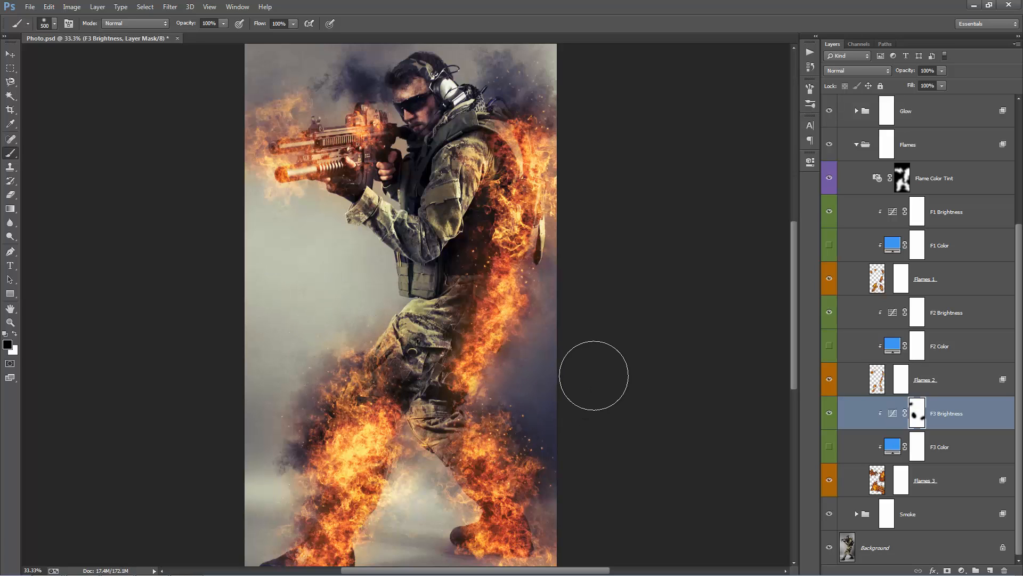
click(527, 426)
scroll(622, 414, down, 1)
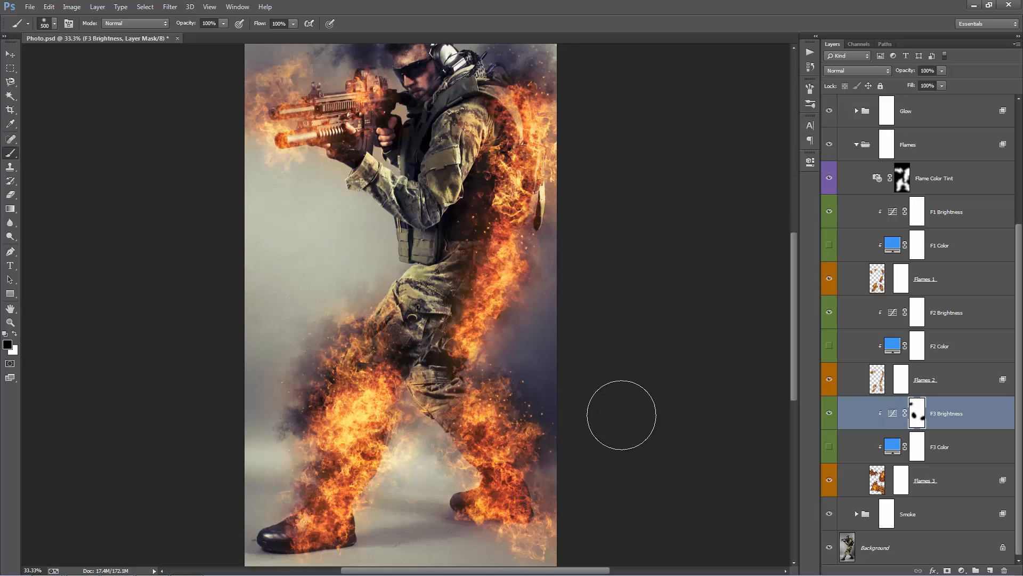
Check the effect of the painted F3 Brightness mask by hiding and showing its layer, leave it visible and switch to the Move tool
click(830, 414)
click(829, 414)
click(829, 414)
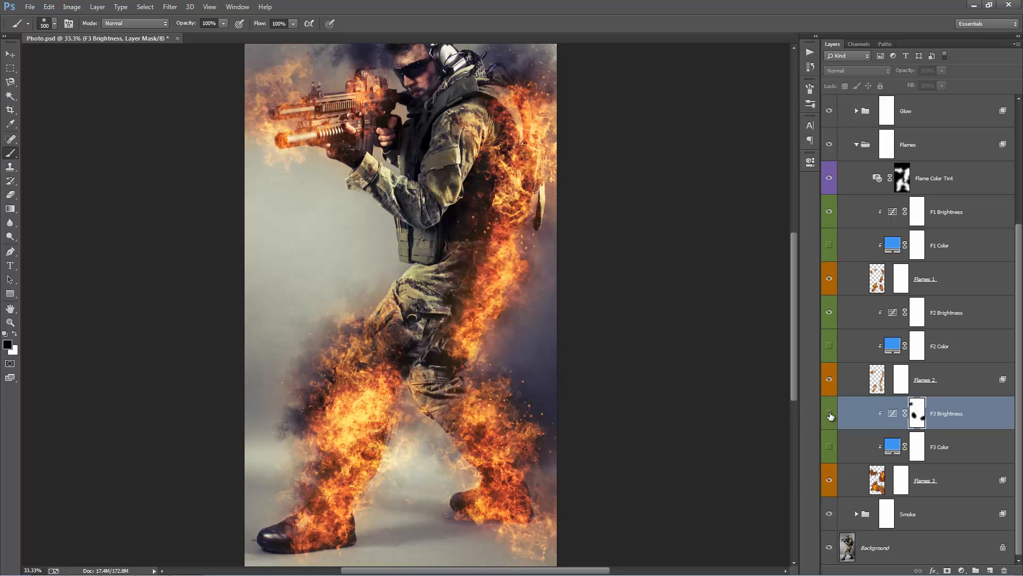
click(829, 414)
click(830, 414)
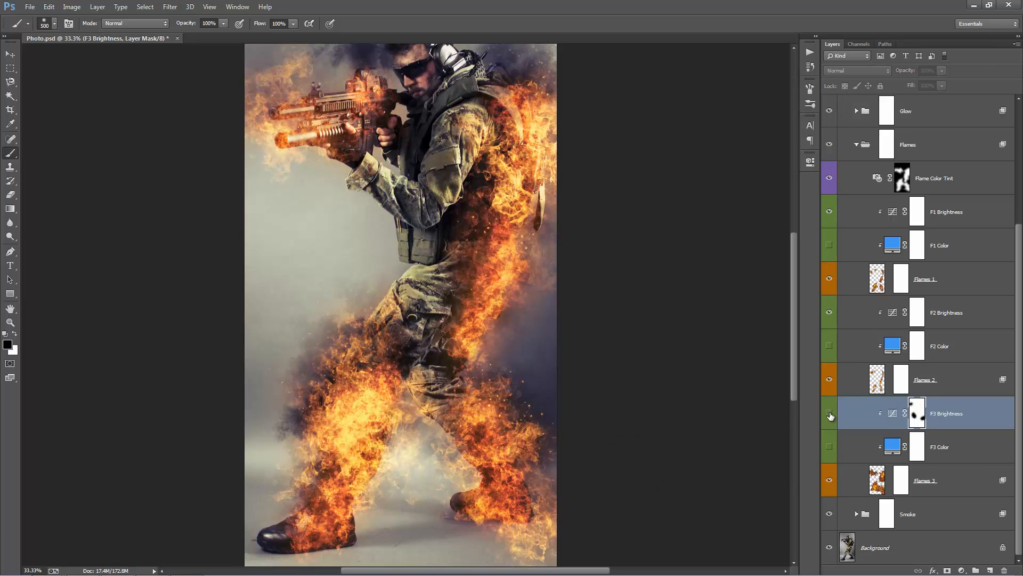
click(830, 414)
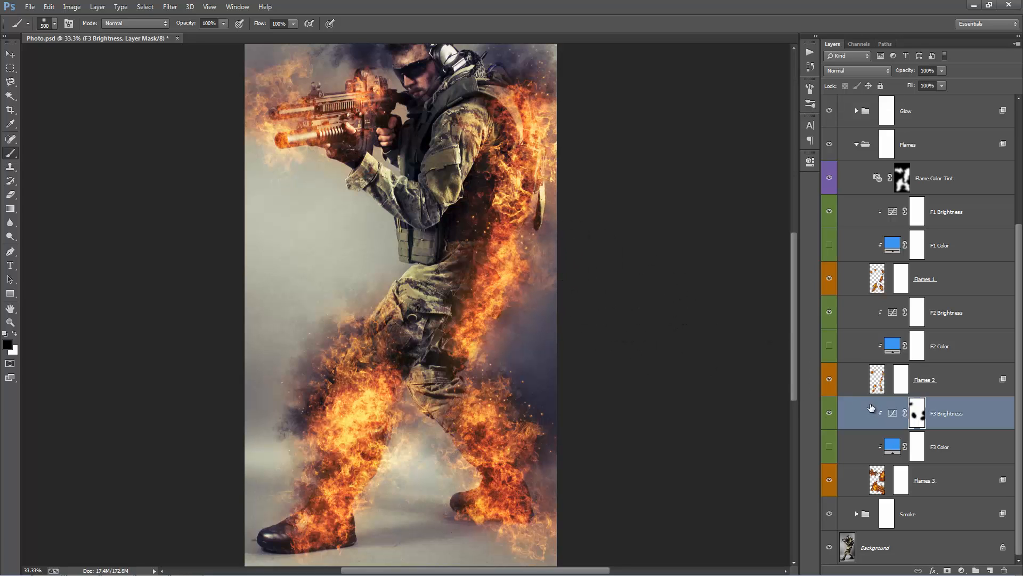
click(830, 413)
click(829, 413)
click(829, 414)
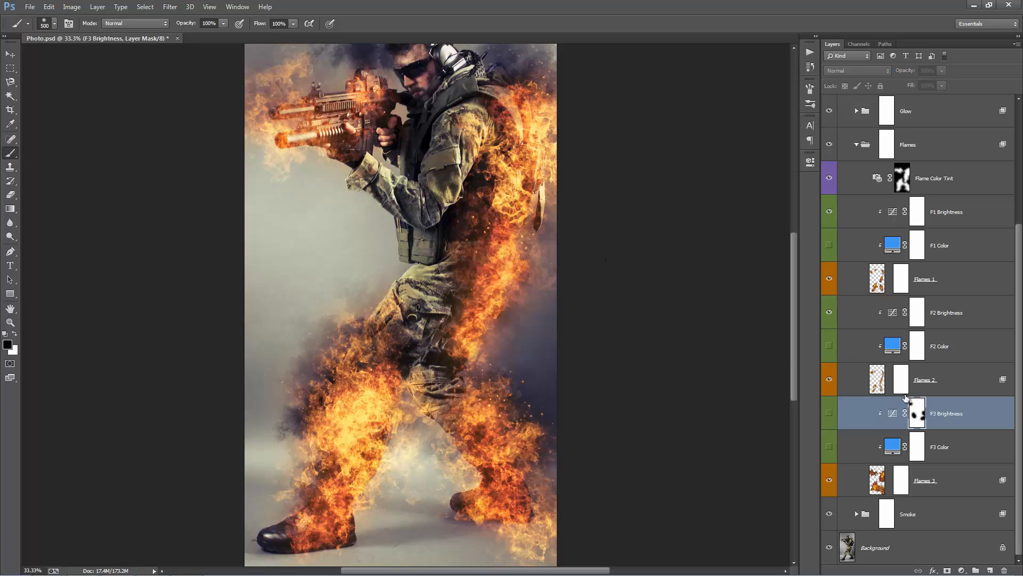
click(829, 414)
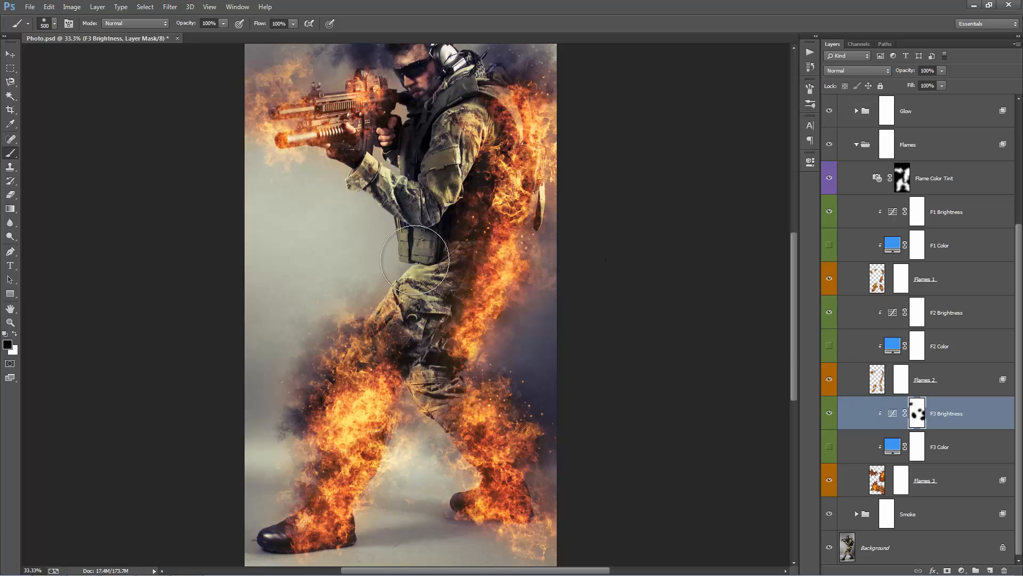
key(v)
scroll(617, 275, up, 2)
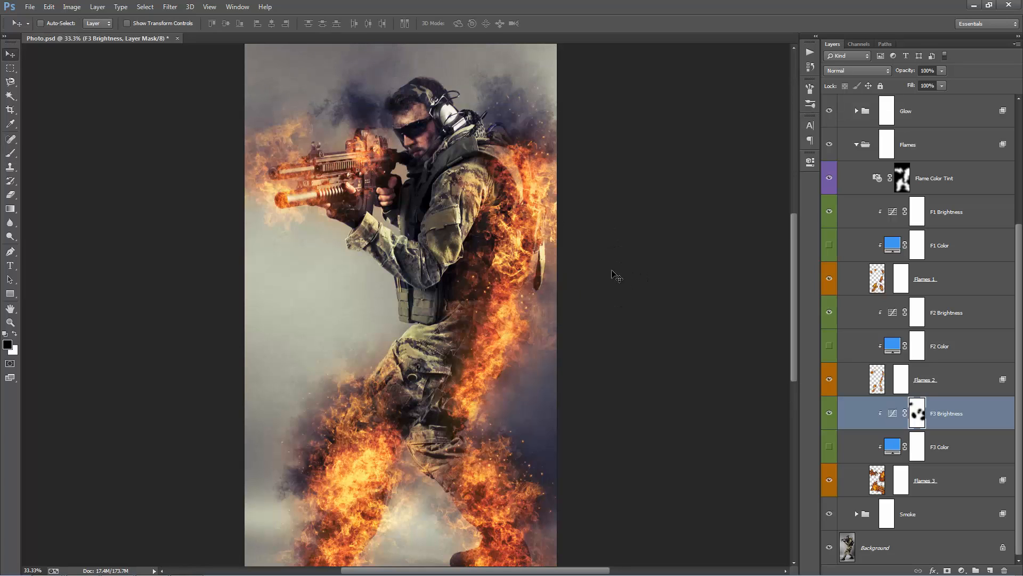
Select Flames 2, then Flames 1, and compare the fire with each of these layers hidden and shown, leaving both visible
click(946, 367)
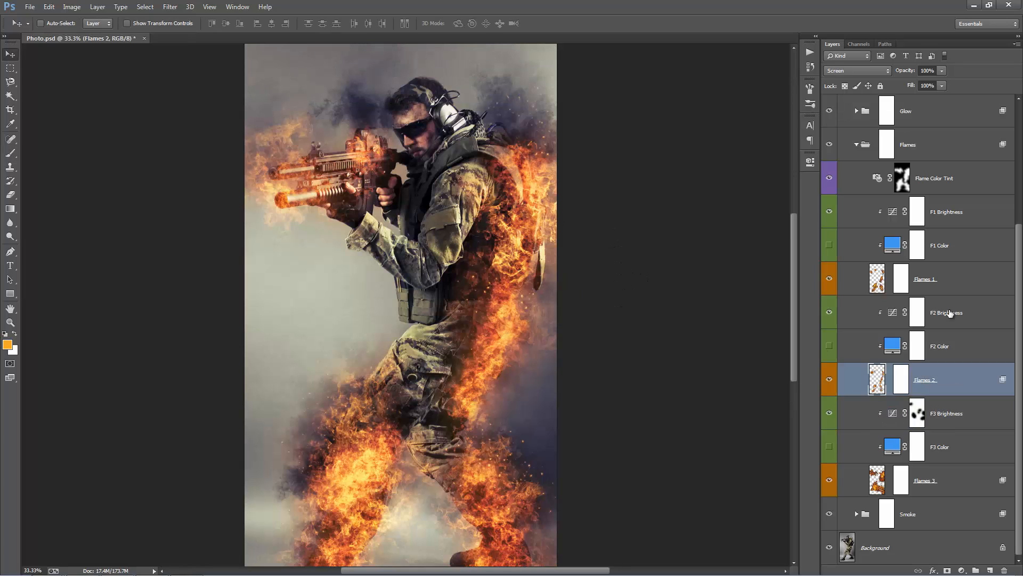
click(952, 282)
scroll(426, 176, down, 1)
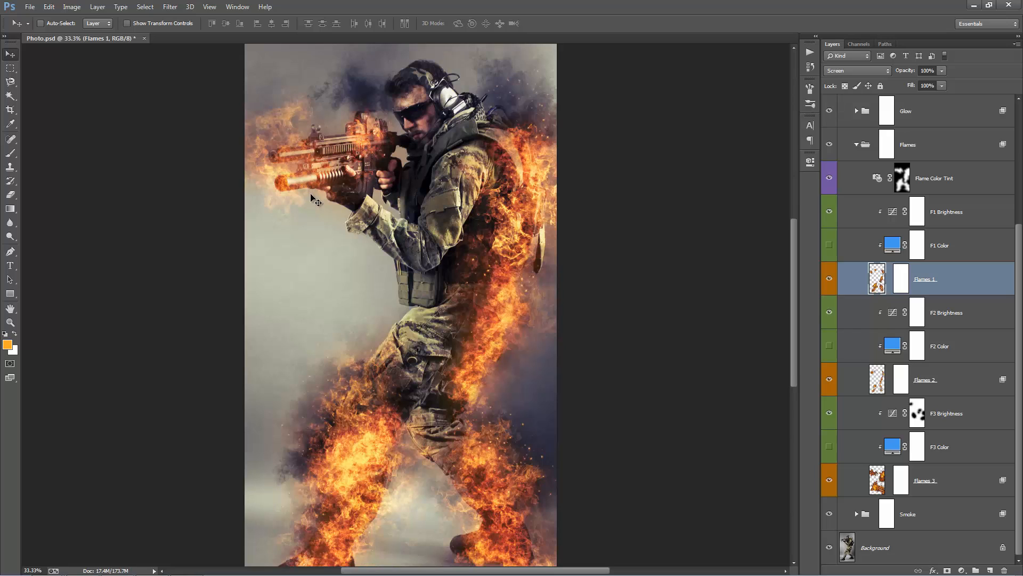
click(830, 279)
click(830, 279)
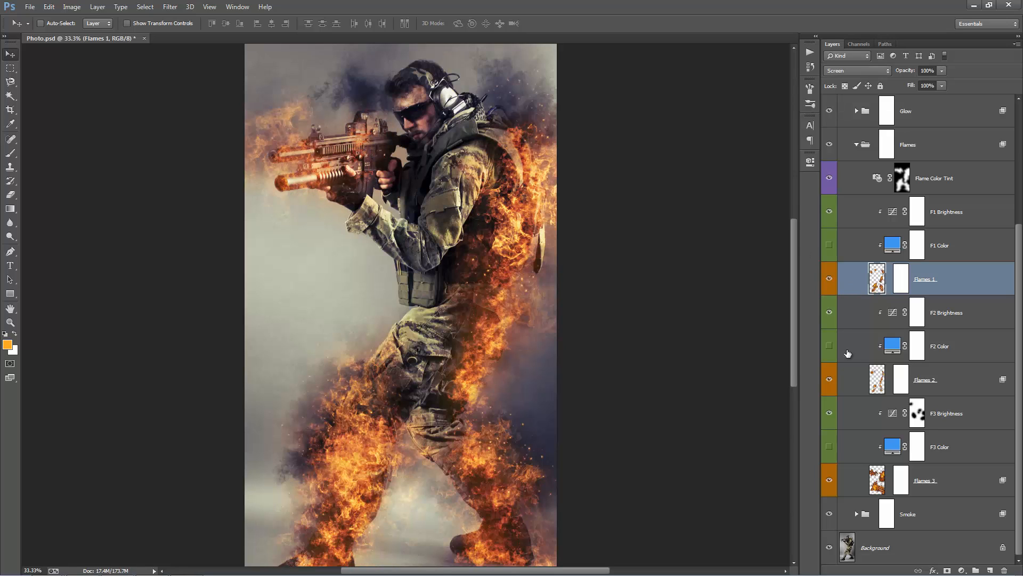
click(829, 379)
click(830, 379)
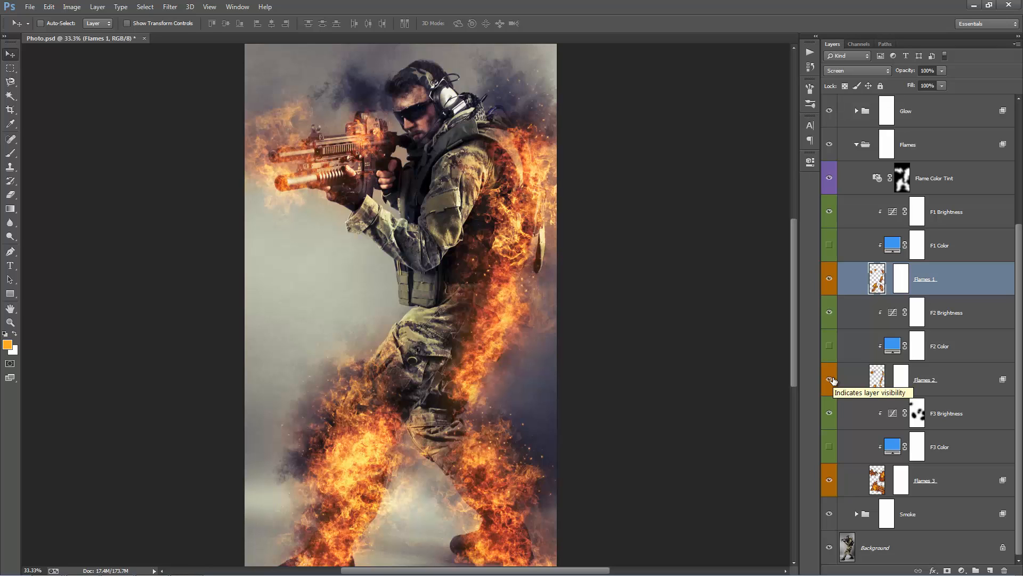
click(831, 379)
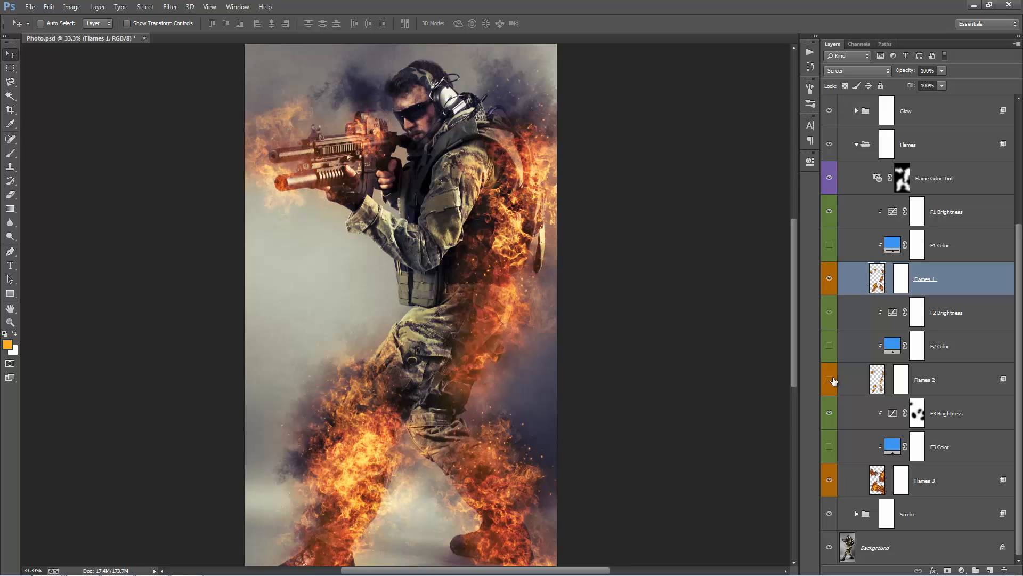
click(831, 379)
click(830, 279)
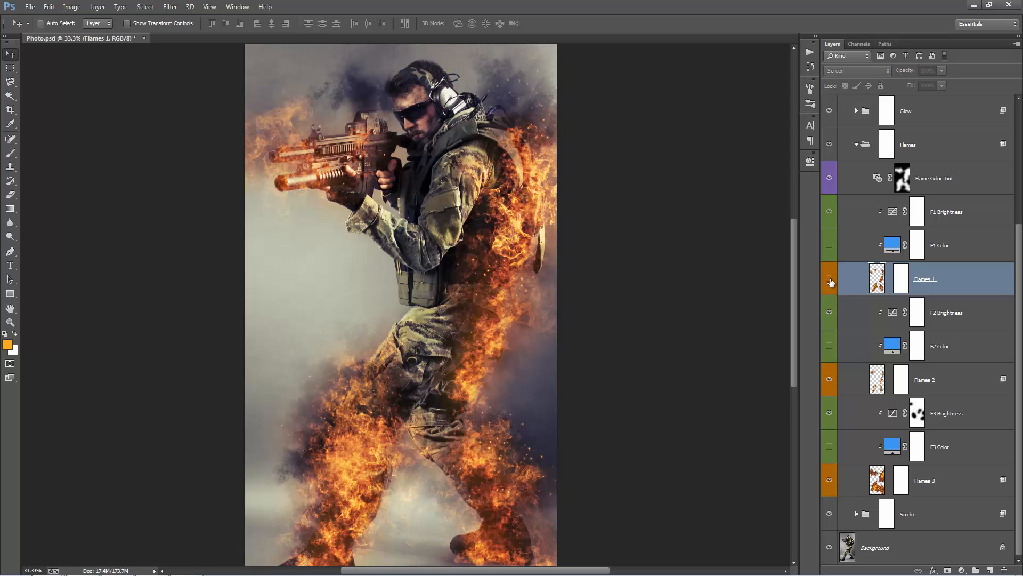
click(829, 279)
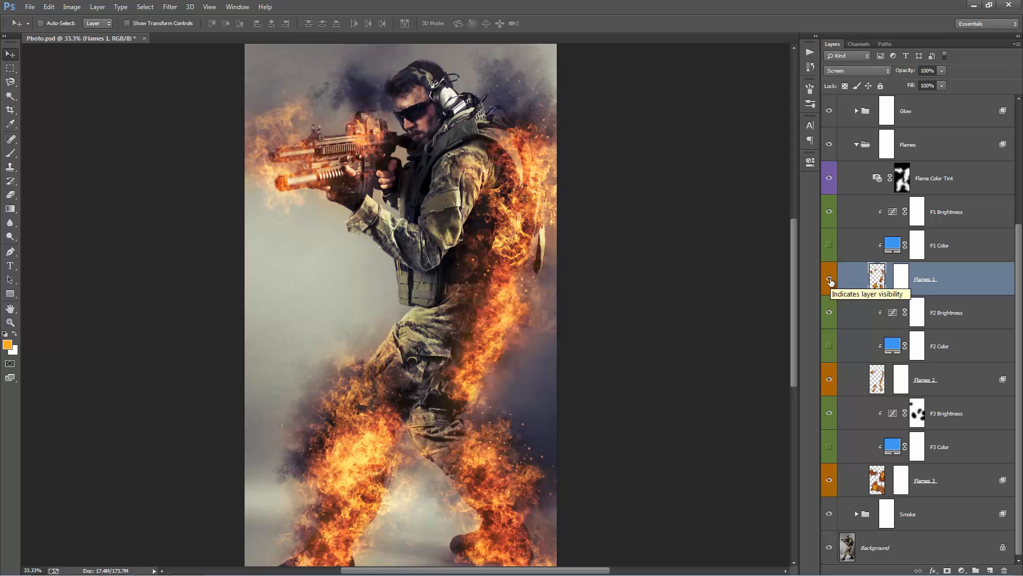
Check the F1 Brightness and F2 Brightness adjustments by hiding and showing each layer, leaving both visible
click(830, 212)
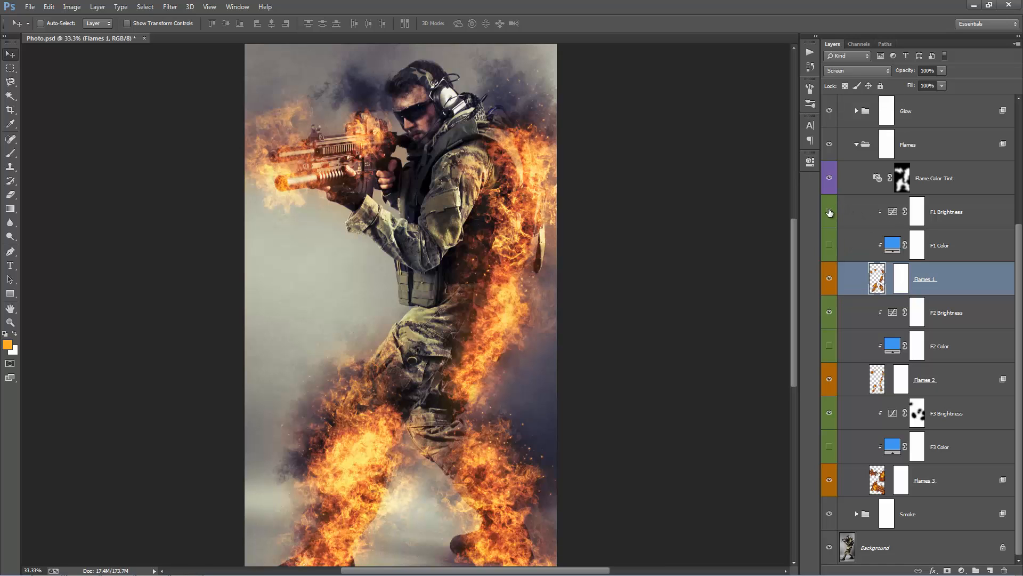
click(830, 212)
click(829, 313)
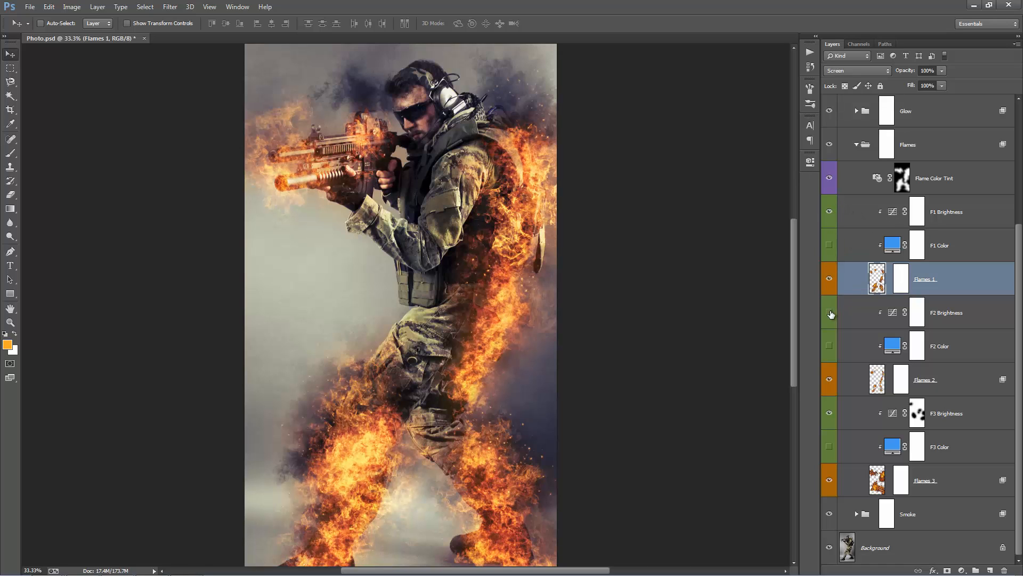
click(829, 312)
Open the F1 Brightness curve and reshape its midtones, ending with the middle point pulled slightly down
double_click(892, 211)
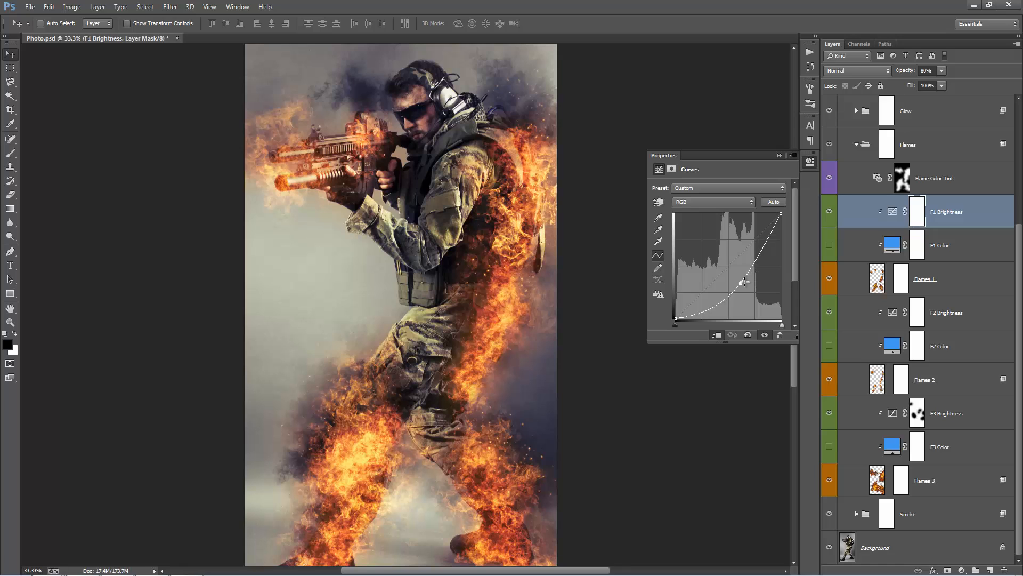
mouse_move(740, 283)
mouse_down()
mouse_move(723, 264)
mouse_move(742, 292)
mouse_move(749, 275)
mouse_move(762, 304)
mouse_move(729, 277)
mouse_up()
mouse_move(738, 283)
mouse_down()
mouse_move(761, 306)
mouse_move(715, 263)
mouse_move(740, 288)
mouse_up()
click(779, 155)
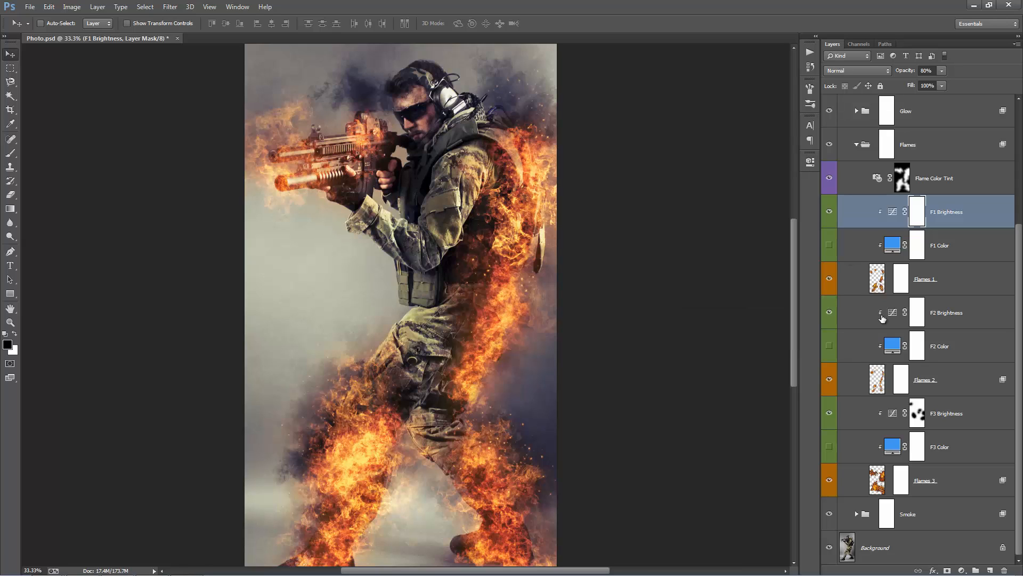
Turn on the blue F3 Color layer and compare the flames with and without it, leaving it visible
click(951, 395)
click(961, 448)
click(828, 447)
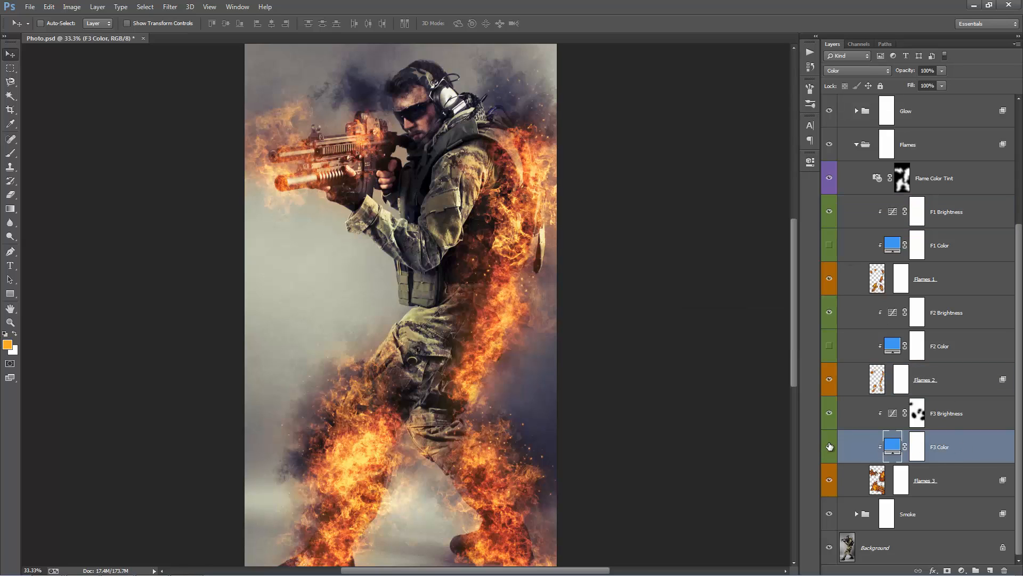
click(830, 447)
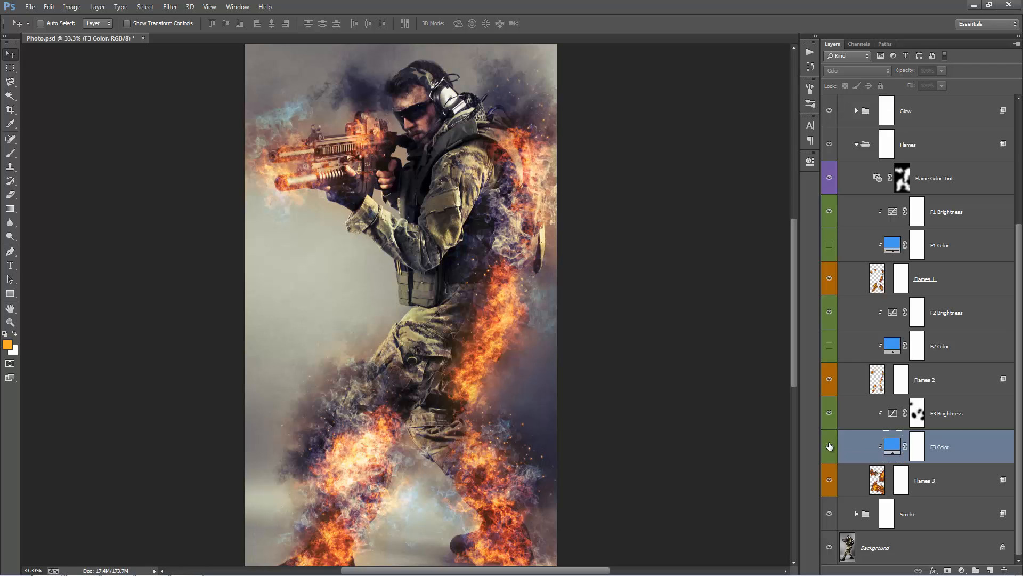
click(829, 447)
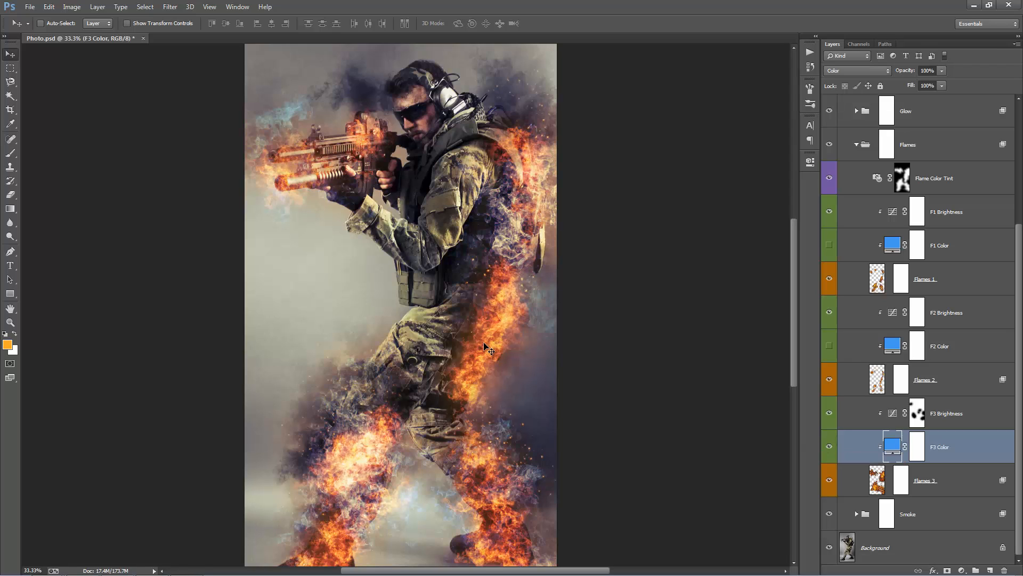
click(931, 484)
click(954, 444)
click(943, 472)
click(953, 454)
Open the Flame Color Tint photo filter settings to review its filter and density, and close them without changes
click(939, 182)
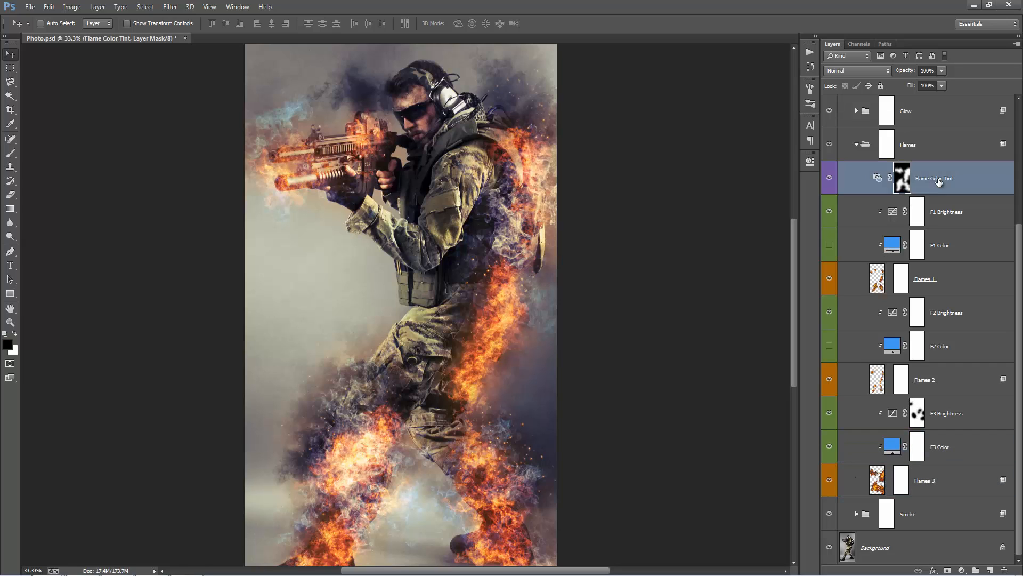
double_click(877, 178)
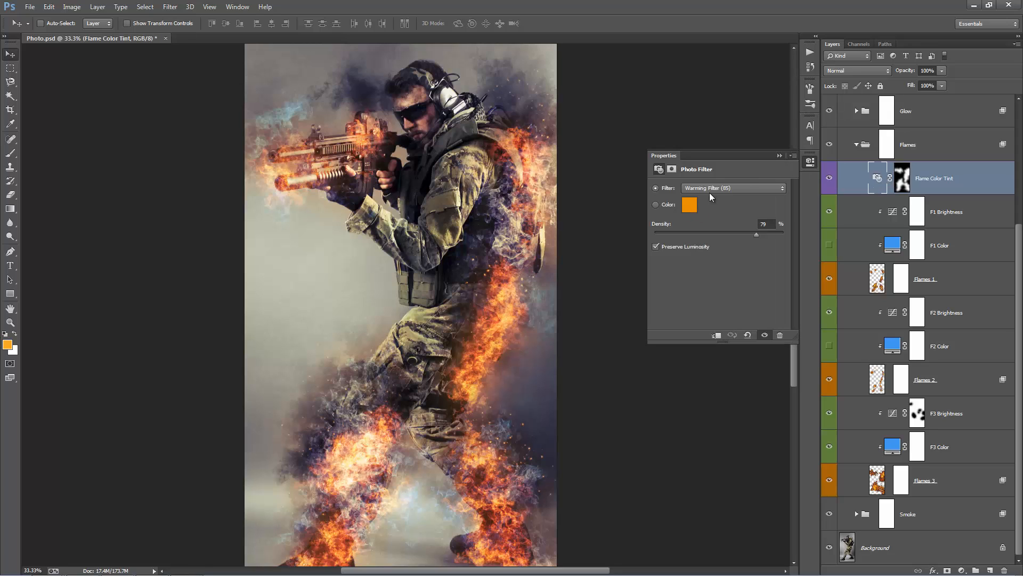
click(779, 156)
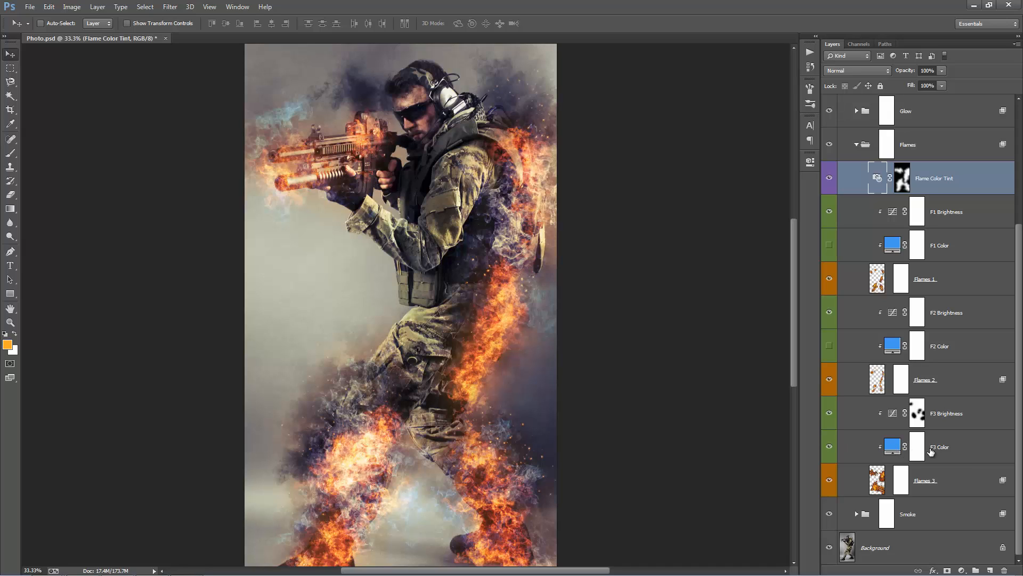
Compare the flames with the Flame Color Tint layer hidden and shown, leaving it visible
click(828, 177)
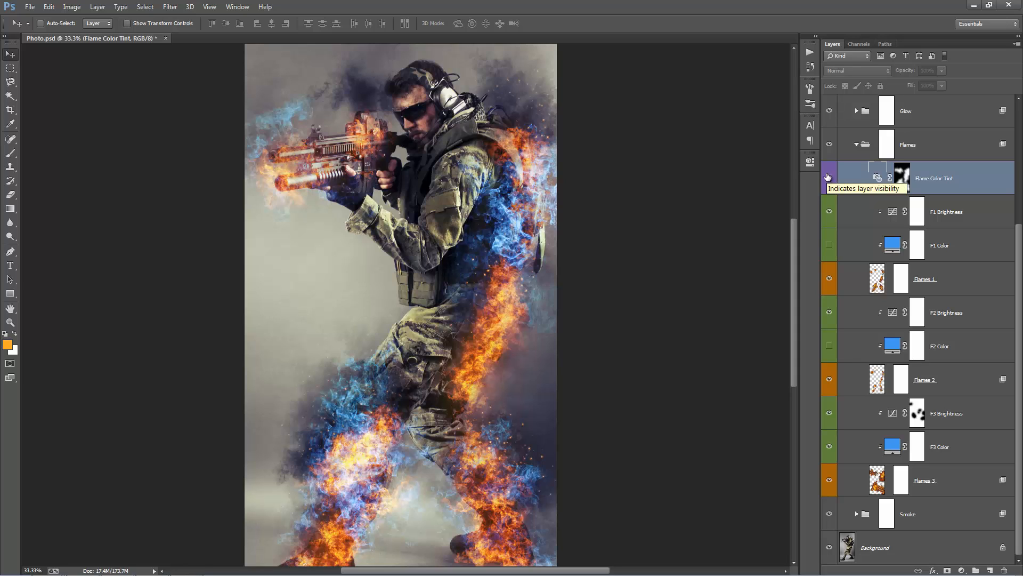
click(828, 177)
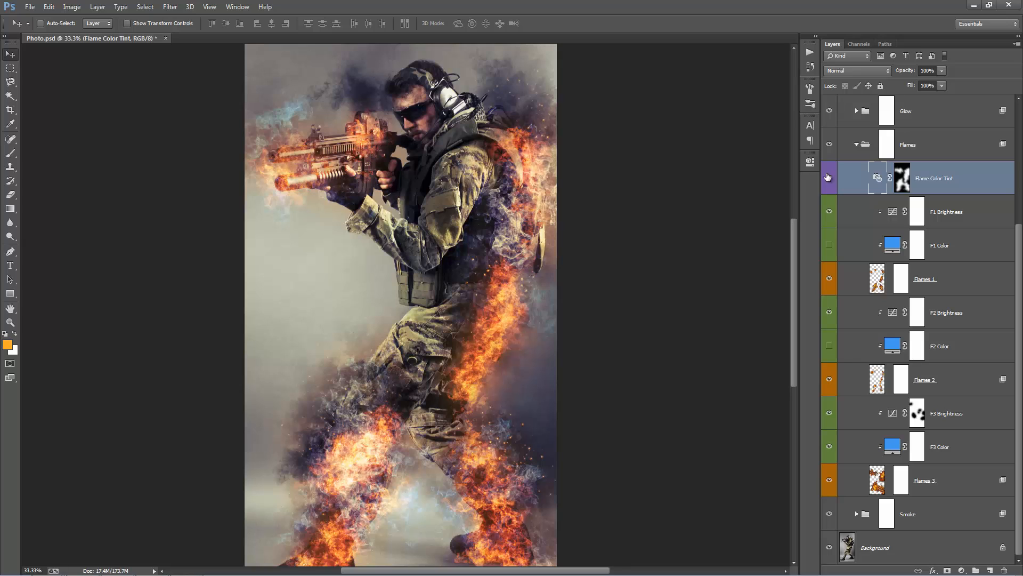
click(828, 177)
click(827, 177)
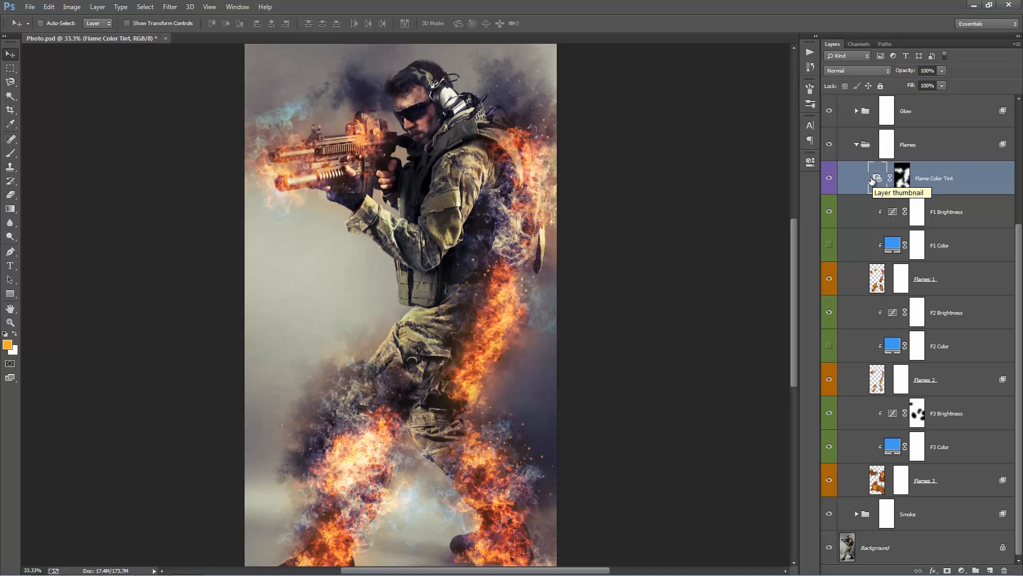
click(829, 178)
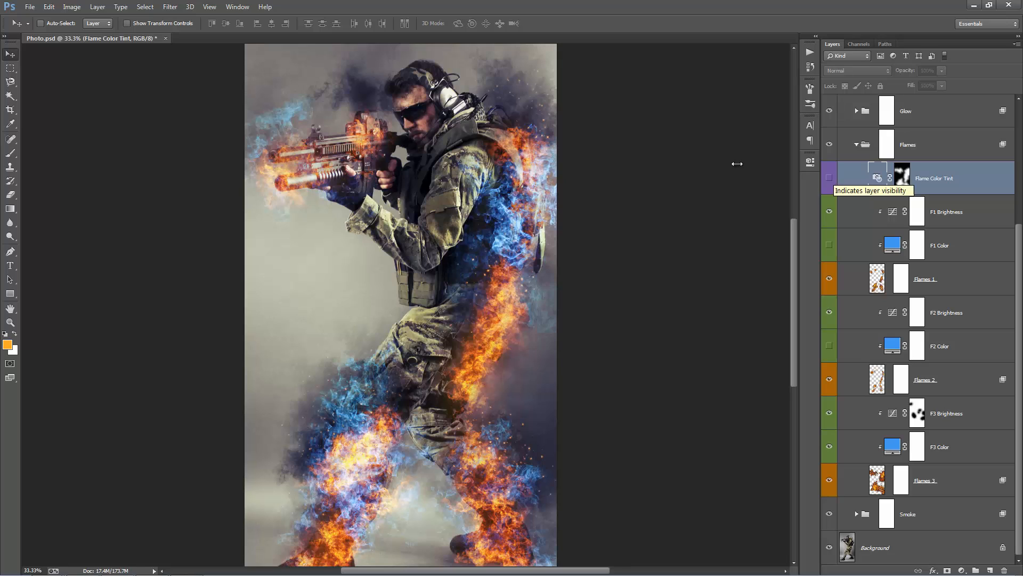
click(827, 178)
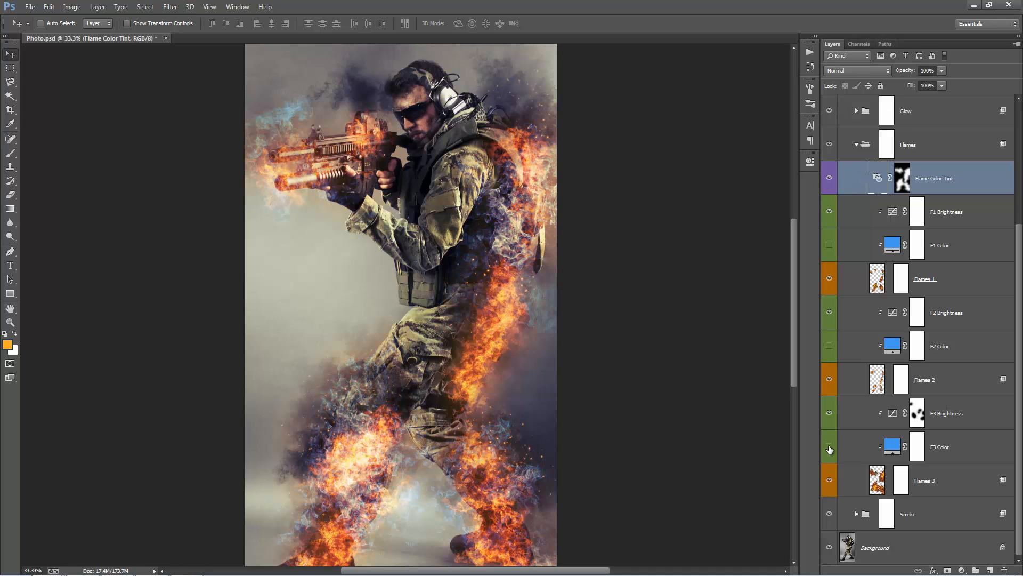
Hide the F3 Color layer, and select and collapse the Flames group
click(830, 446)
click(862, 148)
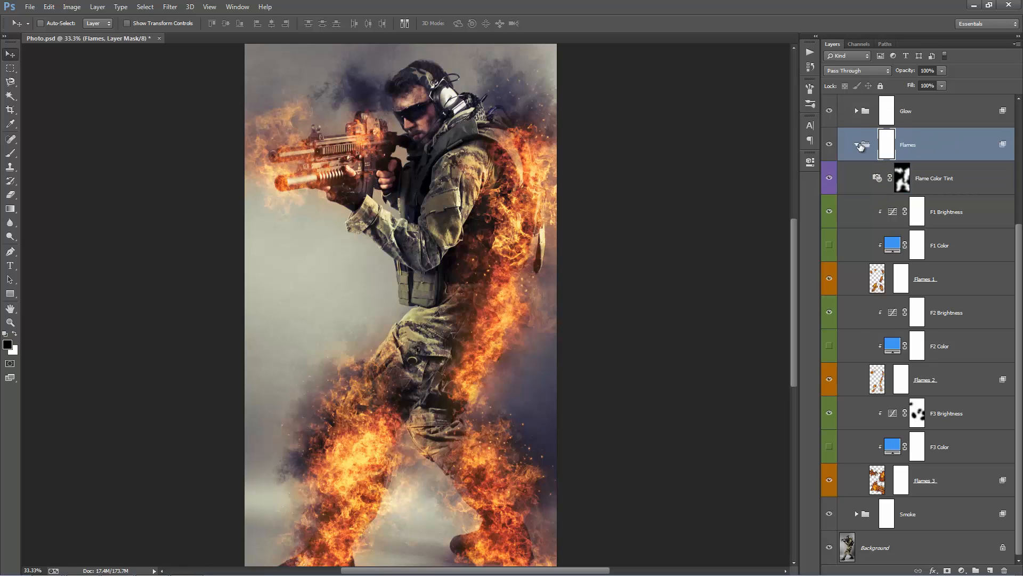
click(857, 145)
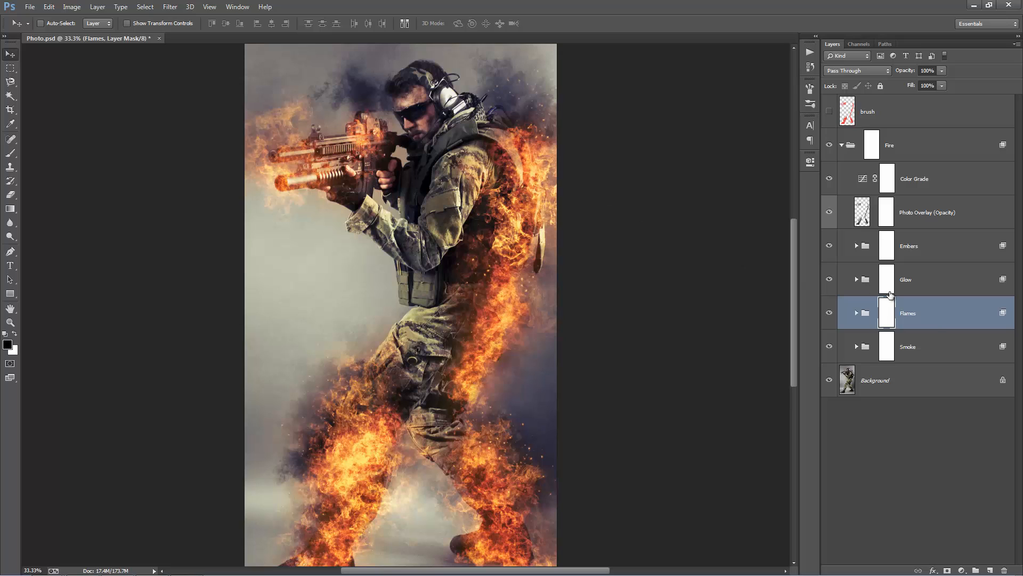
Try a duplicate of the Flames group to intensify the fire, look through its layers, and delete the copy
key(ctrl+j)
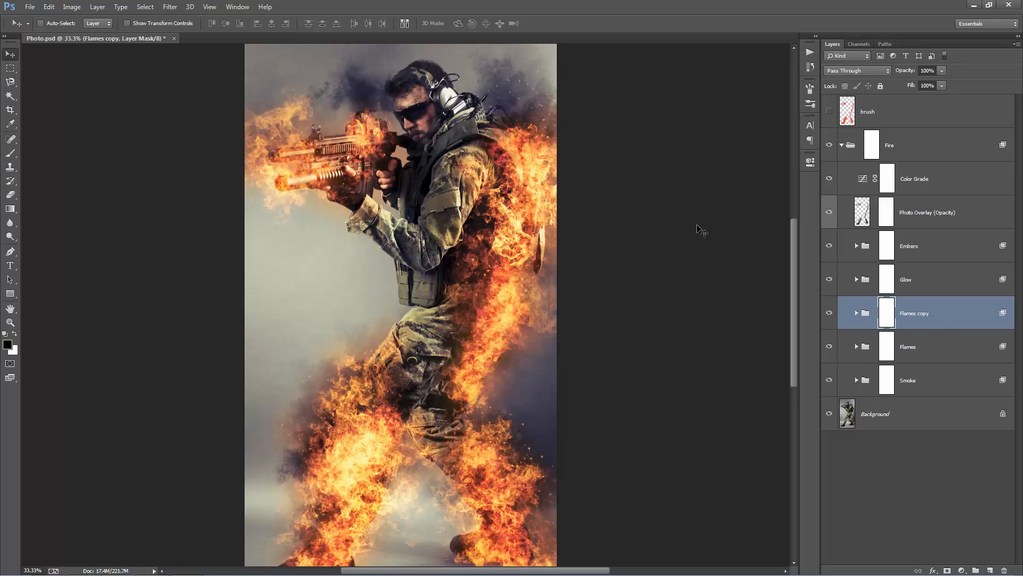
scroll(702, 230, down, 1)
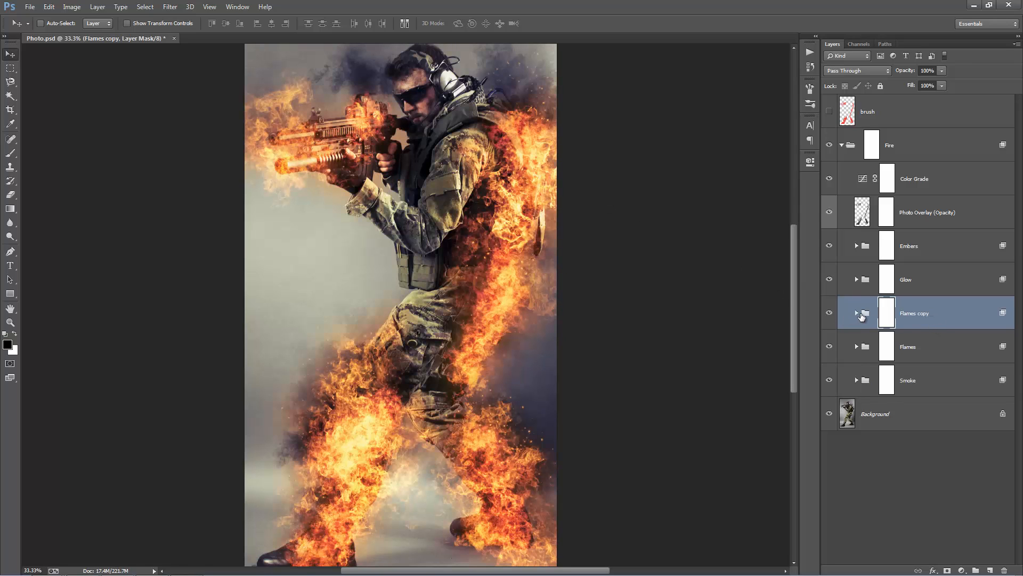
click(861, 315)
click(856, 314)
scroll(906, 410, down, 3)
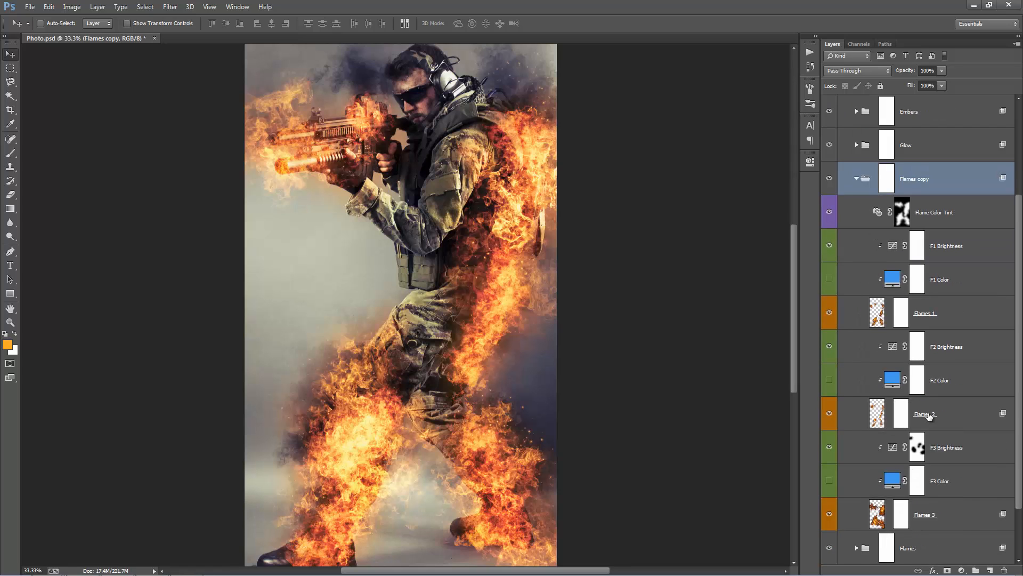
scroll(927, 373, up, 3)
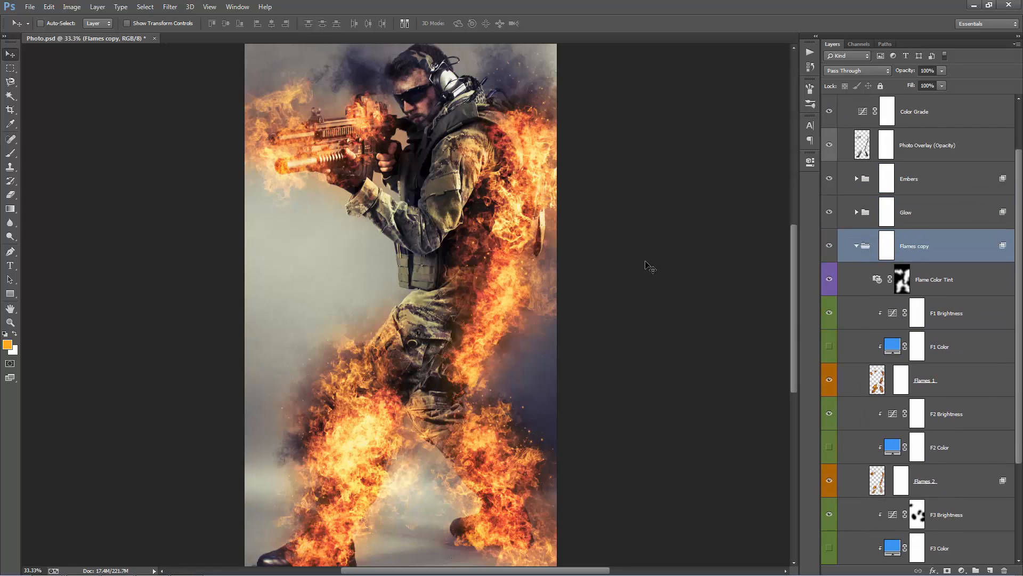
key(Delete)
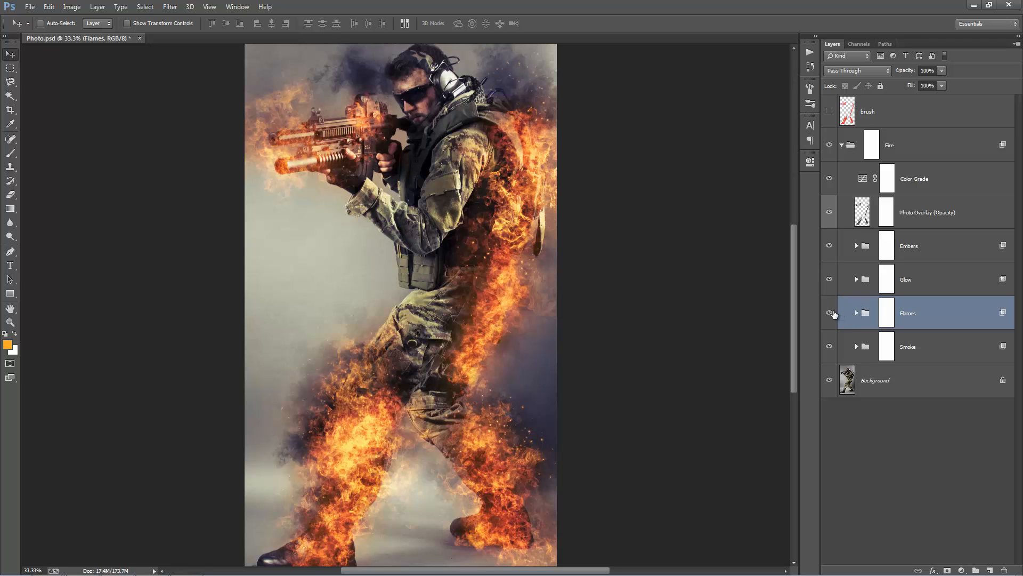
Select the Smoke group's mask and compare the image with the group hidden and shown, leaving it visible
click(886, 346)
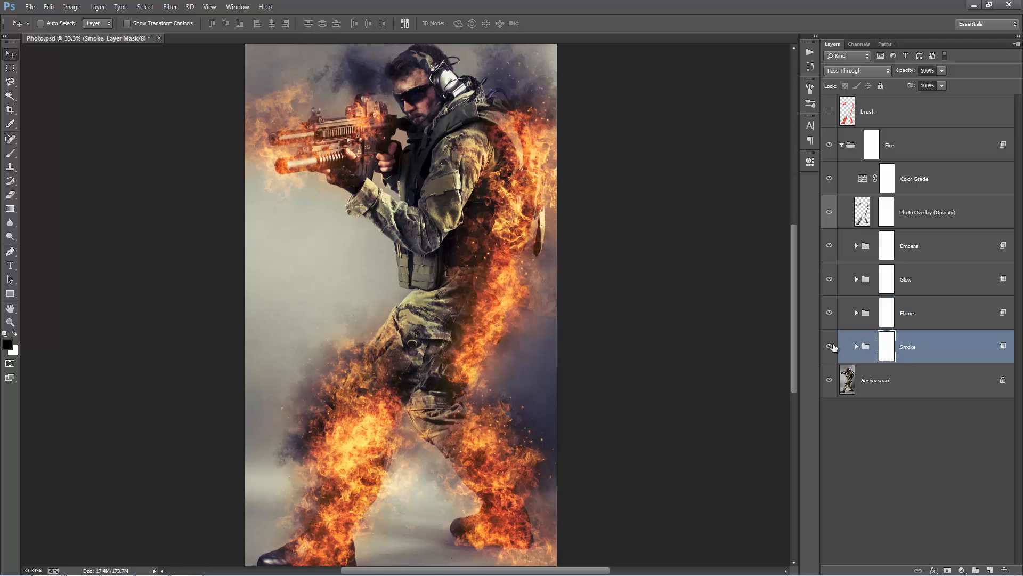
click(830, 344)
click(830, 347)
click(829, 348)
click(828, 350)
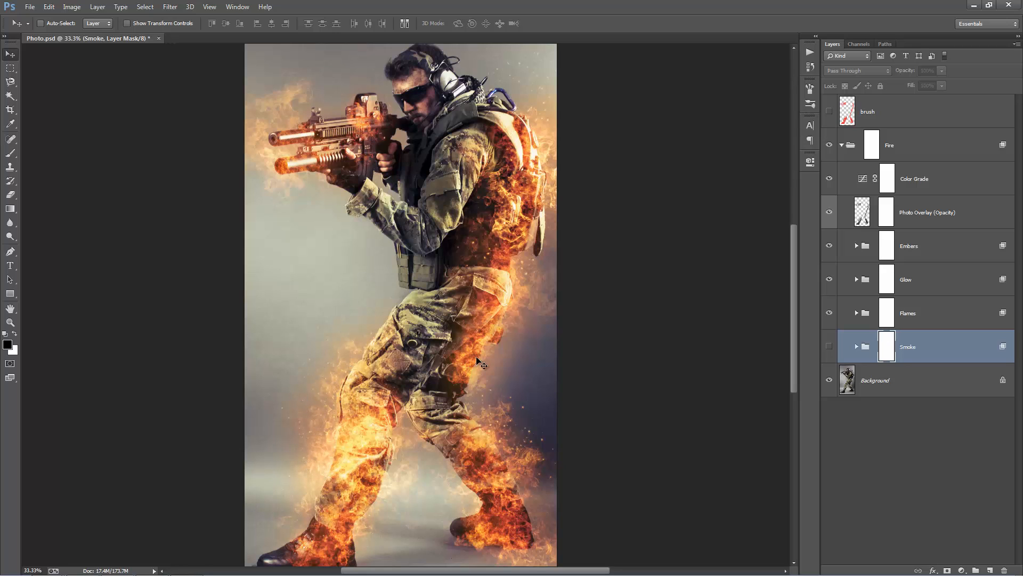
click(829, 347)
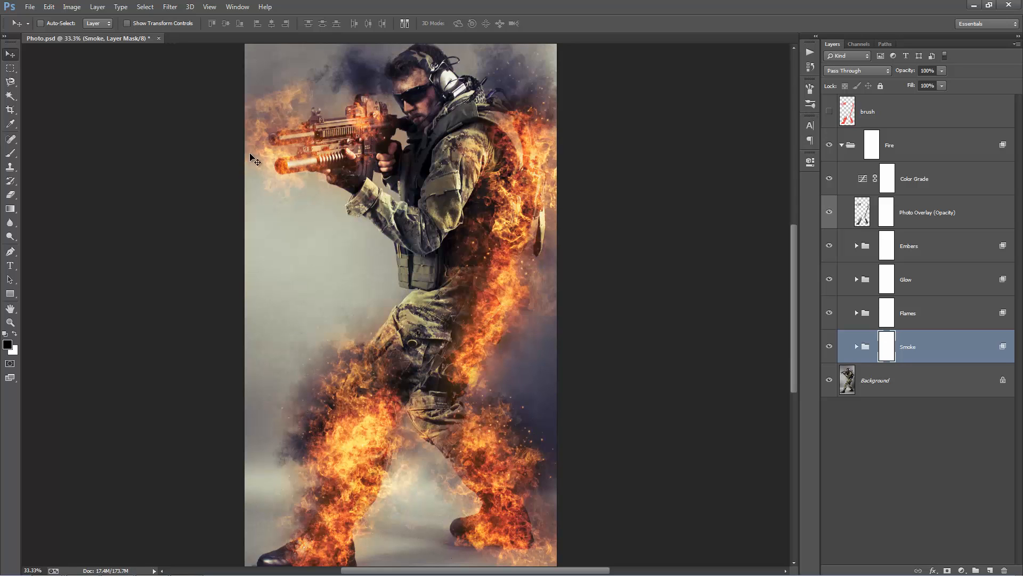
click(829, 346)
click(828, 346)
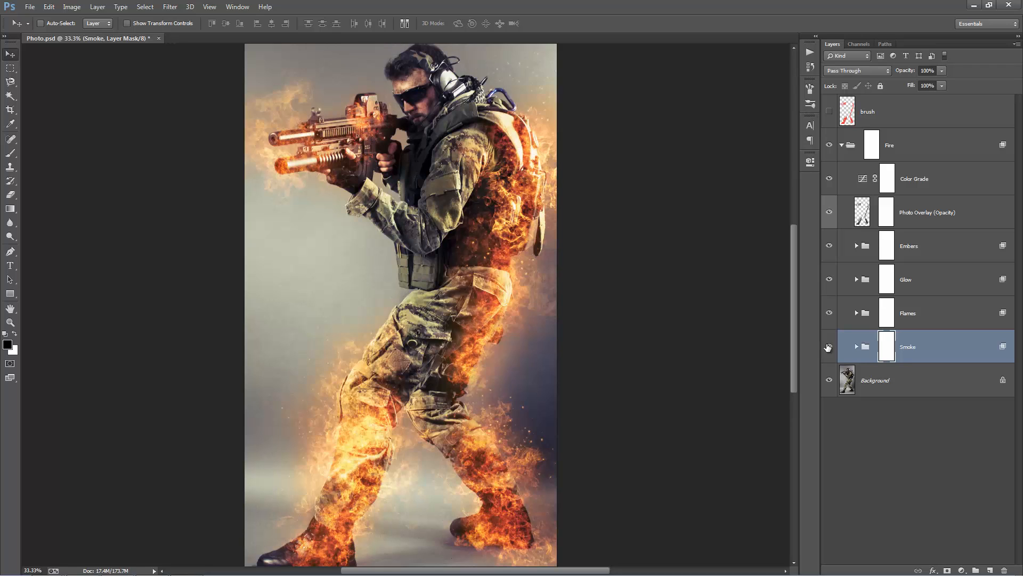
click(829, 346)
click(829, 346)
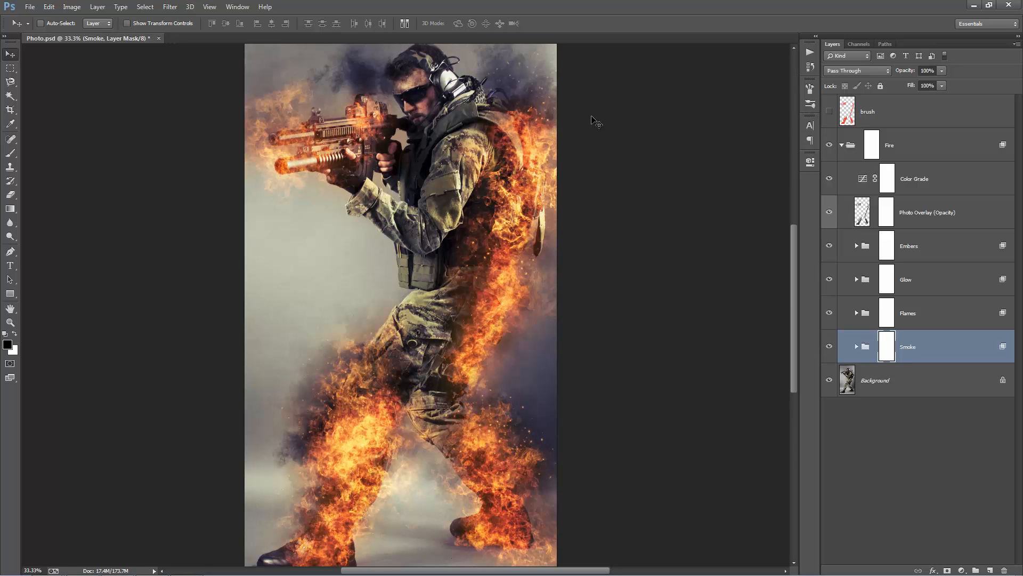
click(828, 345)
click(829, 345)
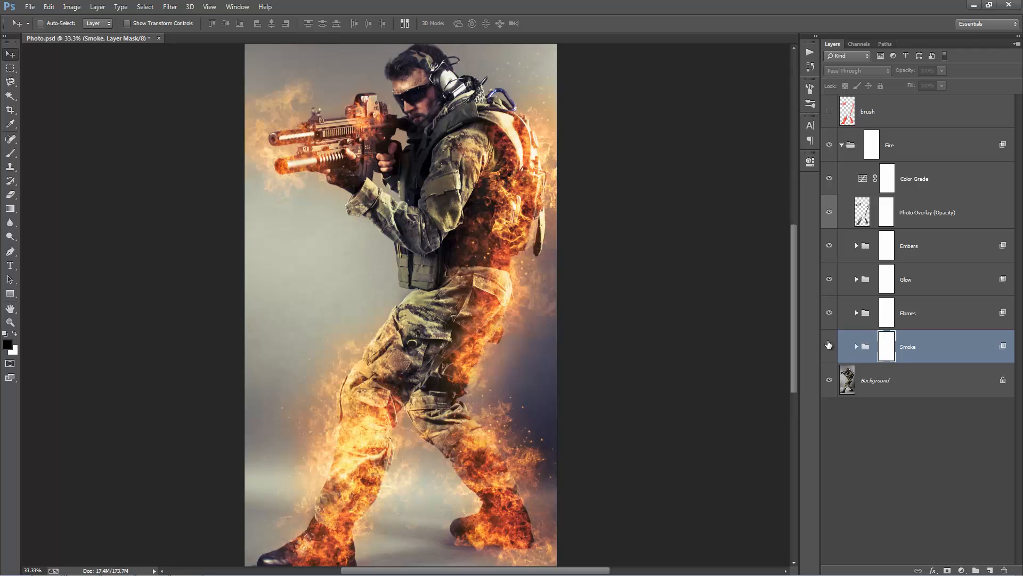
click(829, 345)
click(828, 346)
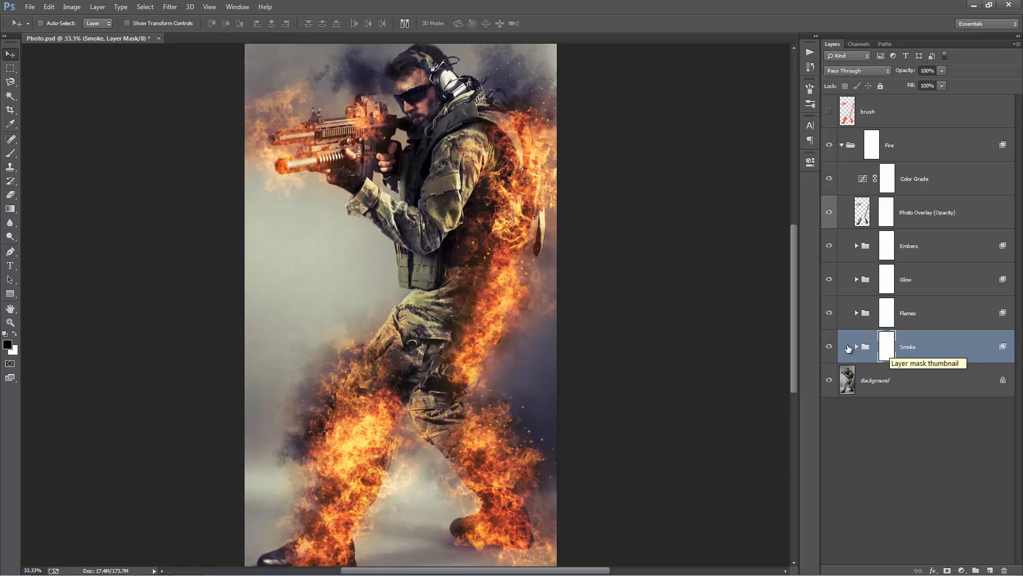
click(830, 346)
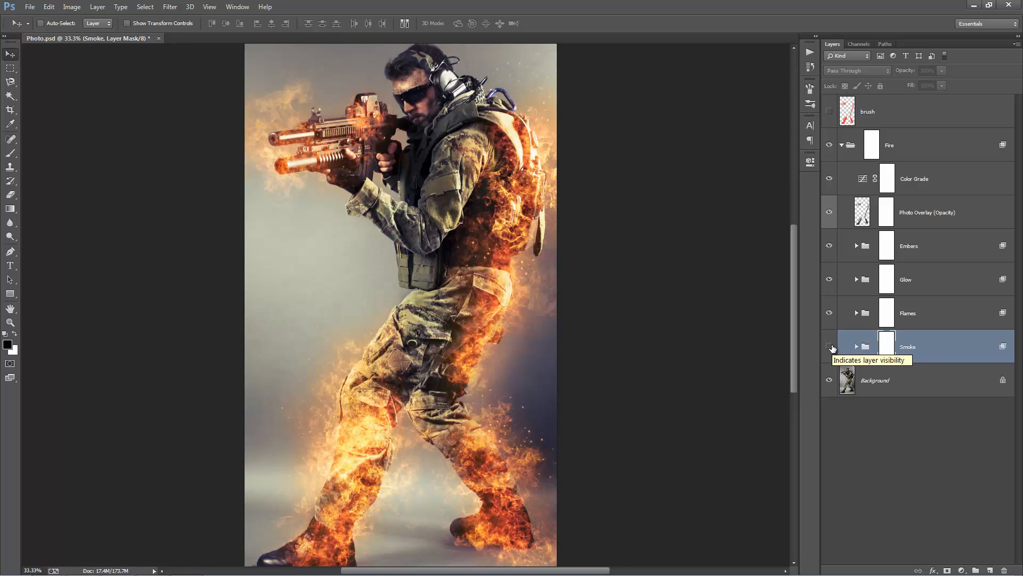
click(830, 347)
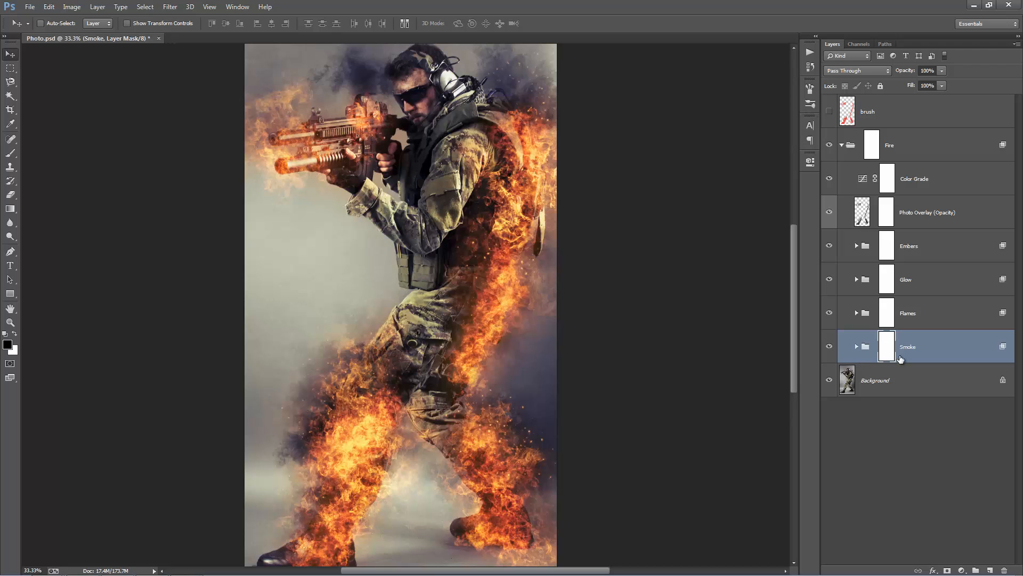
Paint black with the Brush on the Smoke group's mask over the front leg and along the soldier's back
key(b)
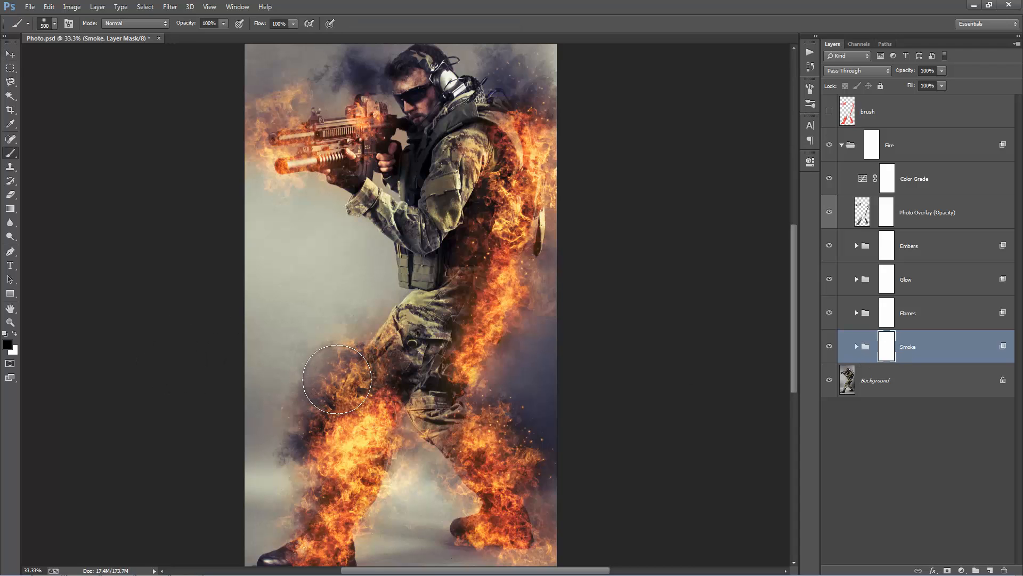
mouse_move(337, 379)
mouse_down()
mouse_move(325, 460)
mouse_move(305, 436)
mouse_move(347, 338)
mouse_move(364, 383)
mouse_move(317, 485)
mouse_move(336, 439)
mouse_move(344, 249)
mouse_up()
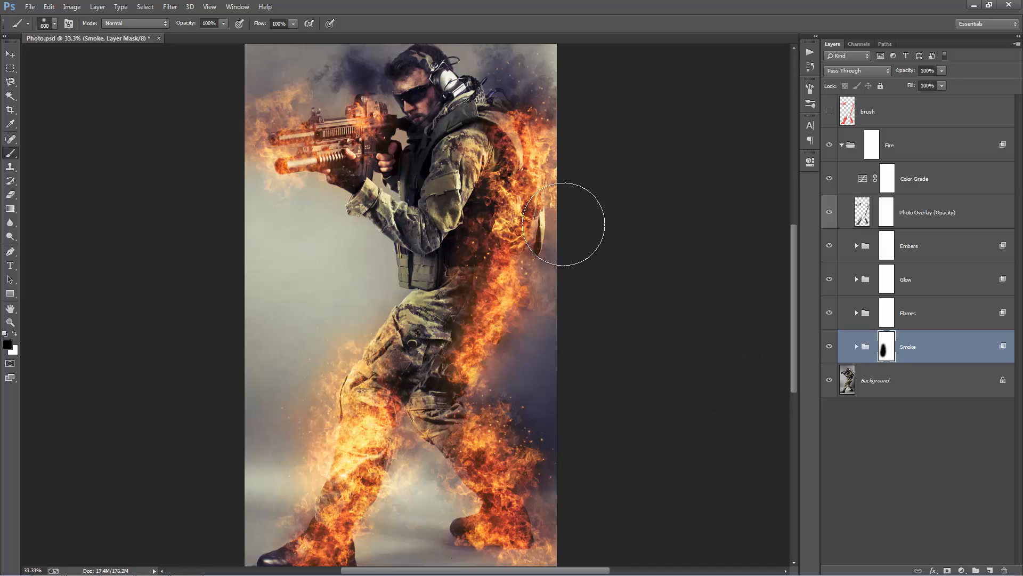
mouse_move(538, 203)
mouse_down()
mouse_move(507, 86)
mouse_move(480, 328)
mouse_up()
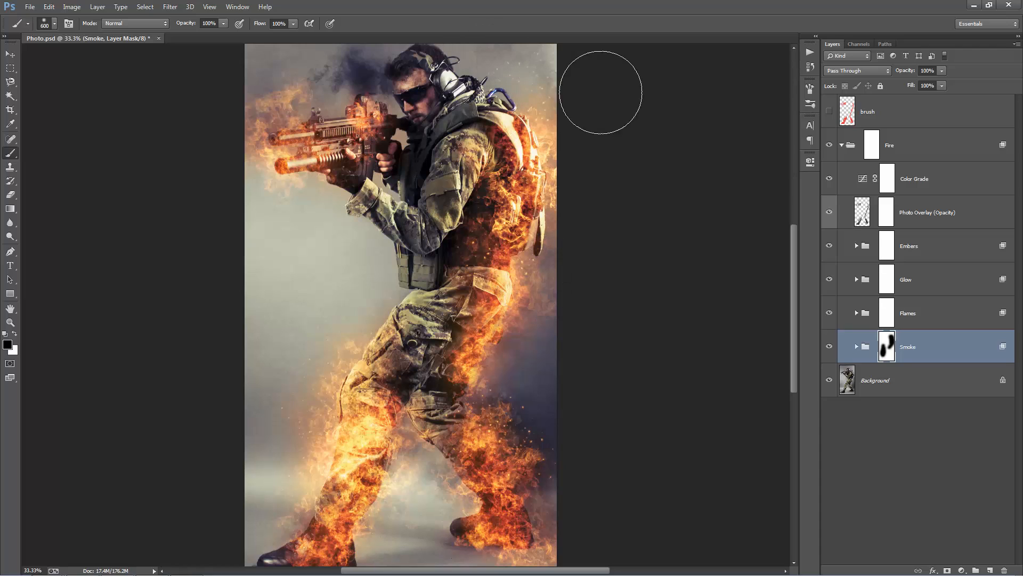
Undo the brush strokes on the Smoke group's mask
key(ctrl+alt+z)
key(ctrl+alt+z)
key(ctrl+alt+z)
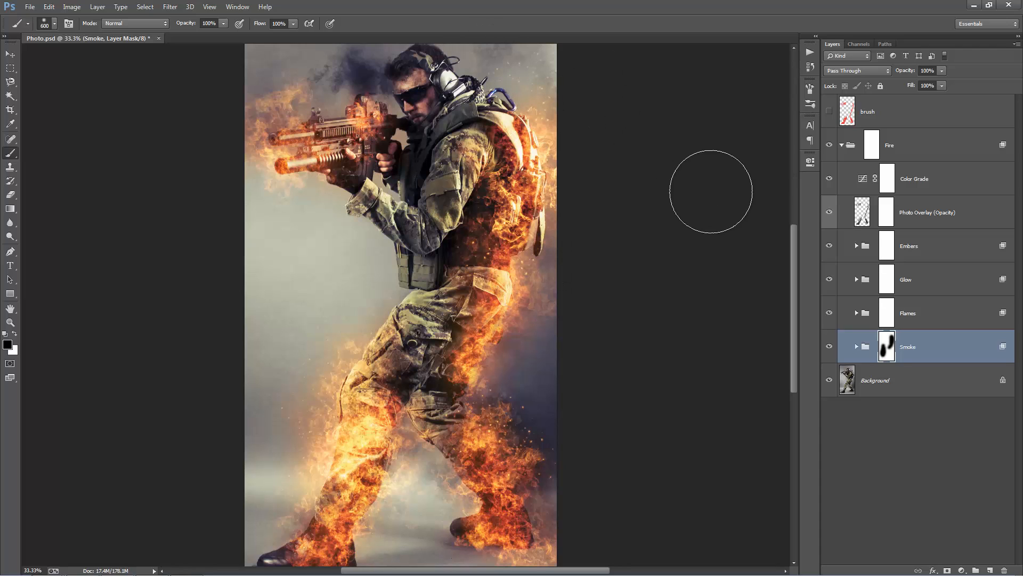
key(ctrl+alt+z)
key(ctrl+alt+z)
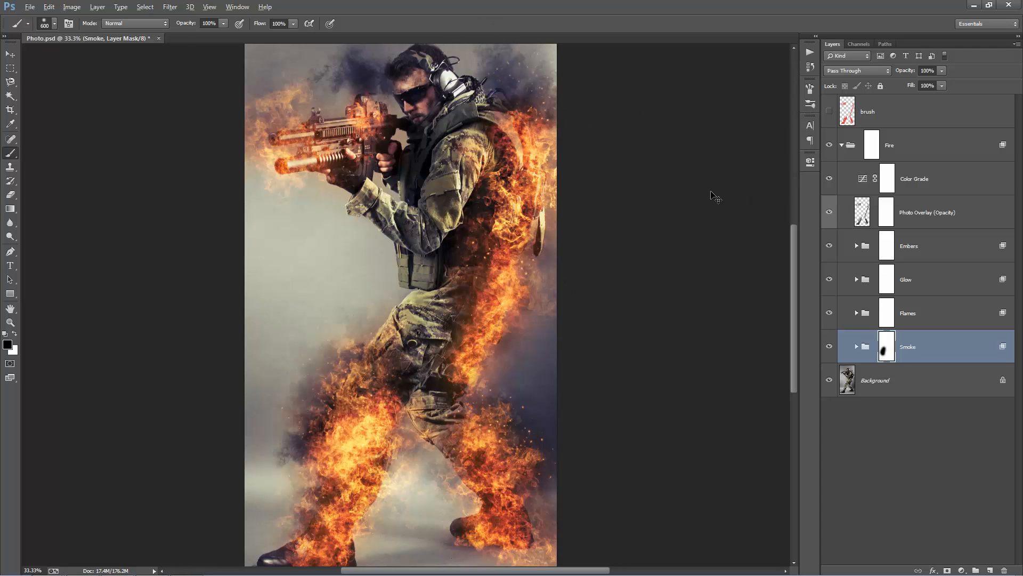
Switch to the Move tool and expand the Smoke group to show its black and white smoke layers
click(909, 344)
key(v)
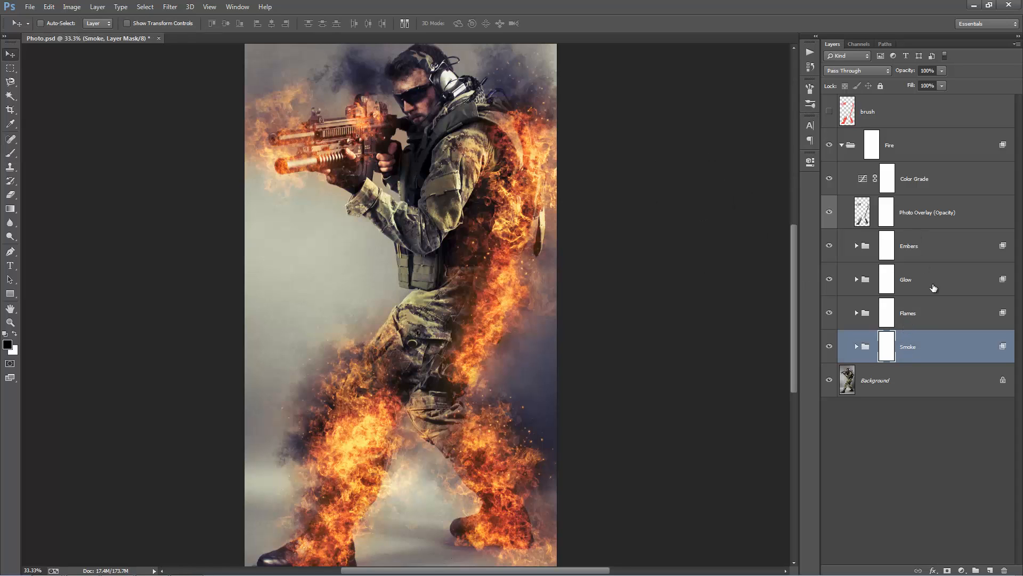
click(857, 347)
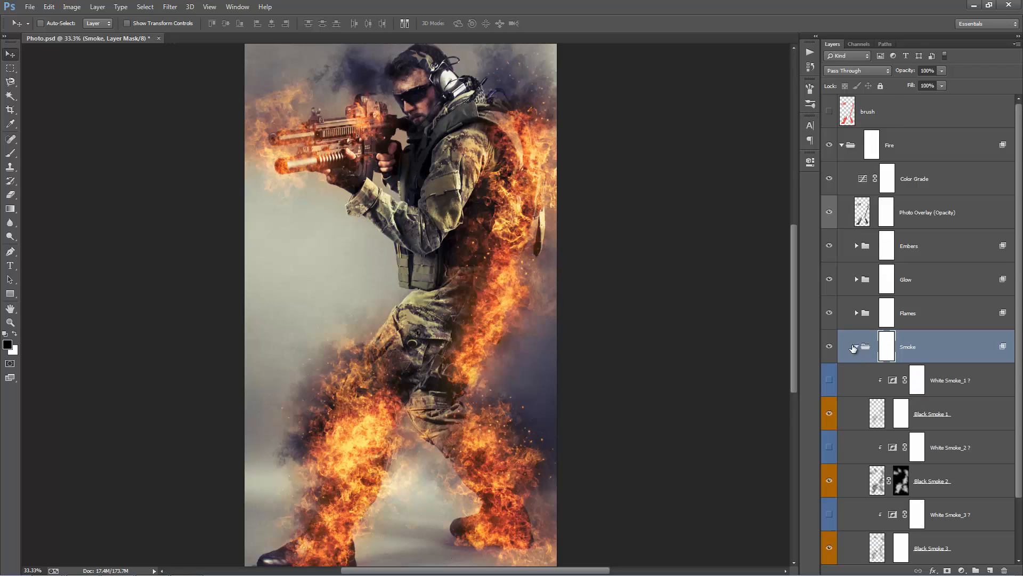
scroll(959, 328, down, 2)
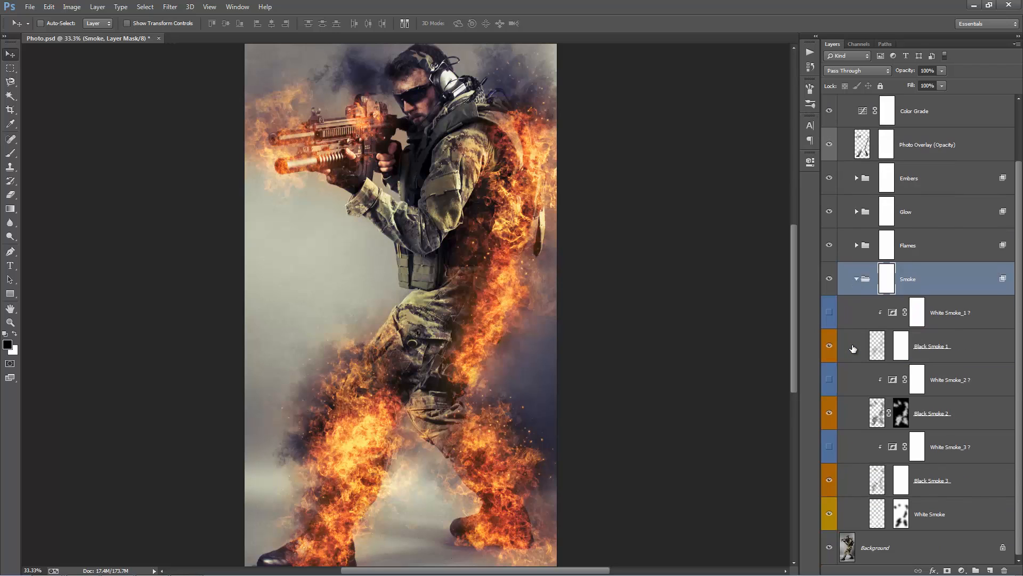
Select the Black Smoke 1, Black Smoke 2 and Black Smoke 3 layers together to point them out, ending on Black Smoke 1 alone
click(930, 326)
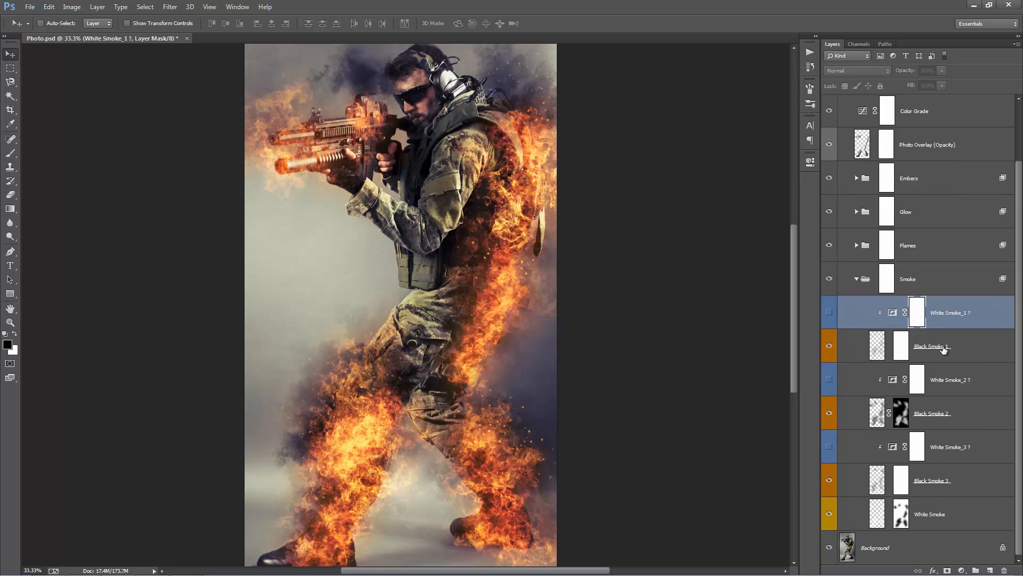
click(944, 348)
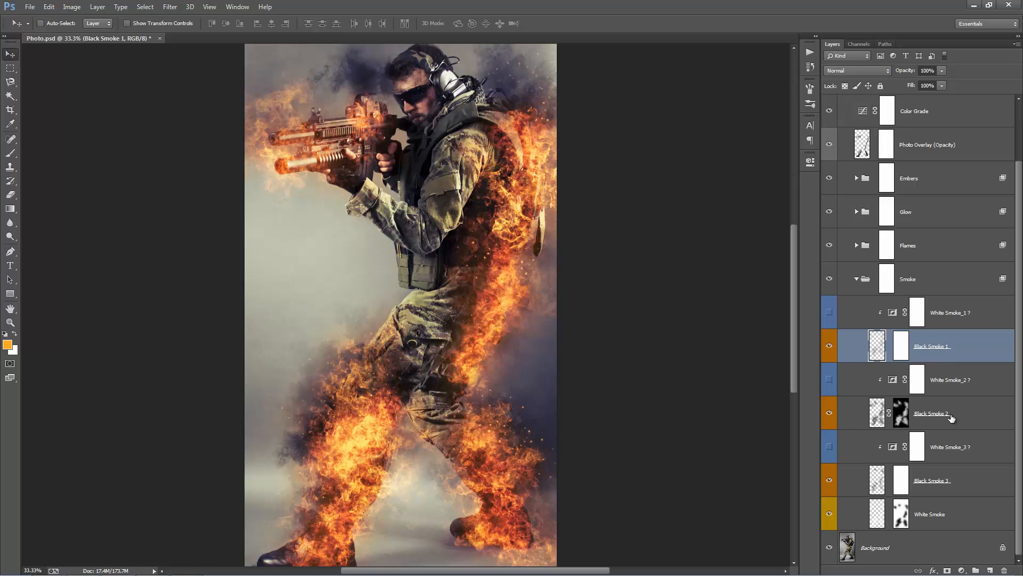
ctrl+click(952, 419)
ctrl+click(971, 484)
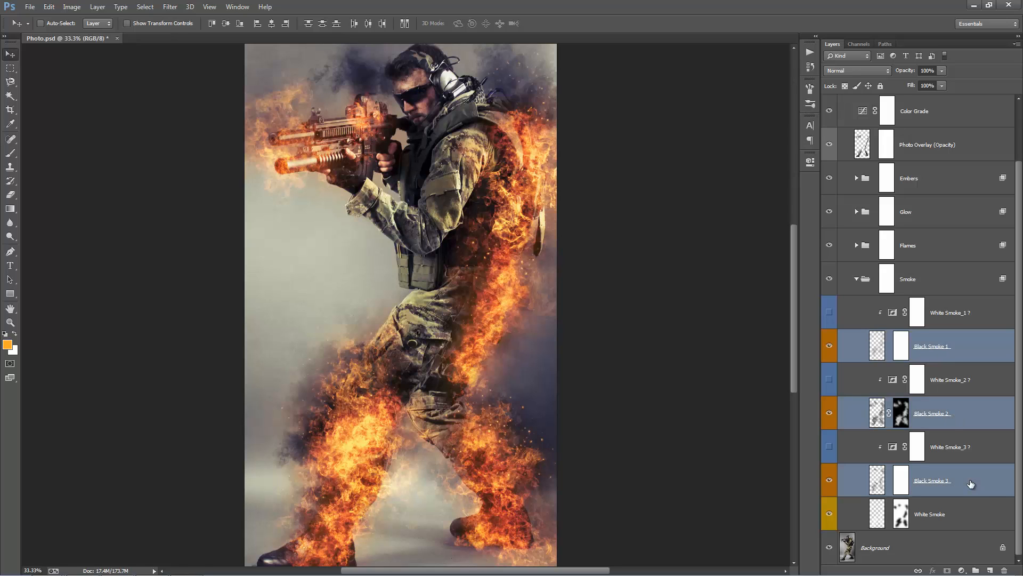
click(943, 349)
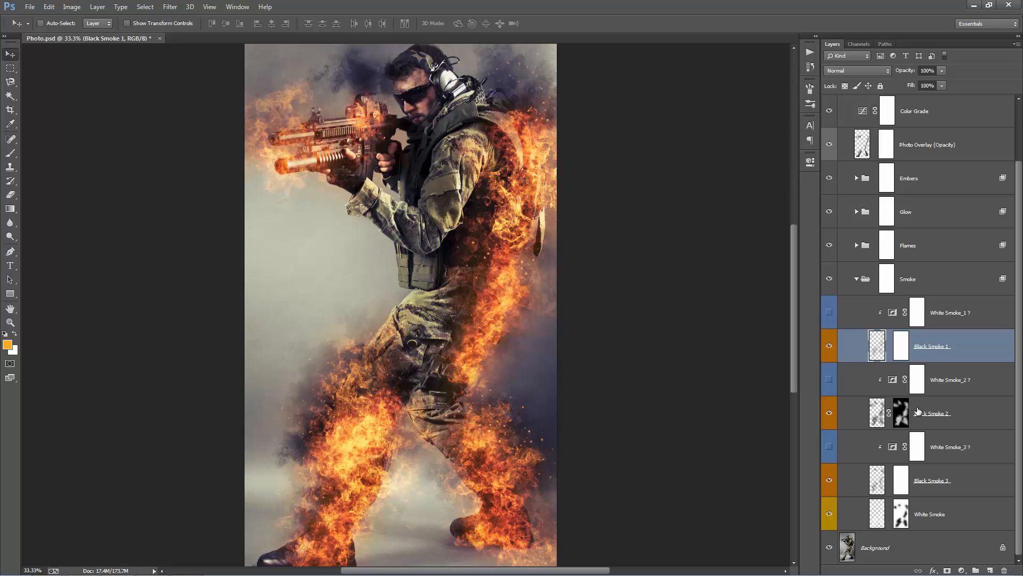
Duplicate the Black Smoke 2 layer directly below itself, compare the image with and without the copy, and undo the duplication
click(934, 414)
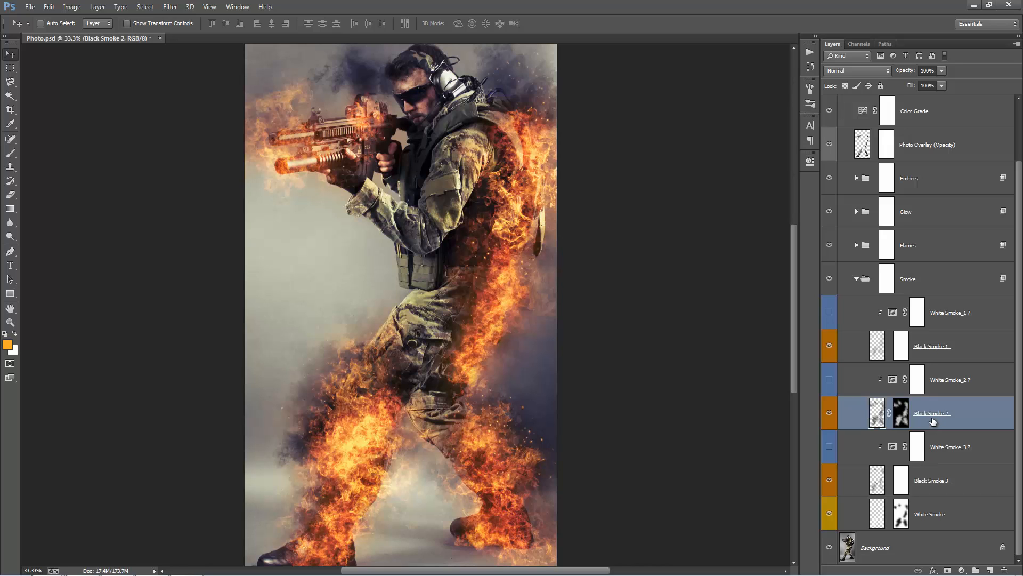
drag(928, 421, 931, 431)
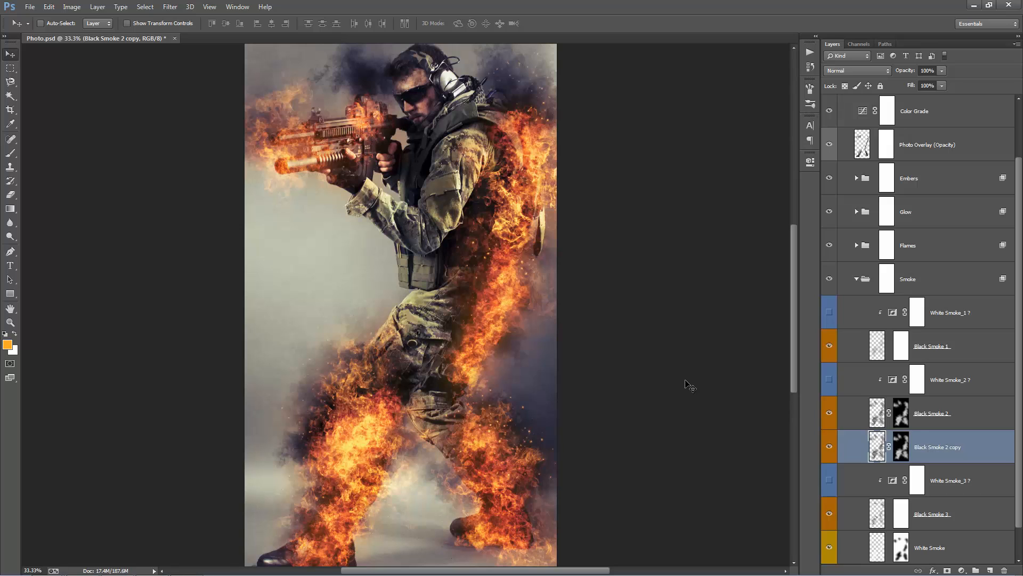
key(ctrl+z)
key(ctrl+z)
key(ctrl+z)
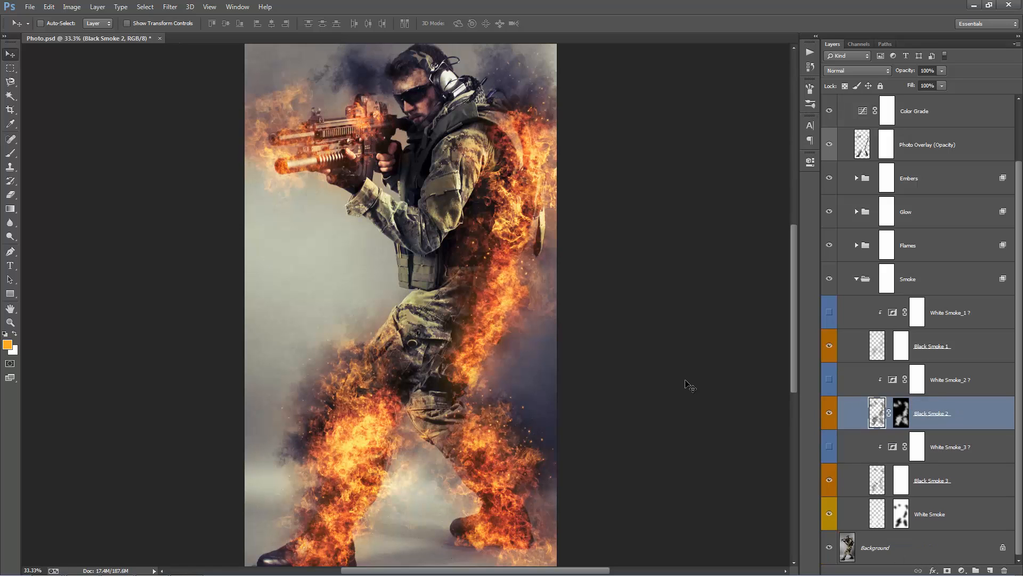
key(ctrl+z)
key(ctrl+z)
Duplicate the whole Smoke group to see the smoke intensified, and undo the duplication
click(923, 291)
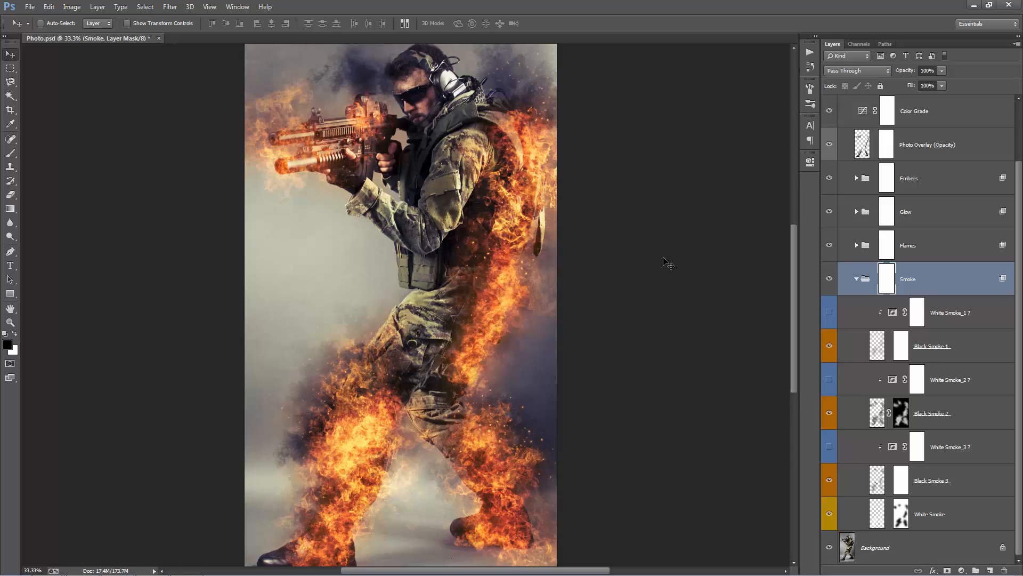
key(ctrl+j)
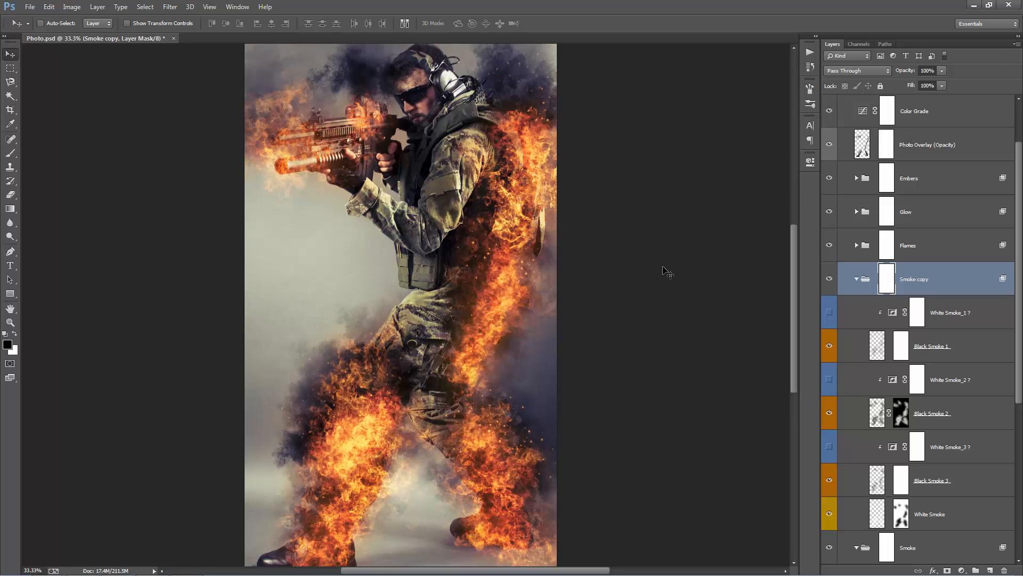
scroll(660, 289, up, 1)
scroll(661, 293, down, 1)
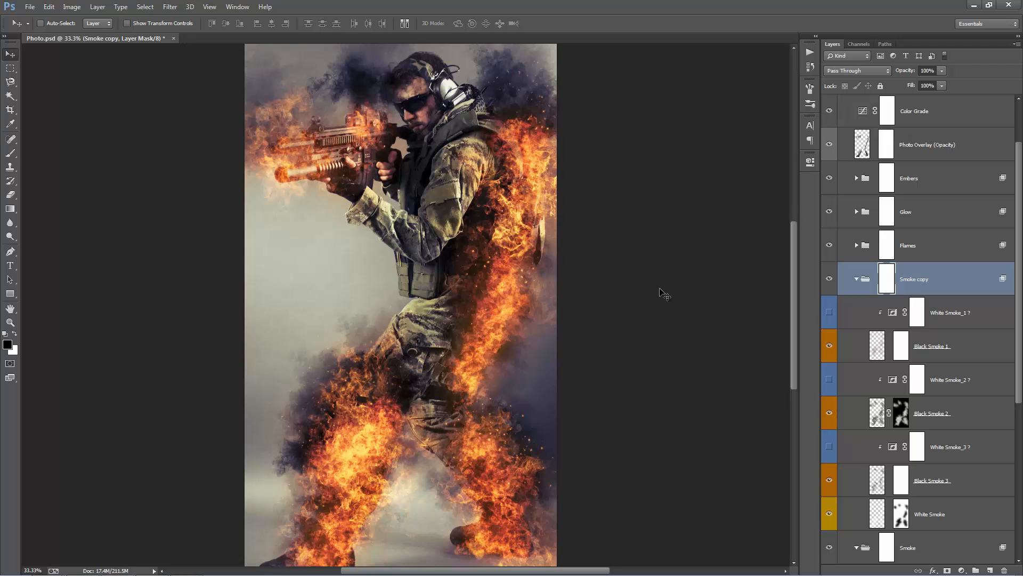
key(ctrl+z)
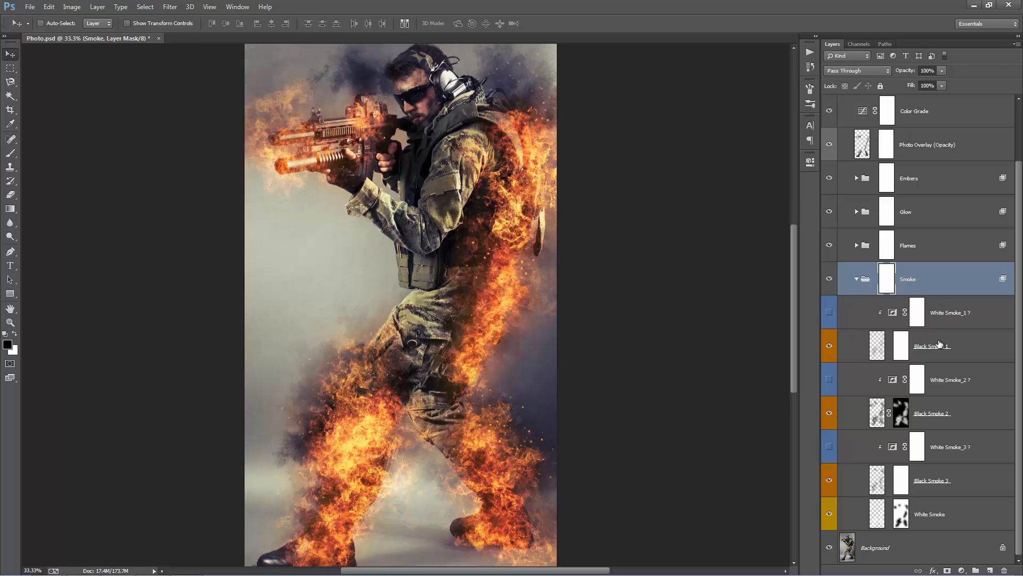
Point out the White Smoke_1, White Smoke_2 and White Smoke_3 adjustment layers by selecting them together and individually, ending on White Smoke_1
click(941, 345)
click(947, 321)
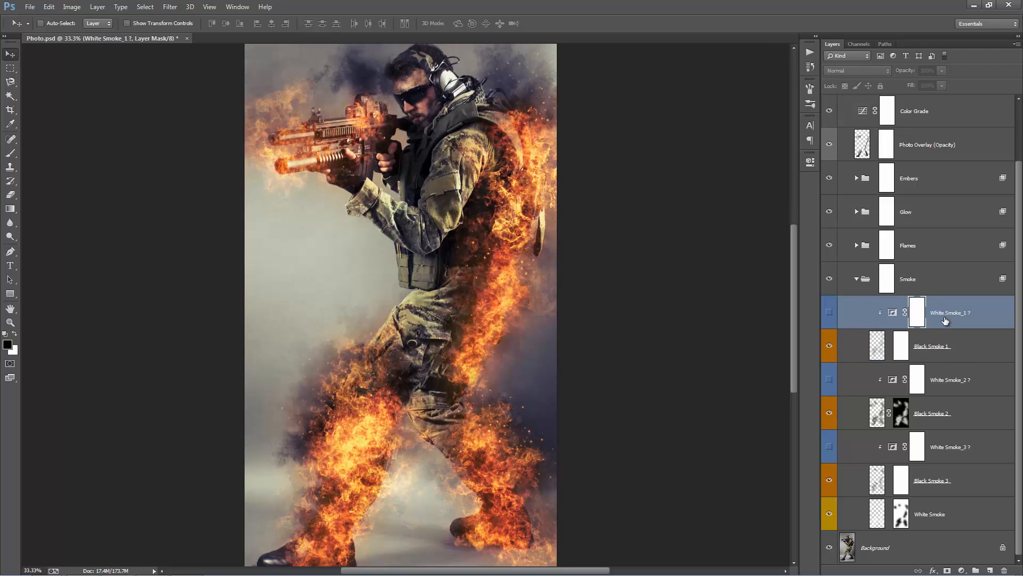
ctrl+click(953, 379)
ctrl+click(962, 448)
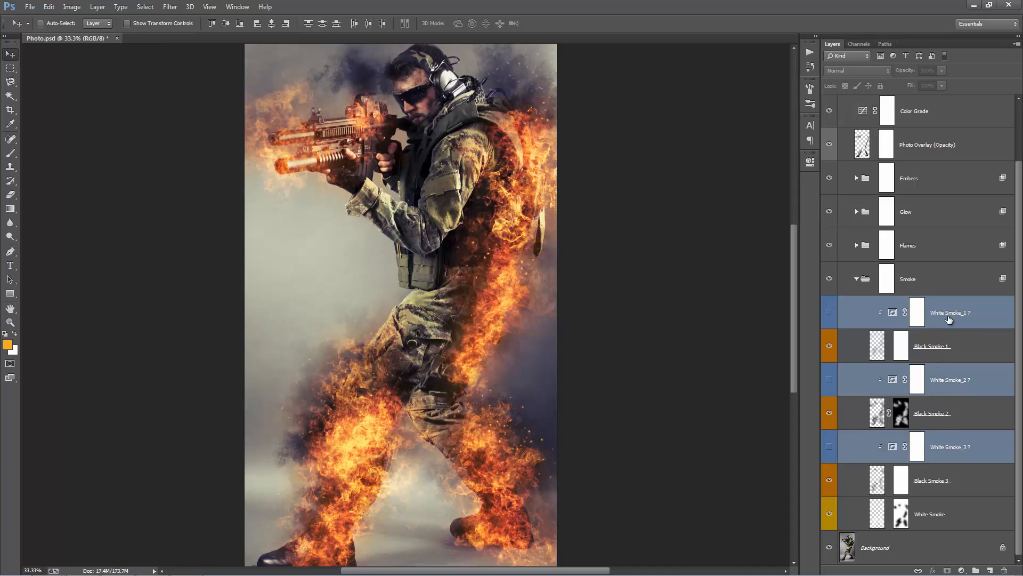
click(964, 319)
click(962, 378)
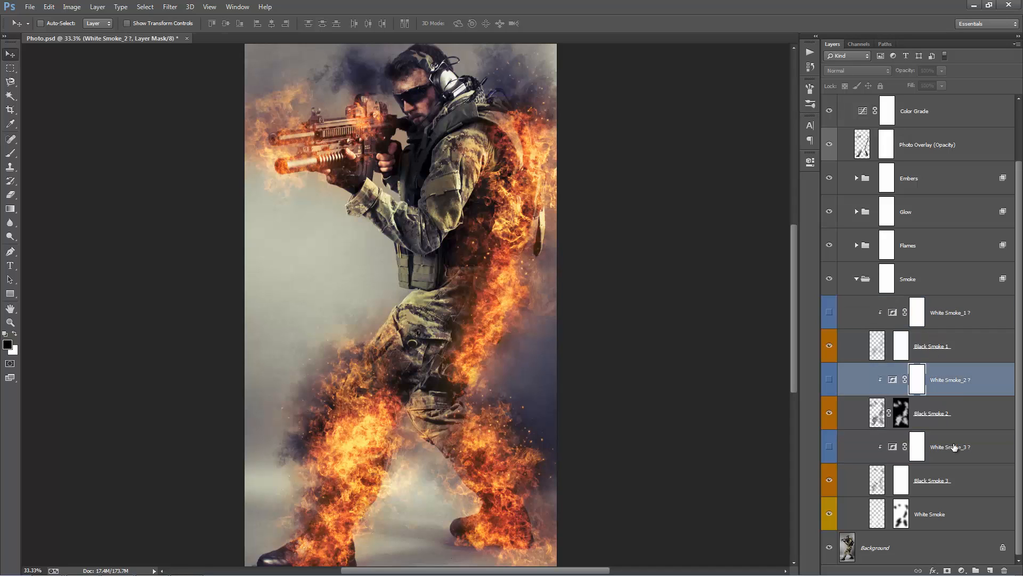
click(954, 448)
click(955, 309)
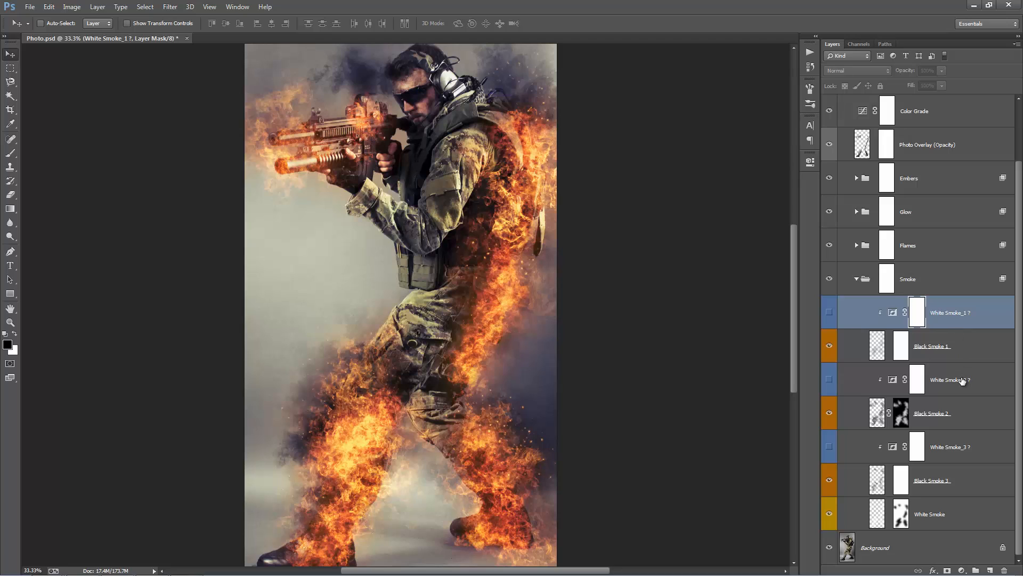
click(959, 379)
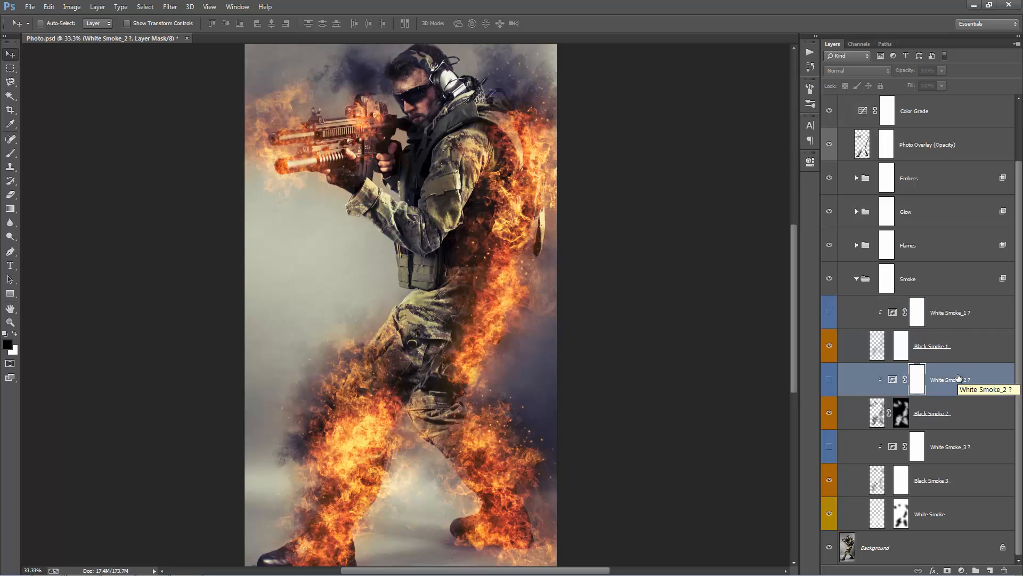
click(956, 319)
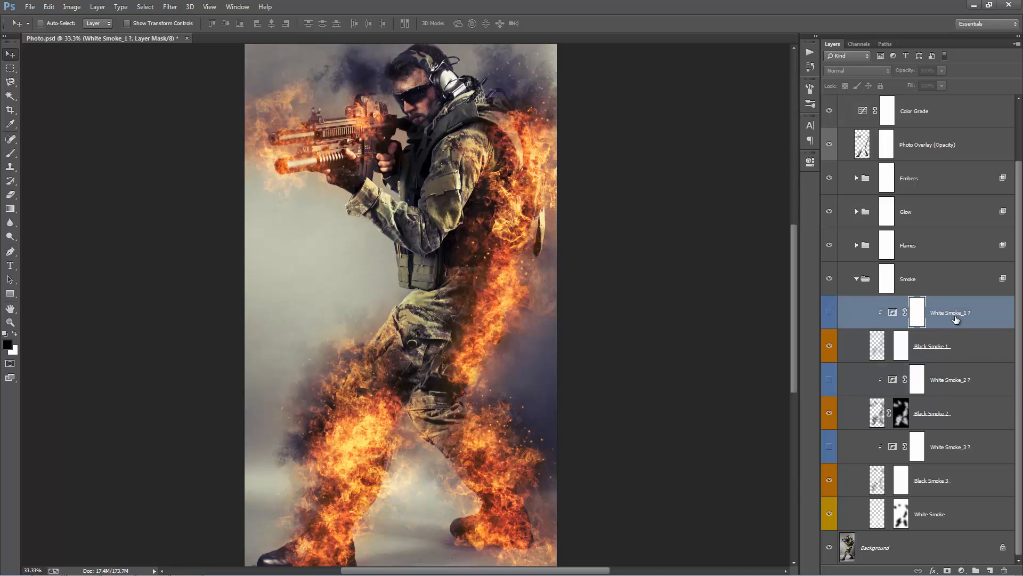
Preview the White Smoke_1 and White Smoke_2 adjustment layers one at a time by showing and hiding each
click(829, 313)
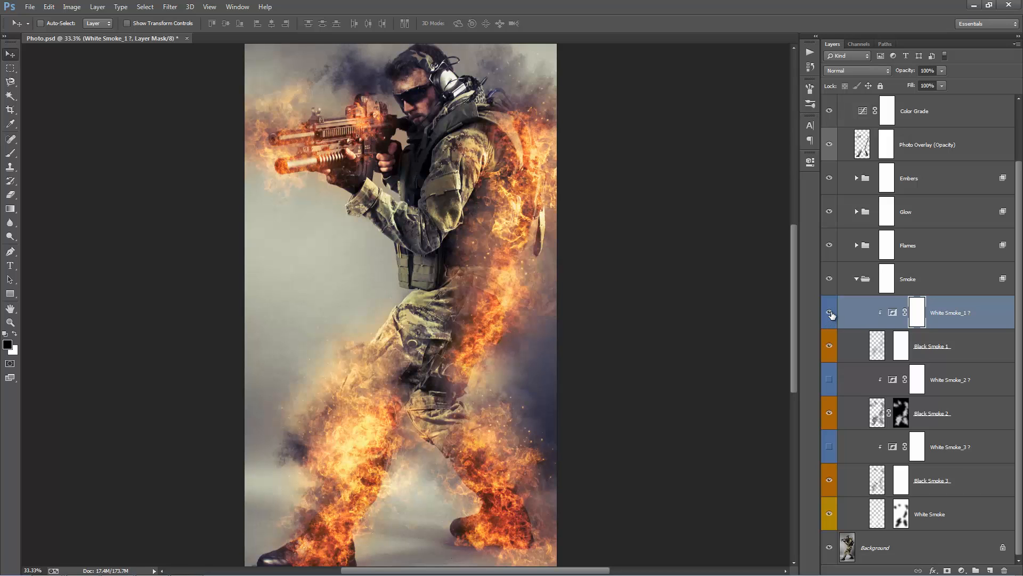
click(830, 314)
click(829, 380)
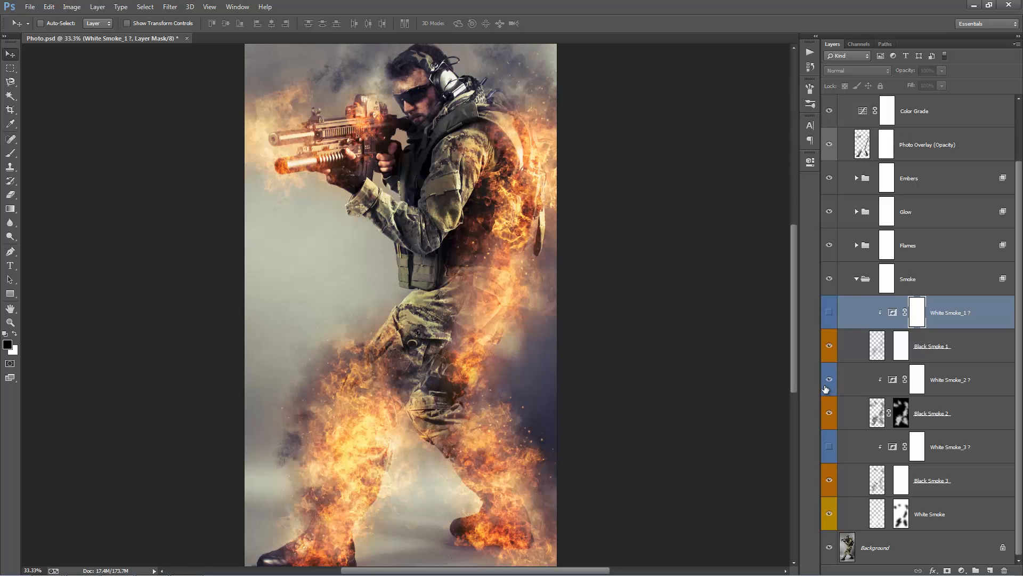
click(829, 380)
Preview the smoke with White Smoke_3, White Smoke_2 and White Smoke_1 all shown, and hide all three adjustment layers again
click(829, 446)
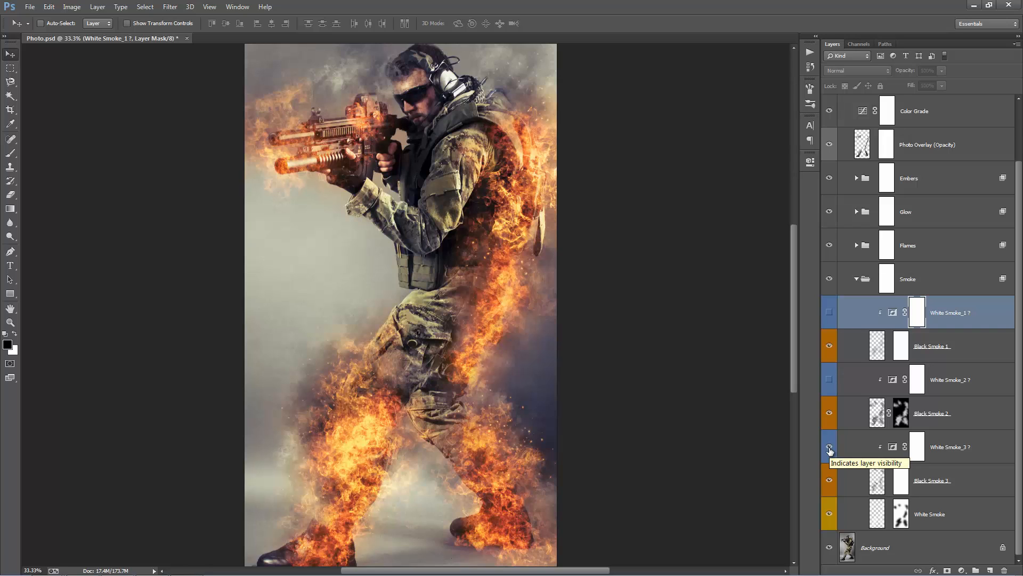
click(964, 480)
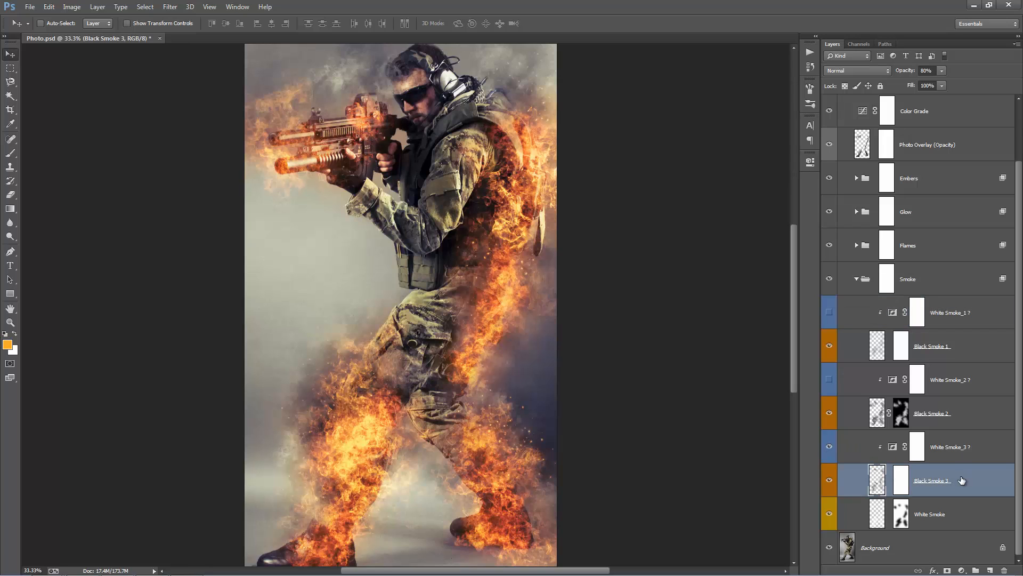
click(829, 380)
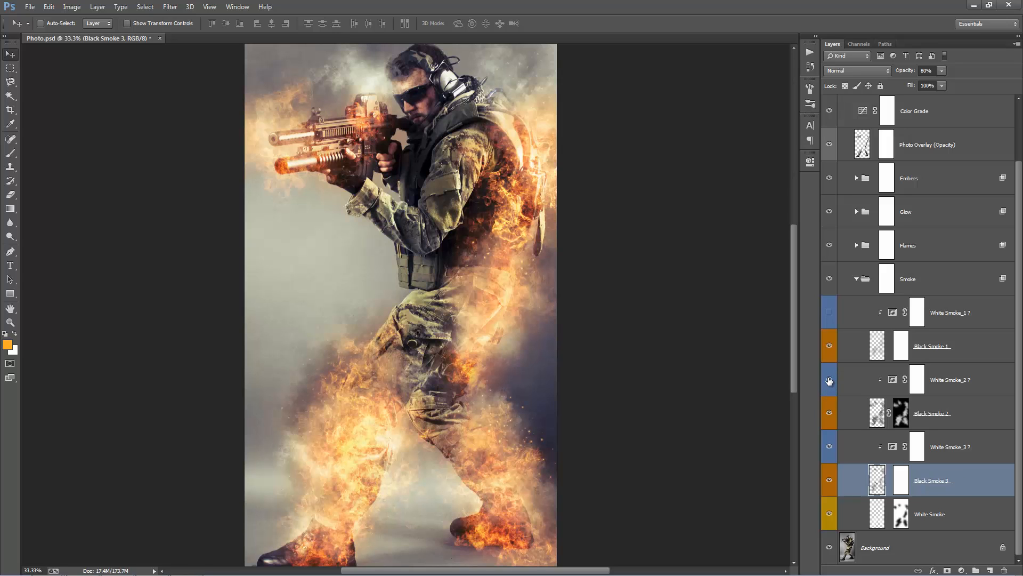
click(829, 313)
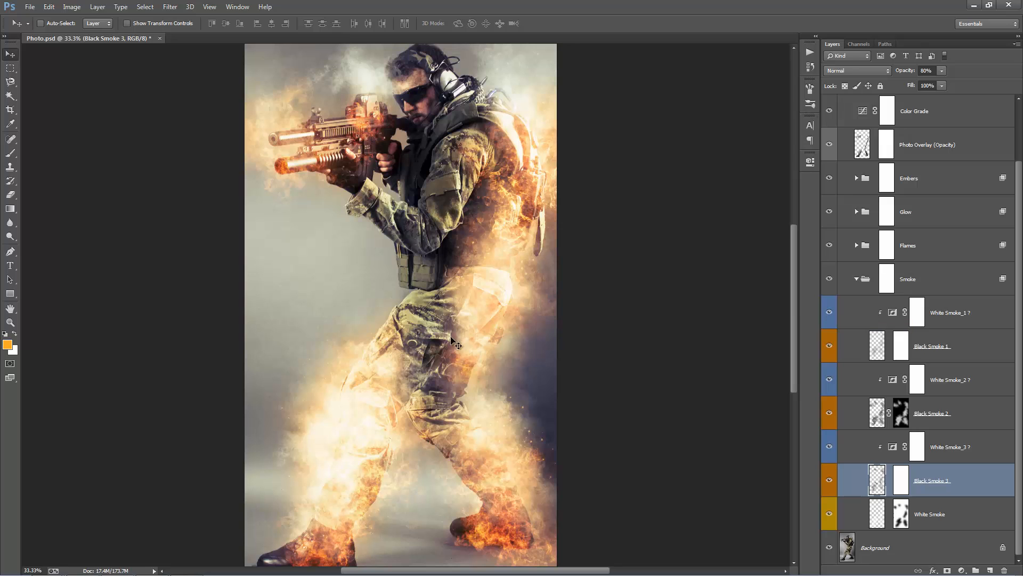
click(830, 313)
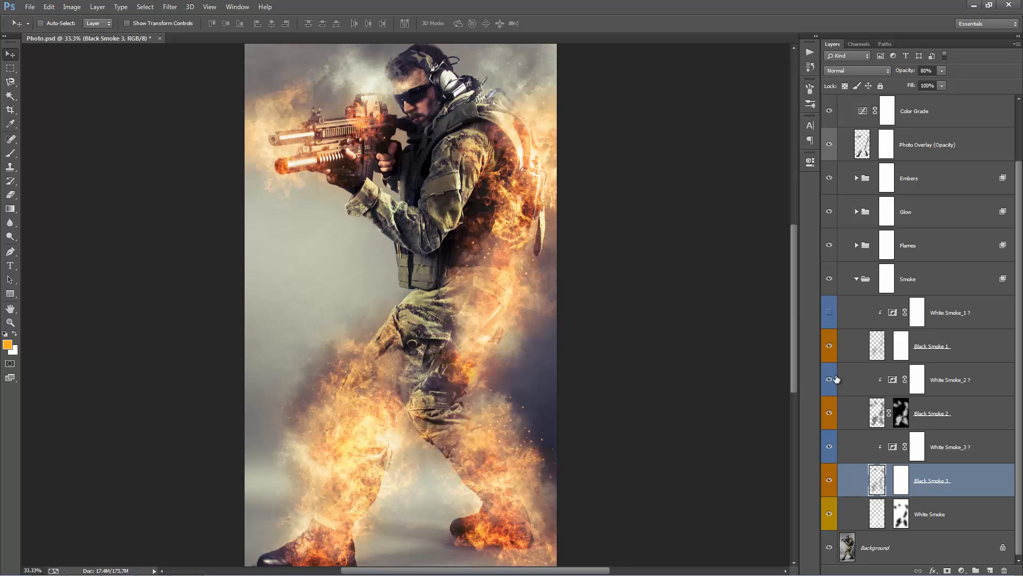
click(830, 381)
click(829, 447)
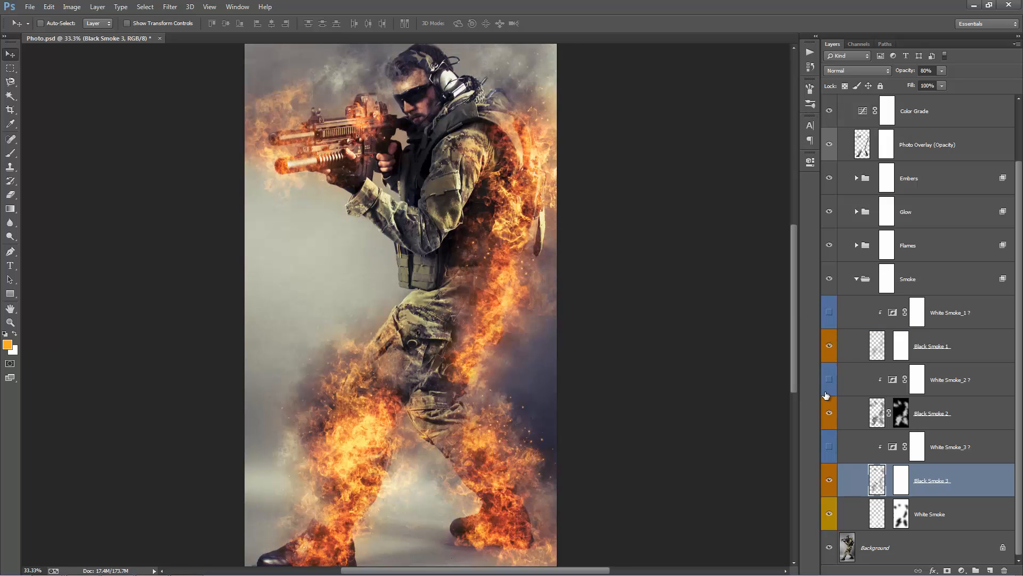
click(830, 381)
click(830, 381)
Show the White Smoke_1 adjustment layer, try adjusting its opacity, and hide the layer again
click(830, 314)
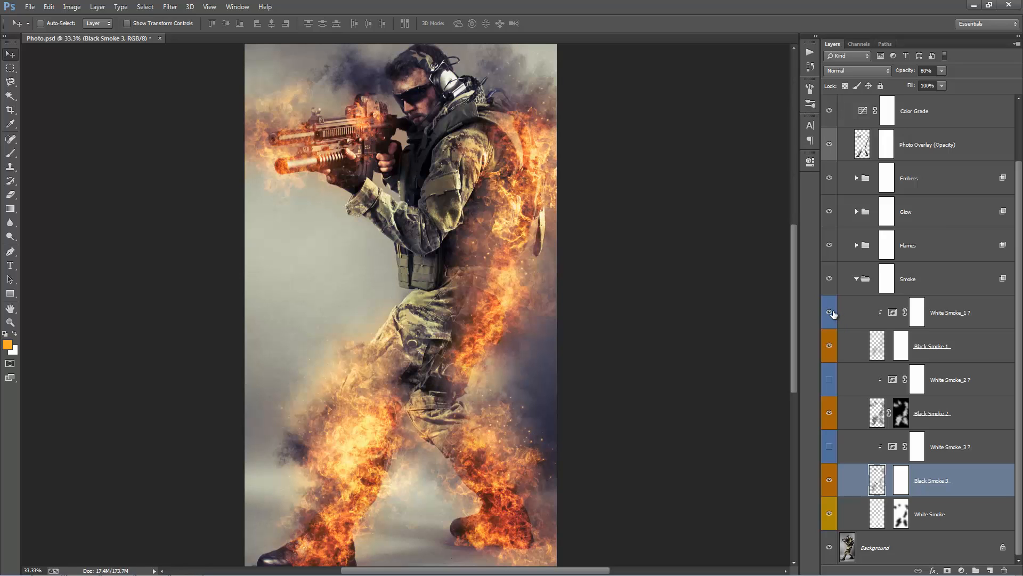
click(975, 318)
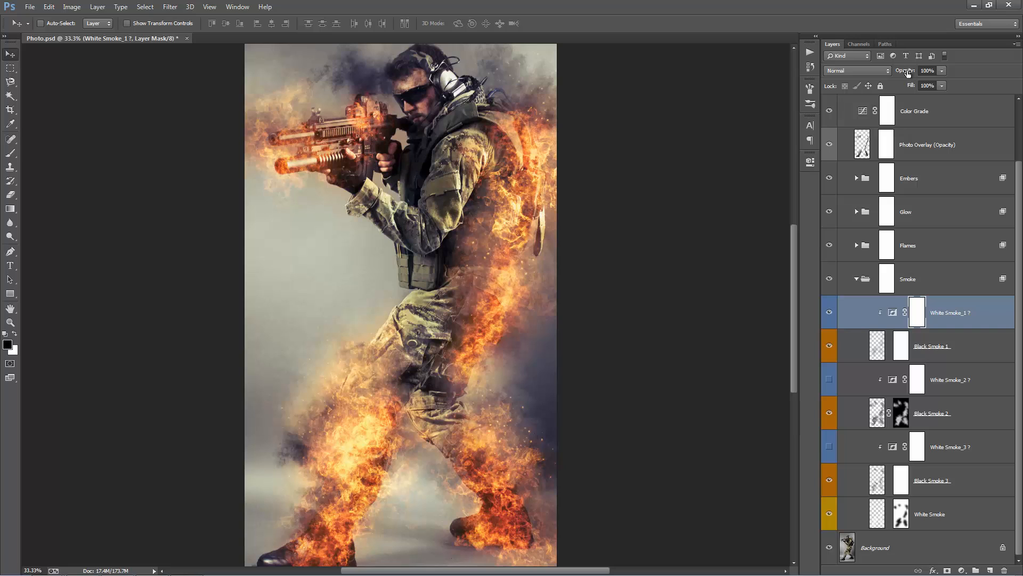
drag(908, 73, 896, 288)
click(829, 314)
Select the White Smoke layer and compare the image with it hidden and shown, leaving it visible
click(954, 388)
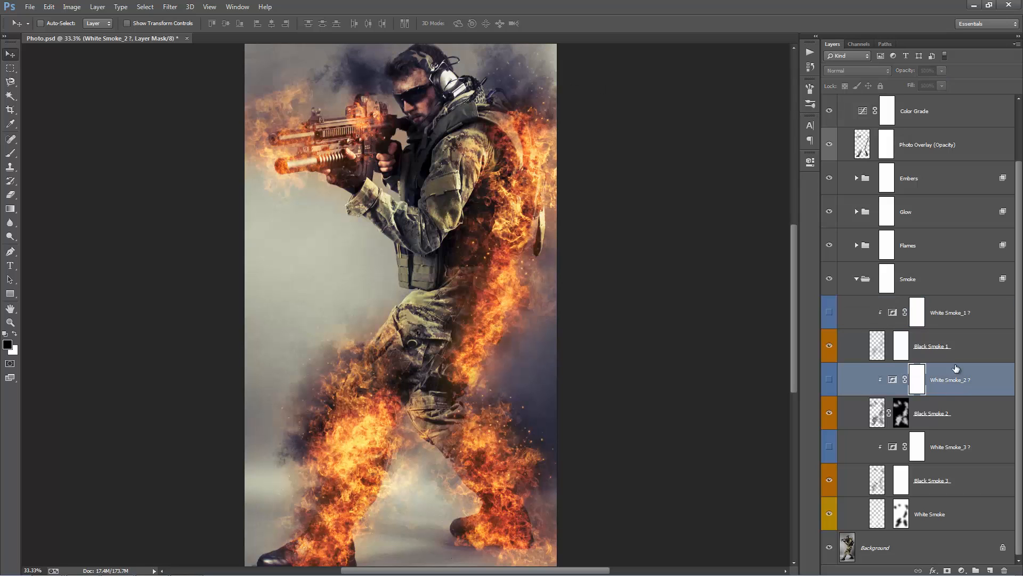
click(940, 511)
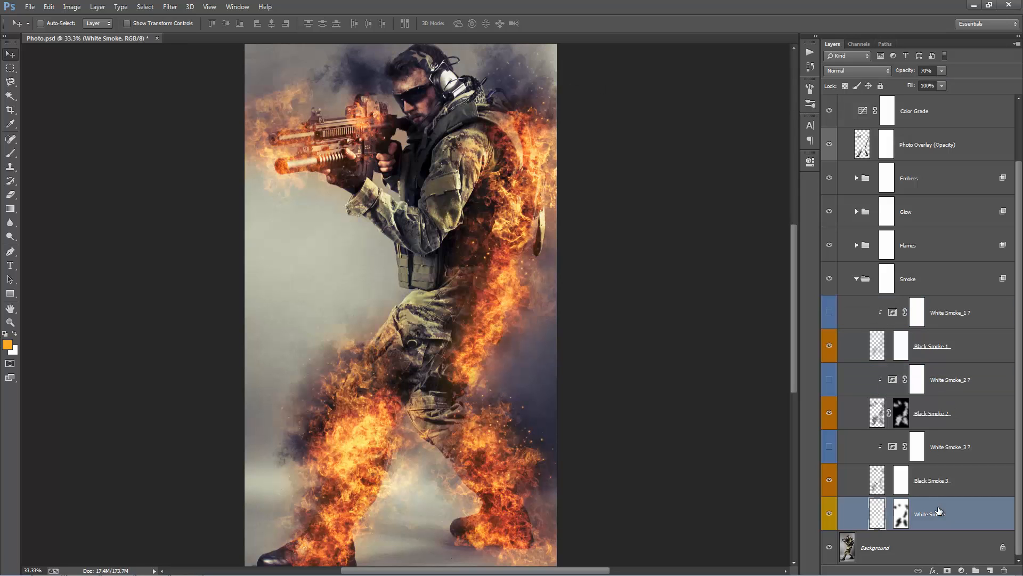
click(829, 515)
click(829, 515)
click(828, 514)
click(829, 515)
click(828, 515)
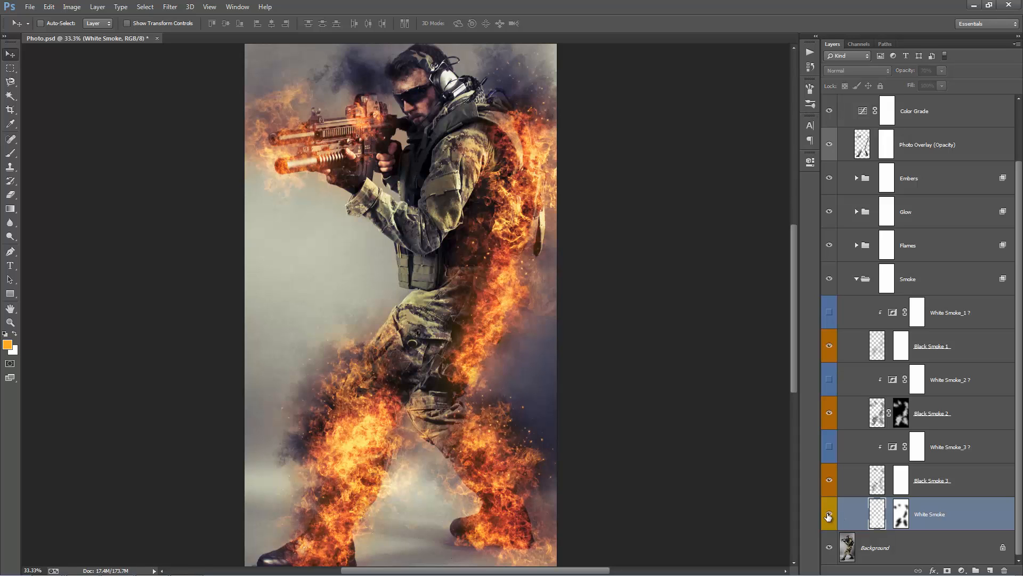
click(828, 515)
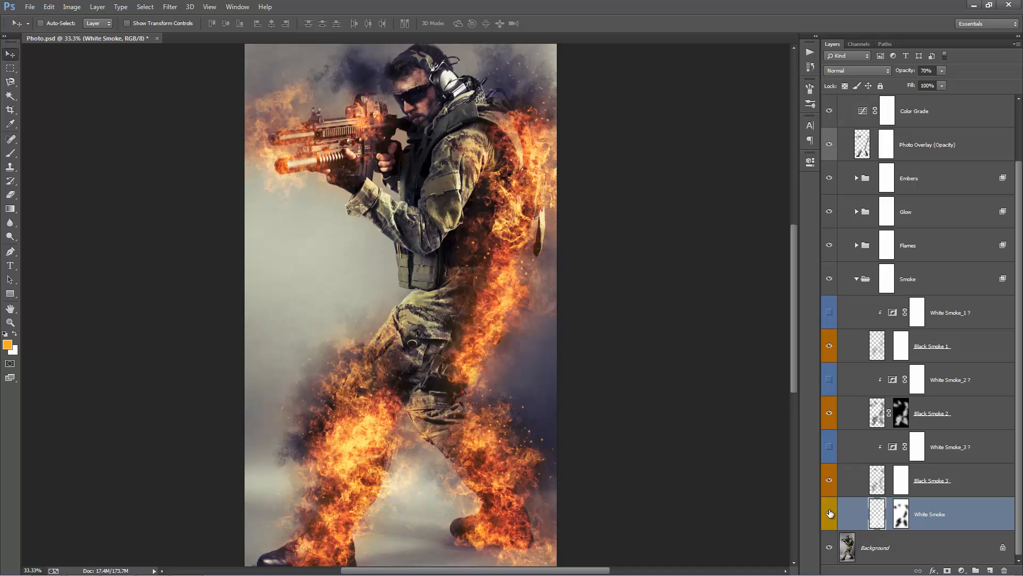
Try moving the White Smoke layer above all the other layers in the Smoke group, and undo the move
drag(930, 515, 951, 299)
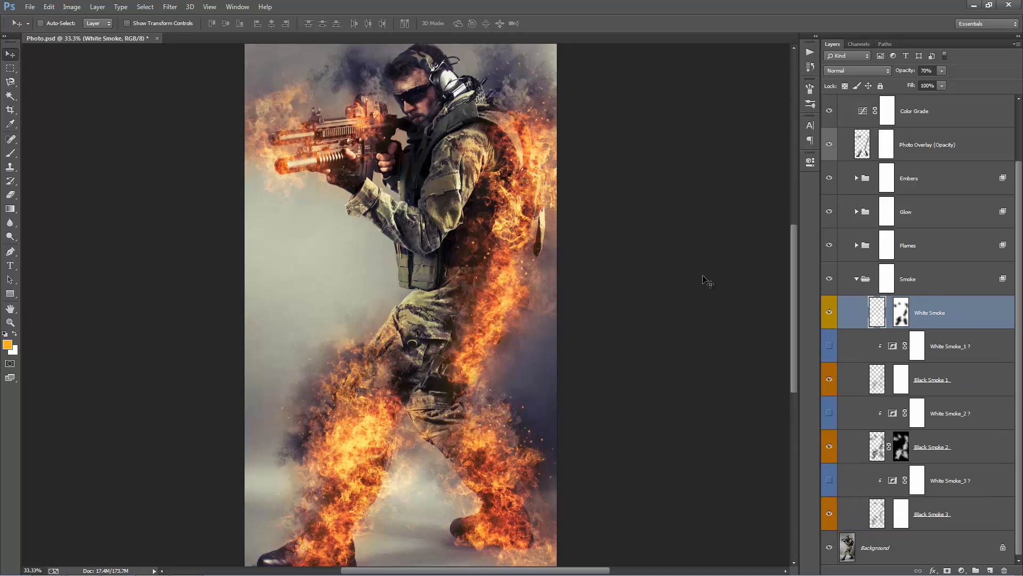
key(ctrl+z)
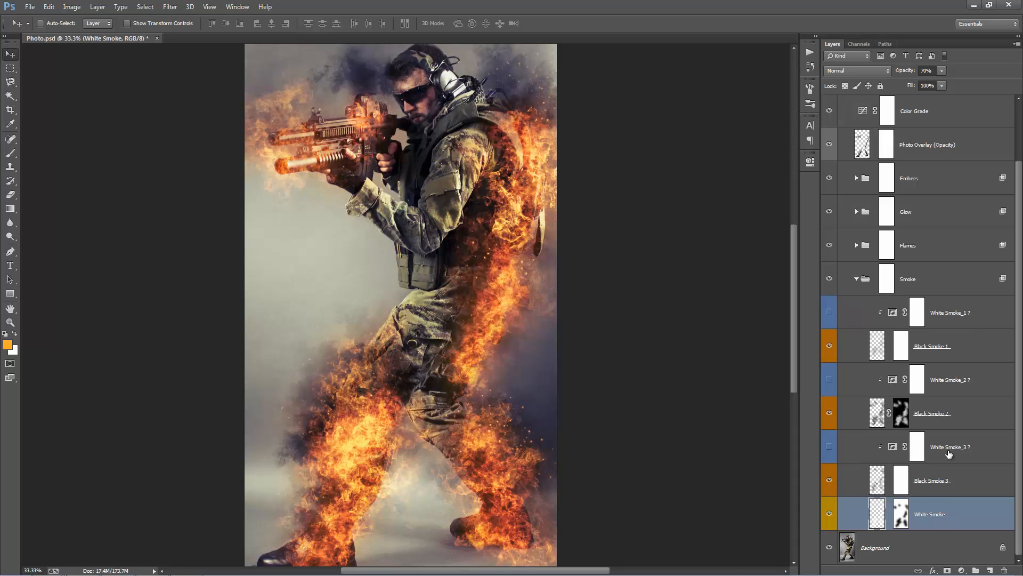
Collapse the Smoke group and hide the Color Grade layer, with the whole image fitted in view
click(856, 279)
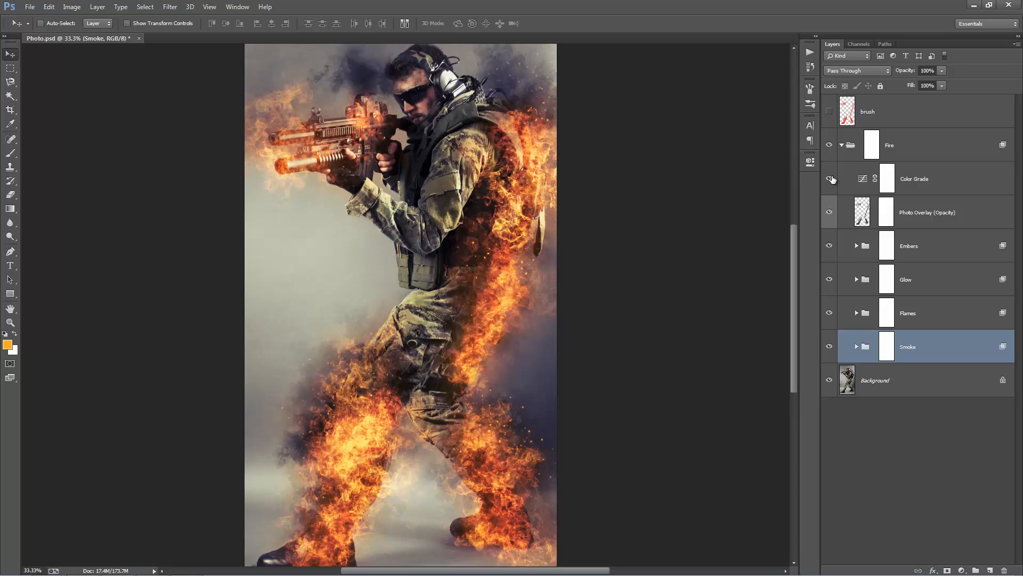
click(831, 179)
key(ctrl+0)
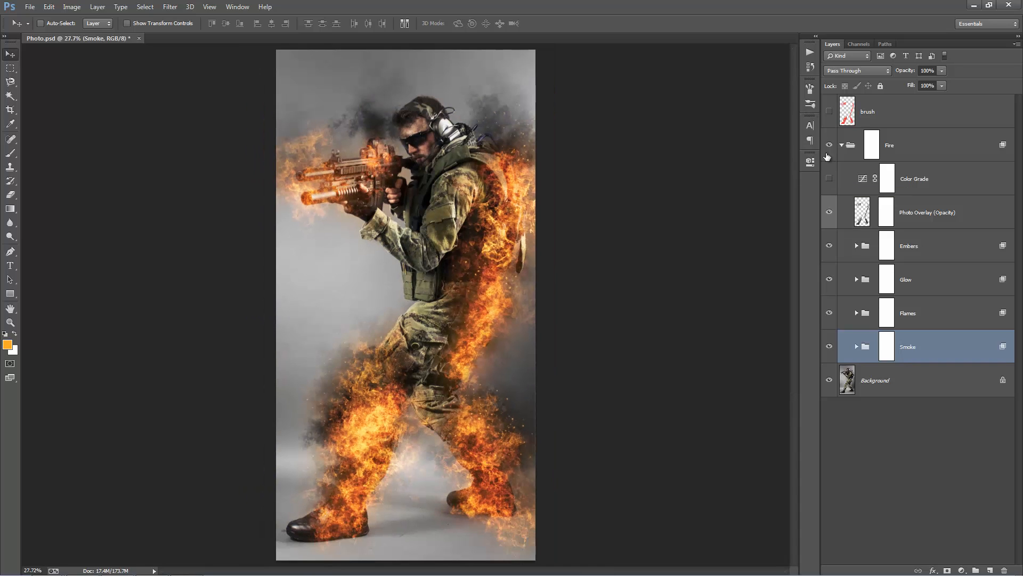
Open the actions list and select the Master Looks set
click(810, 52)
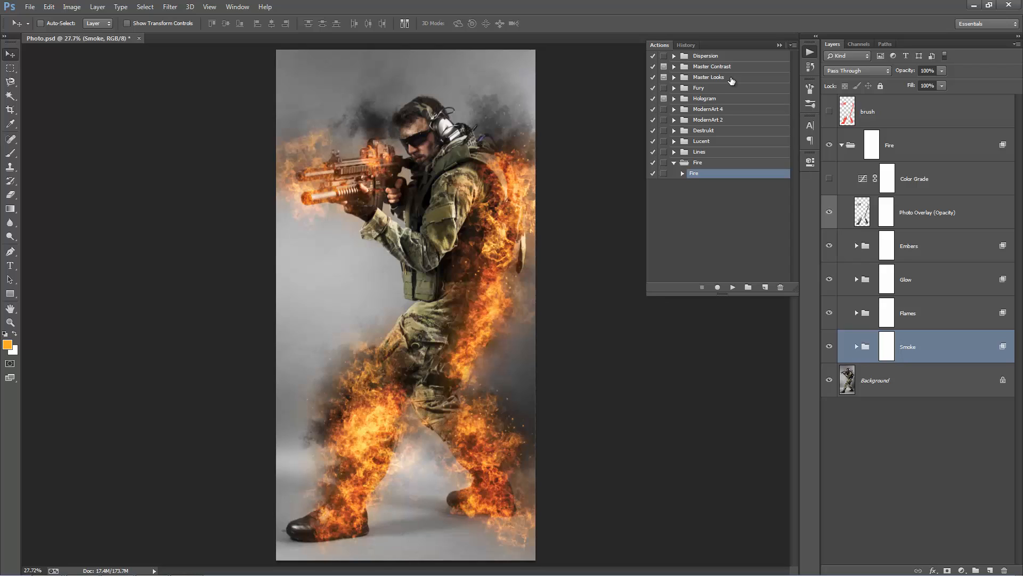
click(745, 98)
click(742, 78)
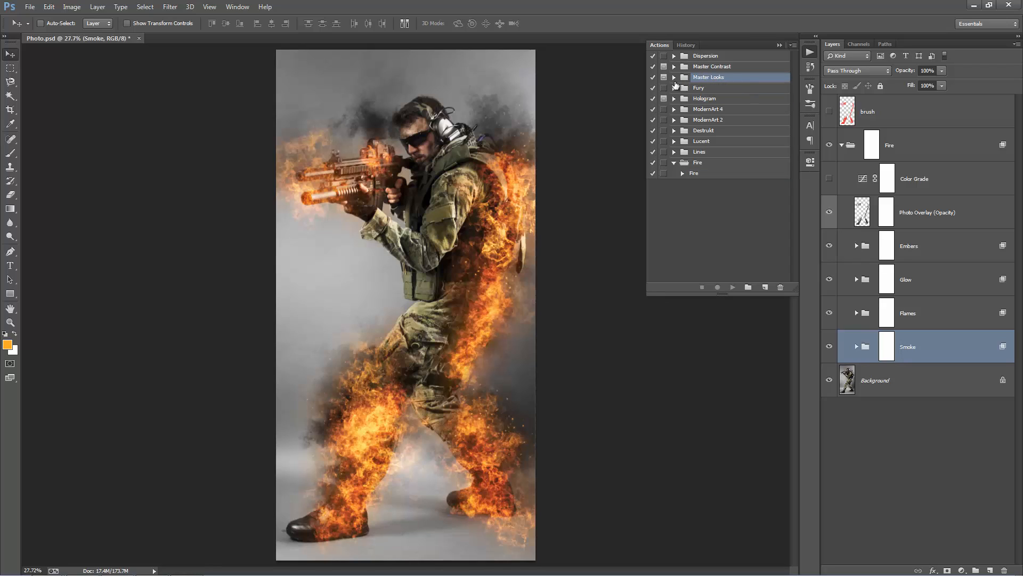
Collapse the Fire group and stamp it together with the Background into a new layer above the group
click(872, 145)
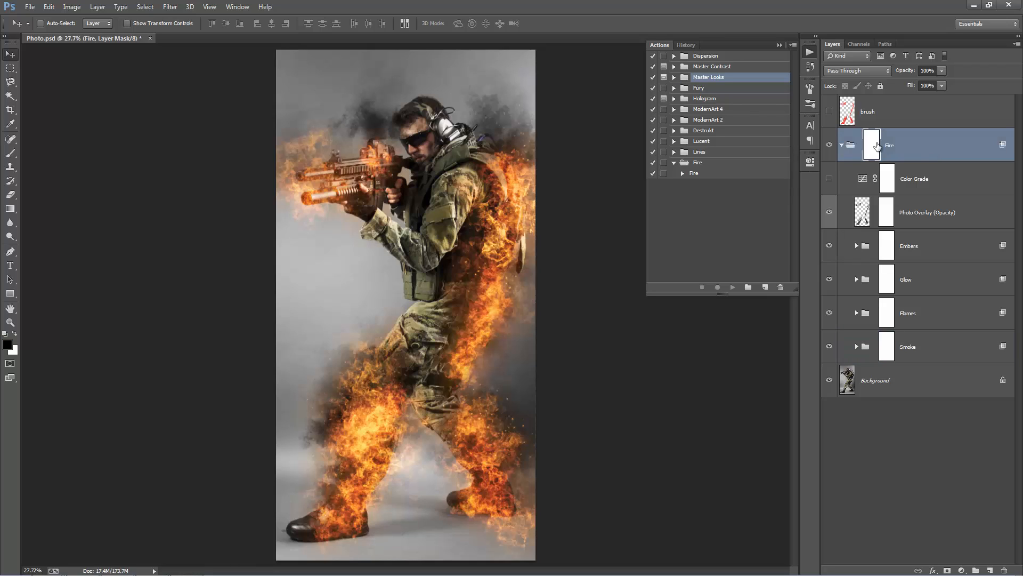
click(842, 145)
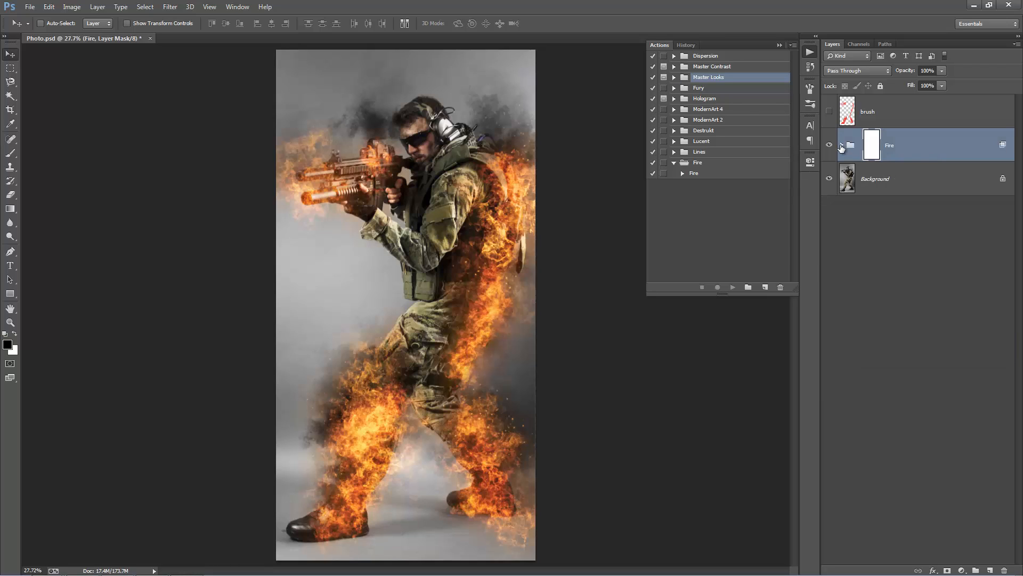
shift+click(900, 176)
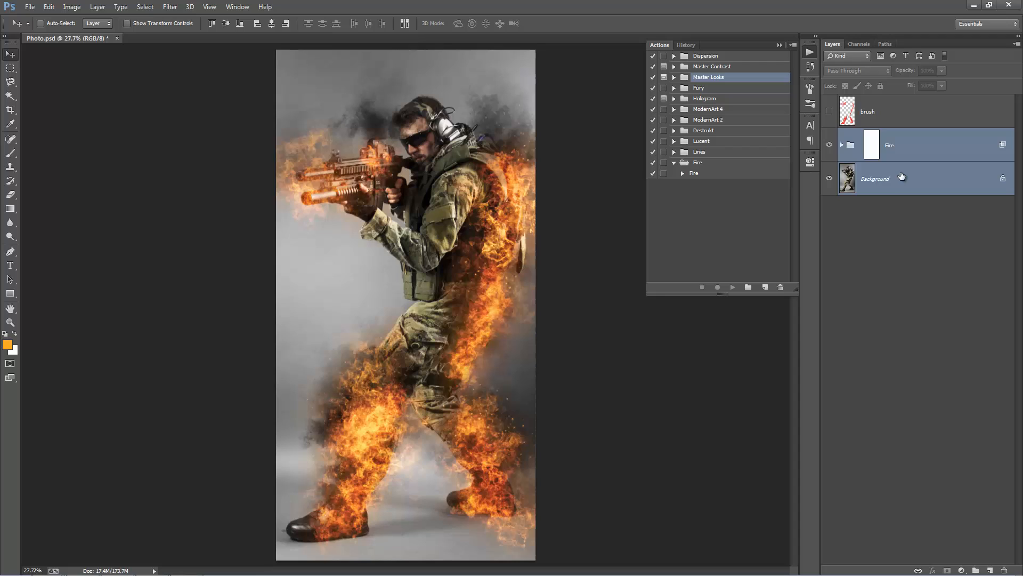
click(877, 147)
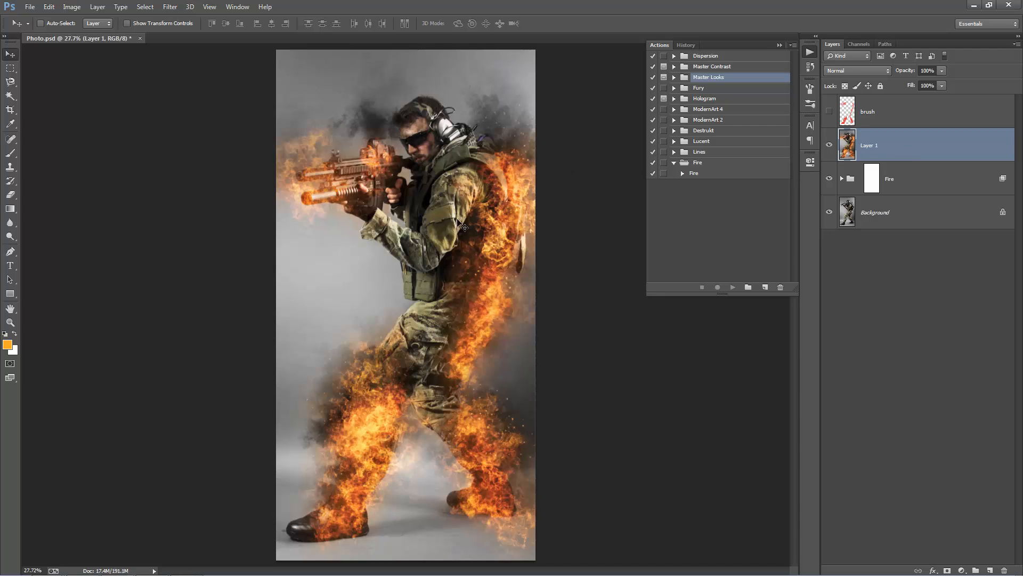
Reduce the document to a single Background by deleting the Fire group and the brush layer and merging Layer 1 down
drag(439, 220, 421, 189)
key(ctrl+z)
click(946, 190)
key(Delete)
click(909, 149)
key(ctrl+e)
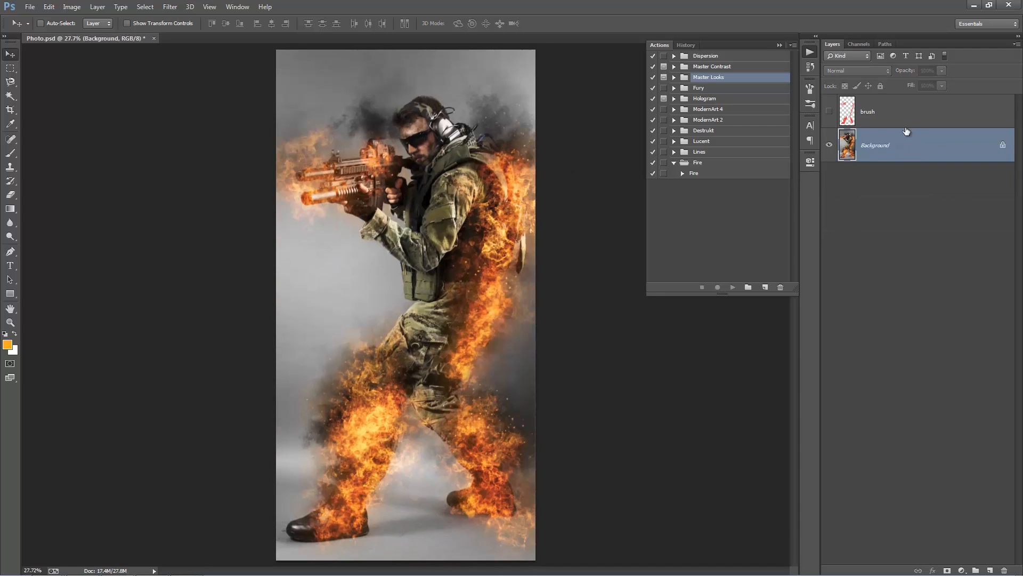
click(900, 113)
key(Delete)
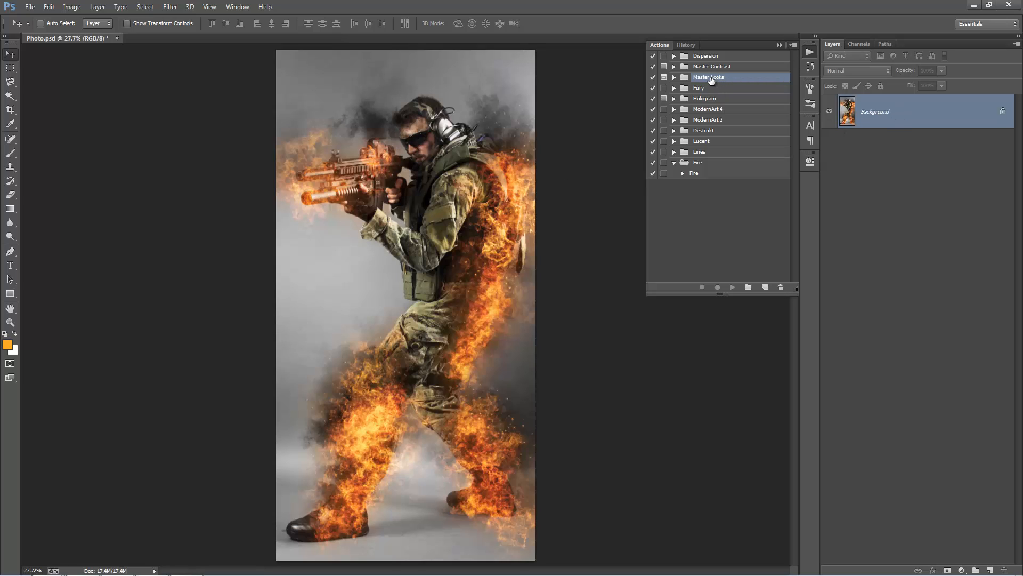
Run the Smile action from the Master Looks set and enlarge the actions list to show more looks
click(675, 78)
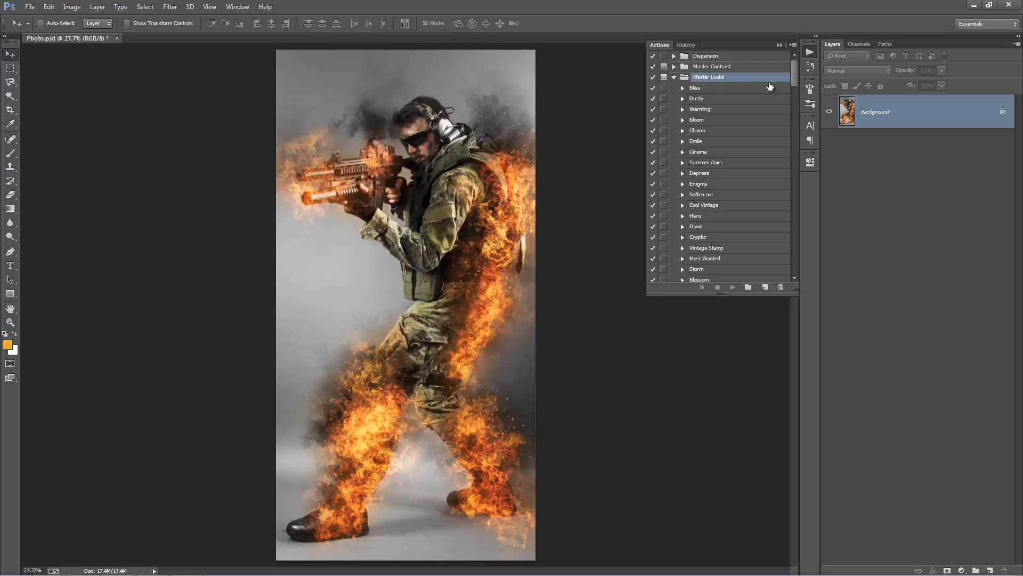
mouse_move(796, 66)
mouse_down()
mouse_move(789, 208)
mouse_move(791, 62)
mouse_up()
click(715, 142)
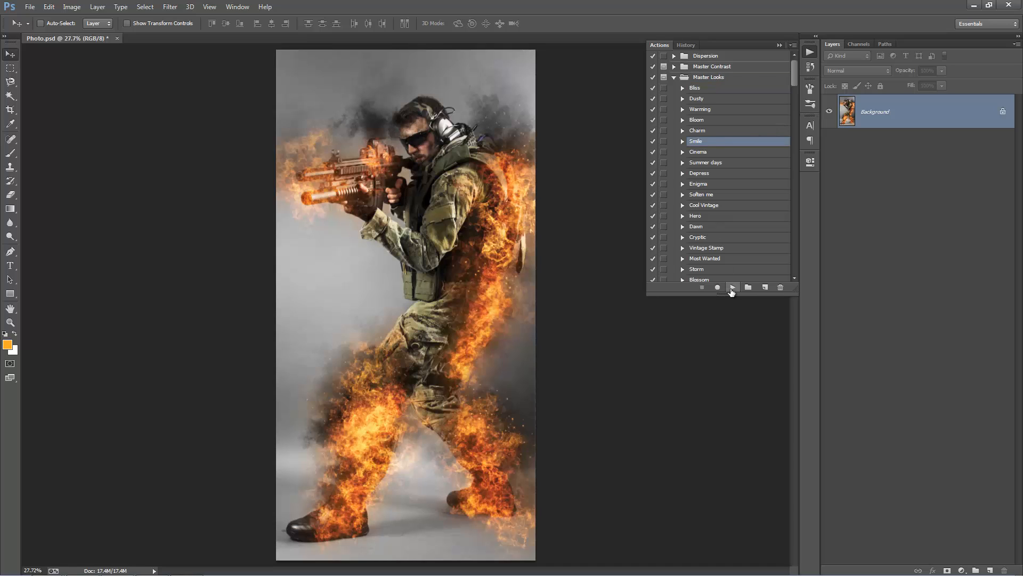
click(732, 288)
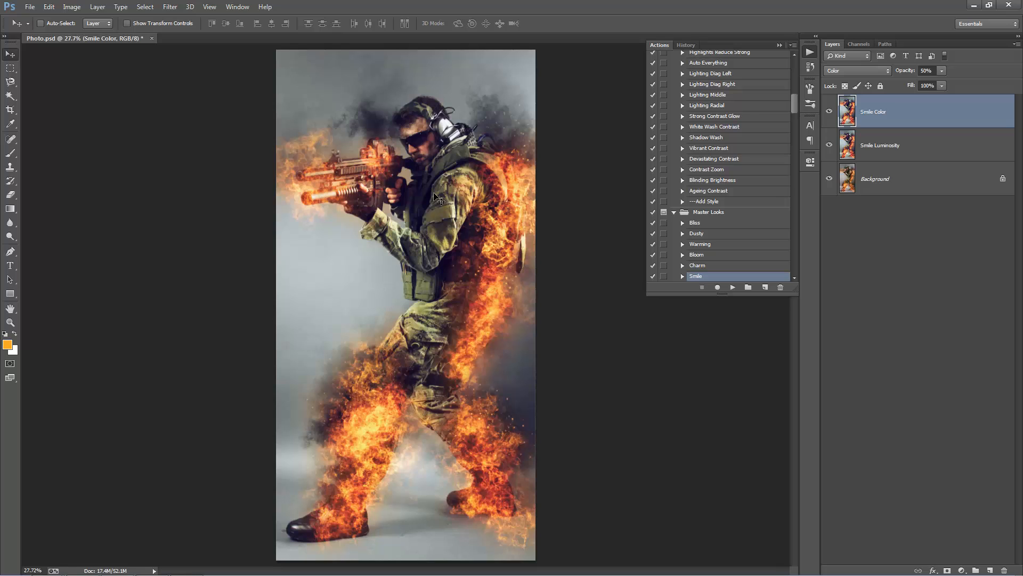
key(ctrl+space)
ctrl+click(473, 254)
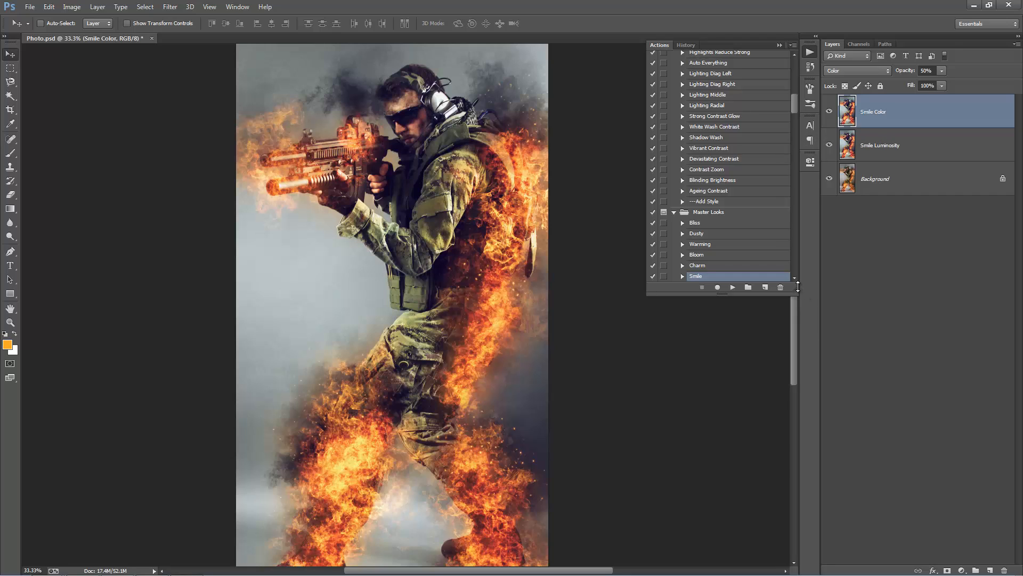
drag(798, 286, 798, 459)
scroll(794, 320, down, 5)
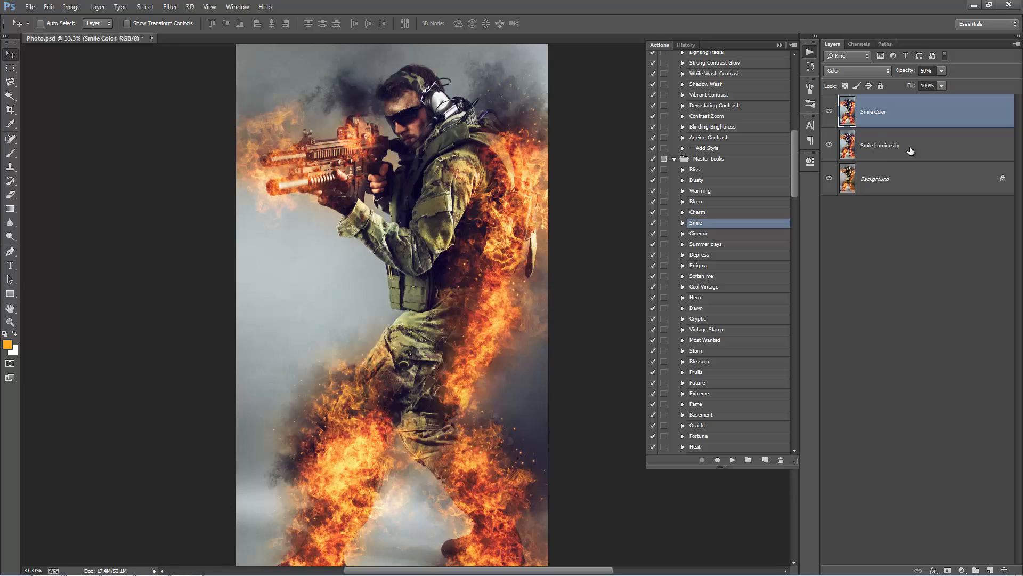
Compare the image with the Smile Color layer hidden and shown, and inspect the Smile Color and Smile Luminosity layers
click(875, 147)
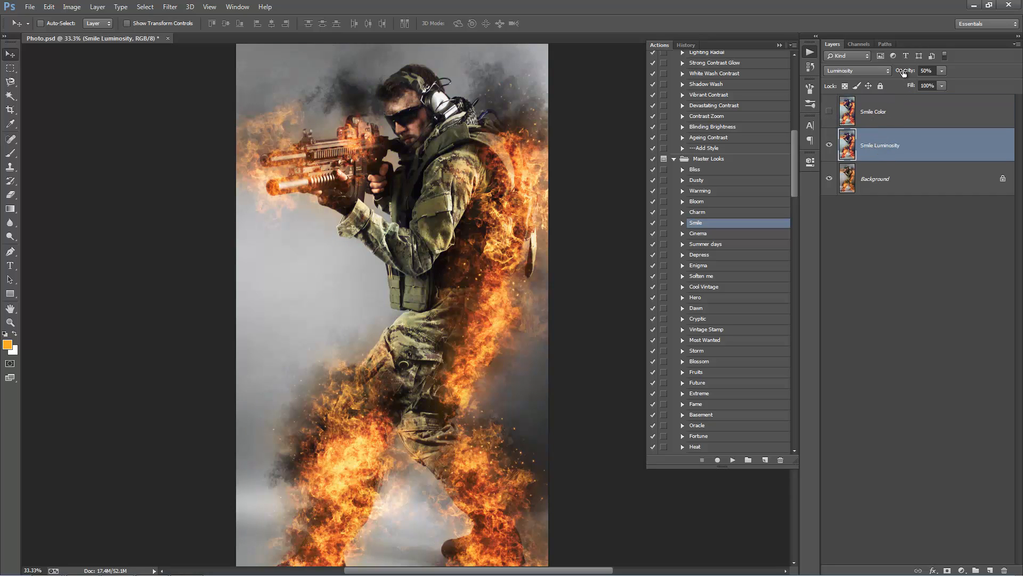
click(829, 111)
click(882, 115)
click(889, 150)
click(887, 115)
click(888, 133)
click(888, 120)
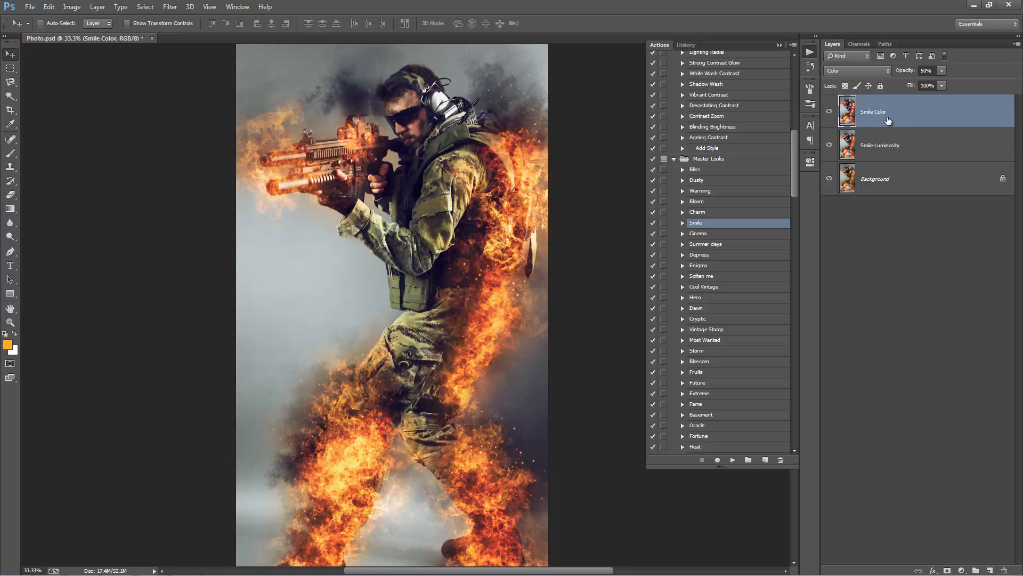
click(889, 142)
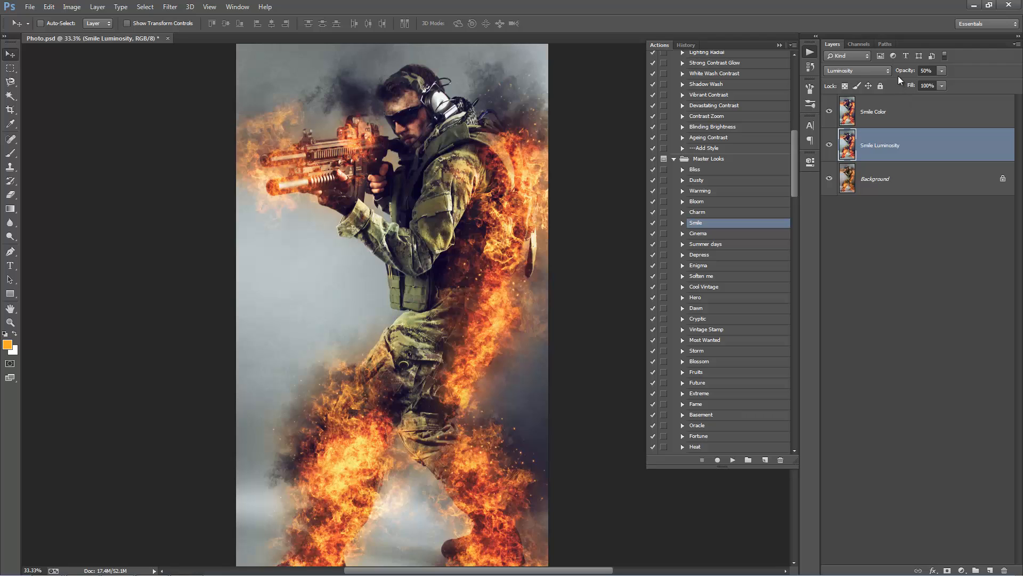
Try different opacities on both Smile layers, taking Smile Color to 0% and leaving Smile Luminosity at 49%
drag(902, 74, 105, 172)
click(868, 117)
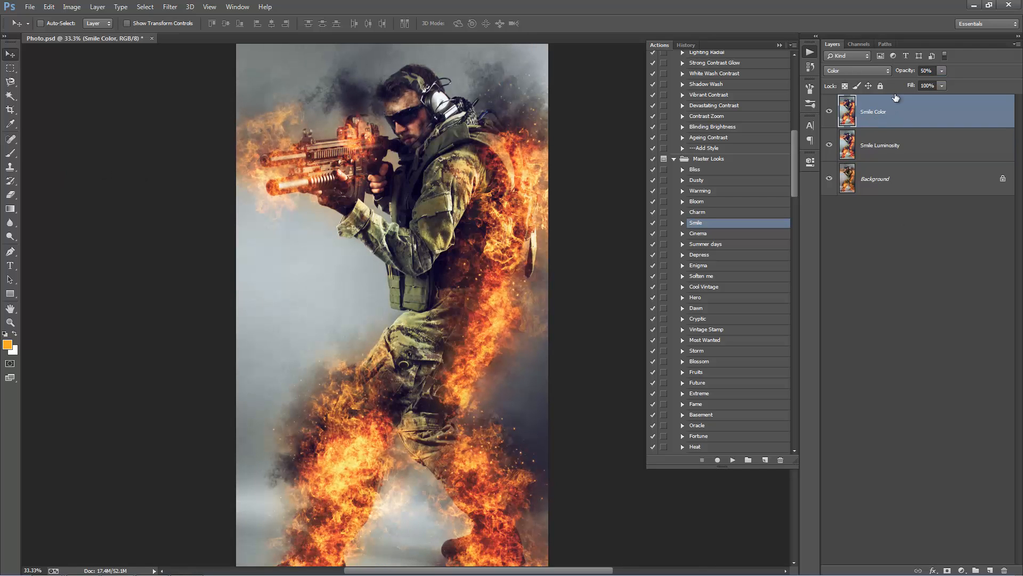
drag(910, 73, 853, 73)
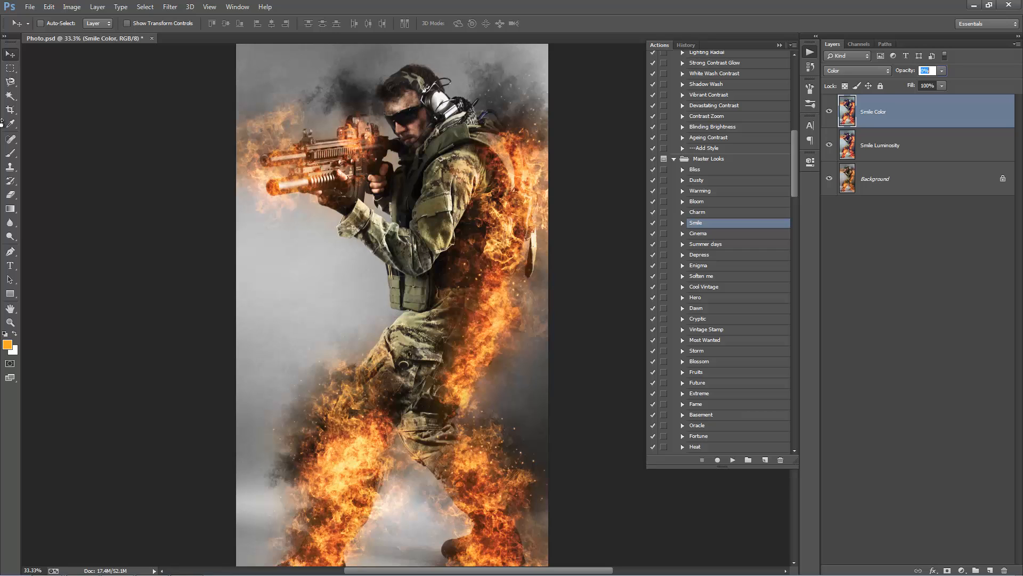
click(892, 142)
drag(904, 75, 137, 119)
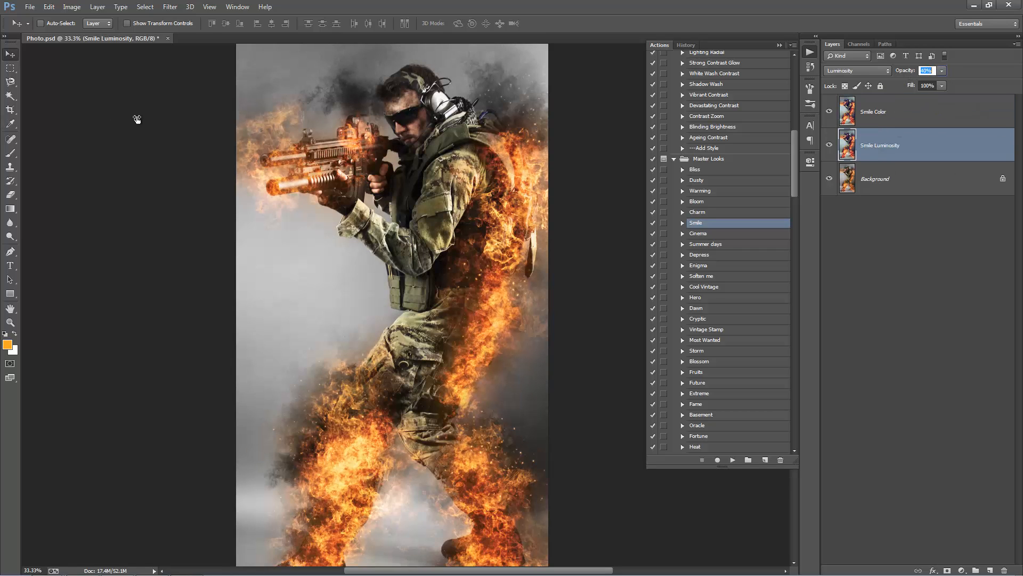
Try the Smile Color layer at 72% opacity, and set it to 50%
click(878, 115)
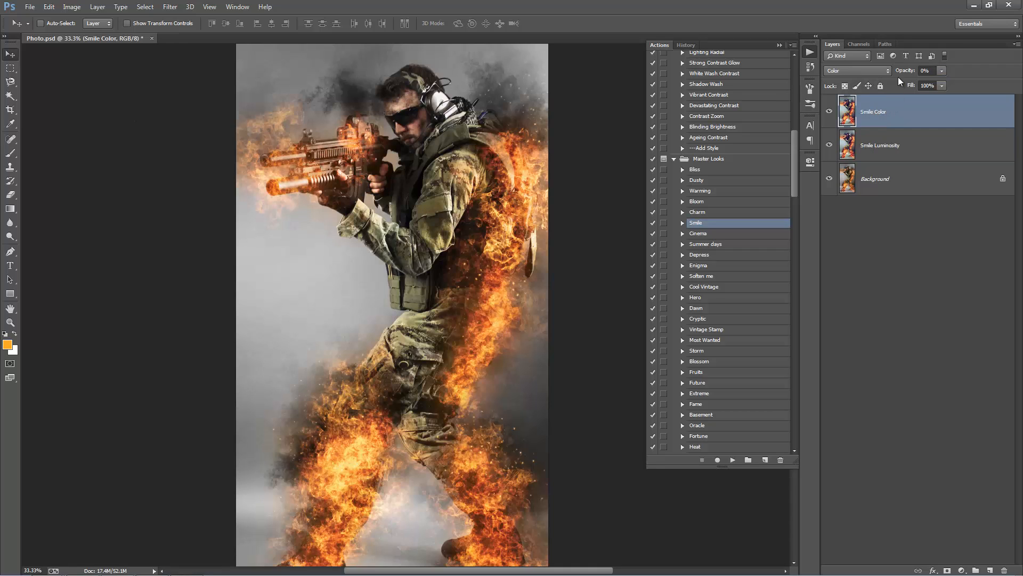
drag(899, 72, 384, 122)
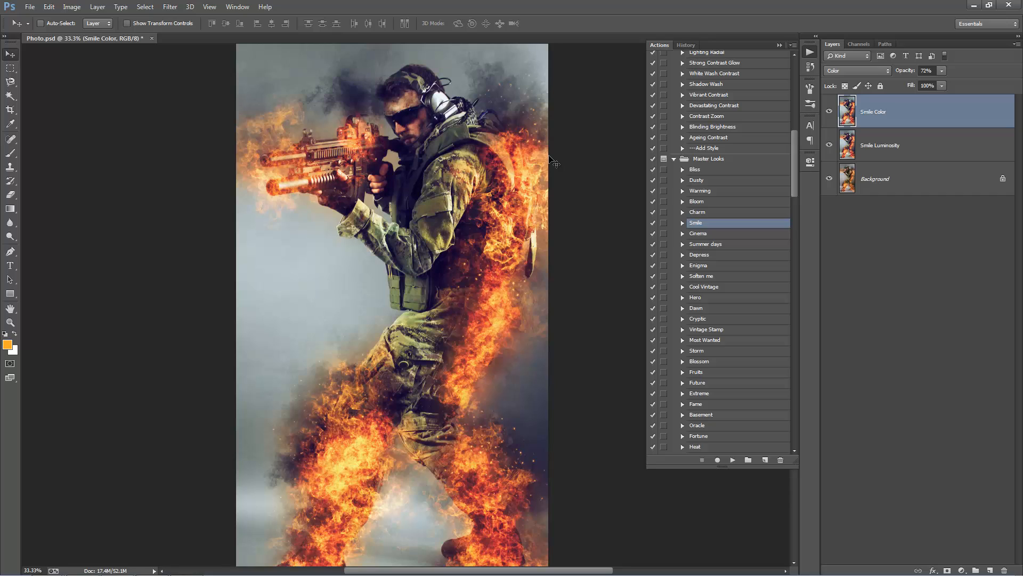
drag(901, 73, 894, 73)
click(892, 146)
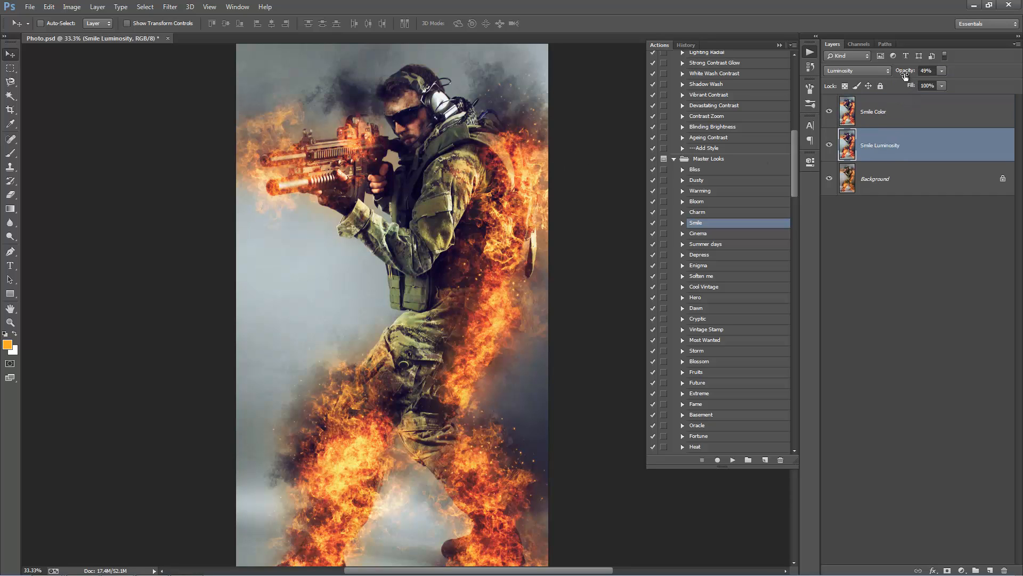
click(913, 113)
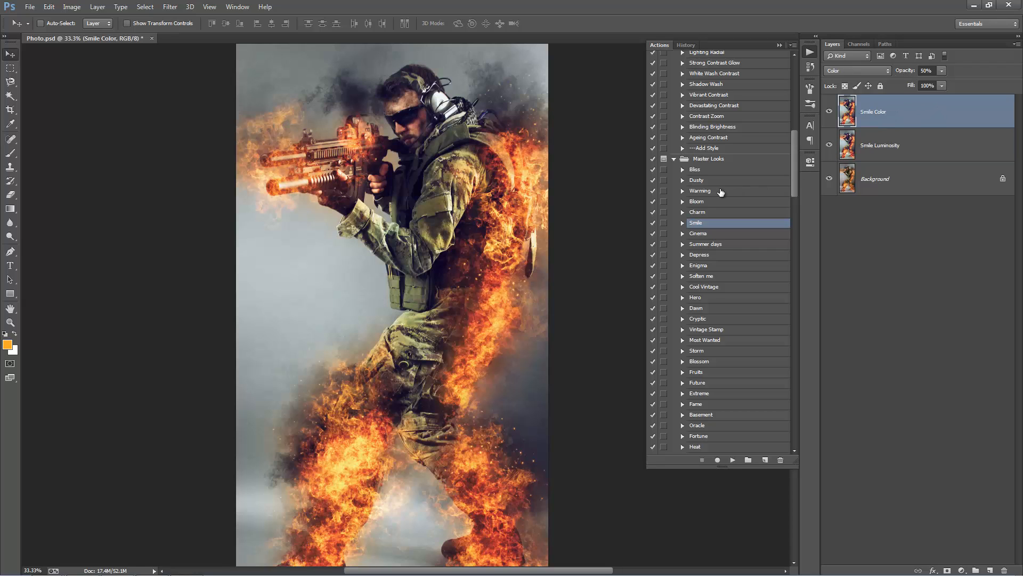
Run the Warming action and move the Warming Color and Warming Luminosity layers above the Smile layers
click(709, 191)
click(733, 460)
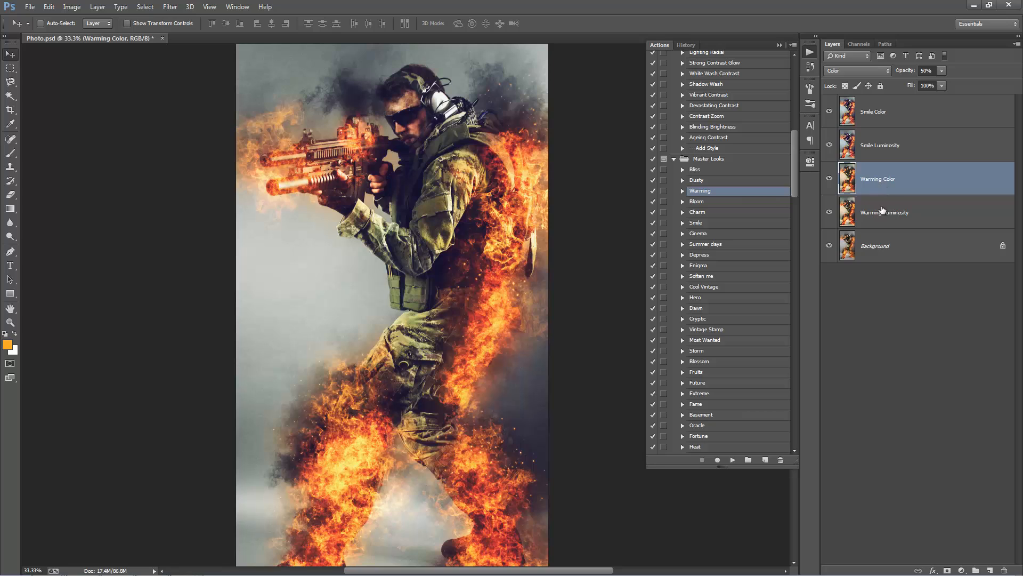
shift+click(903, 218)
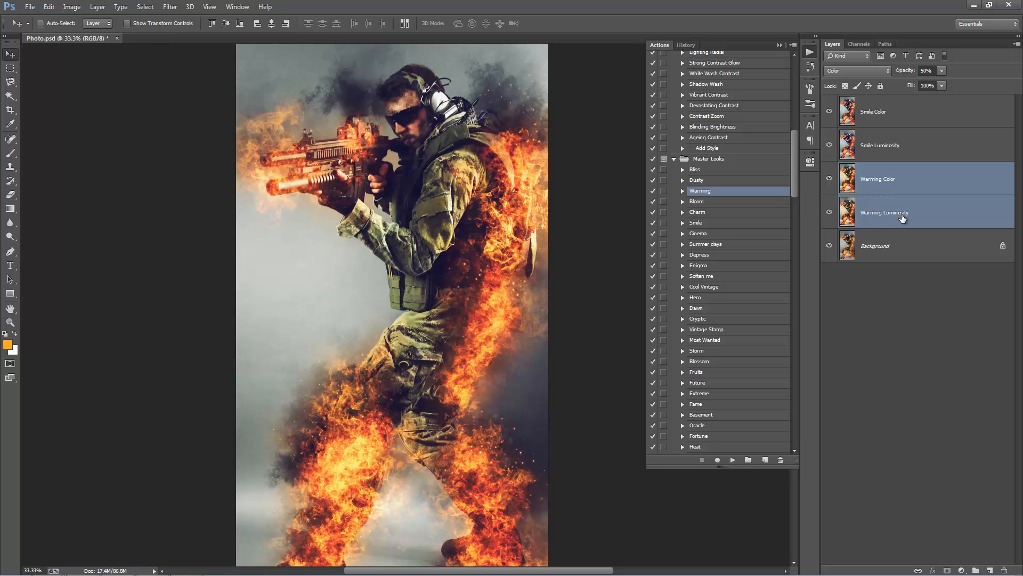
drag(887, 183, 887, 100)
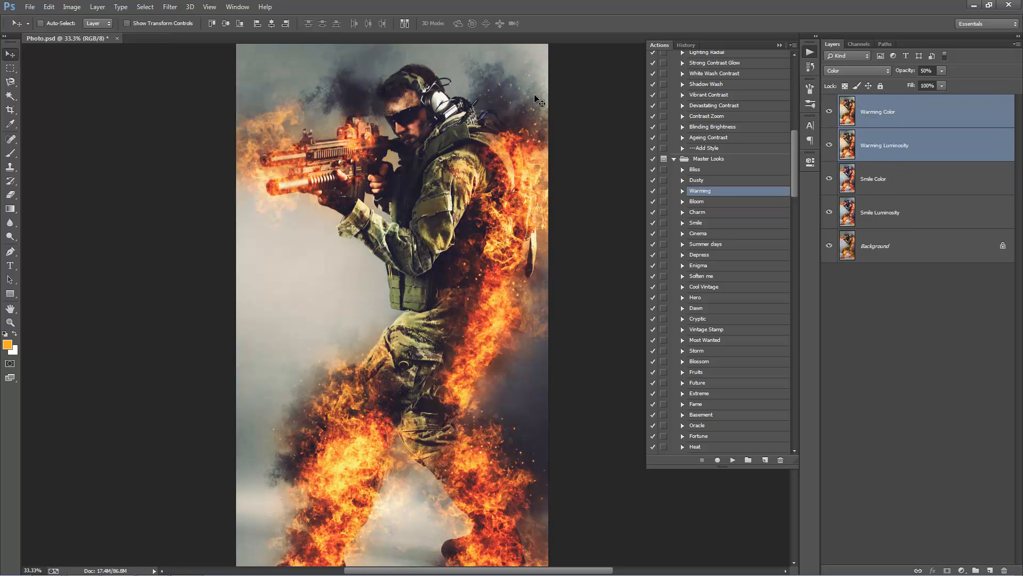
Compare the two layer orders with undo and redo, and set both Warming layers to 32% opacity with them on top
key(ctrl+z)
key(ctrl+z)
key(ctrl+z)
key(ctrl+z)
drag(904, 73, 105, 119)
key(ctrl+0)
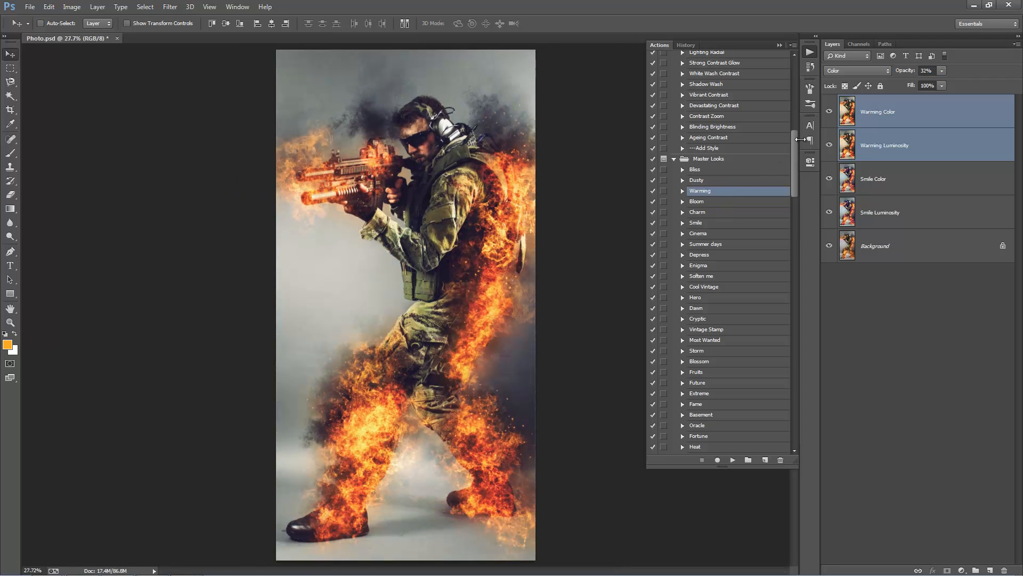
Look further through the Master Looks actions and delete the Warming Color and Warming Luminosity layers
mouse_move(798, 138)
mouse_down()
mouse_move(801, 224)
mouse_move(791, 152)
mouse_up()
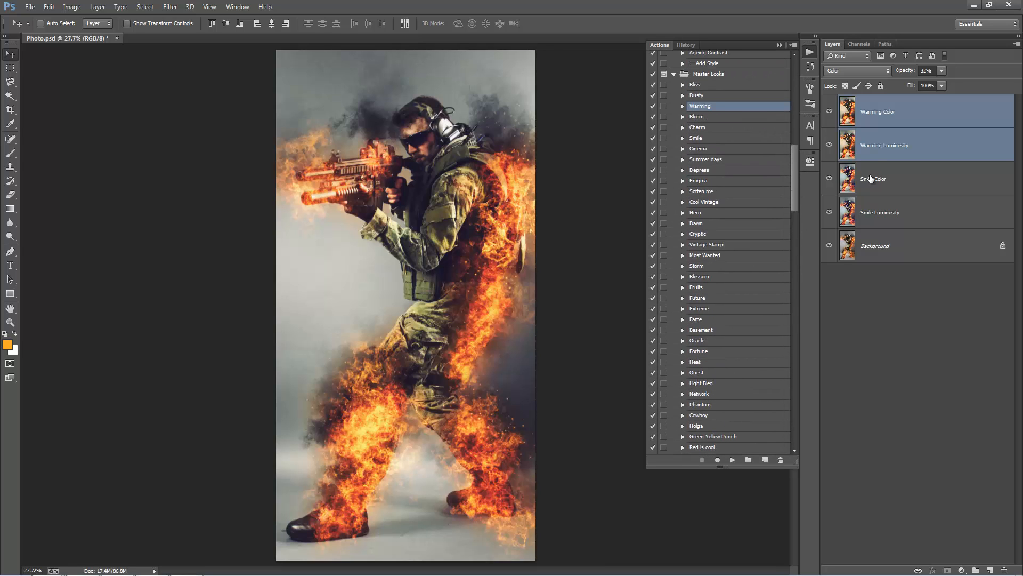
click(881, 124)
key(Delete)
key(Delete)
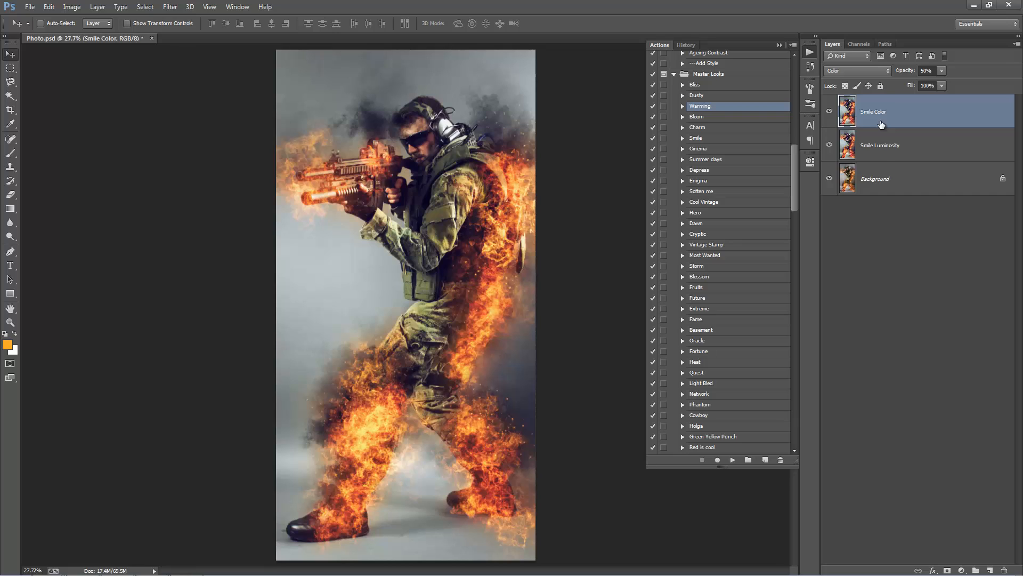
Try deleting the Smile Color and Smile Luminosity layers, and undo both deletions
key(Delete)
key(Delete)
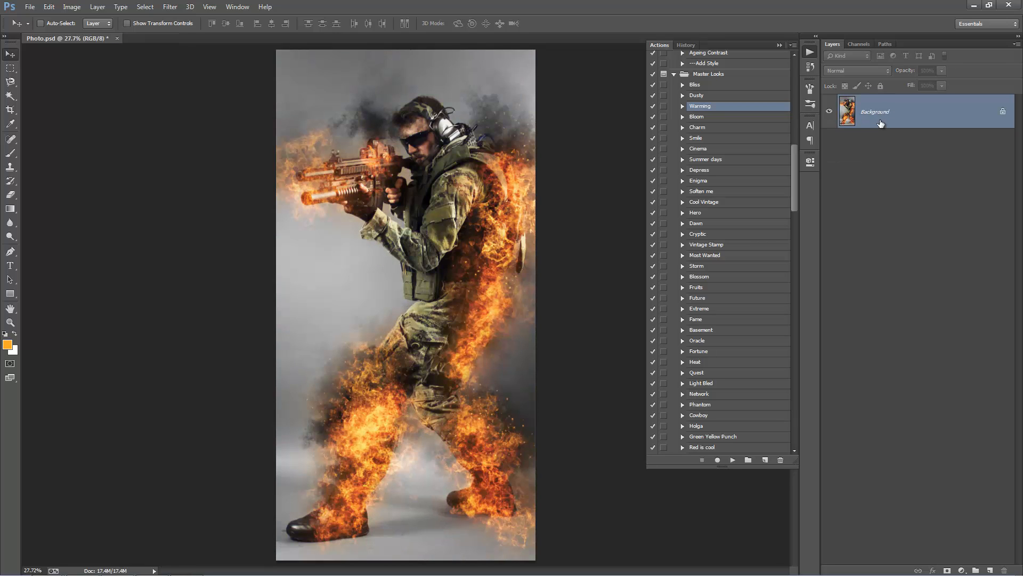
key(ctrl+alt+z)
key(ctrl+alt+z)
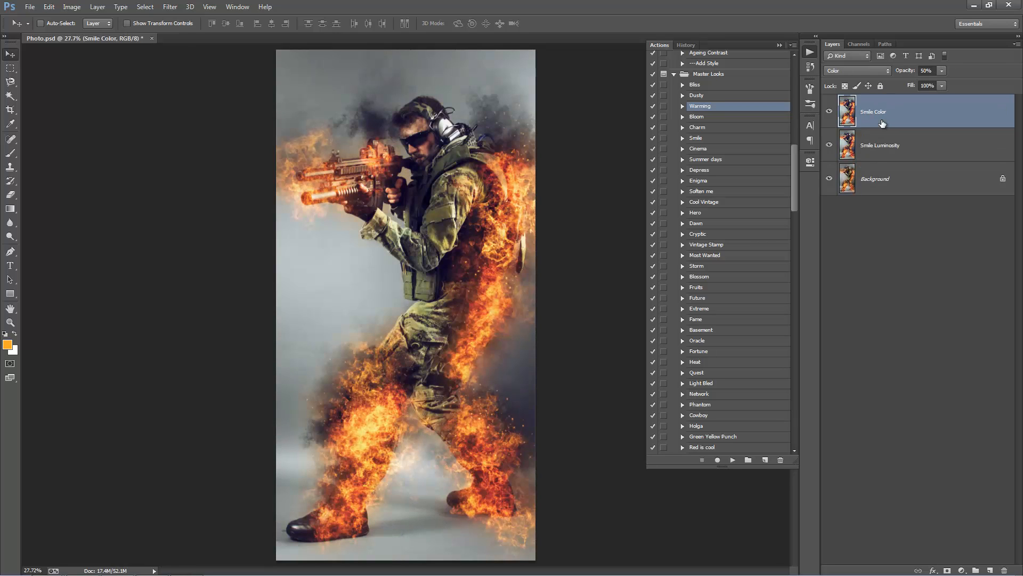
Set the Smile Color layer's opacity to 34%
drag(900, 78, 798, 69)
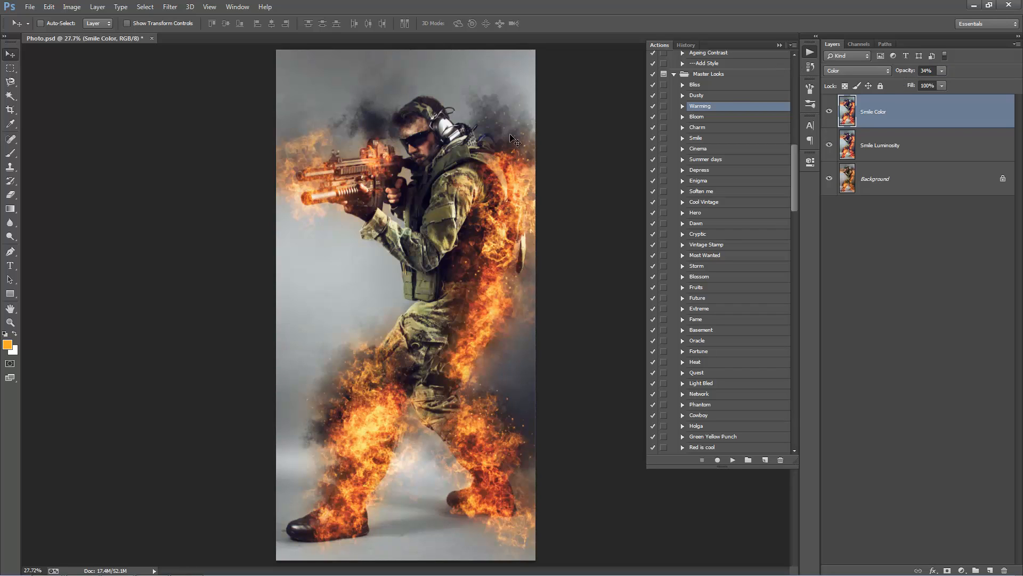